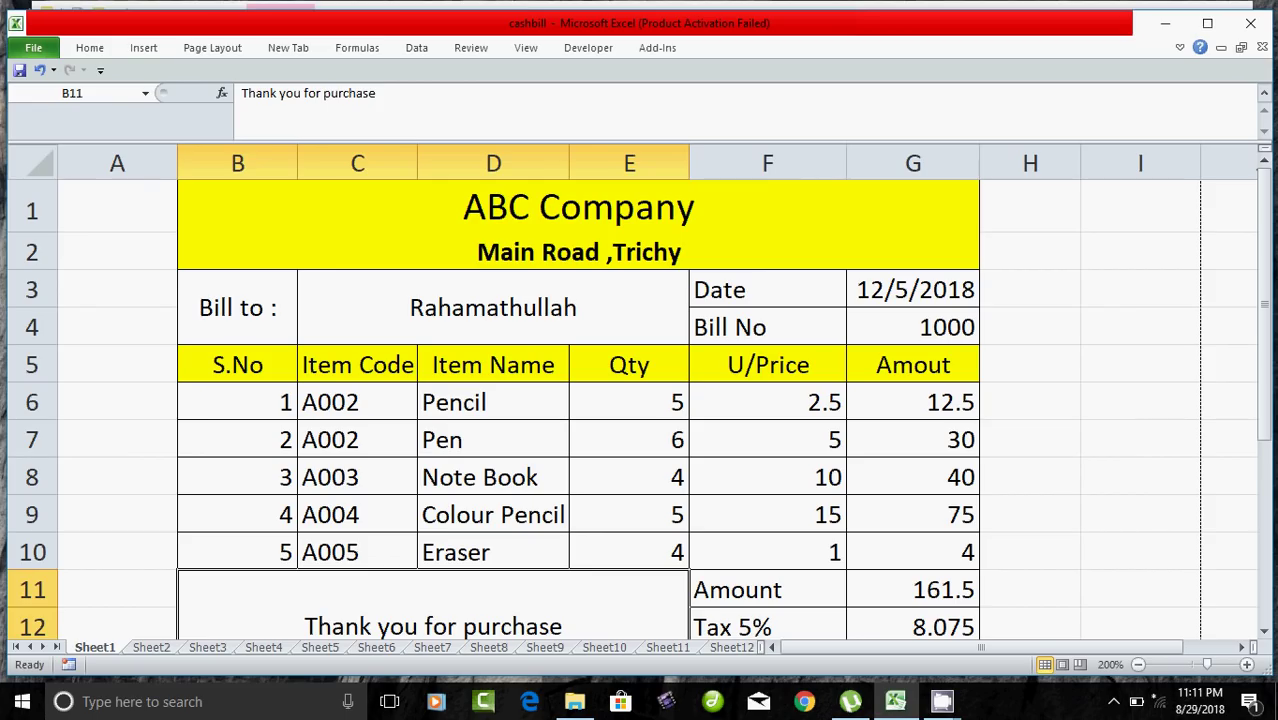
Step: Examine the sample bill's company name, address, customer, date and bill number cells
left_click(578, 206)
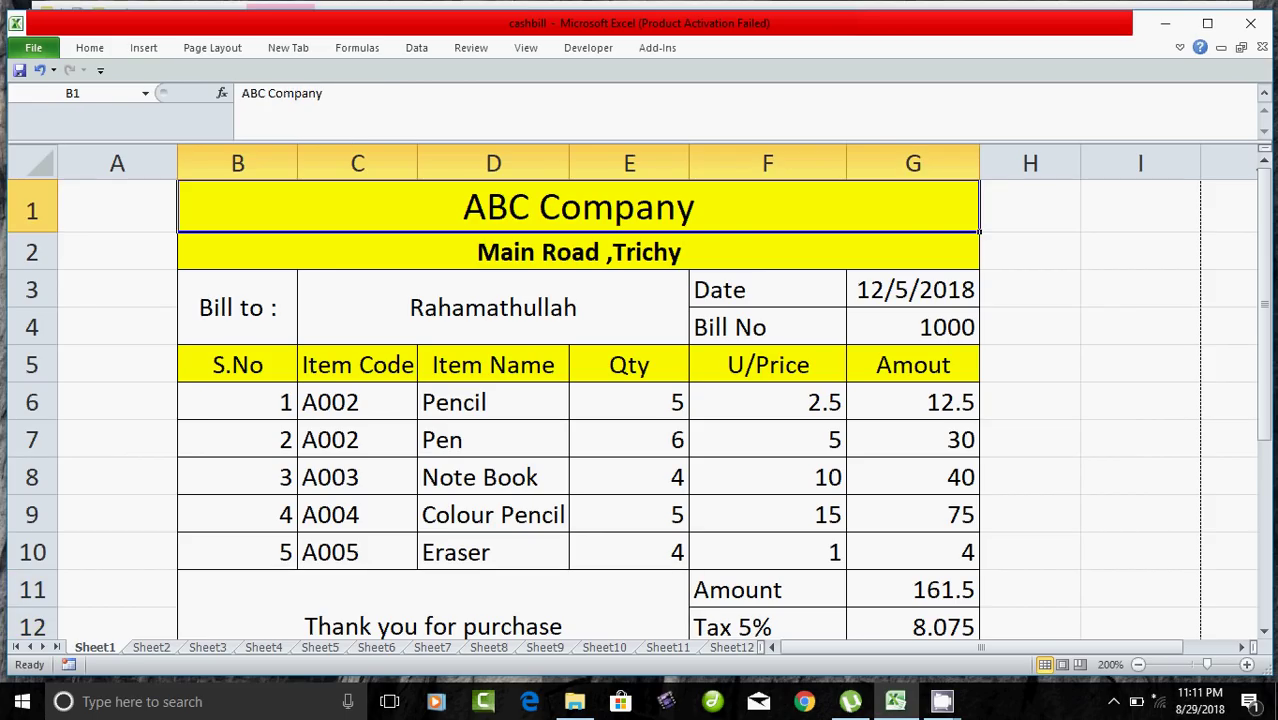
left_click(578, 252)
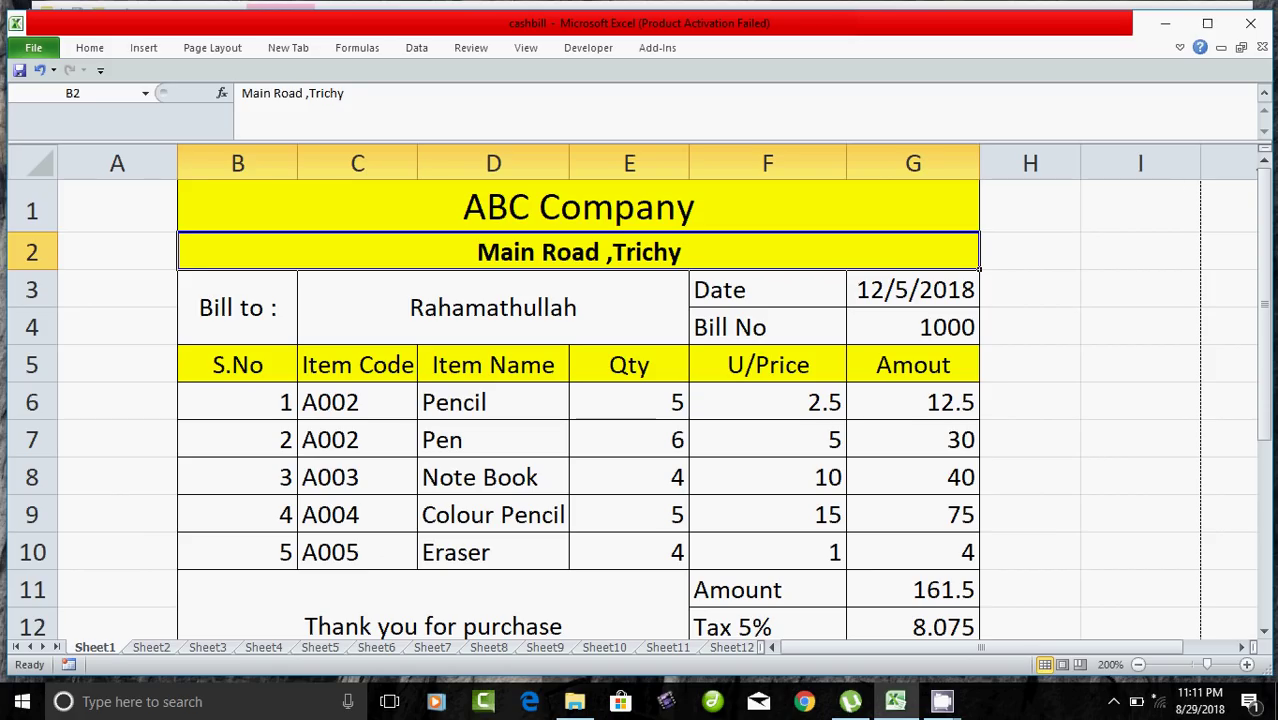
left_click(237, 307)
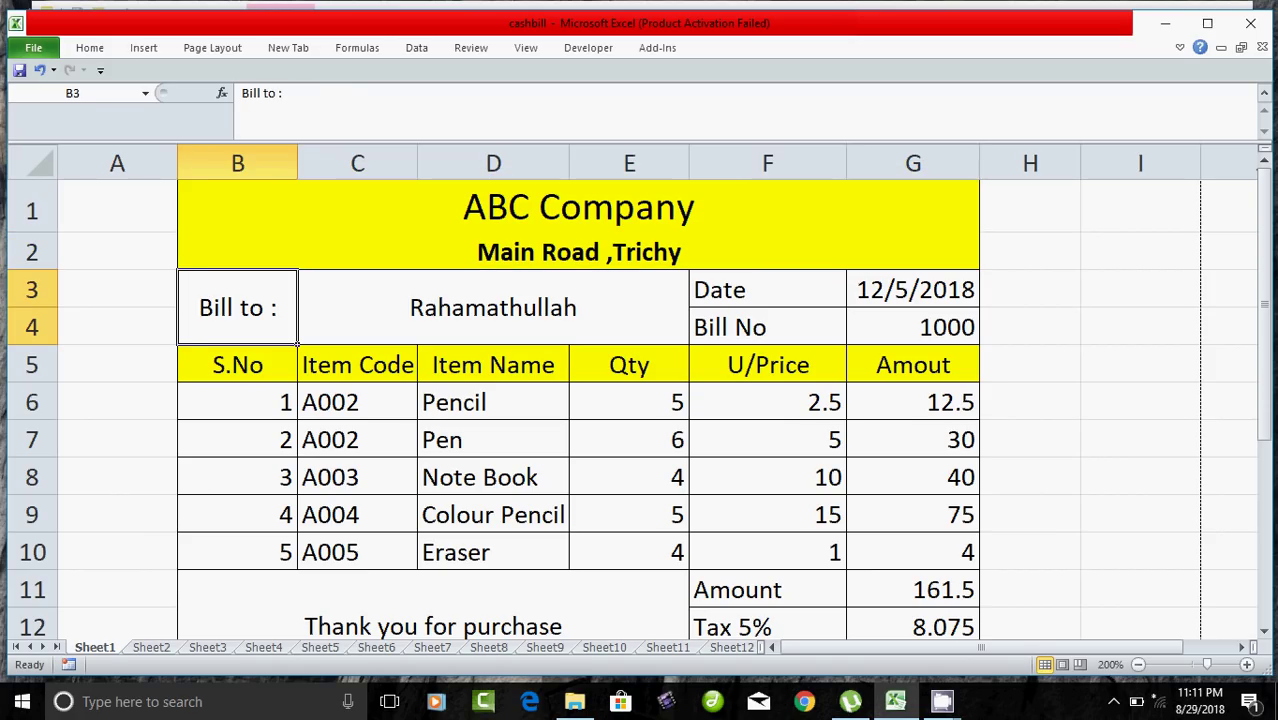
left_click(493, 307)
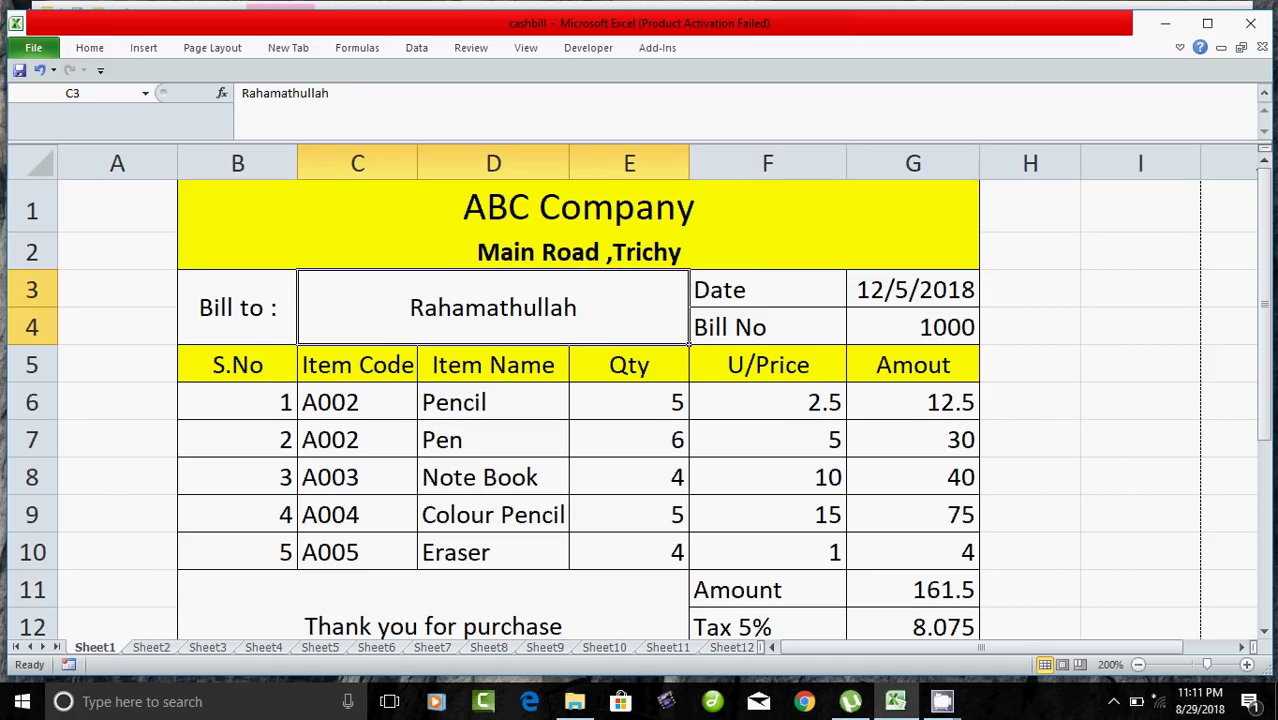
left_click(767, 289)
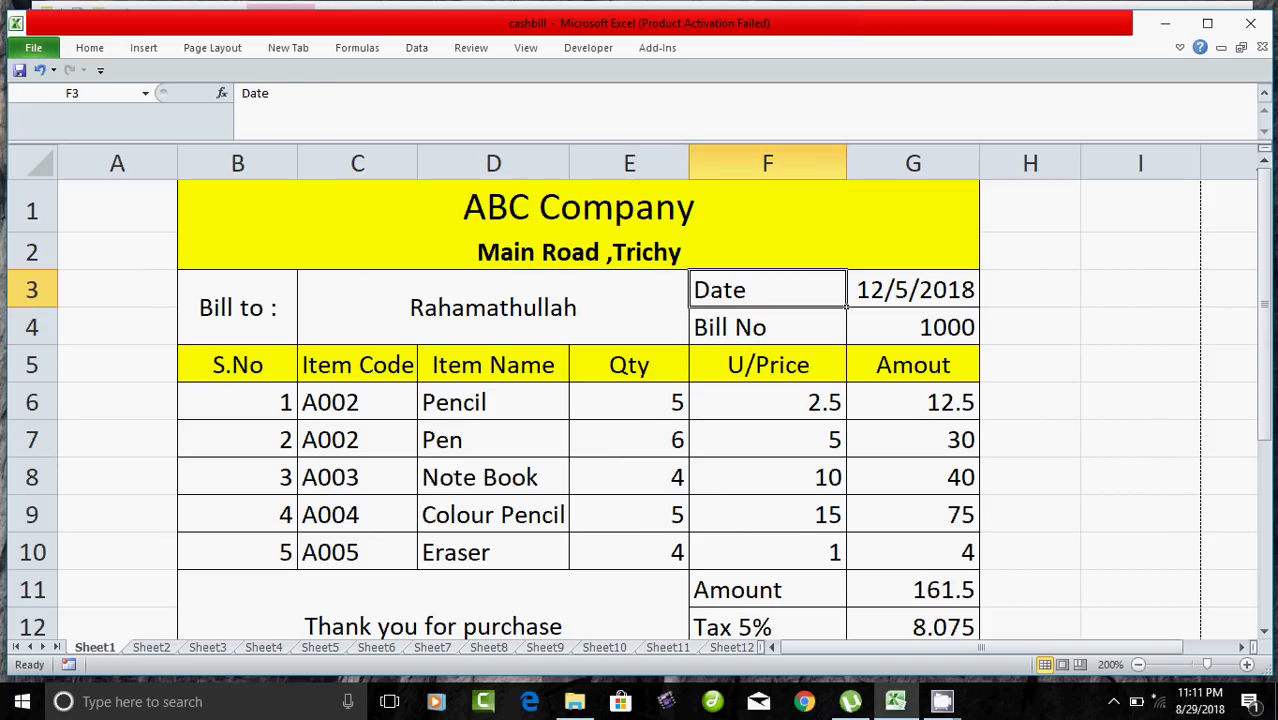
left_click(767, 327)
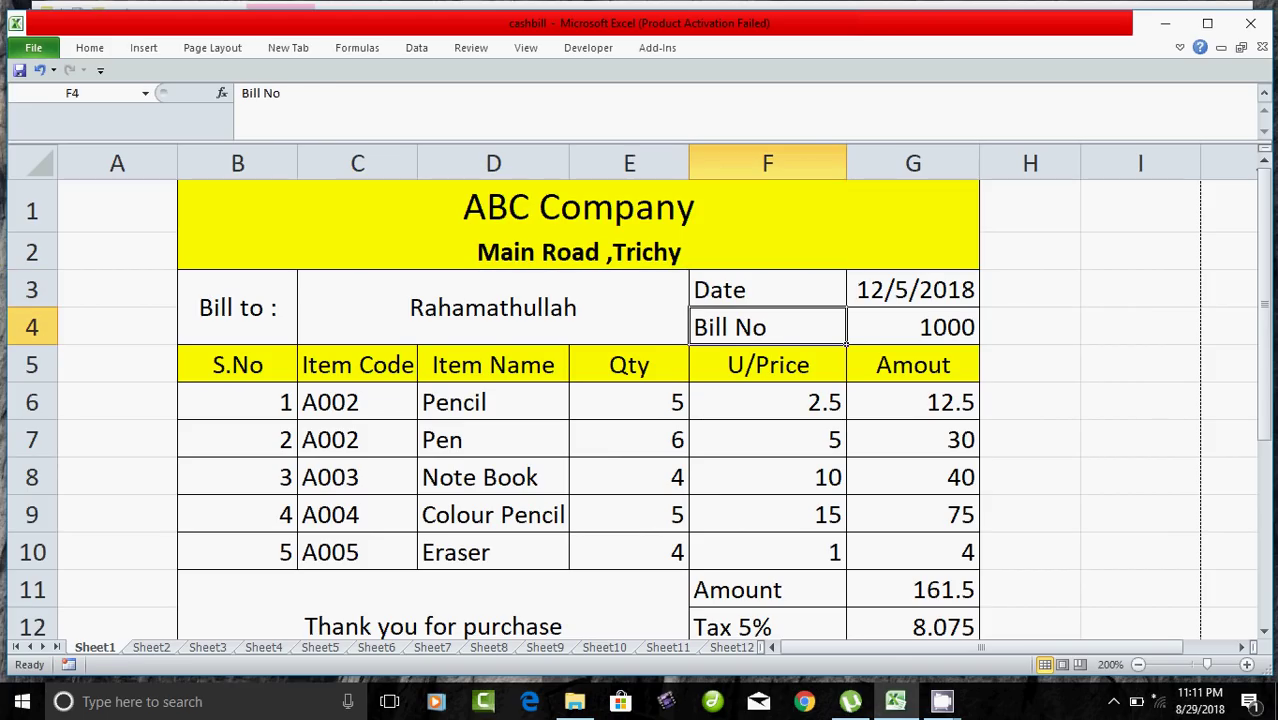
Step: Review the sample bill's column headings in row 5, from S.No across to the amount column
left_click(237, 364)
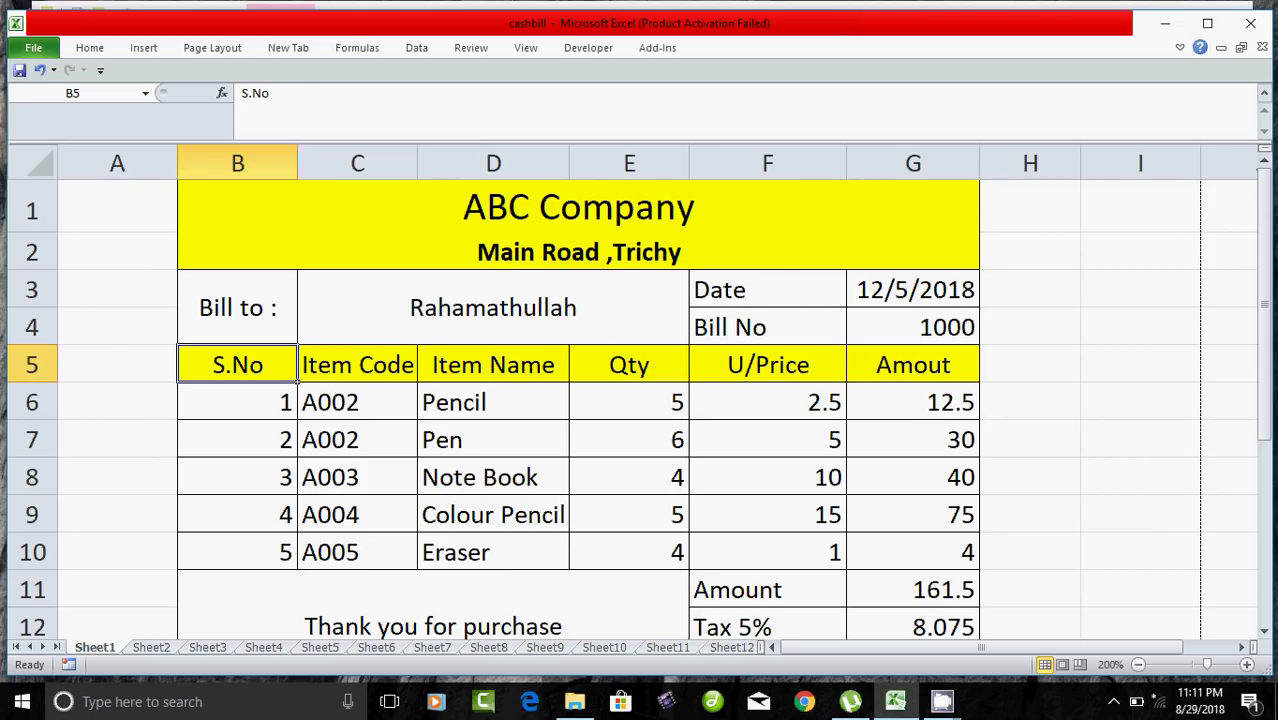
left_click(357, 364)
left_click(493, 364)
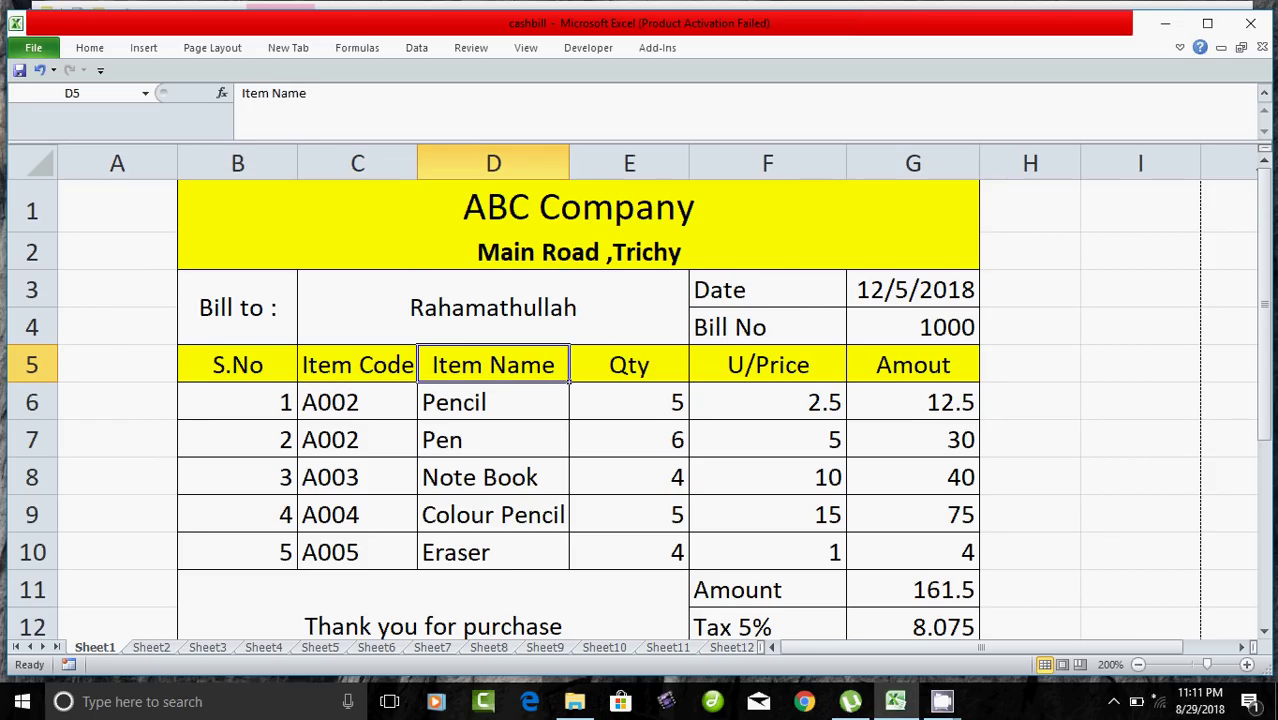
left_click(629, 364)
left_click(767, 364)
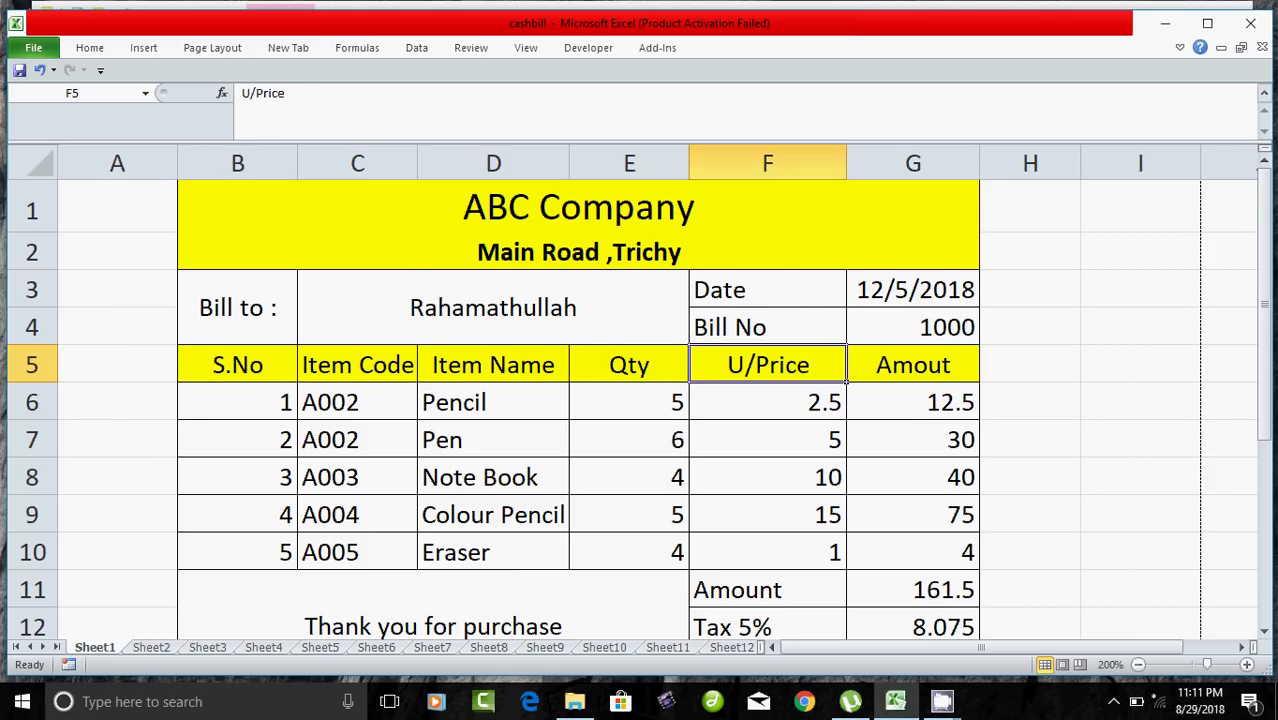
left_click(912, 364)
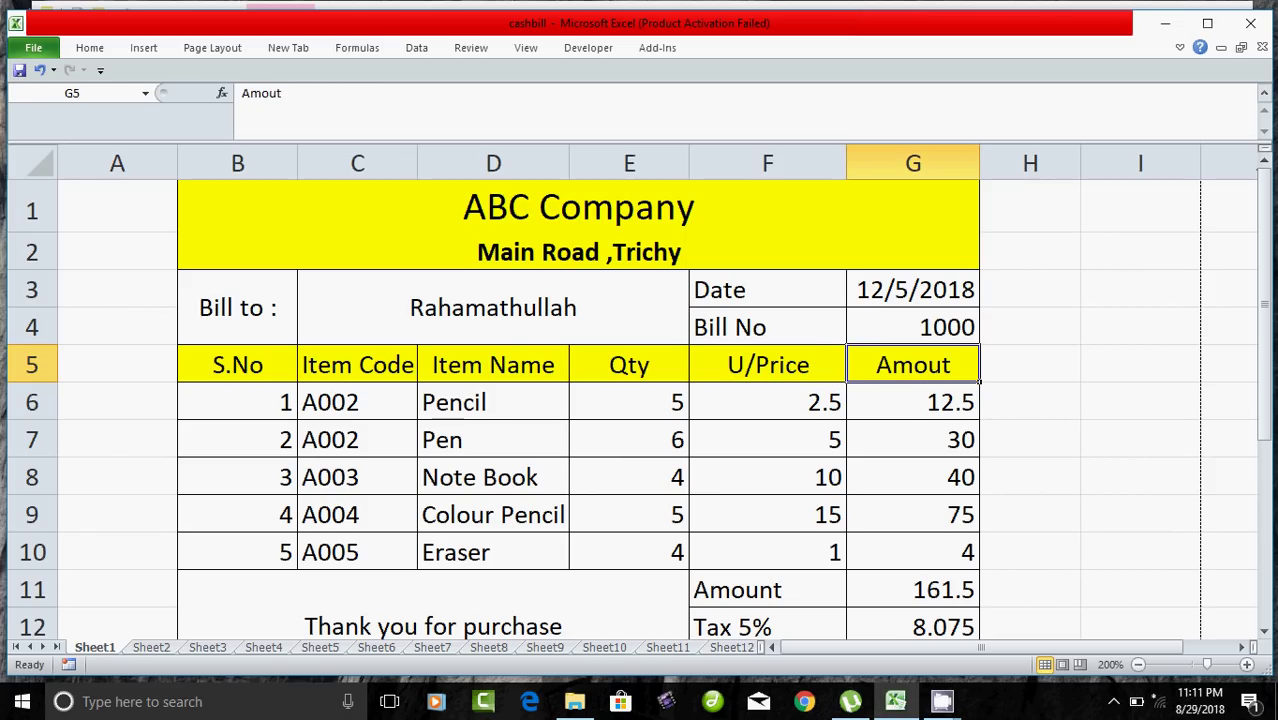
Step: Examine the sample bill's item rows: serial numbers, item codes, item names, quantity, unit price and the row amount formula
left_click_drag(240, 402, 297, 567)
left_click(414, 404)
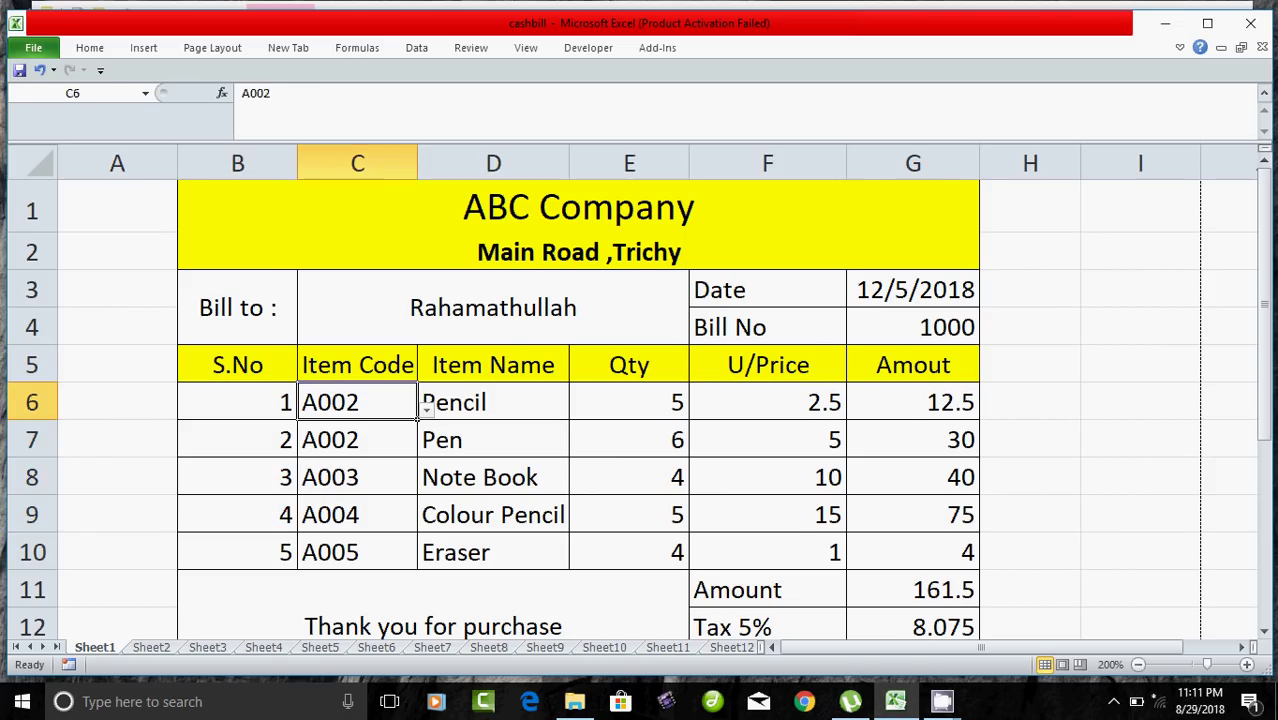
left_click_drag(414, 412, 418, 568)
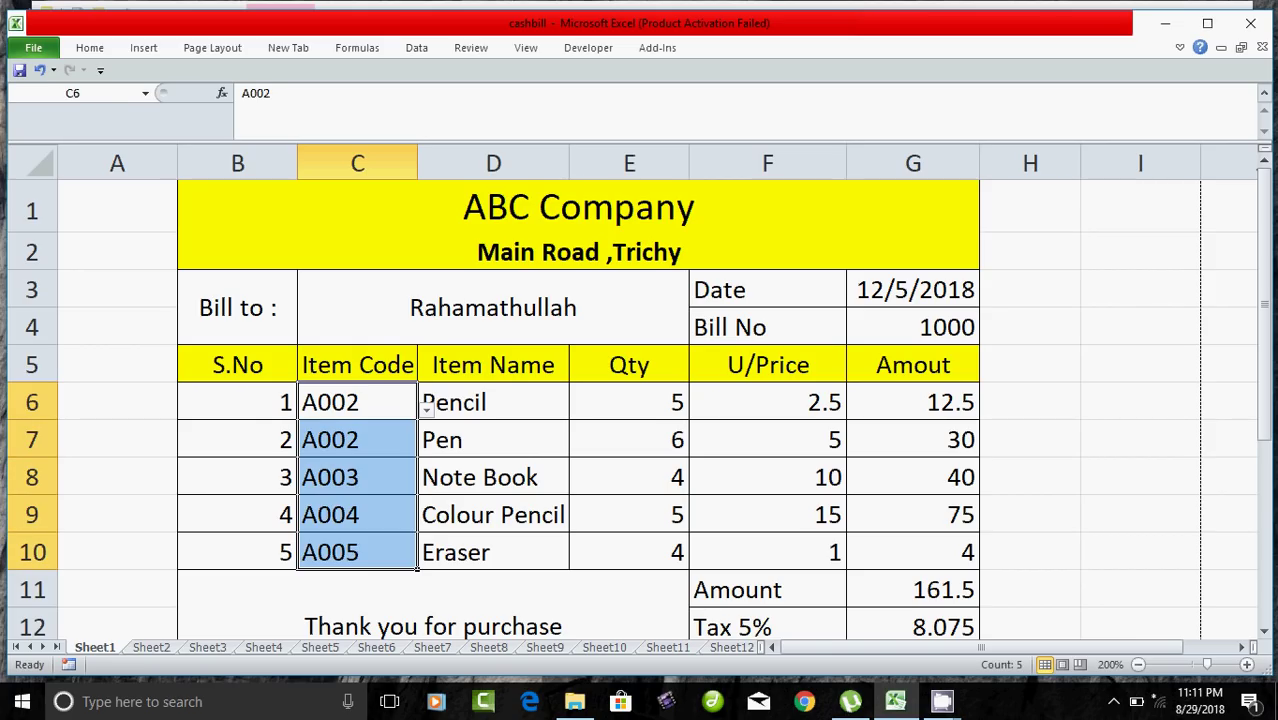
left_click_drag(560, 404, 570, 568)
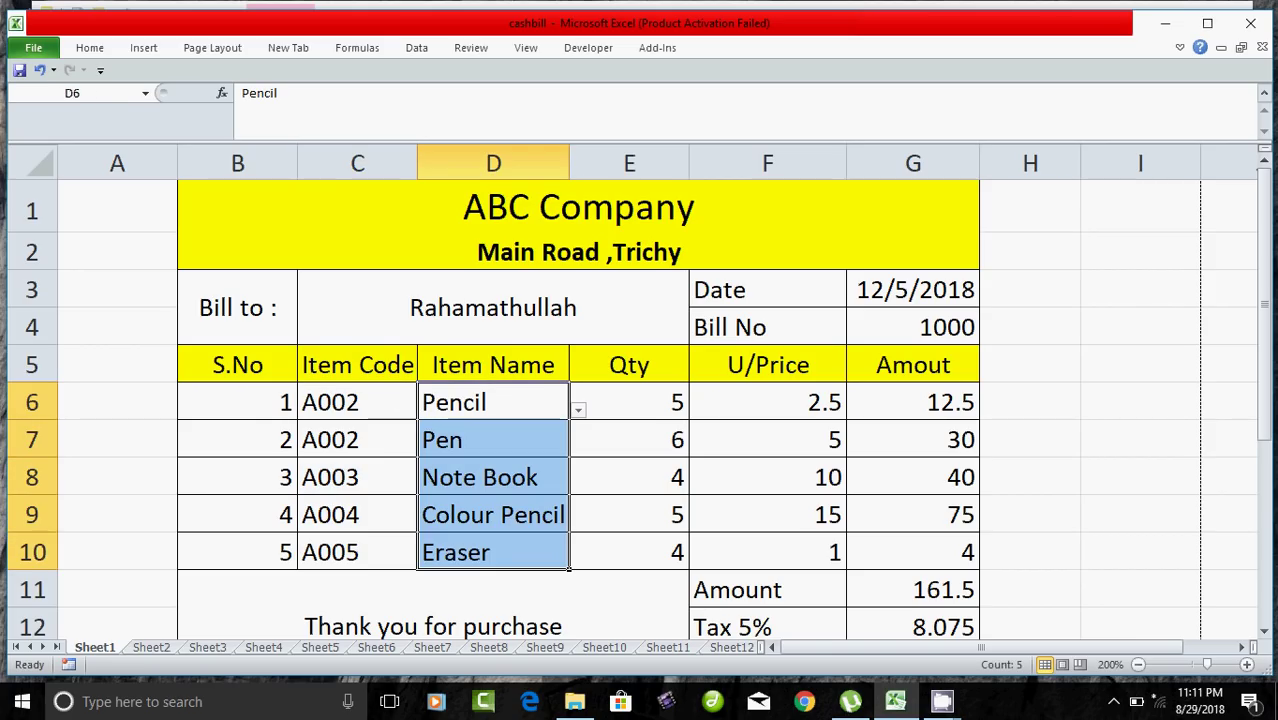
left_click(684, 410)
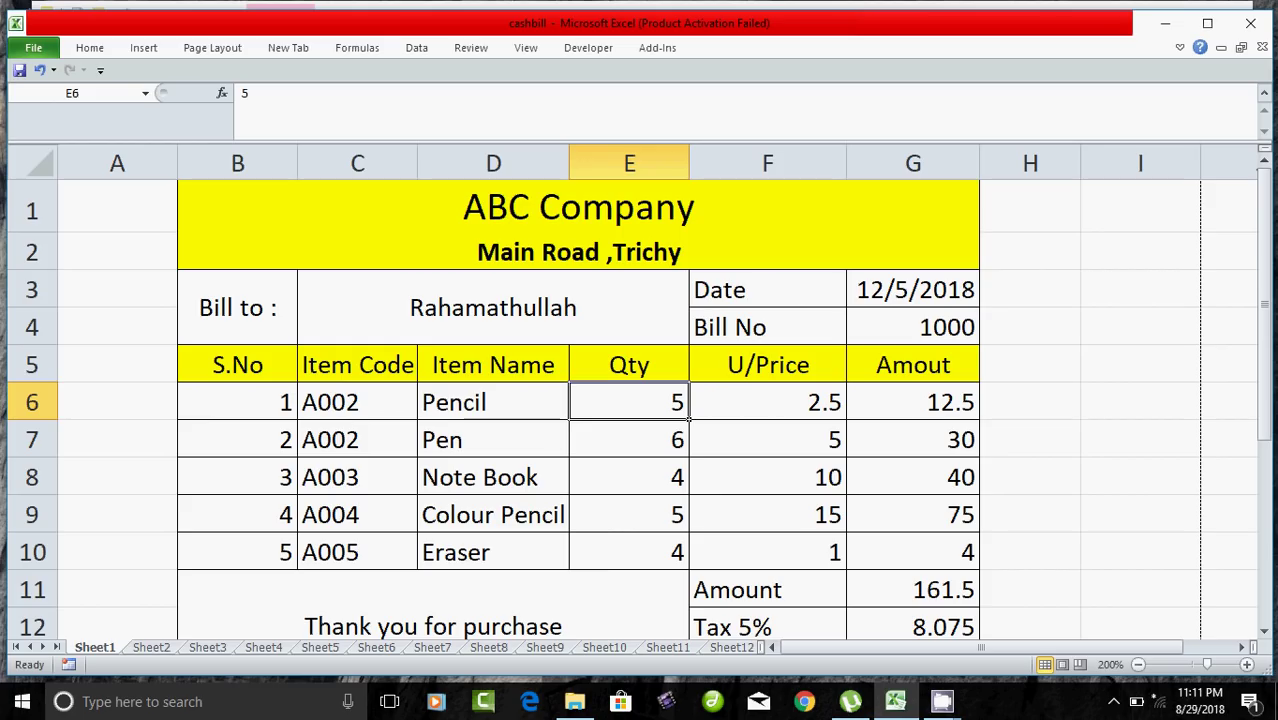
left_click(843, 378)
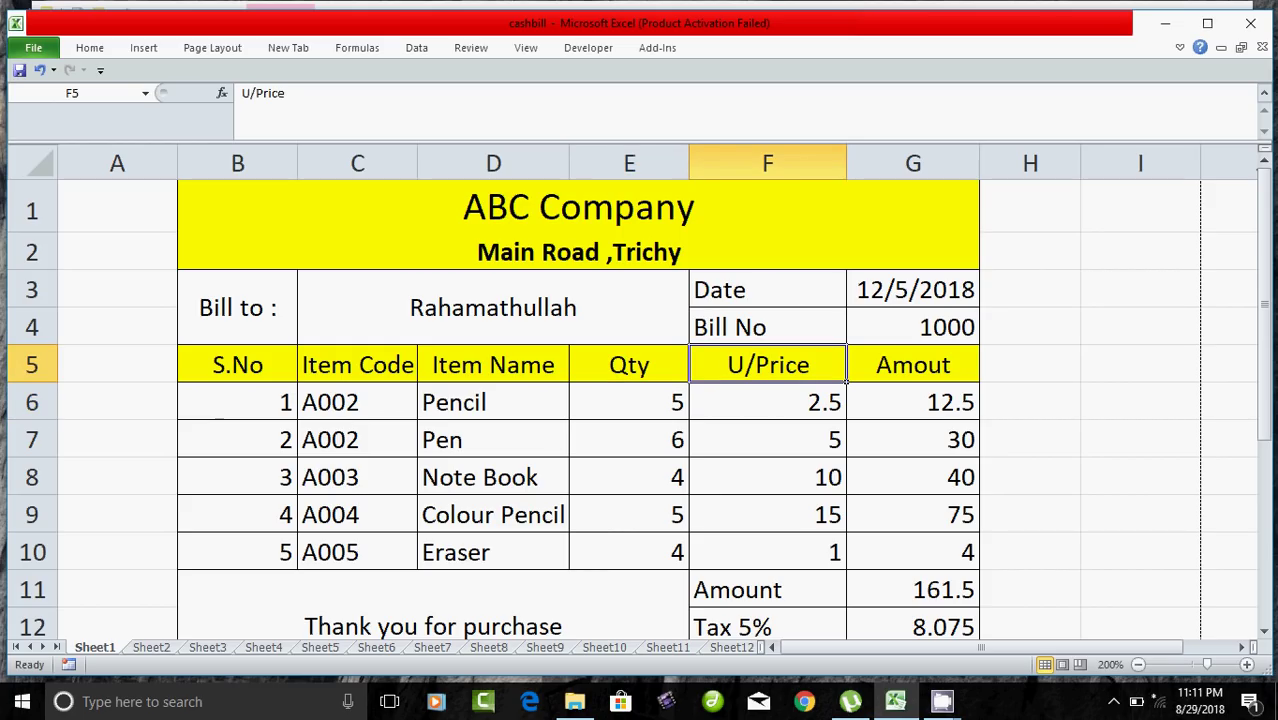
left_click(843, 416)
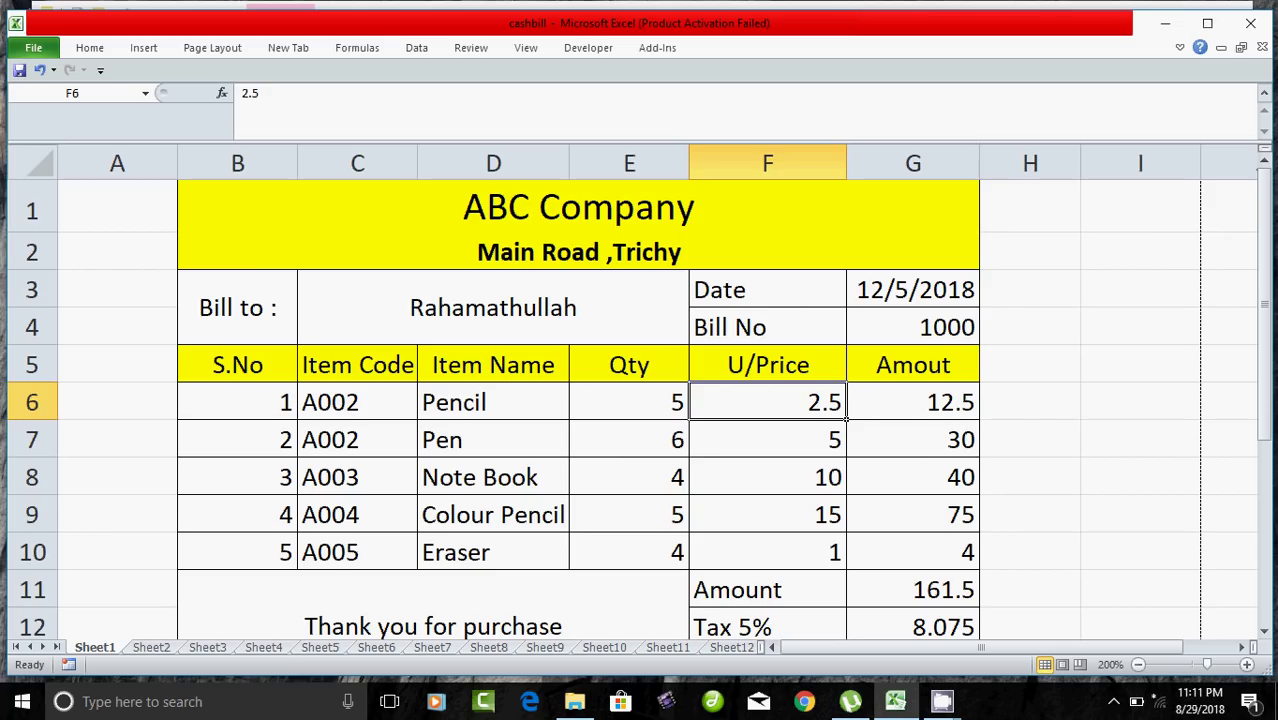
left_click(976, 418)
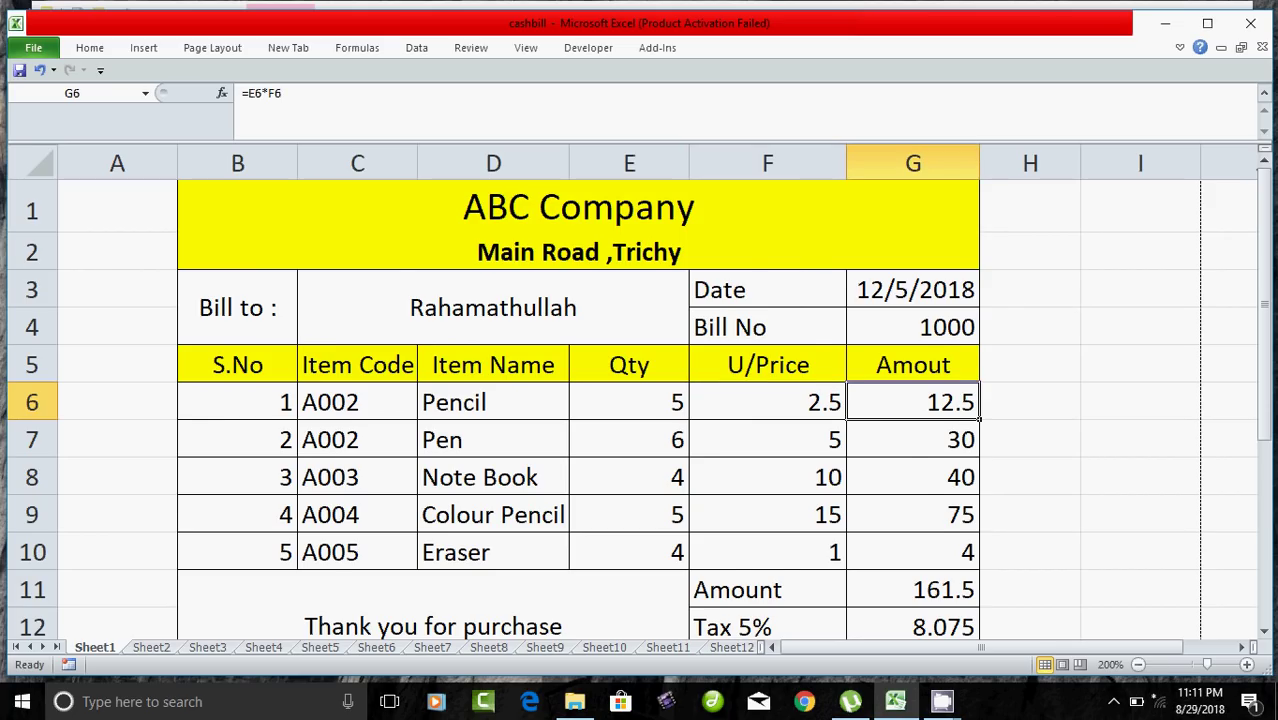
Step: Inspect the formulas for Amount, Tax 5% and Total Amount, and the thank-you note cell beneath the items
scroll(976, 418, "down", 1)
left_click(912, 462)
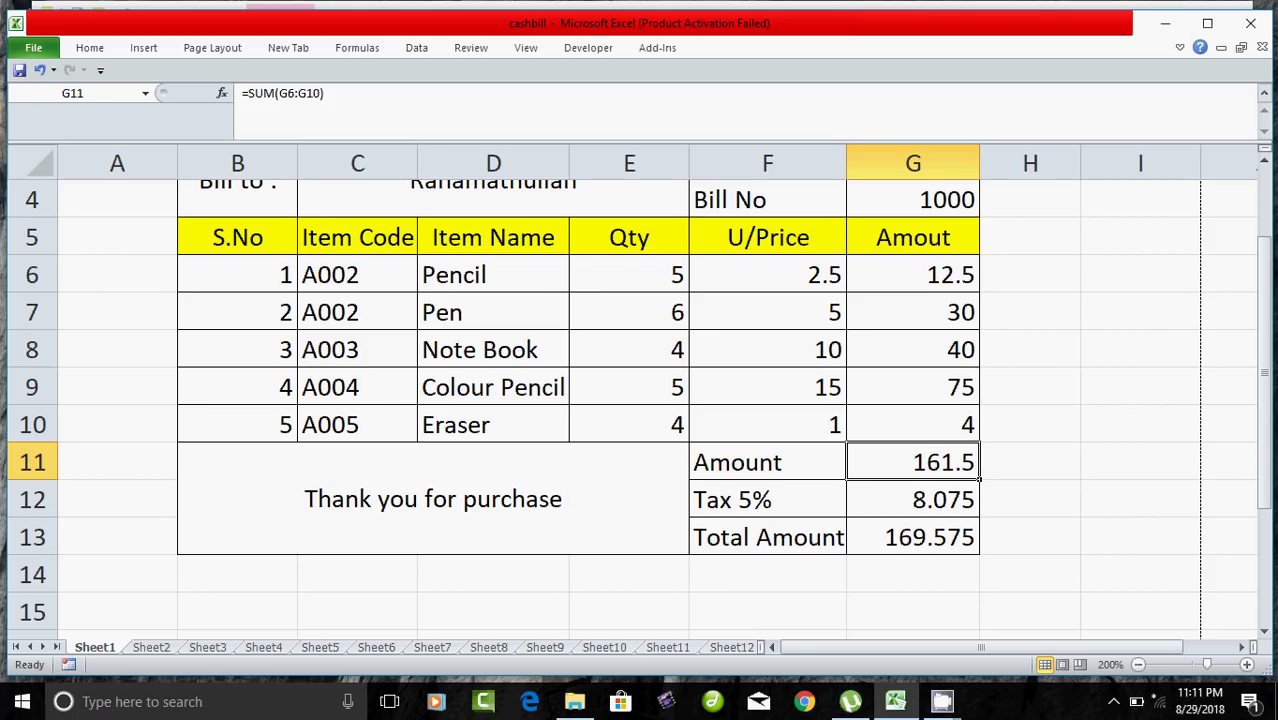
left_click(912, 499)
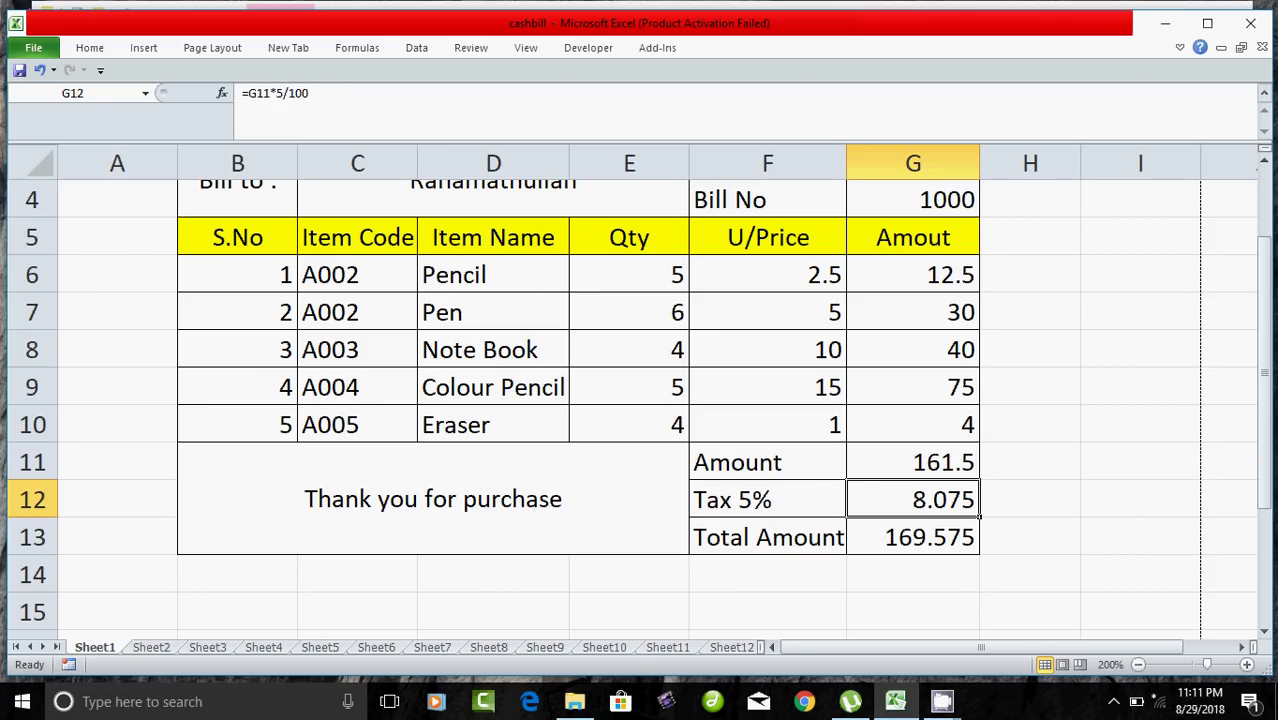
left_click(912, 536)
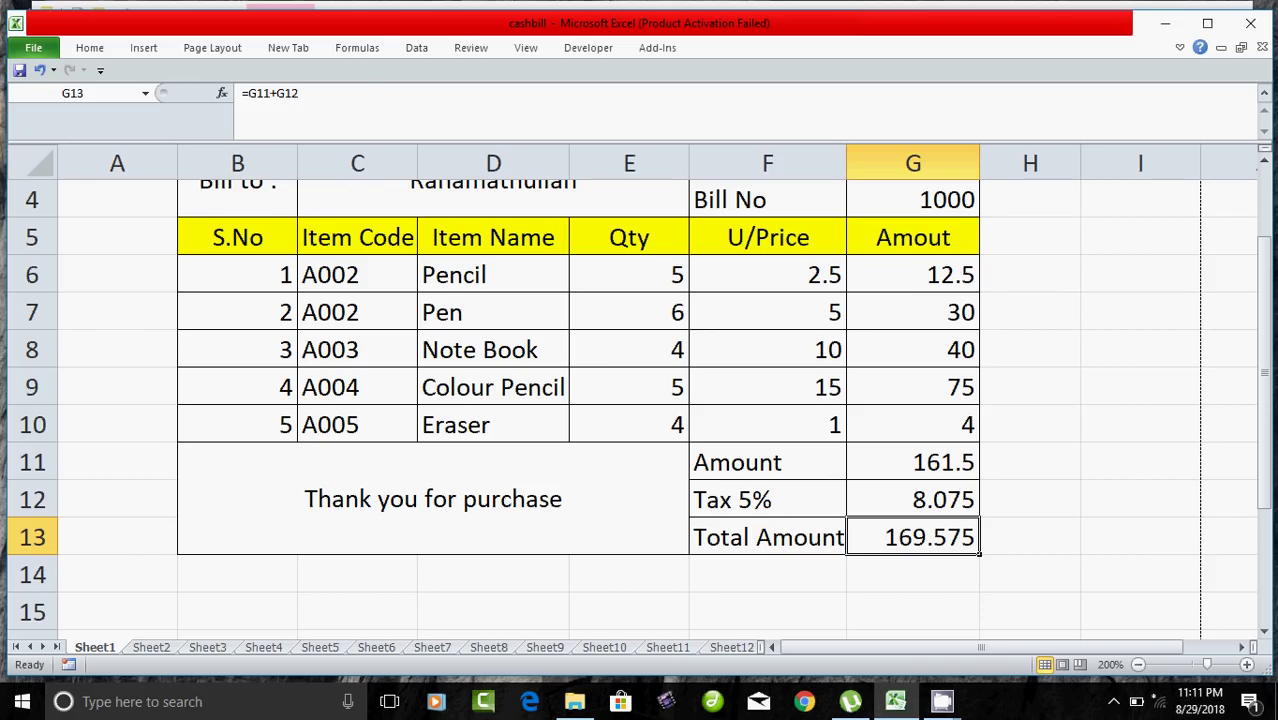
left_click(432, 498)
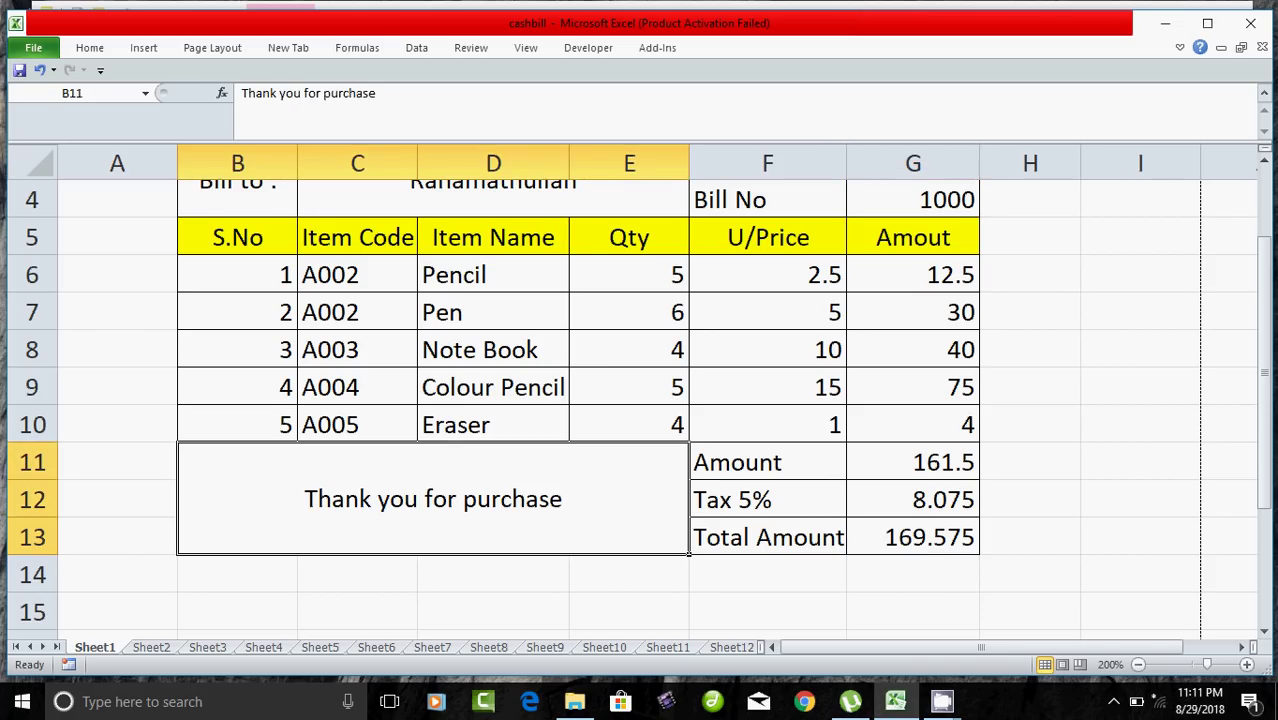
scroll(640, 400, "up", 1)
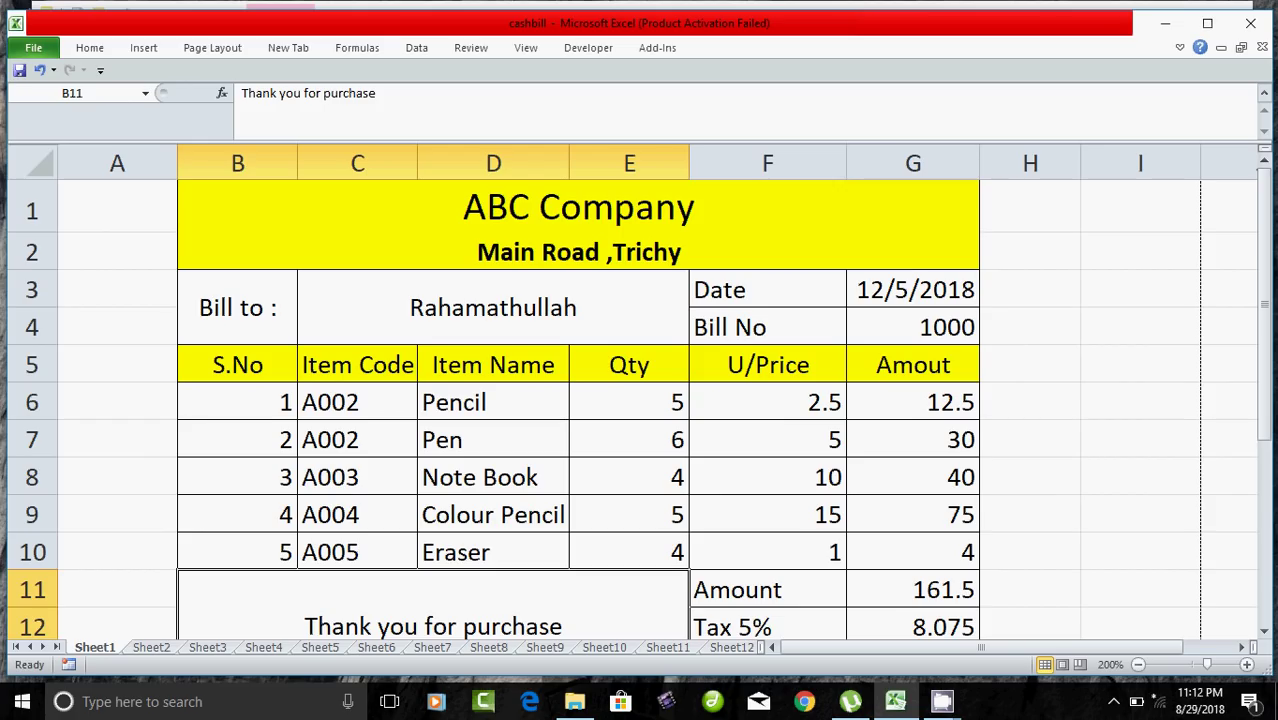
Step: Create a new blank workbook
left_click(33, 48)
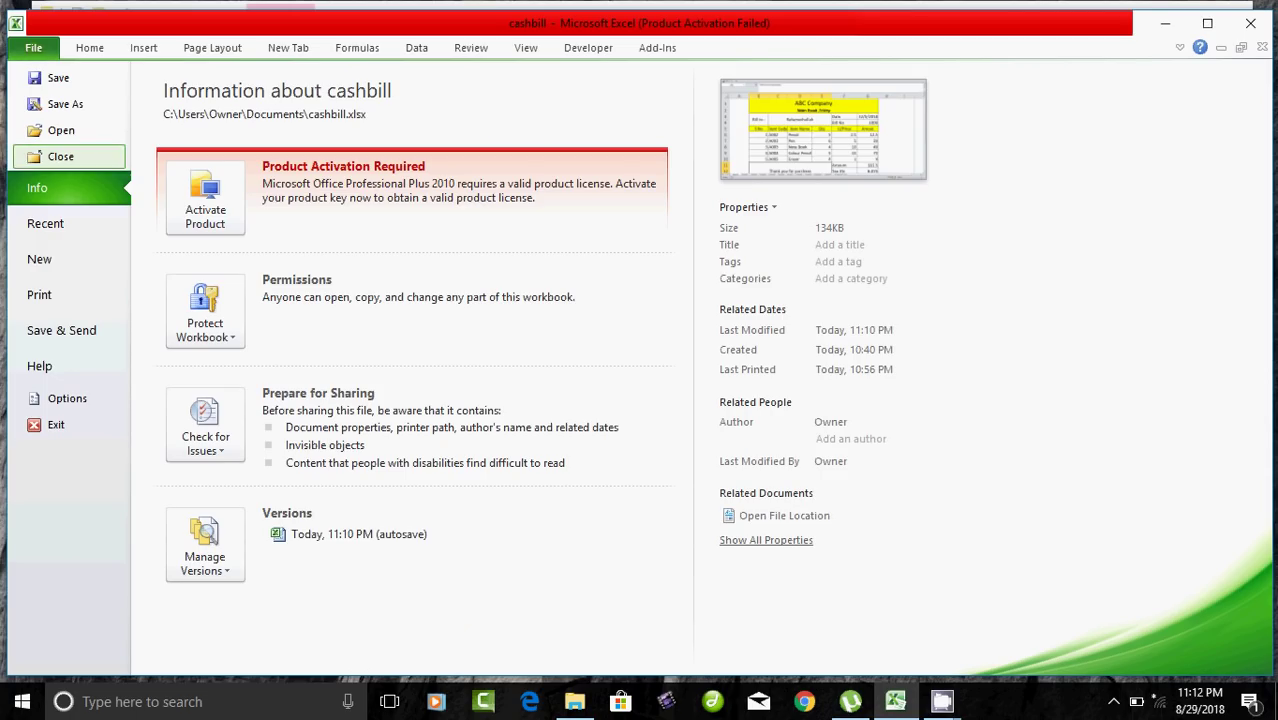
left_click(40, 259)
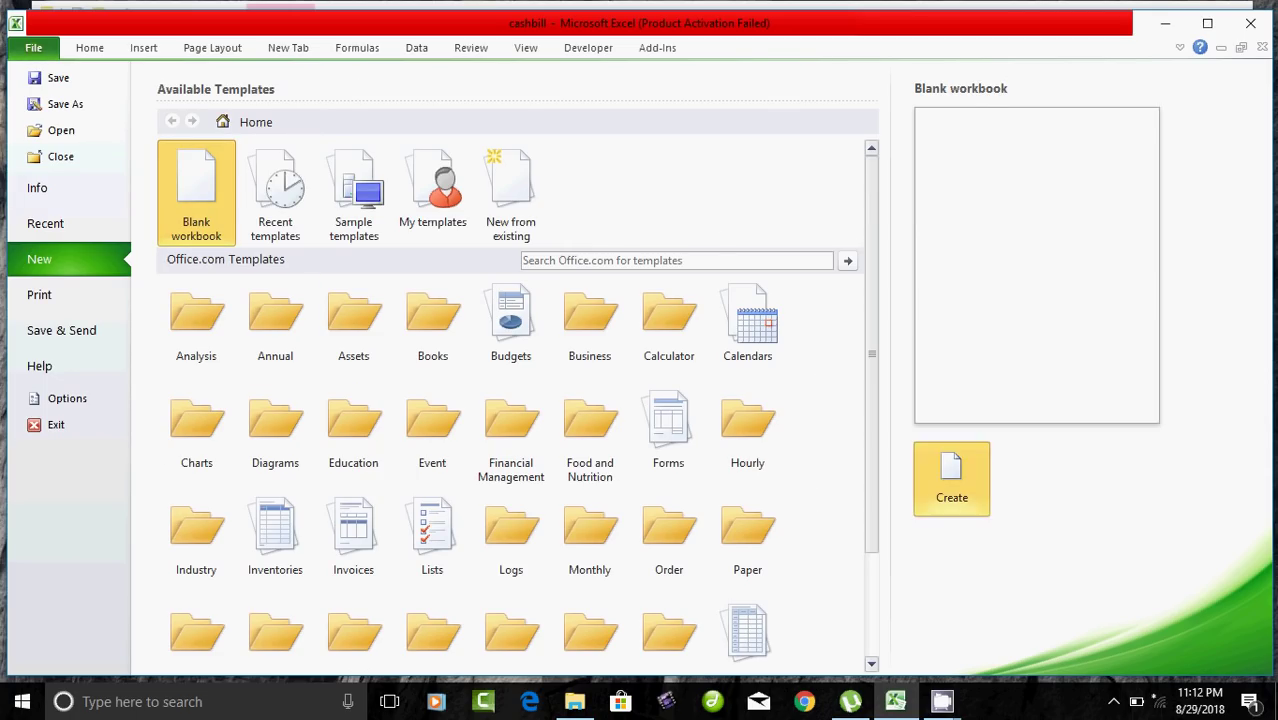
left_click(951, 478)
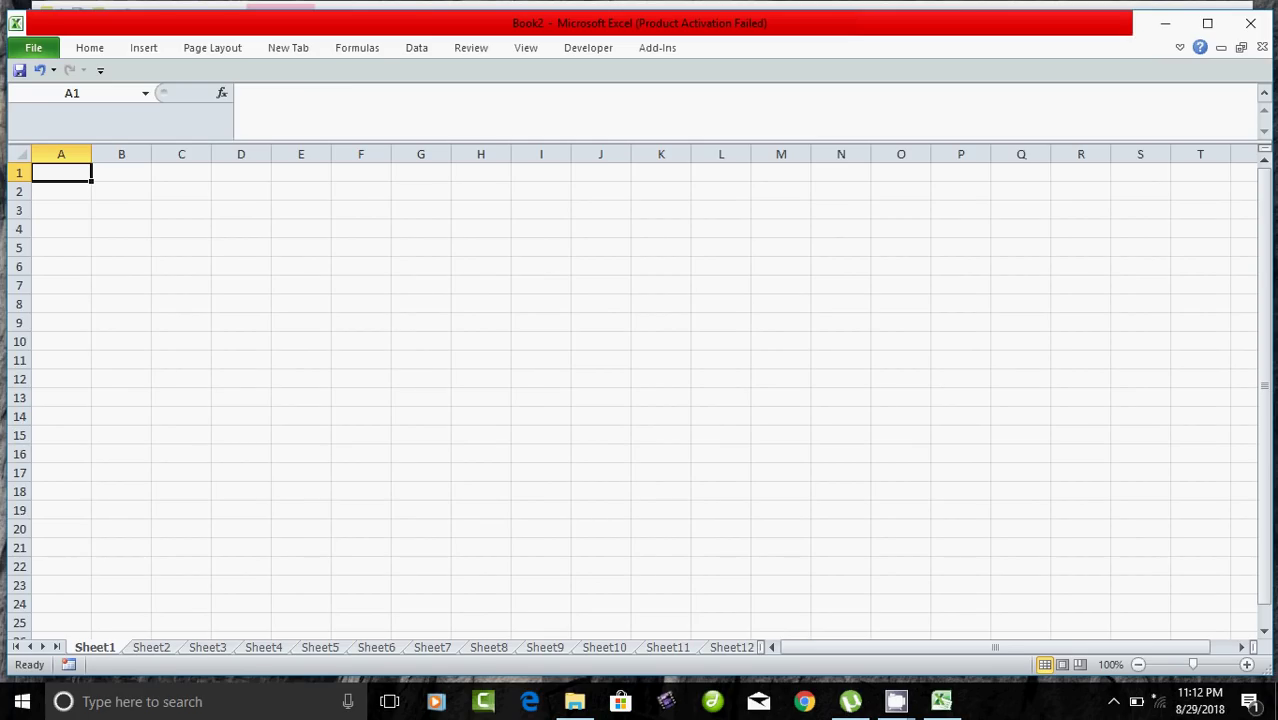
Step: Set the new worksheet's zoom magnification to 200%
left_click(525, 47)
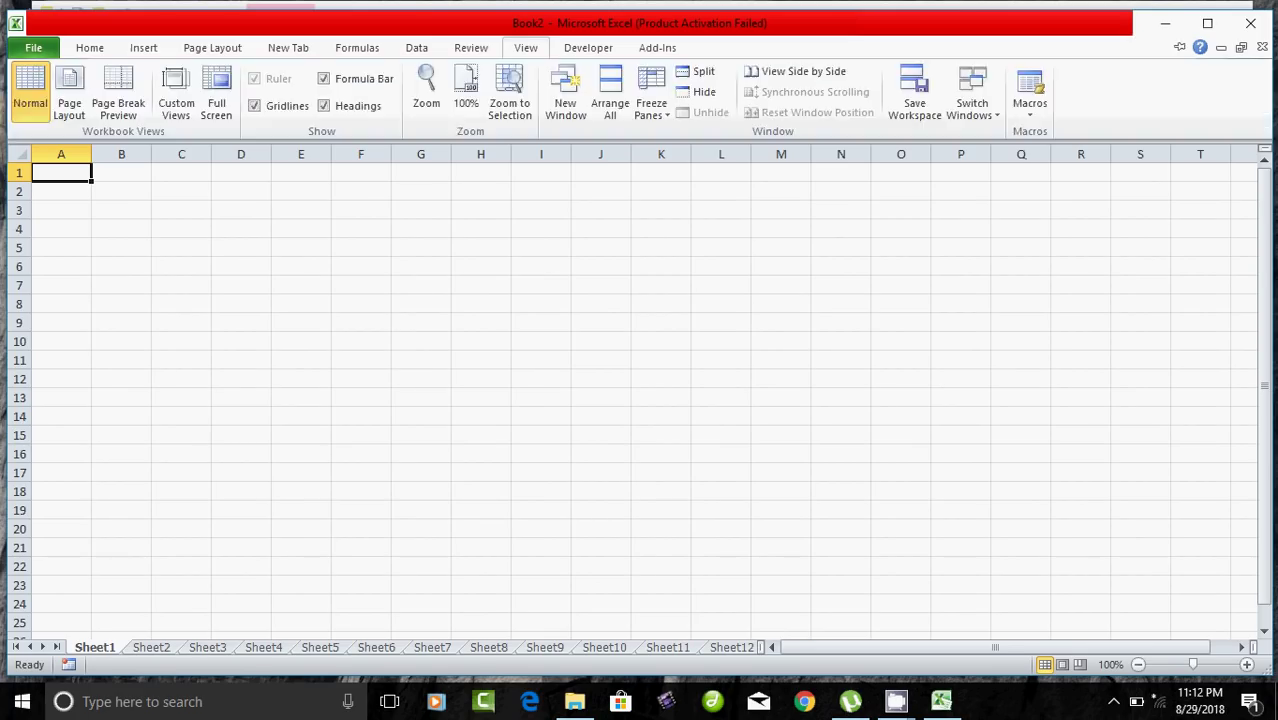
left_click(426, 92)
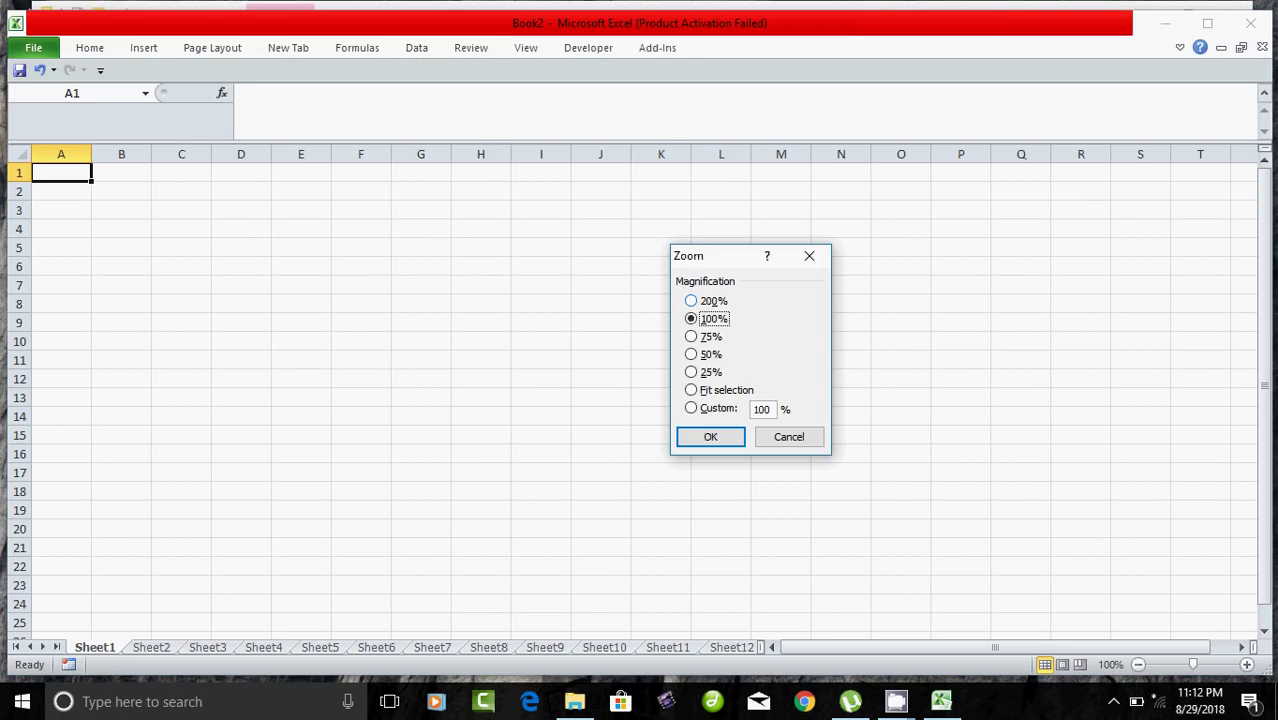
left_click(691, 300)
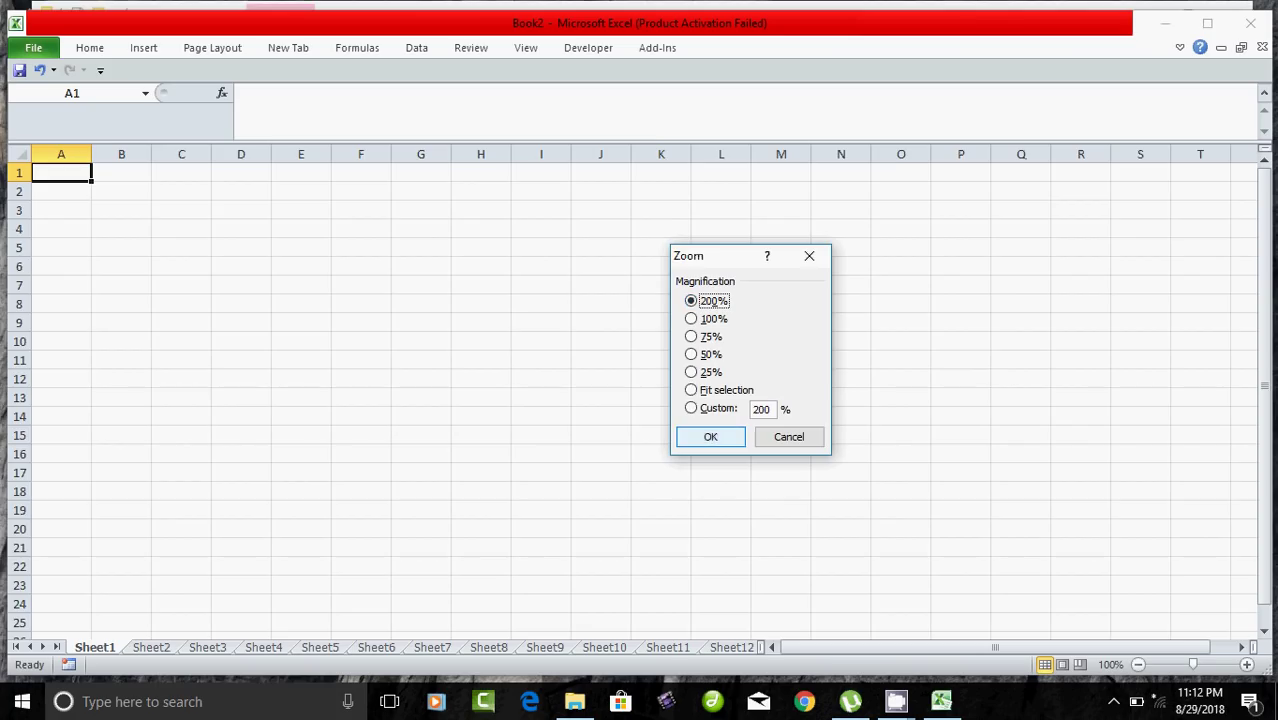
left_click(710, 436)
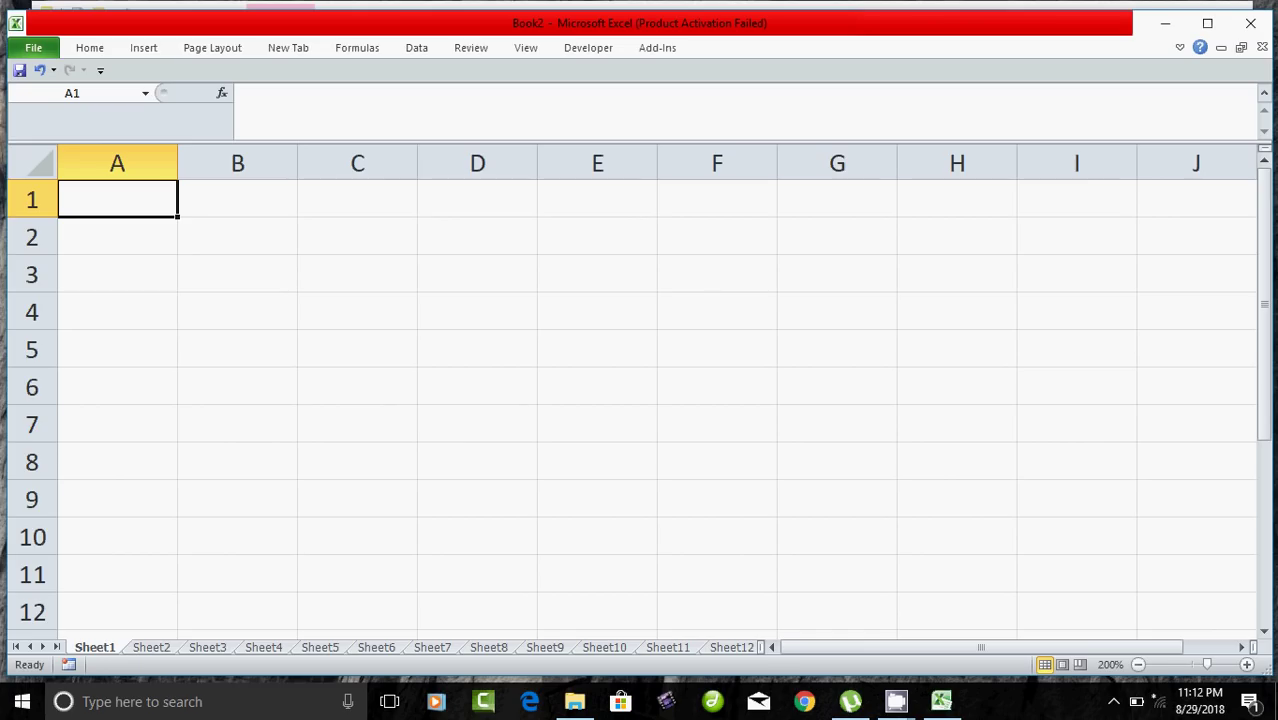
Step: Merge and center cells B1 to G1 for the company title
left_click(357, 348)
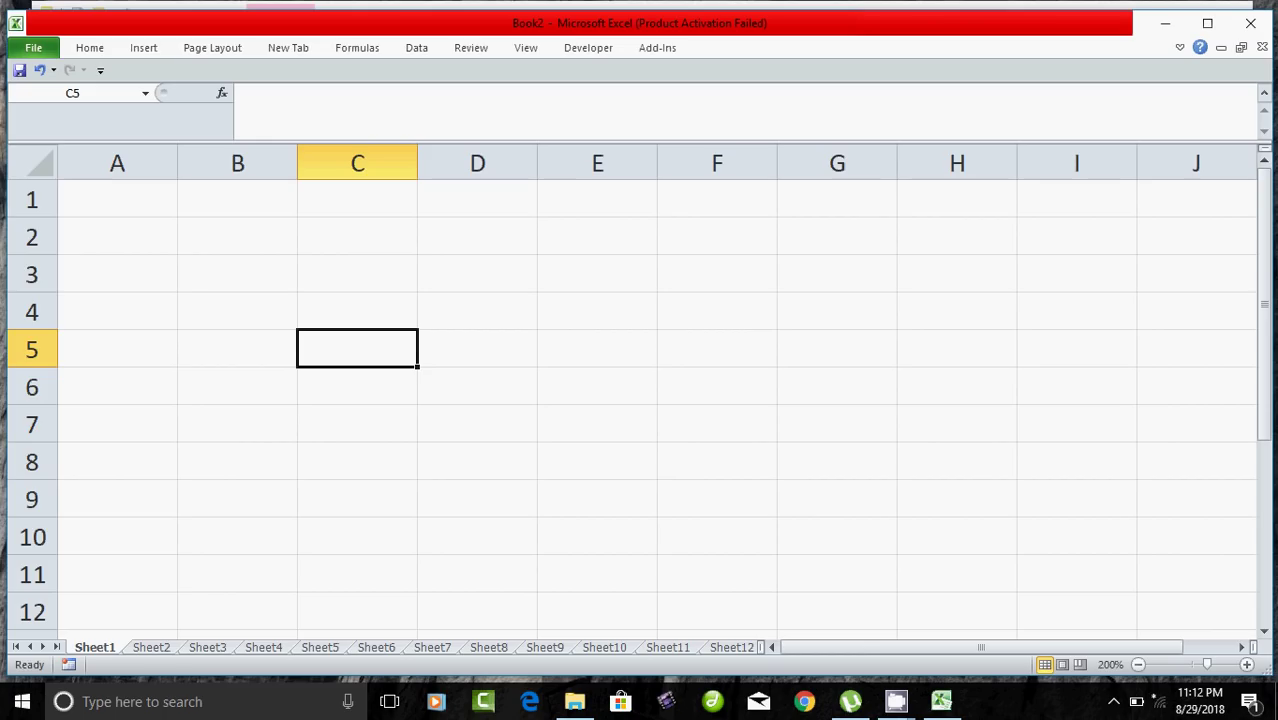
left_click_drag(237, 199, 837, 199)
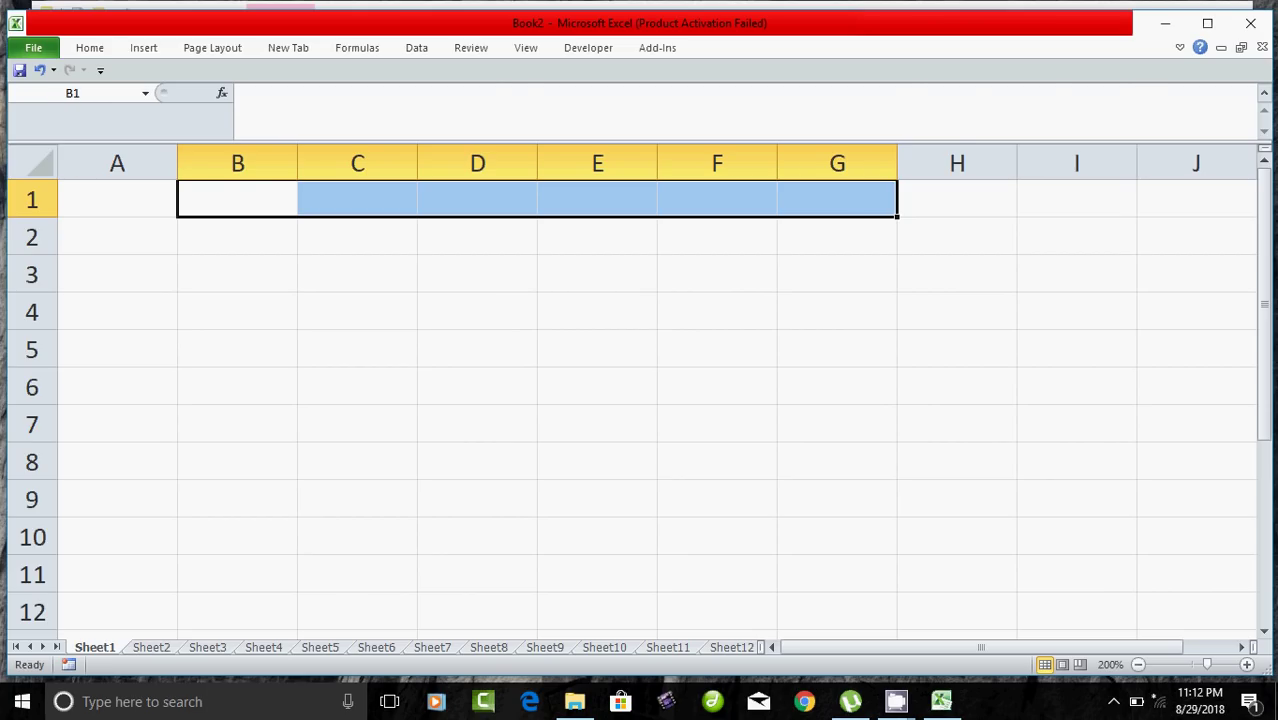
left_click(89, 47)
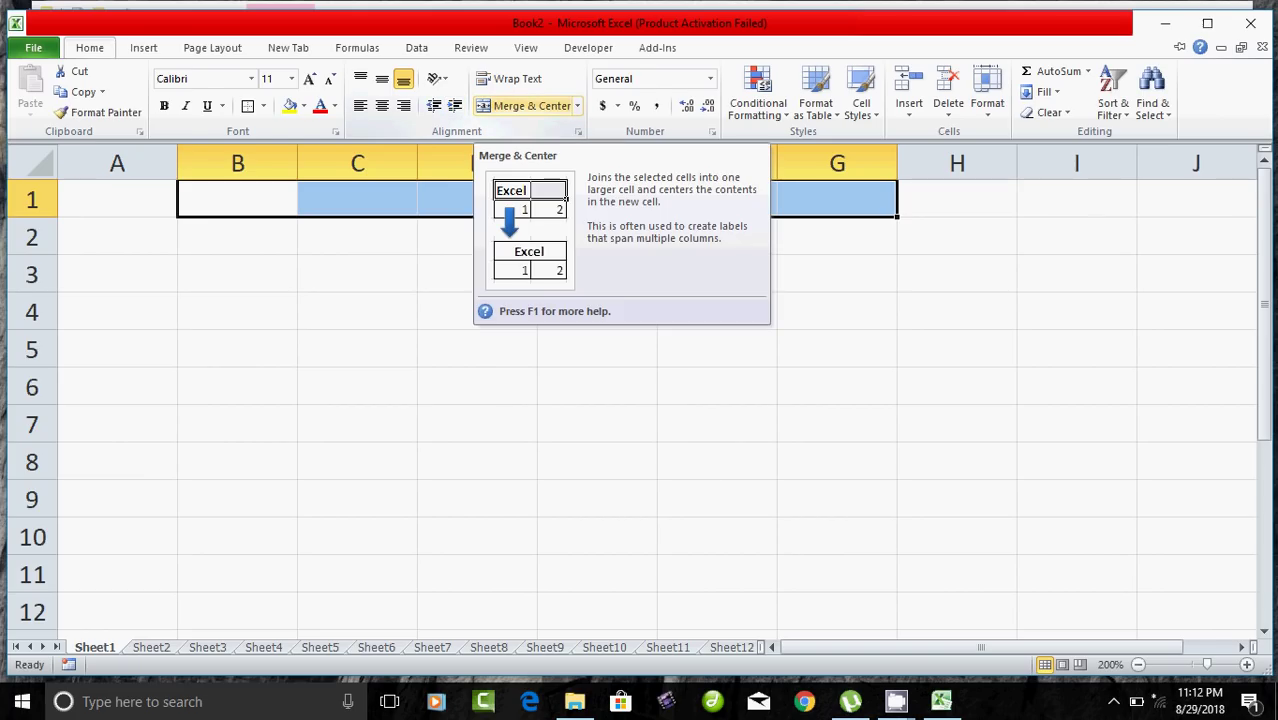
left_click(530, 105)
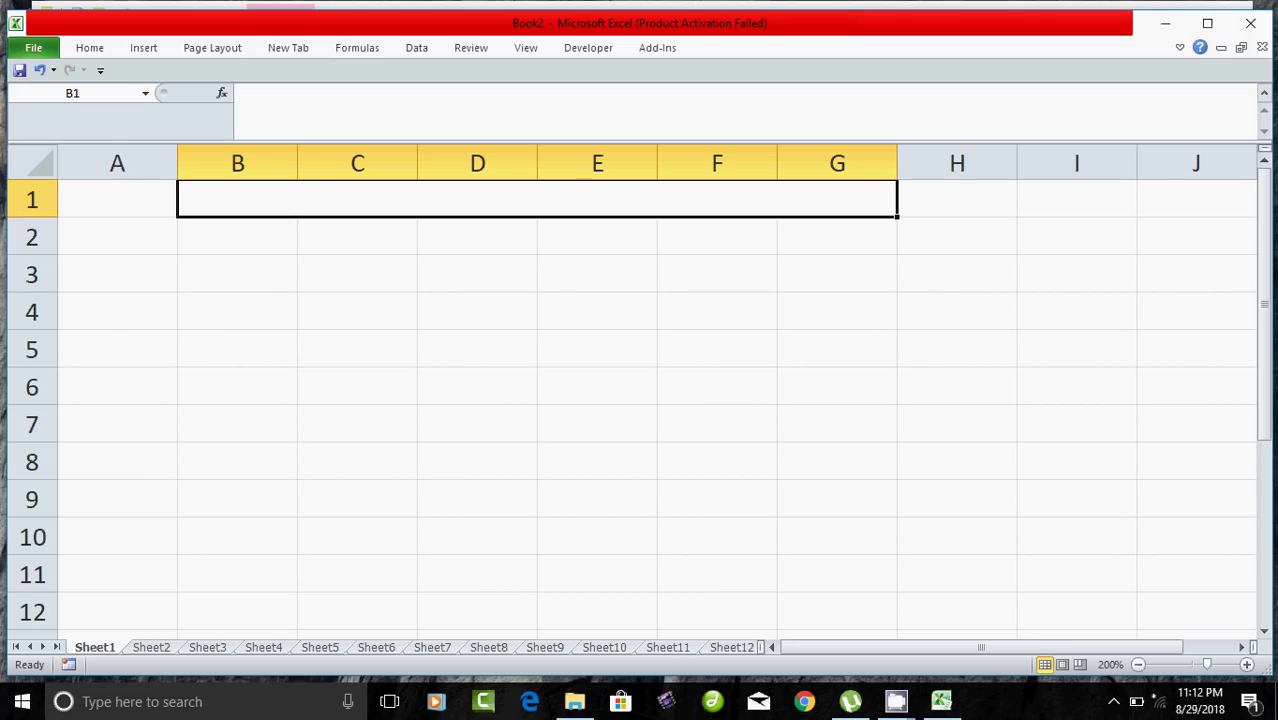
Step: Enter the title "ABC Company" in the merged cell of row 1
type("A")
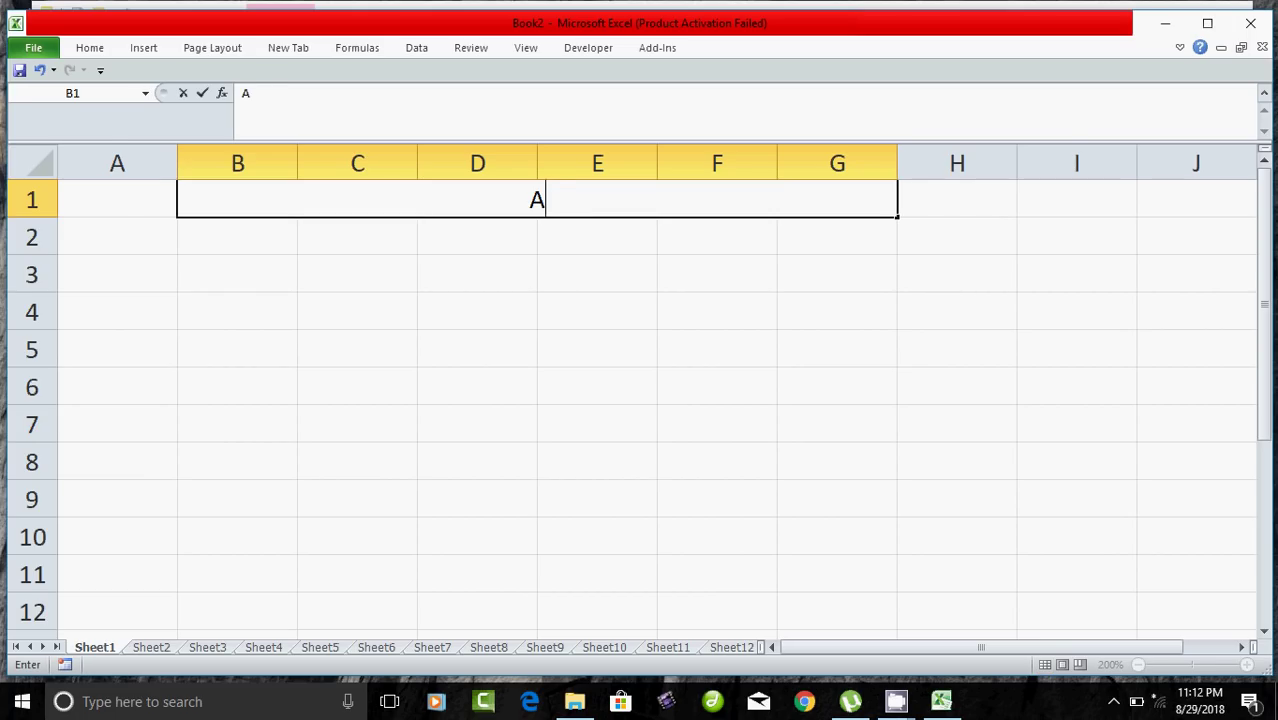
type("BC ")
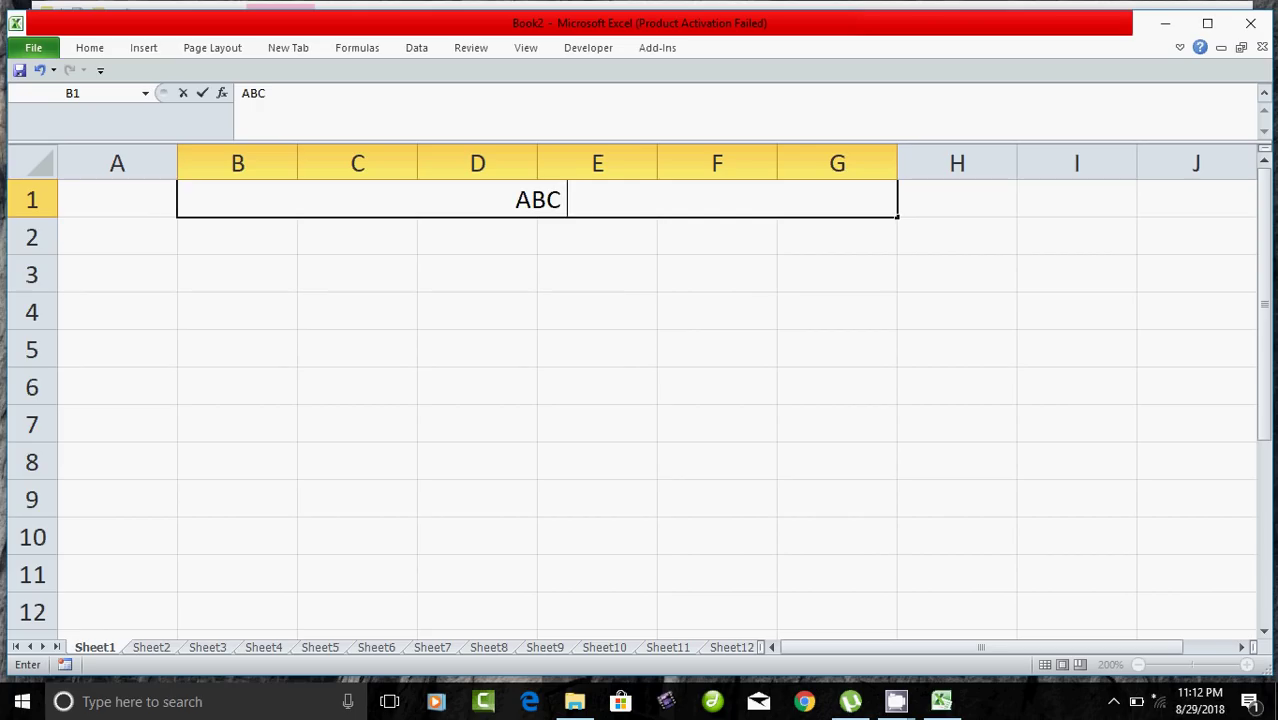
type("Comp")
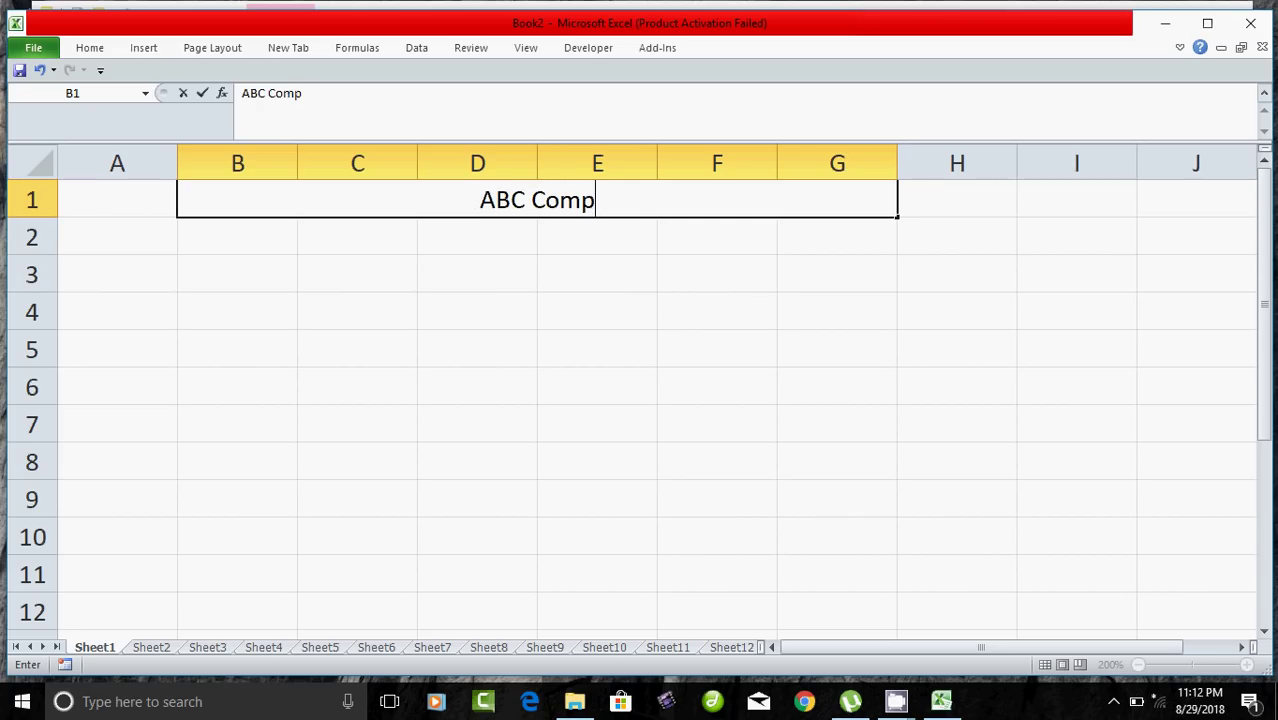
type("ana")
key("BackSpace")
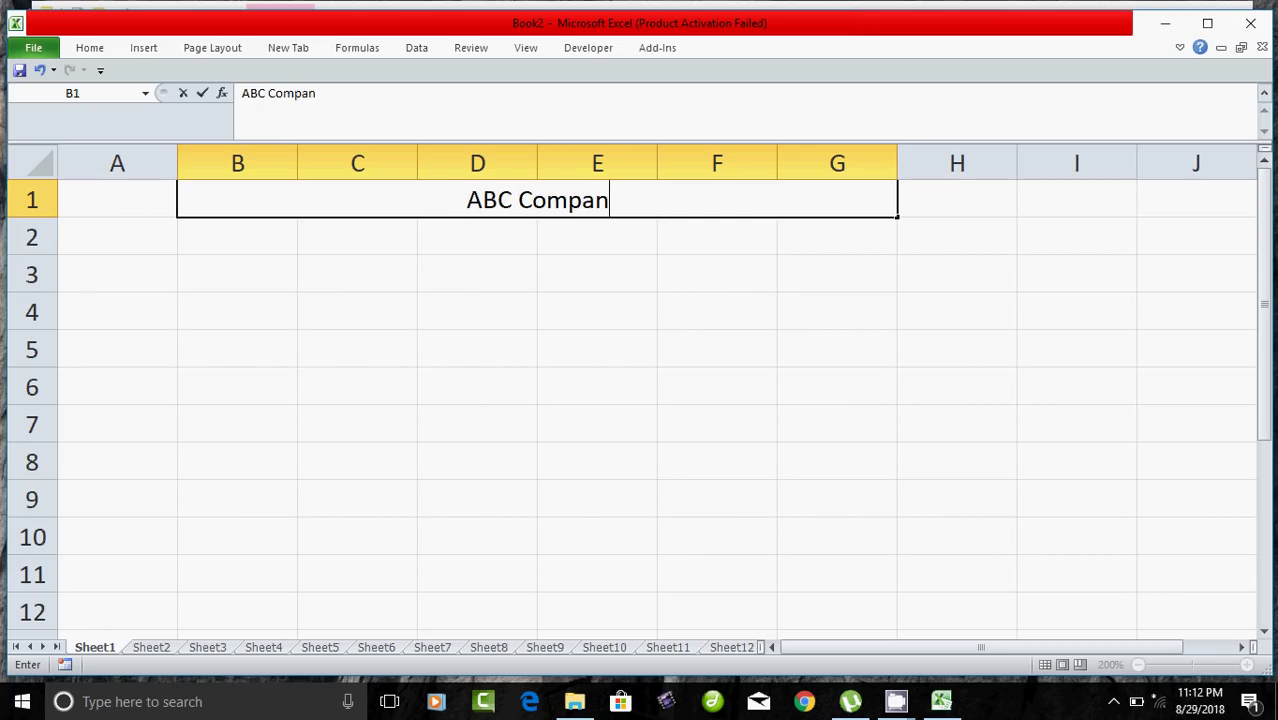
type("y")
key("Return")
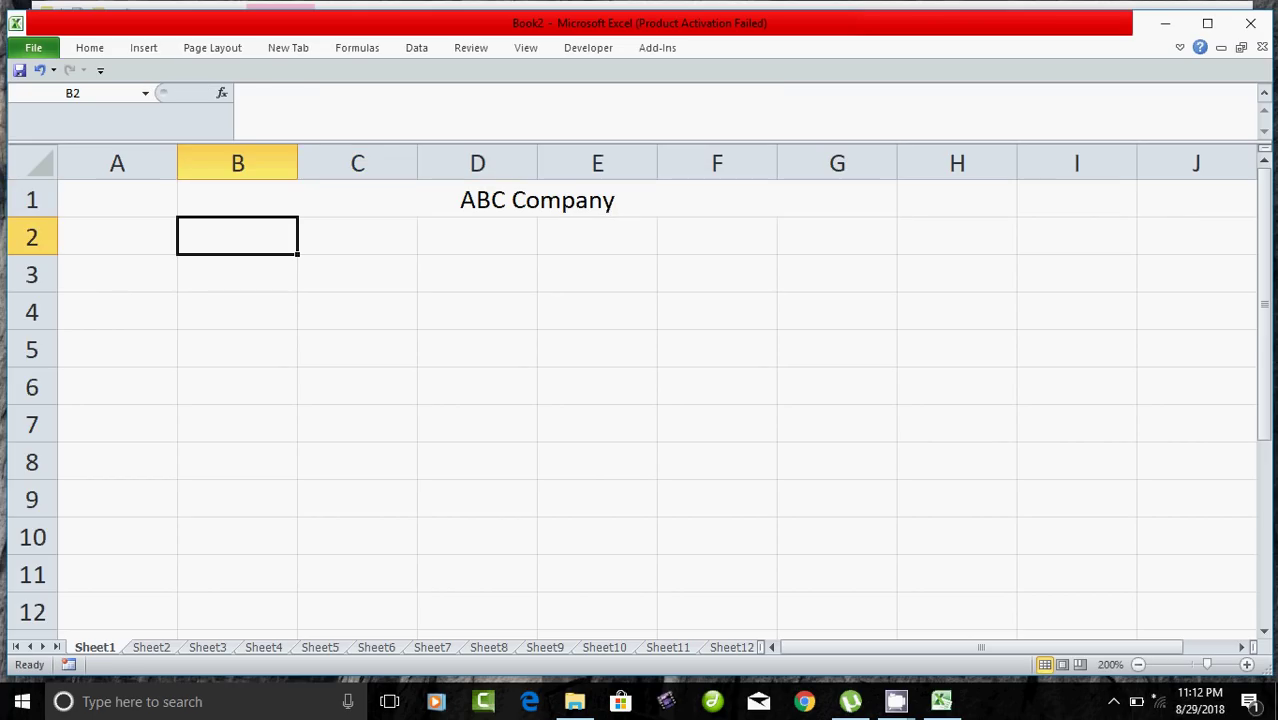
Step: Enlarge the font size of the ABC Company title in row 1
left_click(478, 199)
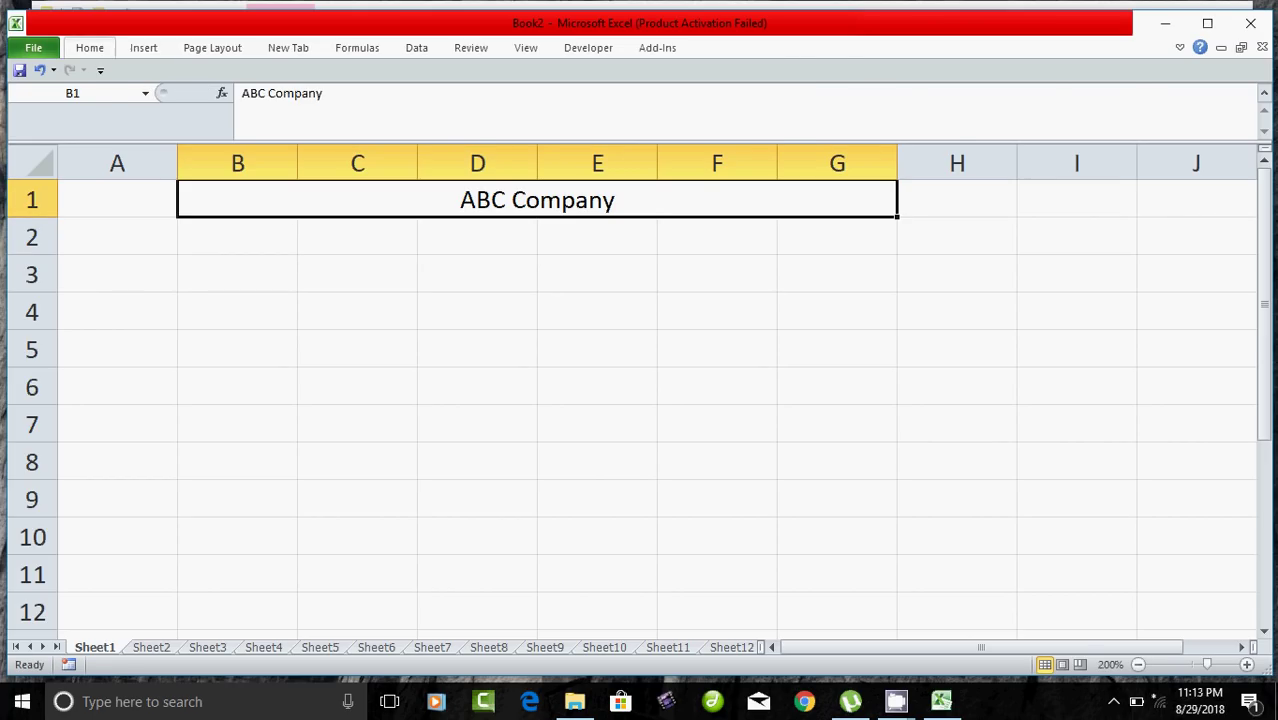
left_click(89, 47)
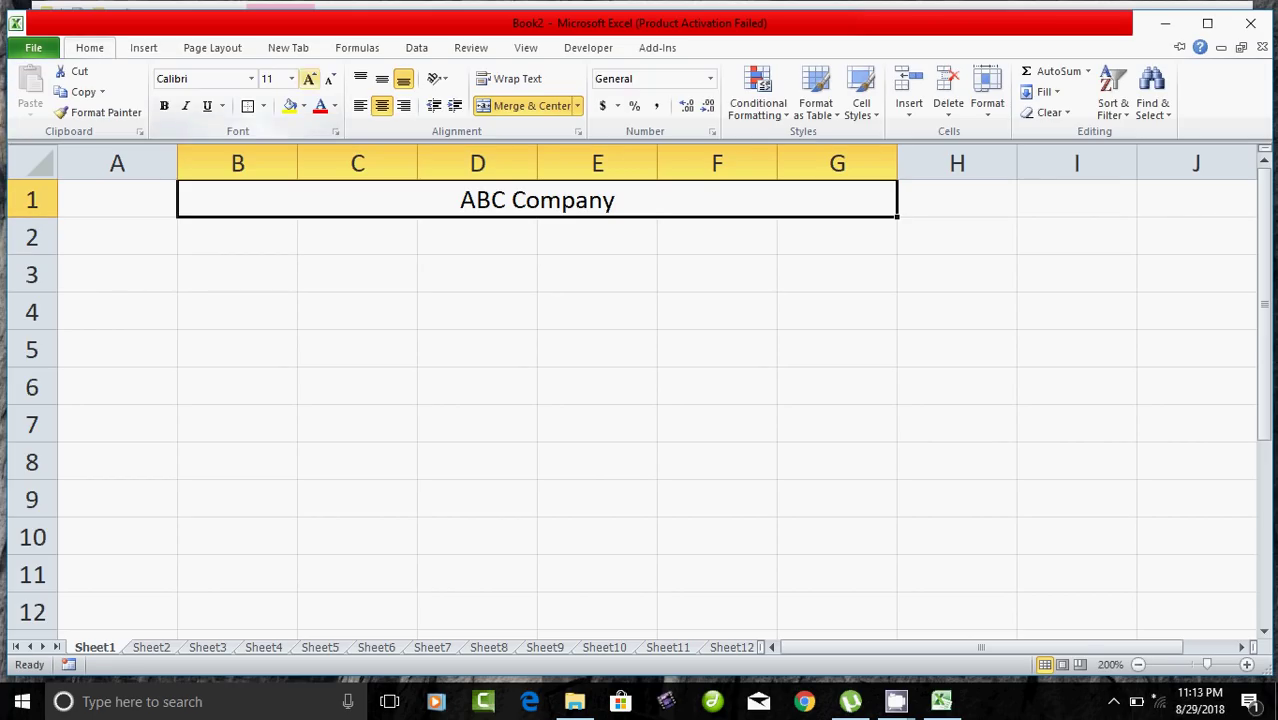
left_click(291, 78)
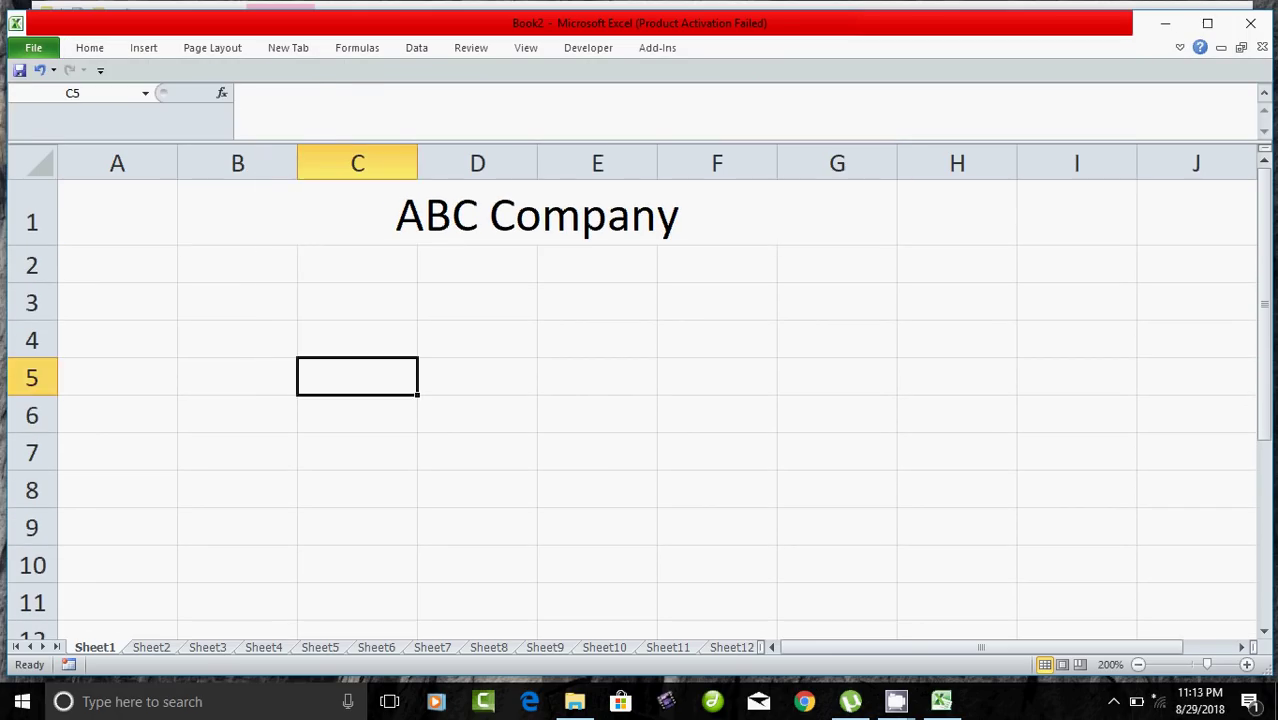
left_click(537, 214)
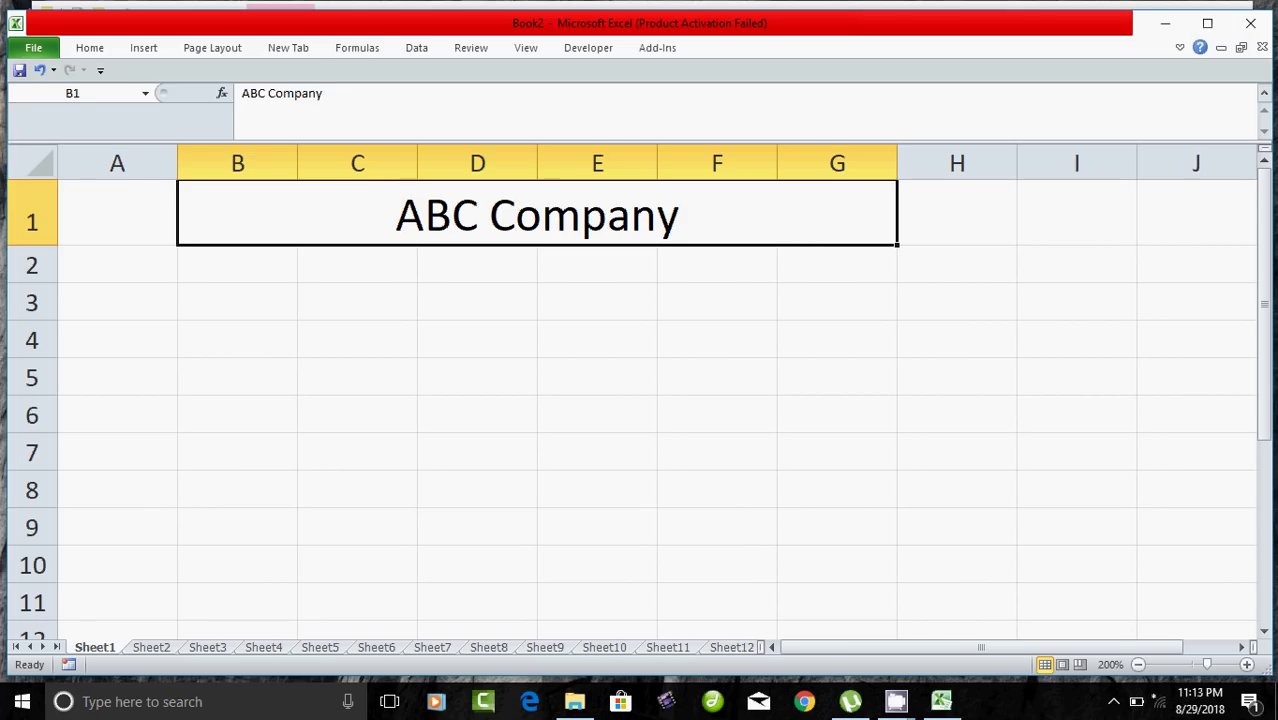
Step: Merge and center cells B2 to G2 beneath the company title
left_click_drag(237, 264, 837, 264)
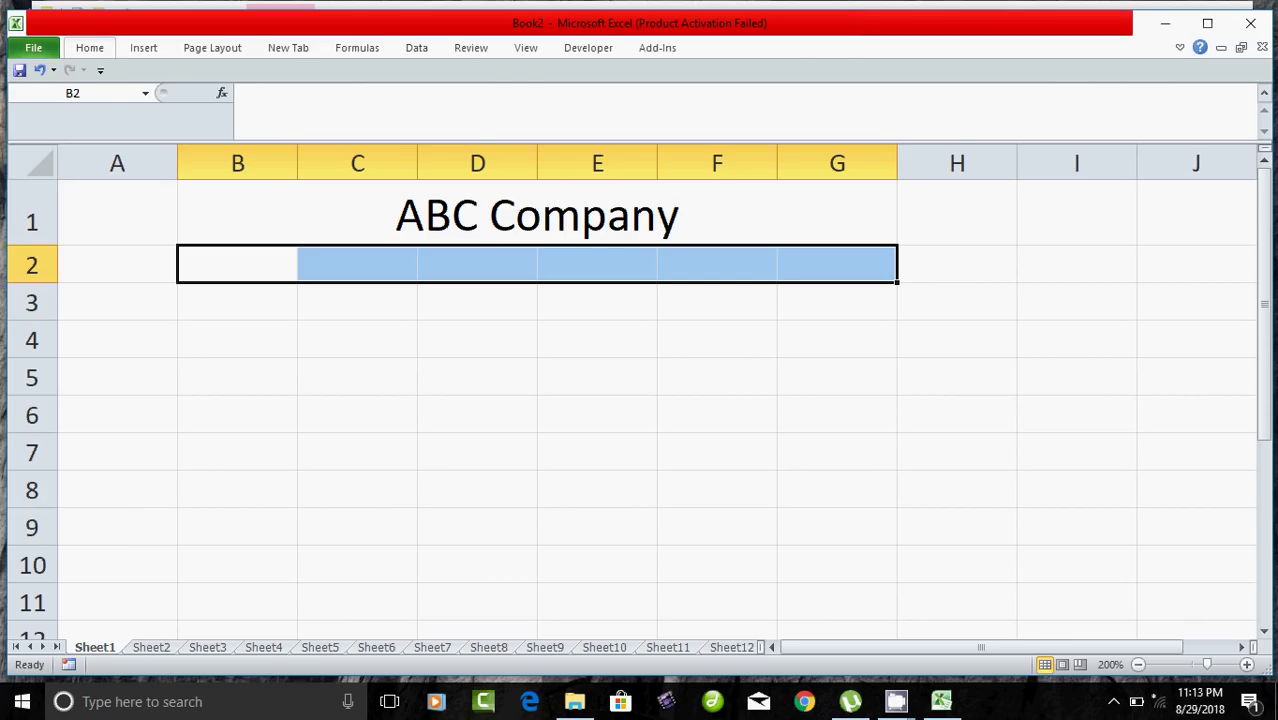
left_click(89, 47)
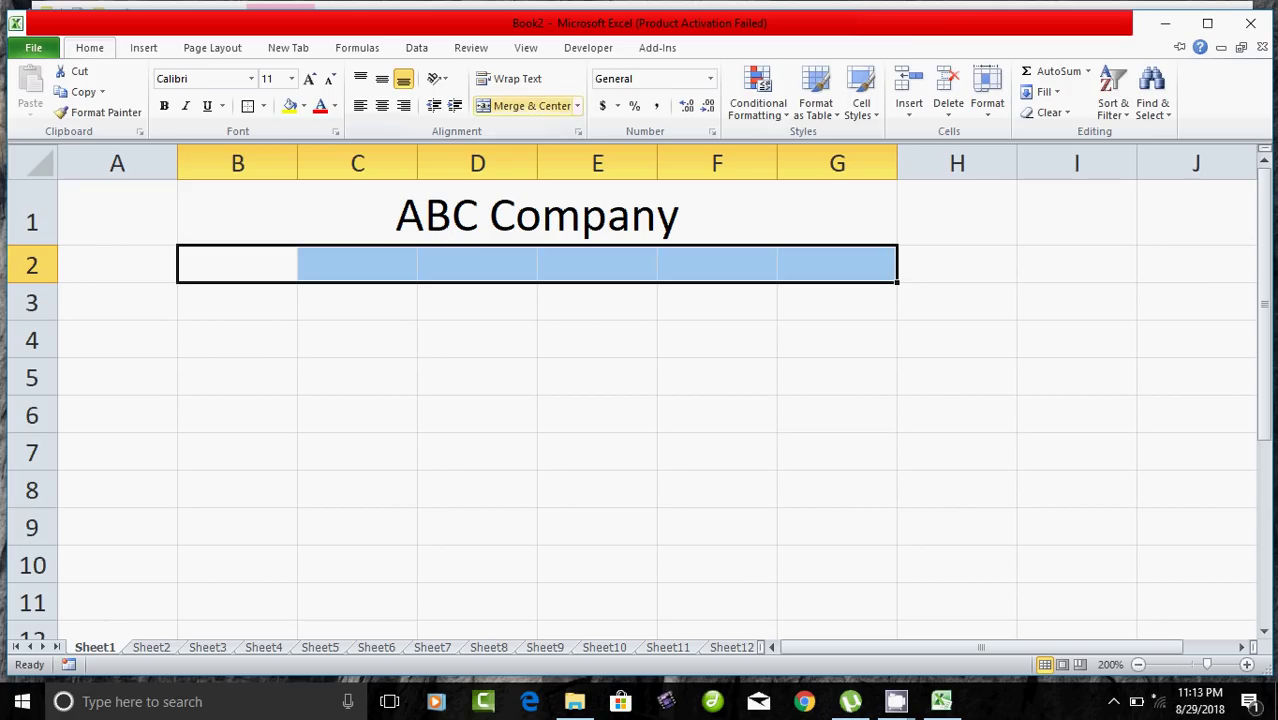
left_click(527, 105)
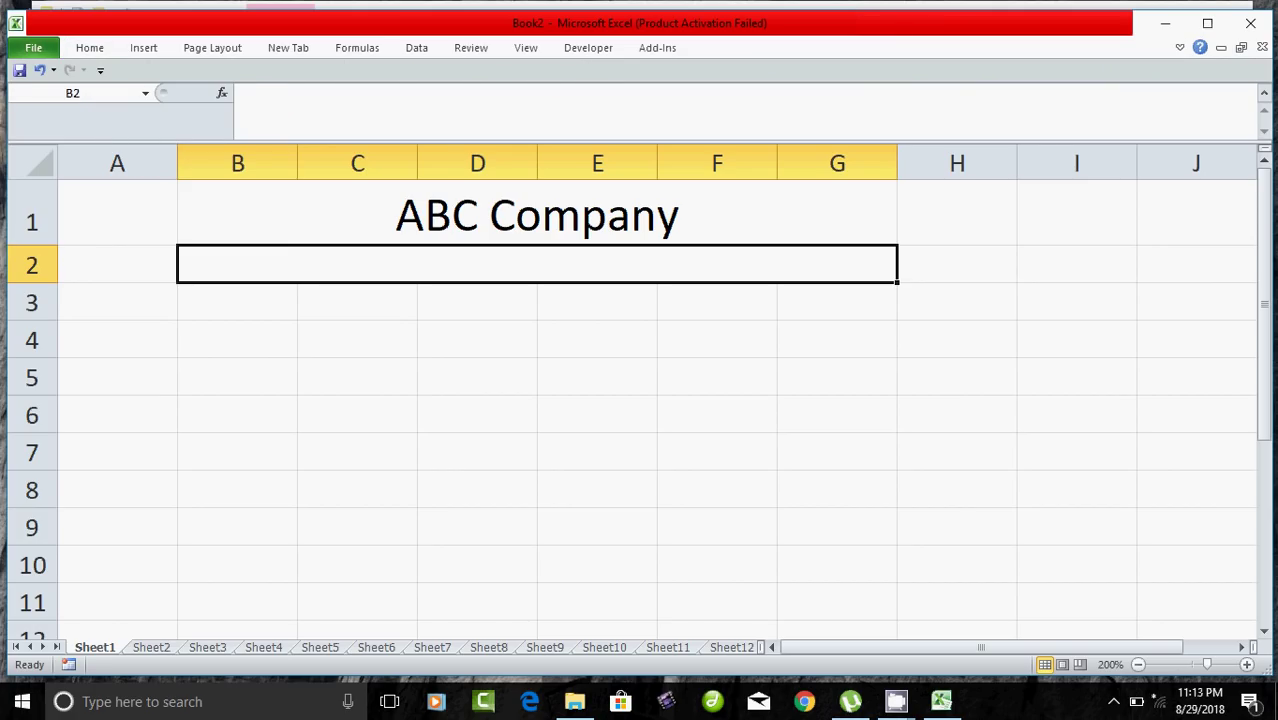
Step: Enter the company's street and city address in the merged cell of row 2
type("Maion")
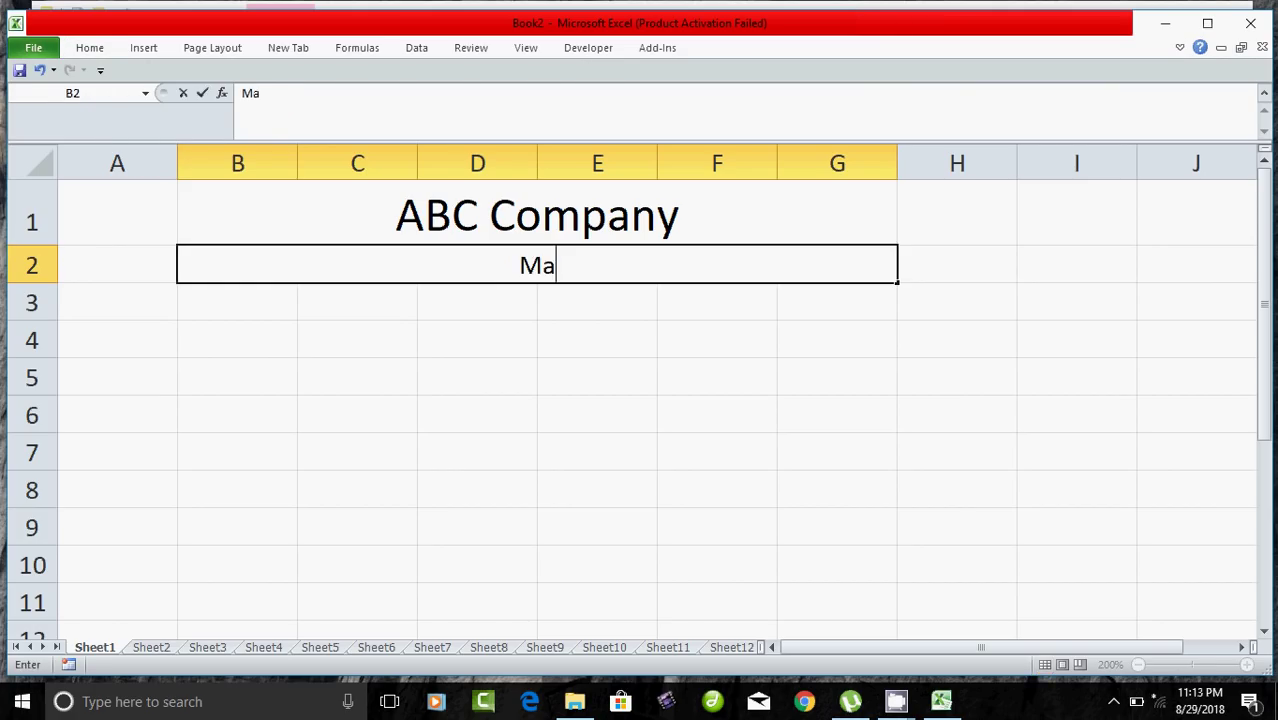
key("BackSpace")
key("BackSpace")
type("n")
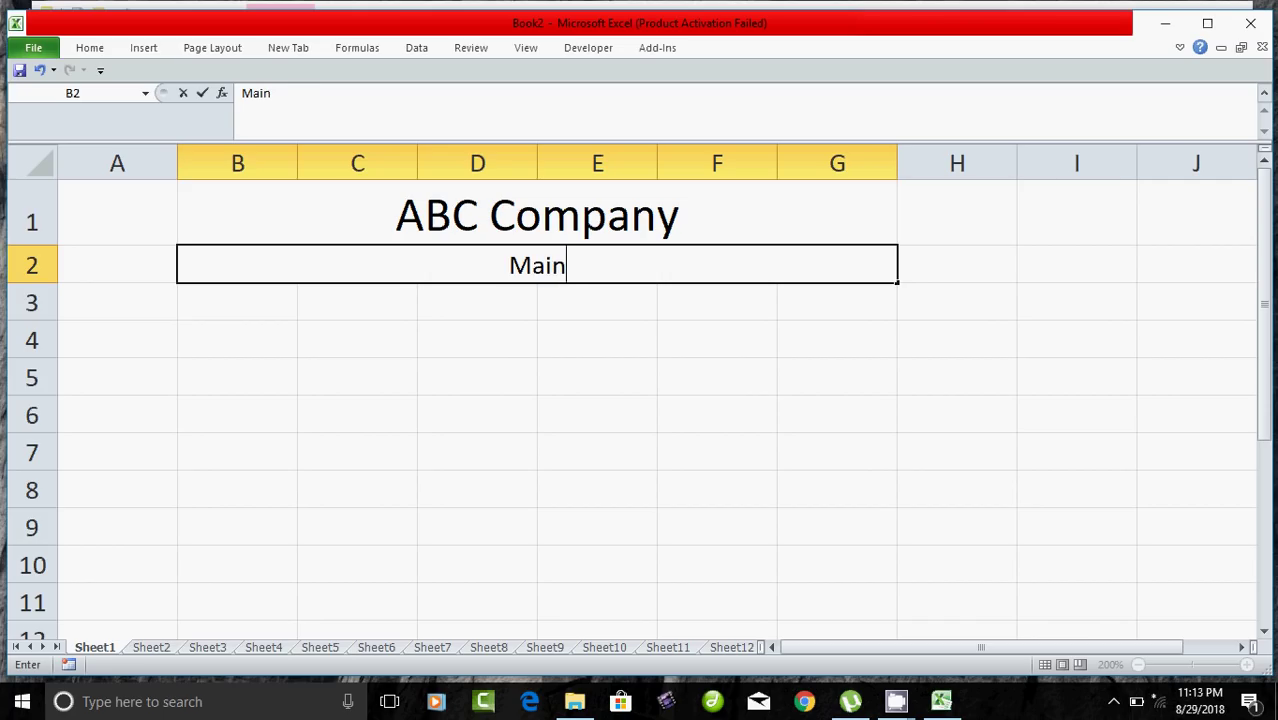
type(" Road")
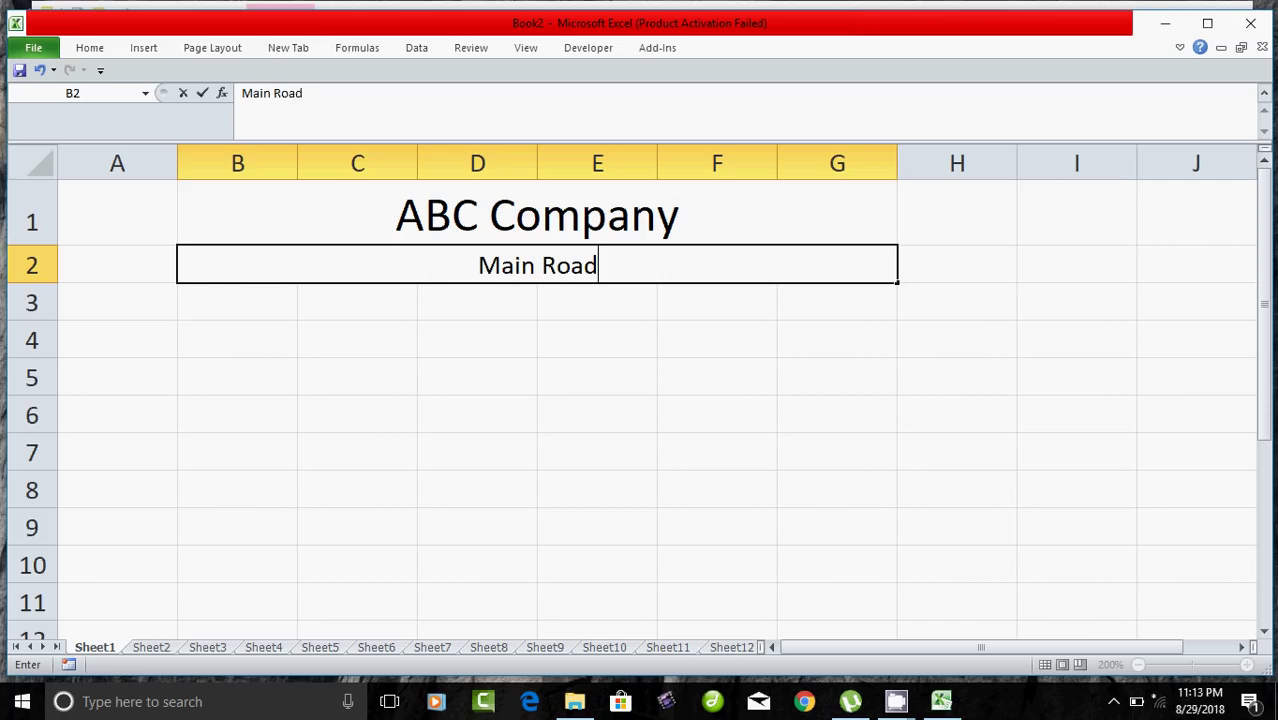
type(",Trichy")
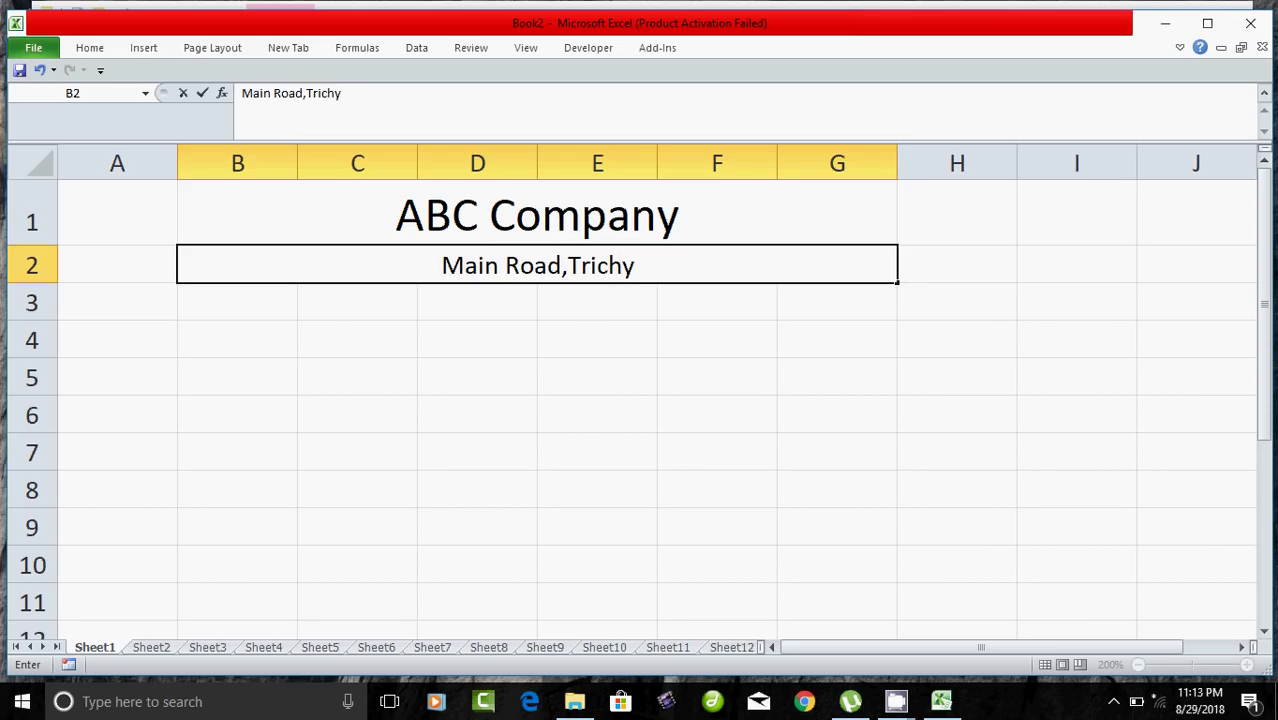
key("Return")
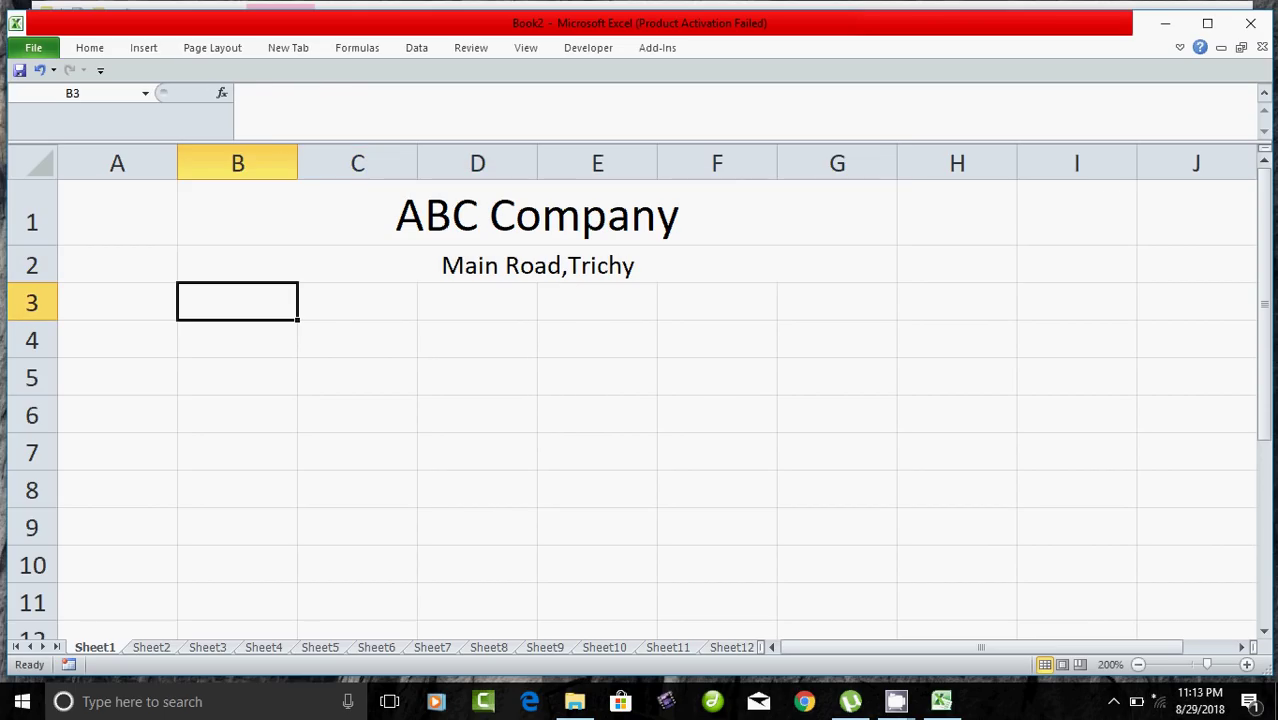
left_click(537, 214)
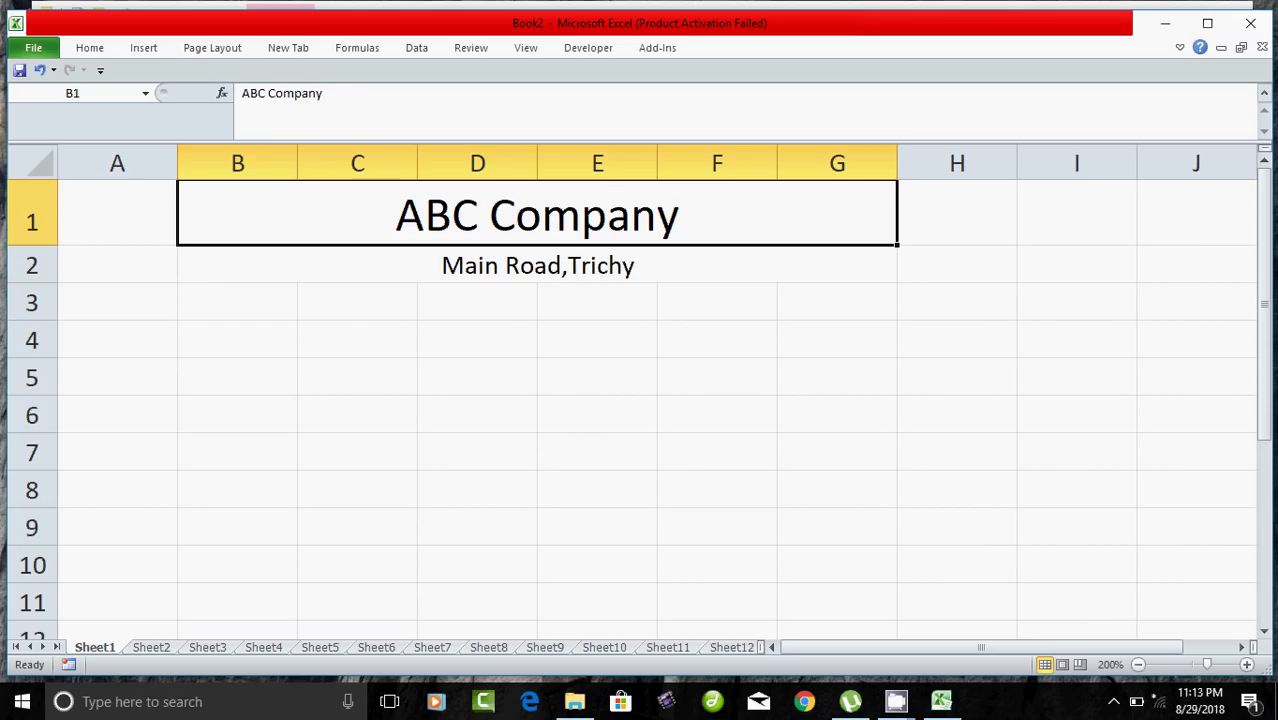
left_click(537, 265)
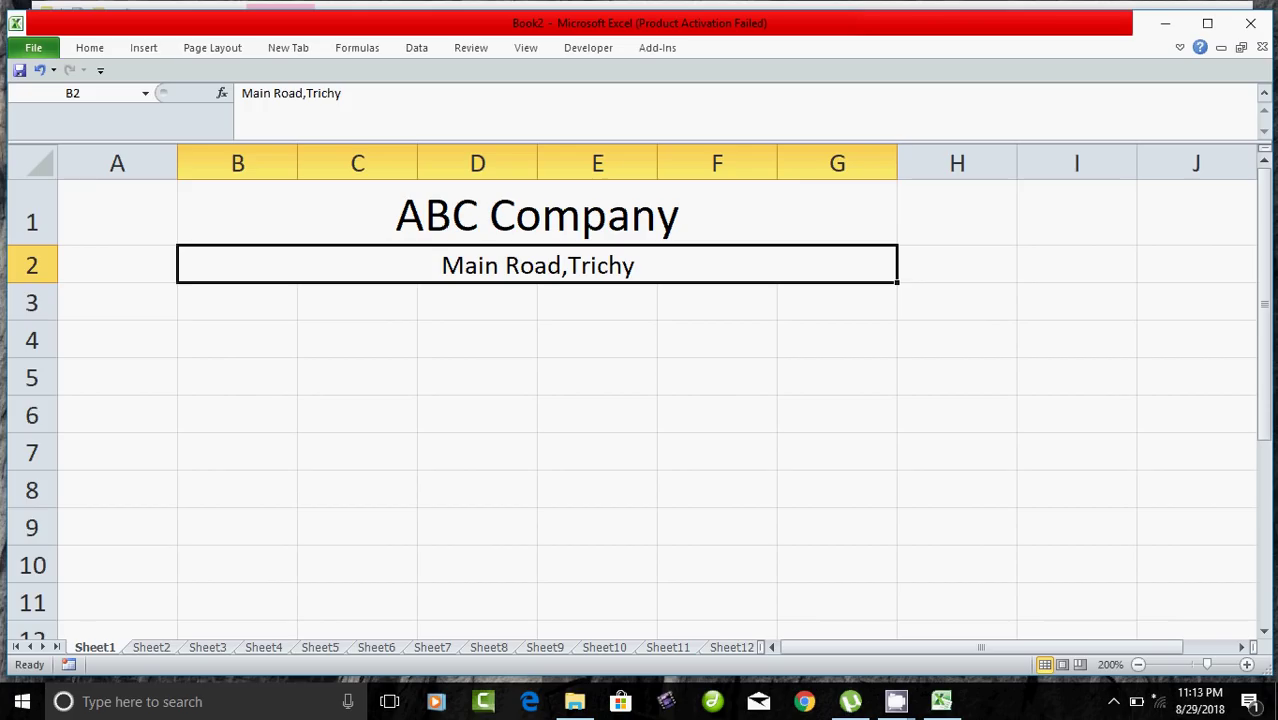
Step: Merge and center cells B3 and B4, and set the merged cell's vertical alignment to Middle Align
left_click_drag(237, 302, 237, 339)
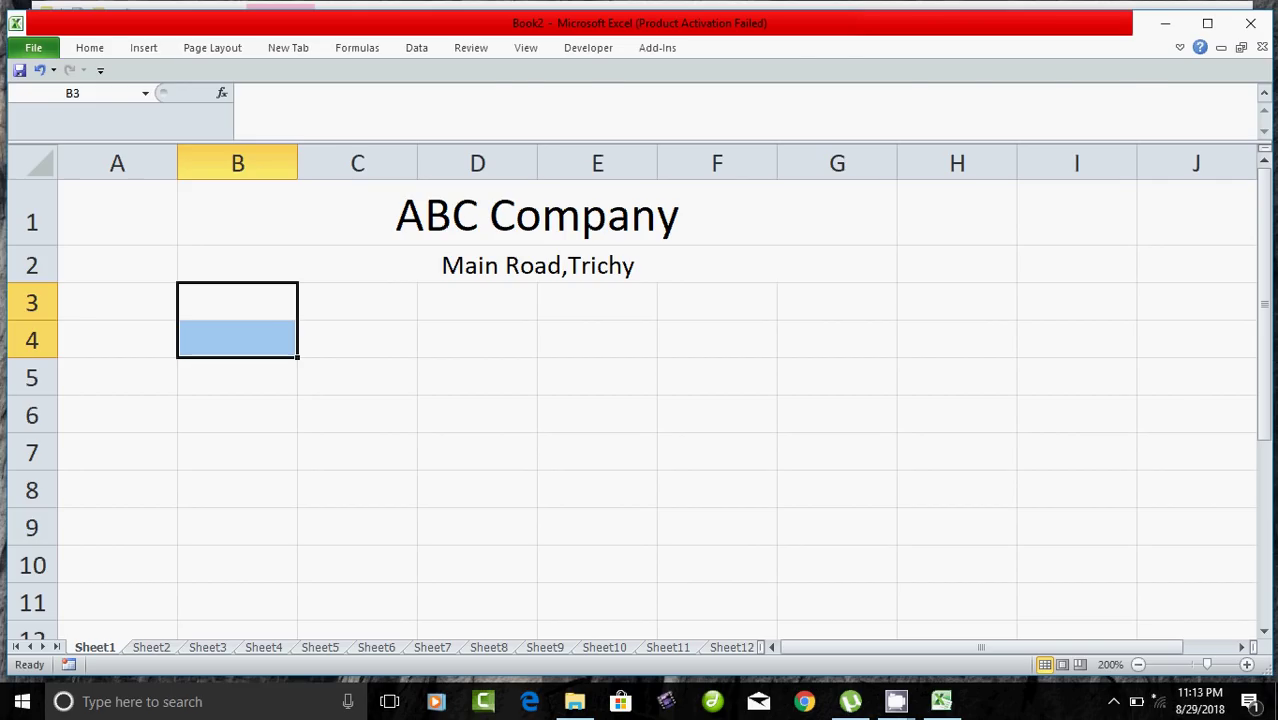
left_click(89, 47)
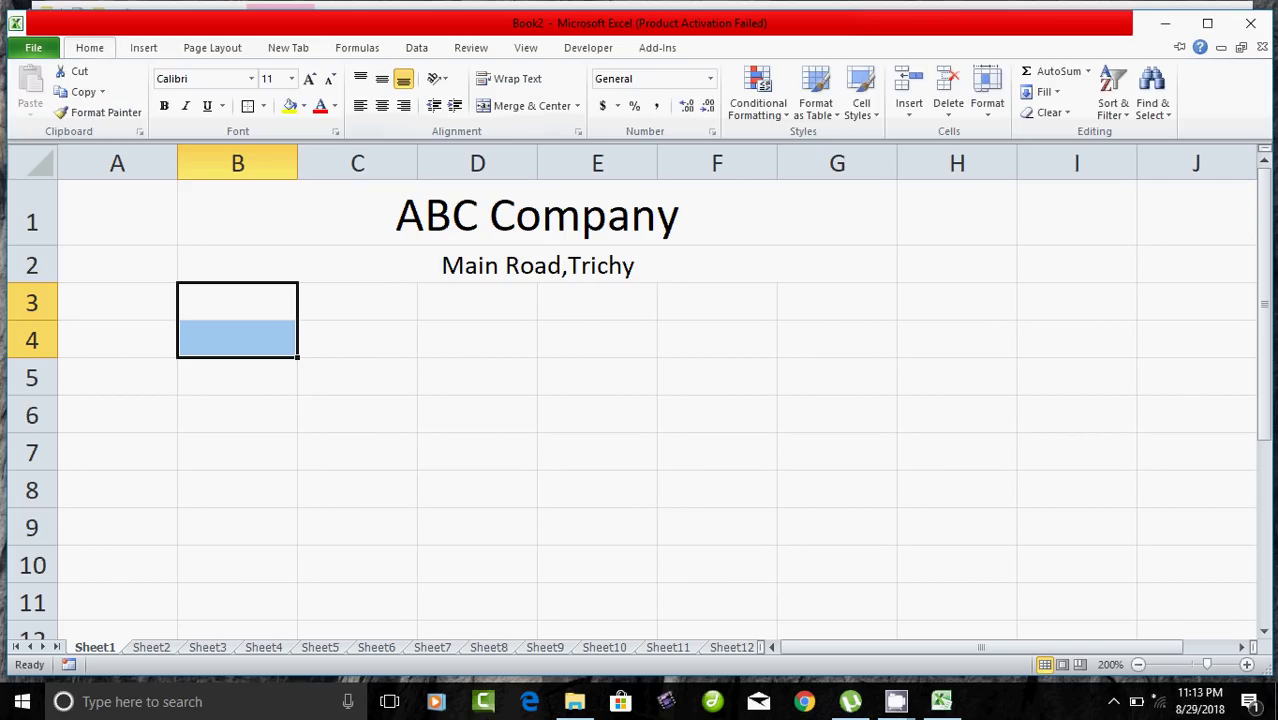
left_click(531, 105)
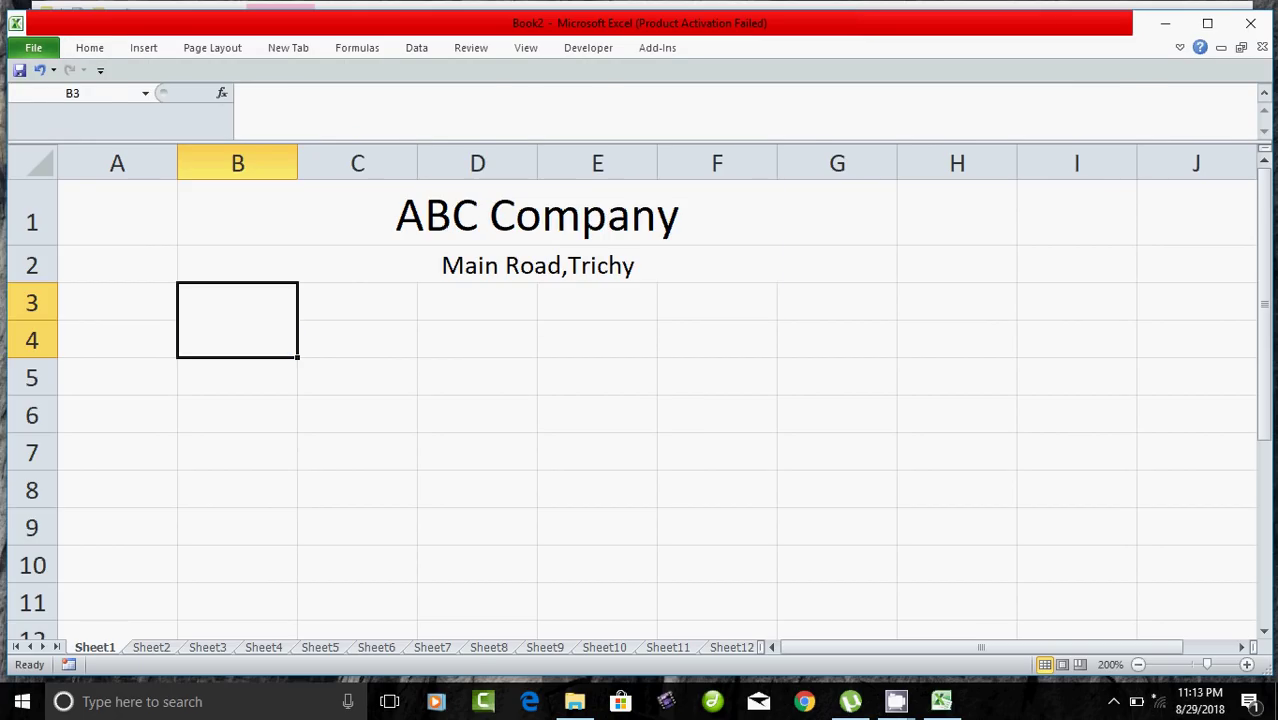
left_click(89, 47)
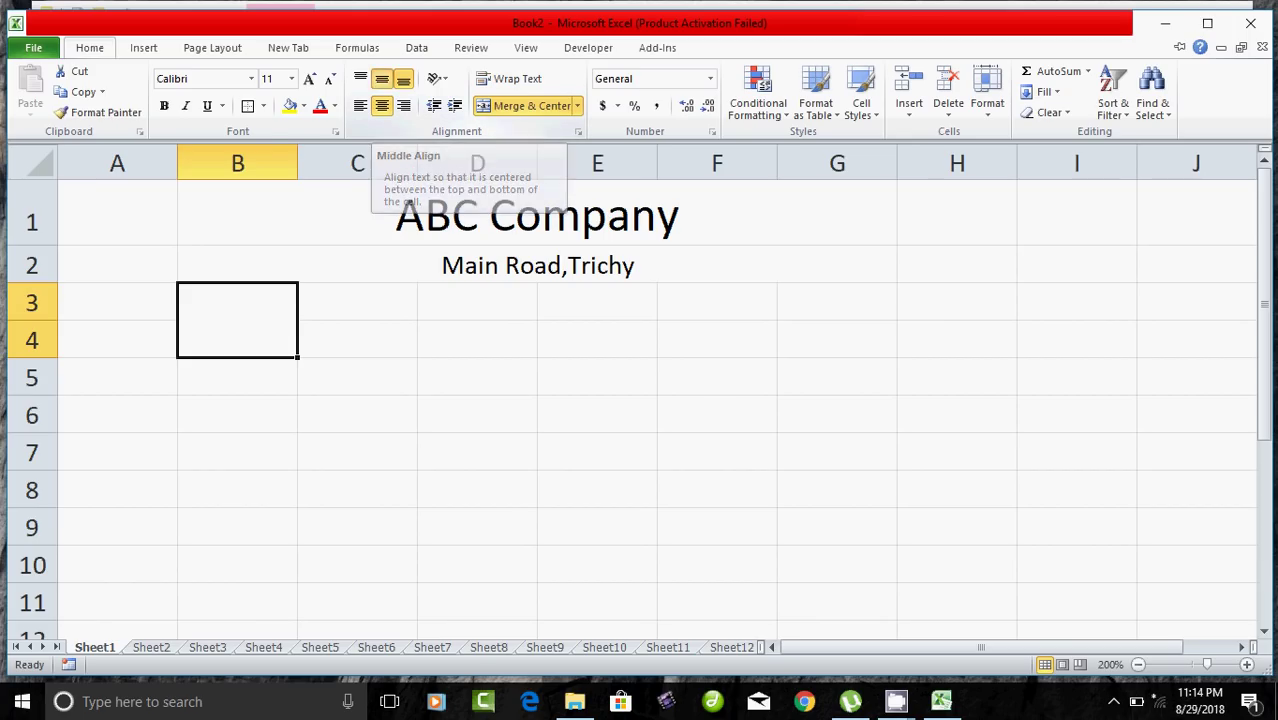
key("ctrl+F1")
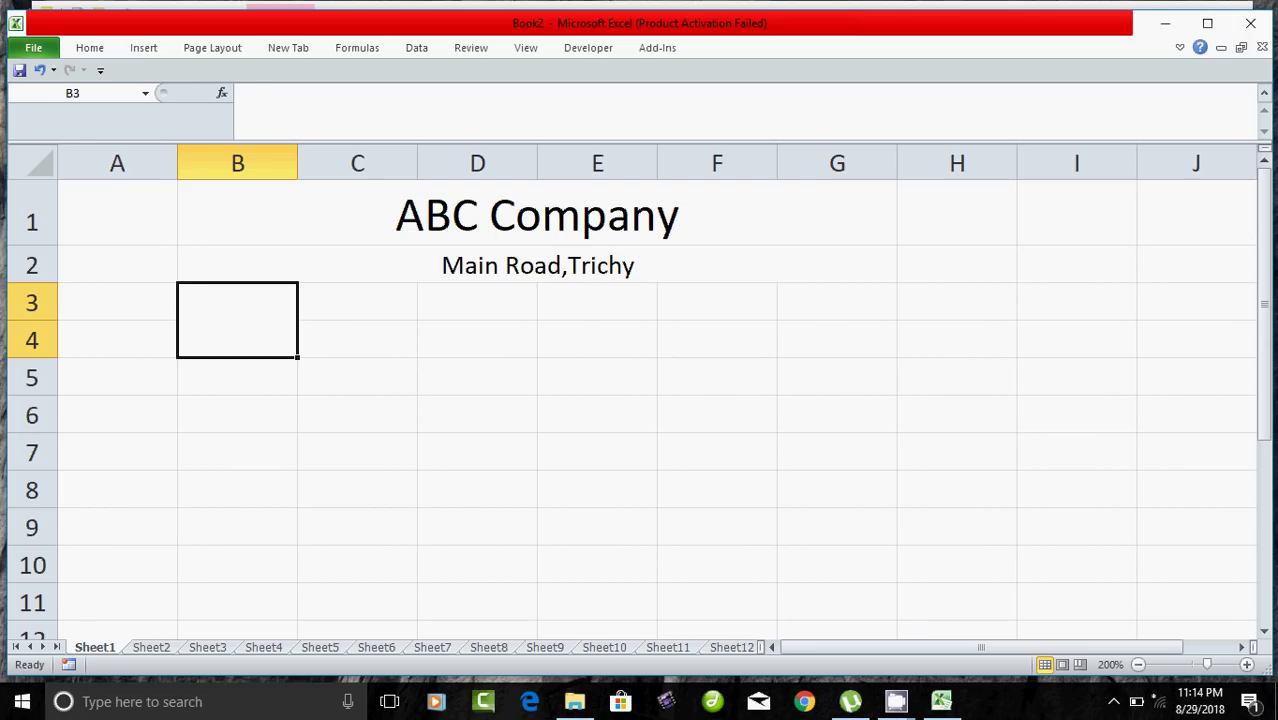
Step: Enter the label "Bill to" in the merged cell B3
type("Bill")
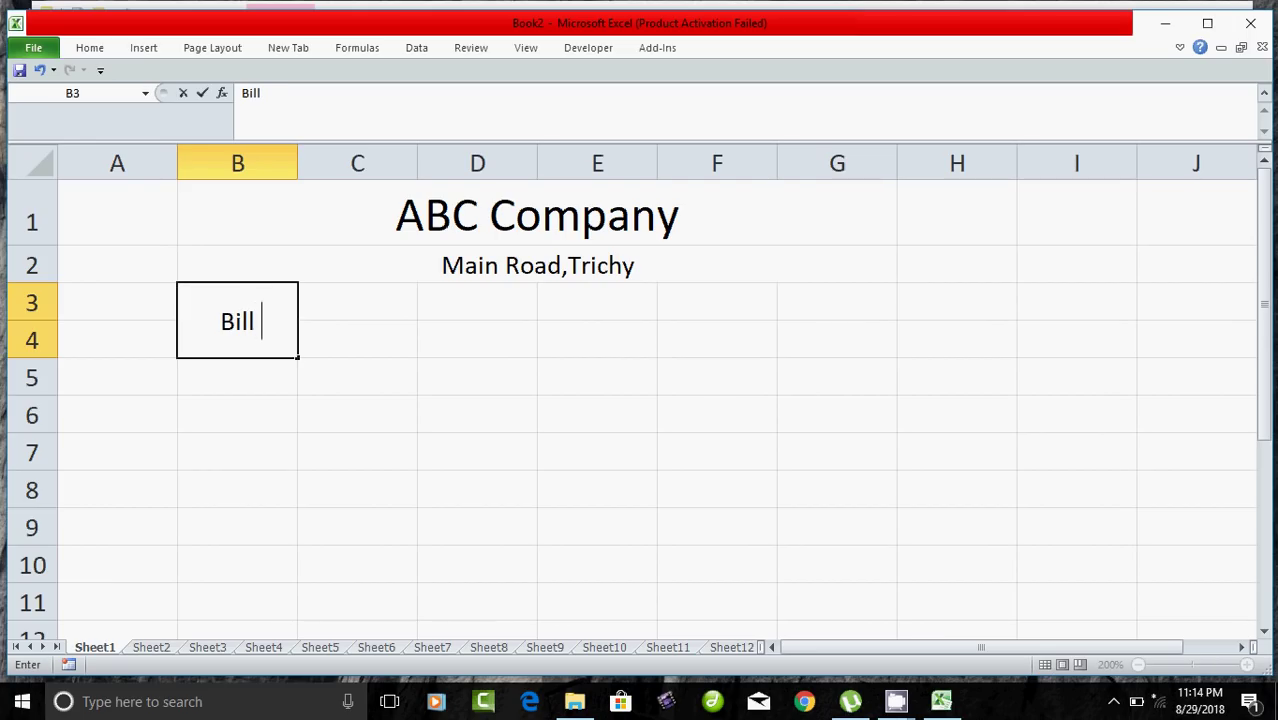
type(" to")
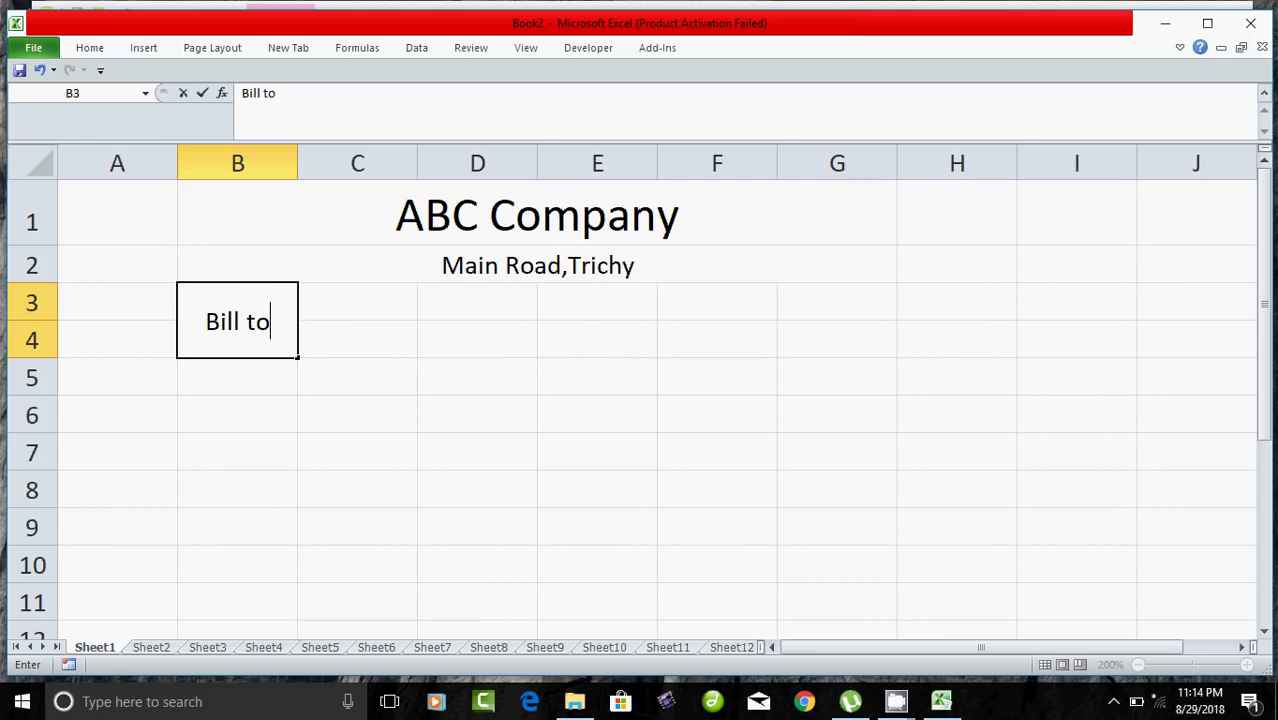
key("Tab")
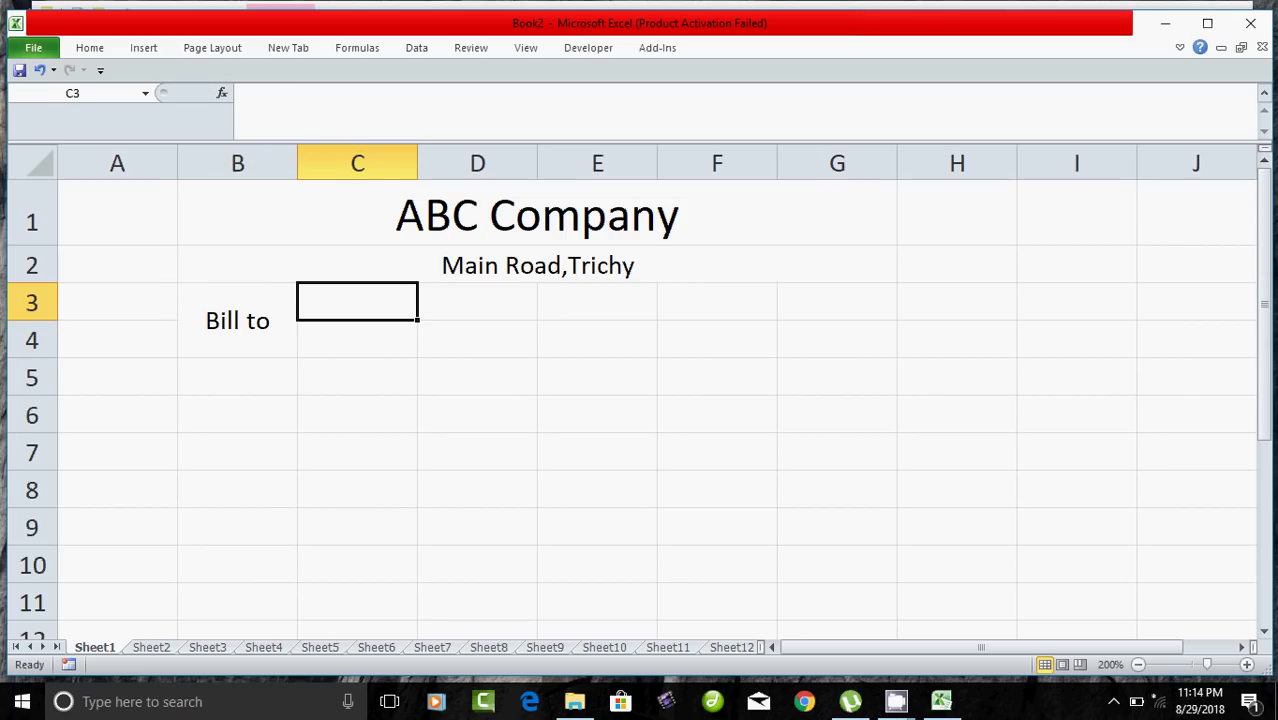
Step: Merge and center the range C3 to E4 beside the "Bill to" label
key("shift+Down")
key("shift+Right")
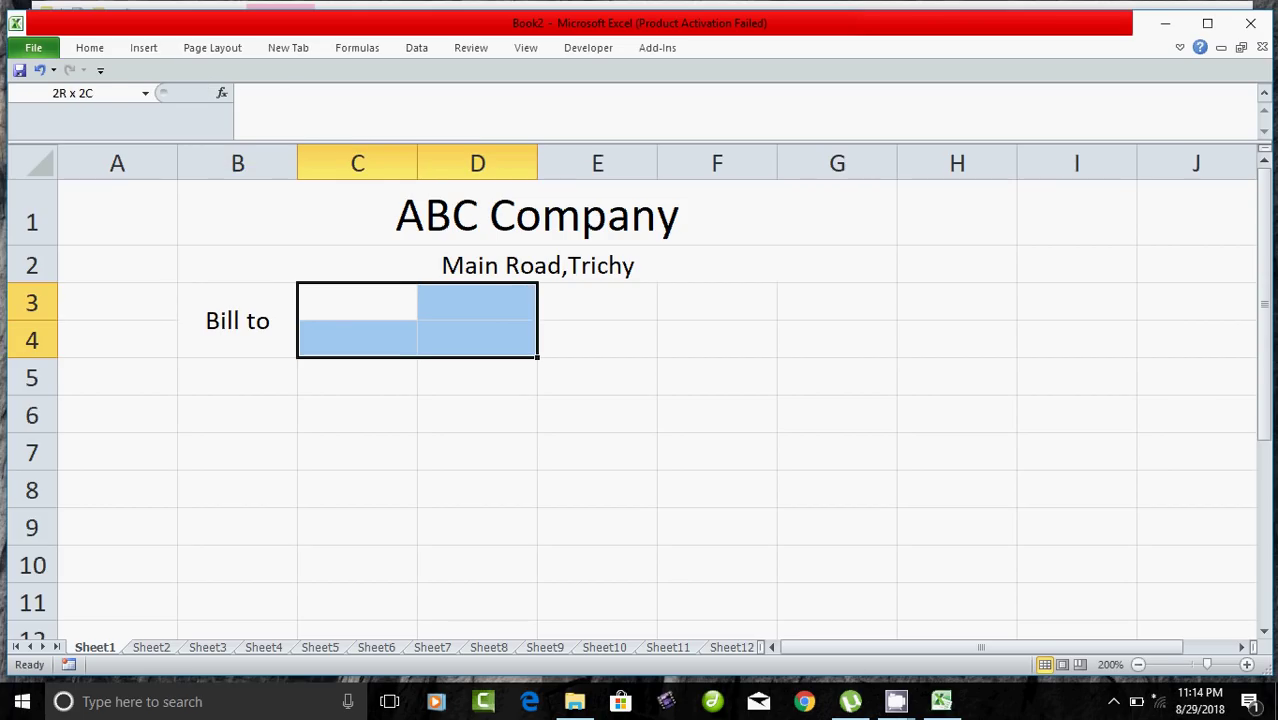
key("shift+Right")
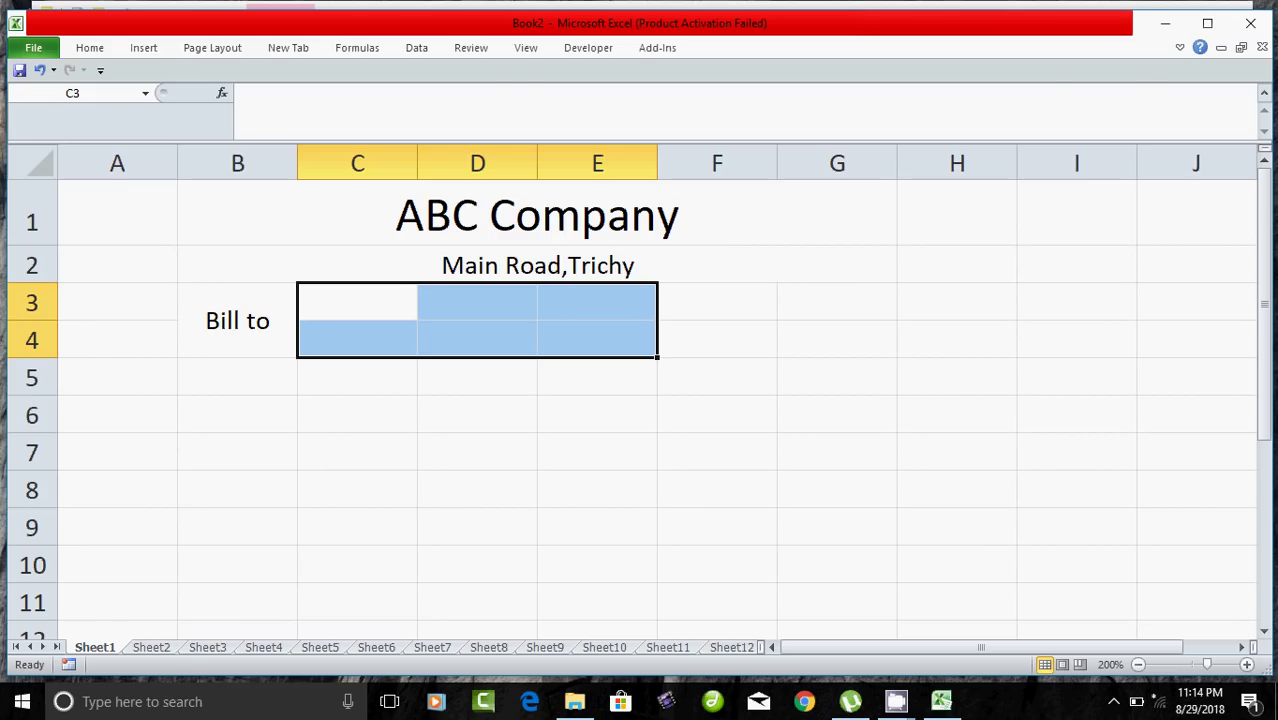
left_click(89, 47)
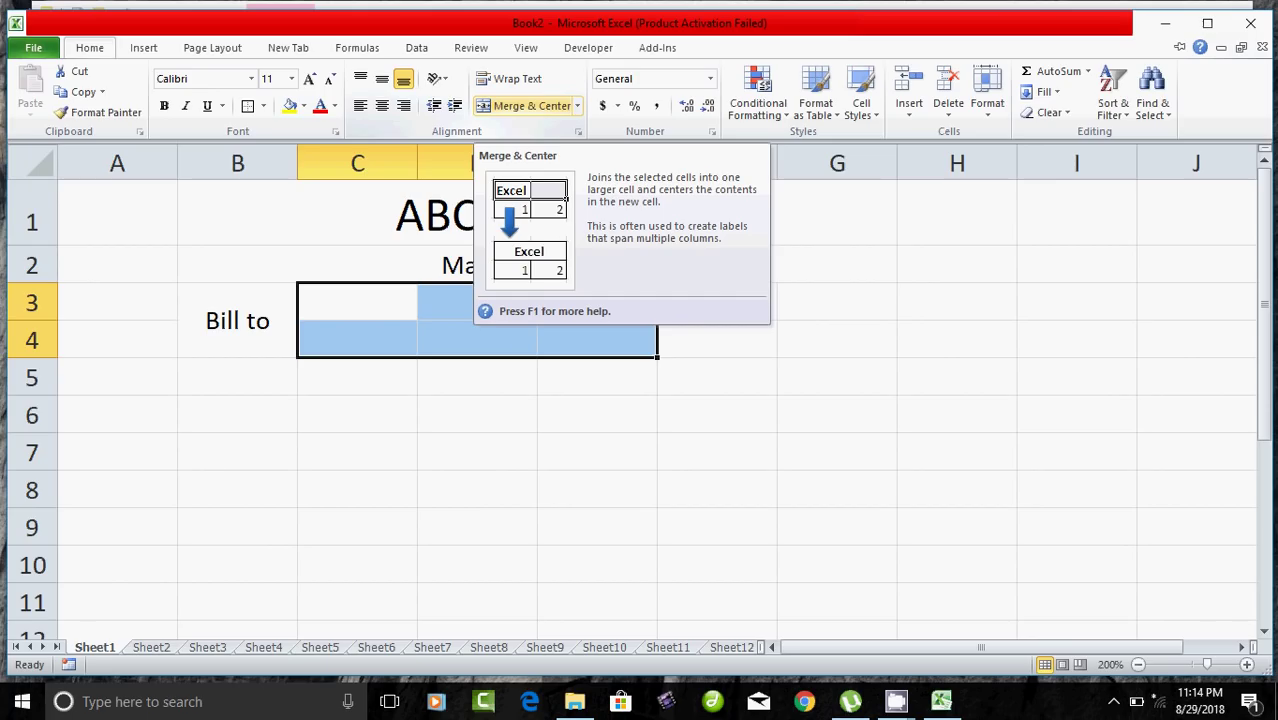
left_click(527, 105)
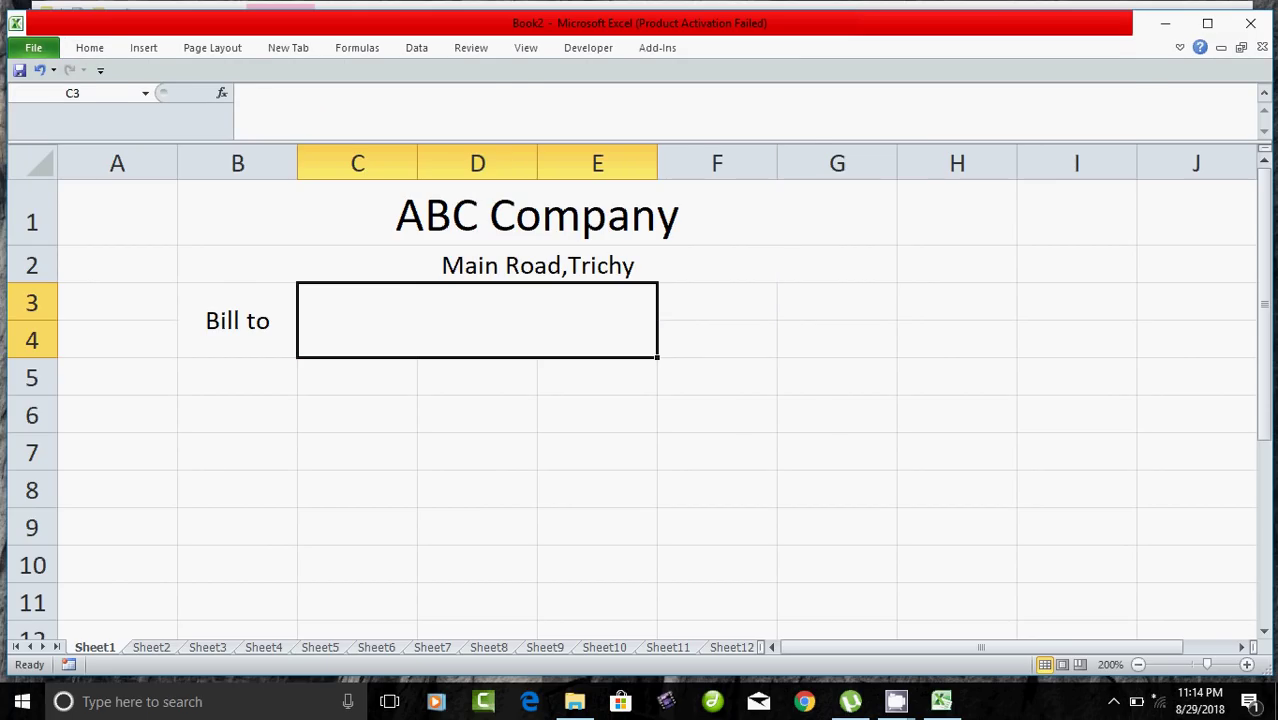
Step: Set the vertical alignment of the merged cell beside "Bill to" (C3 to E4) to Middle Align
left_click(89, 47)
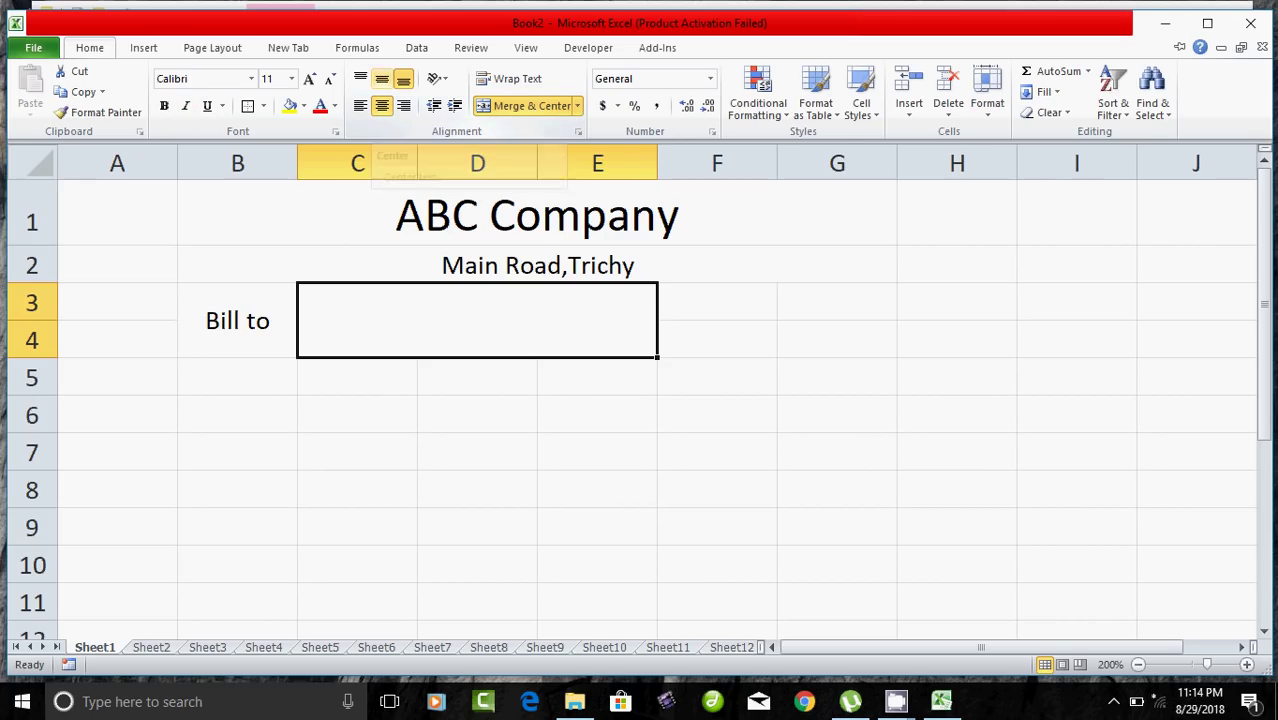
left_click(382, 78)
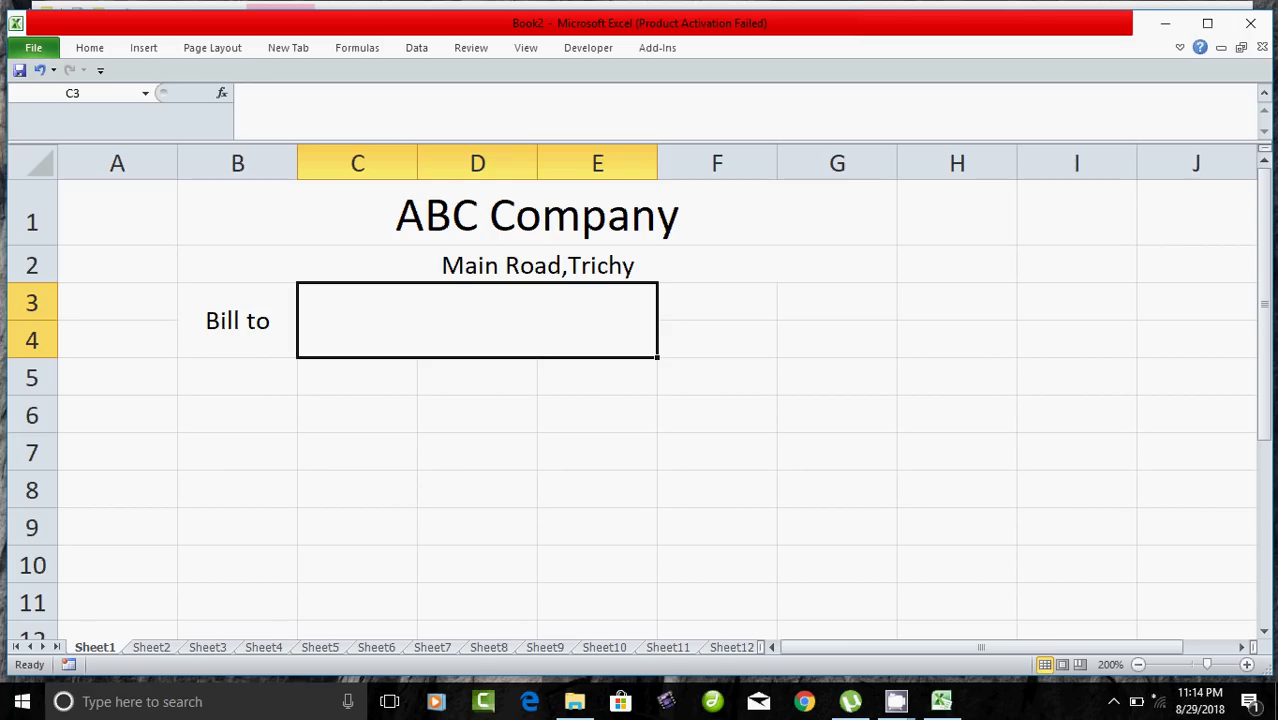
Step: Enter the label "Date :" in cell F3
left_click(716, 301)
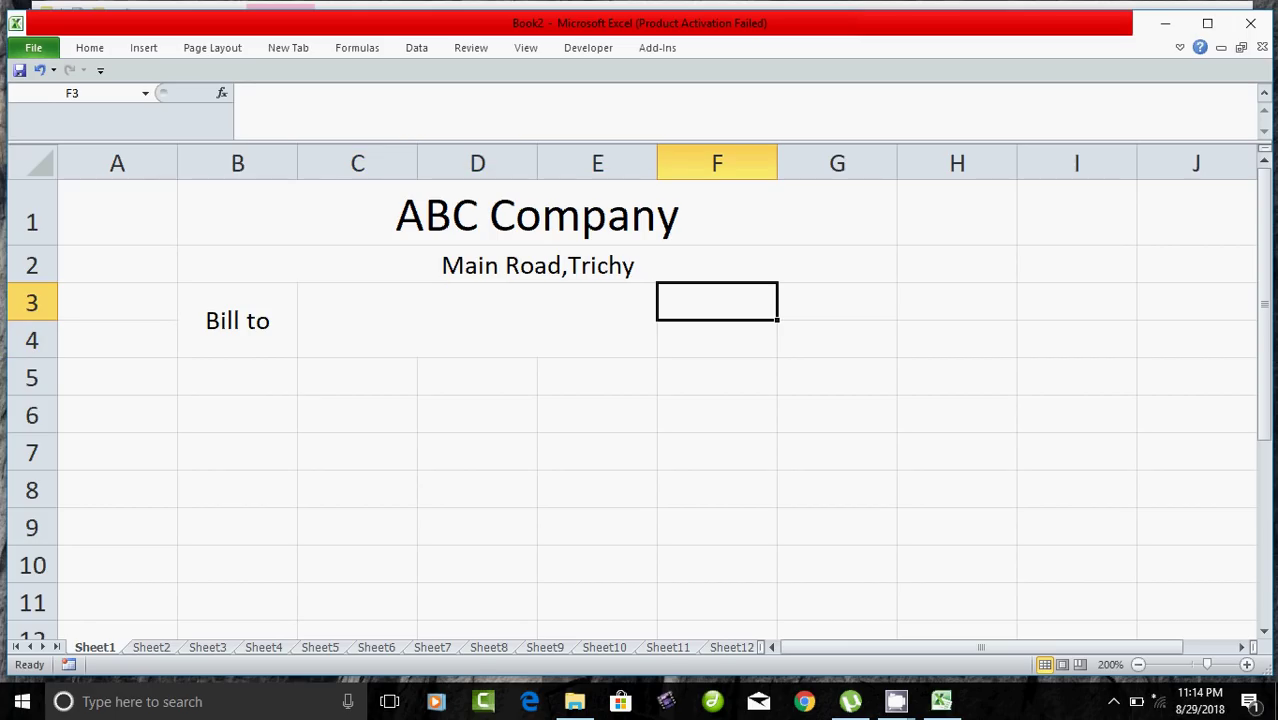
type("Date")
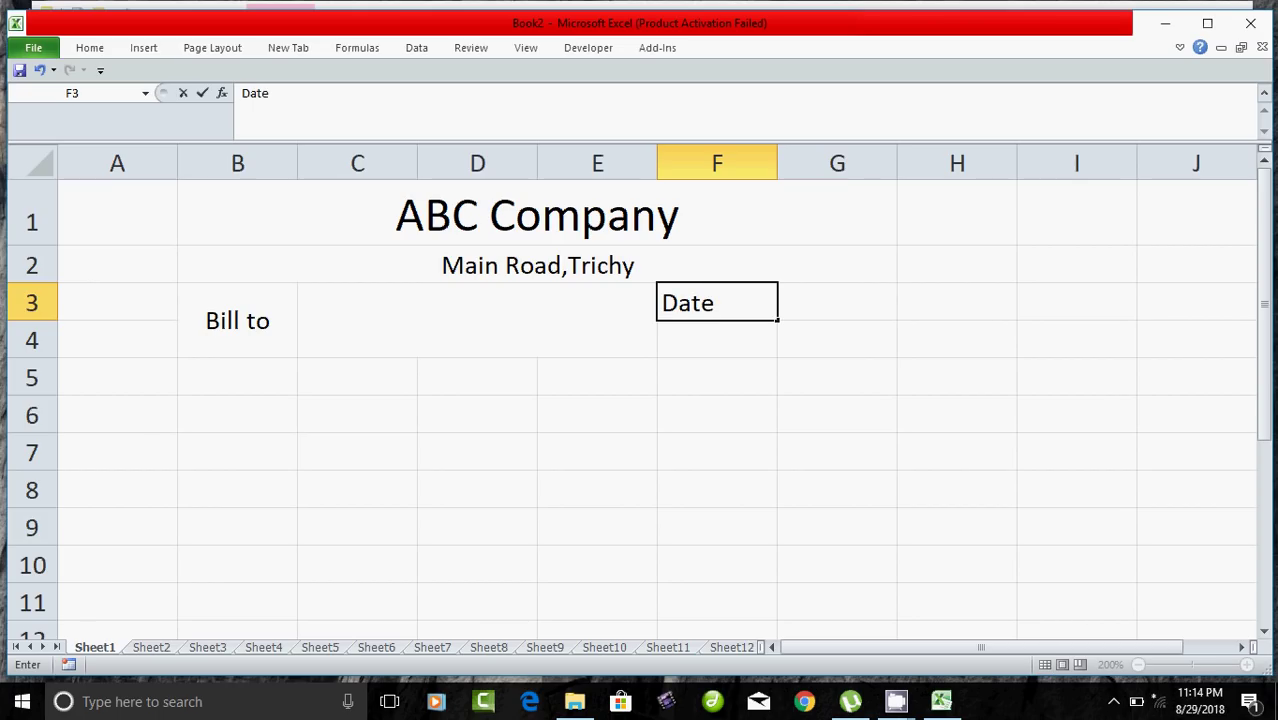
key("Tab")
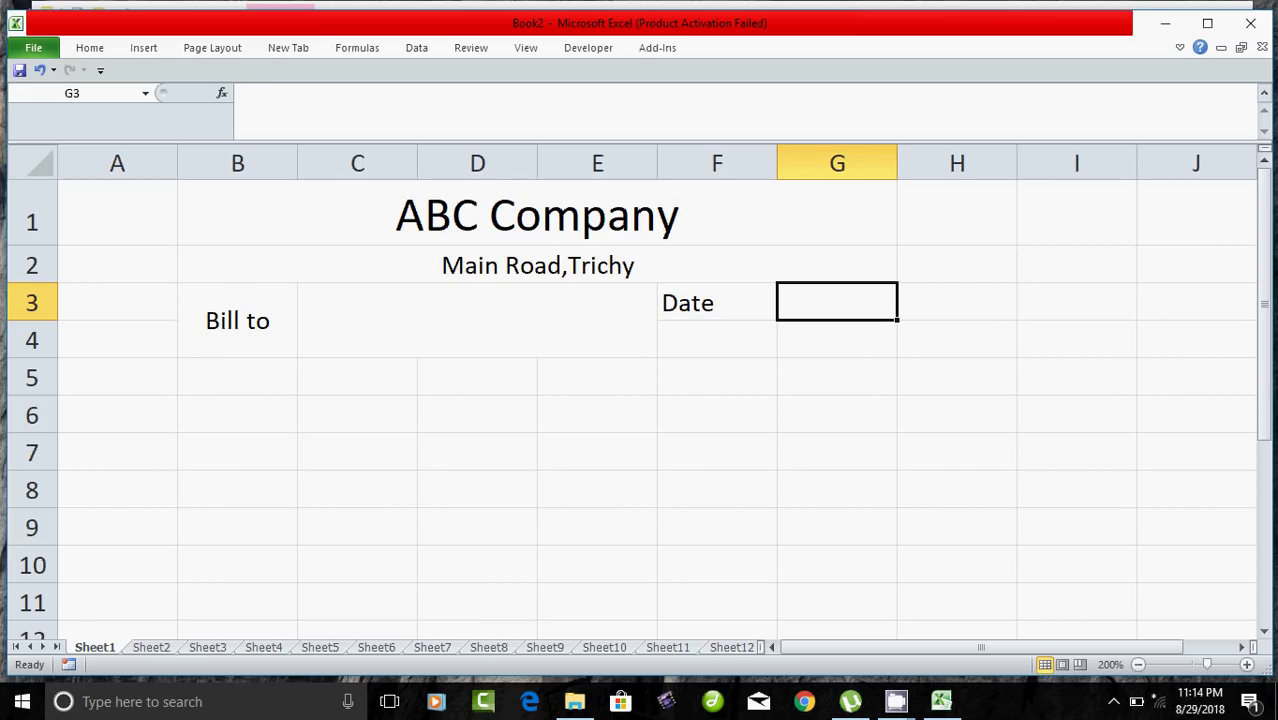
key("Return")
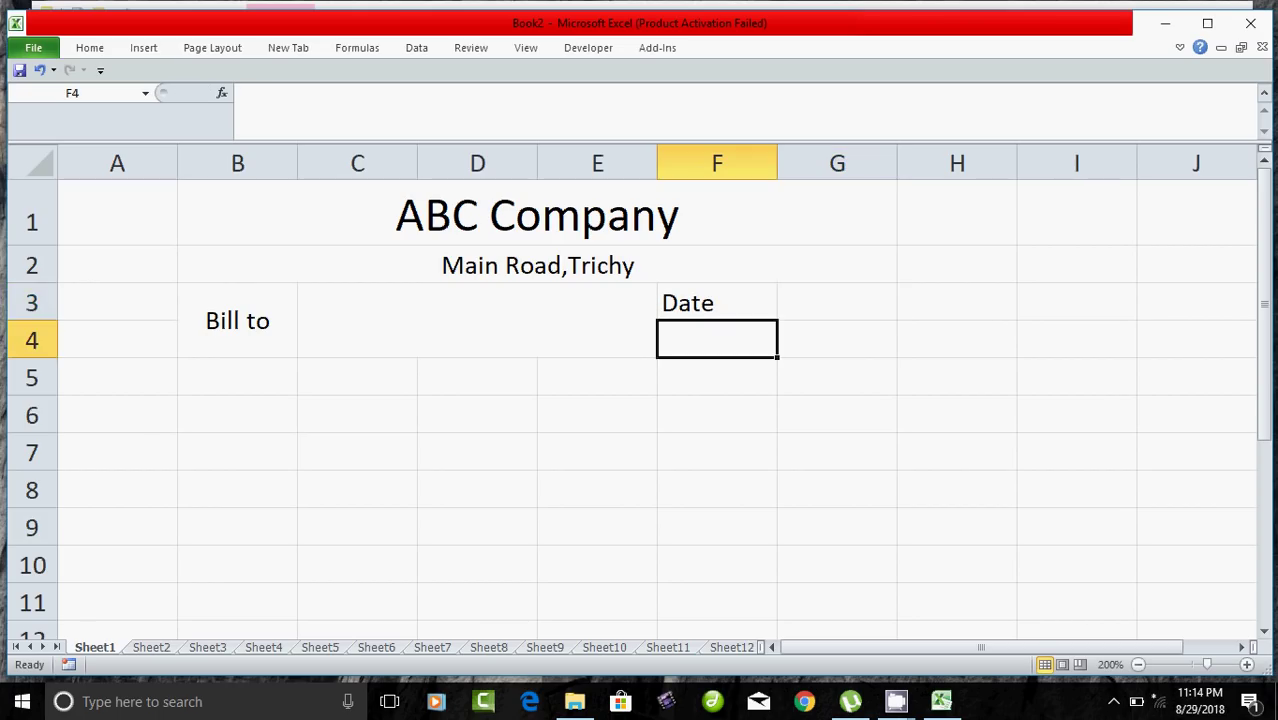
key("Up")
key("F2")
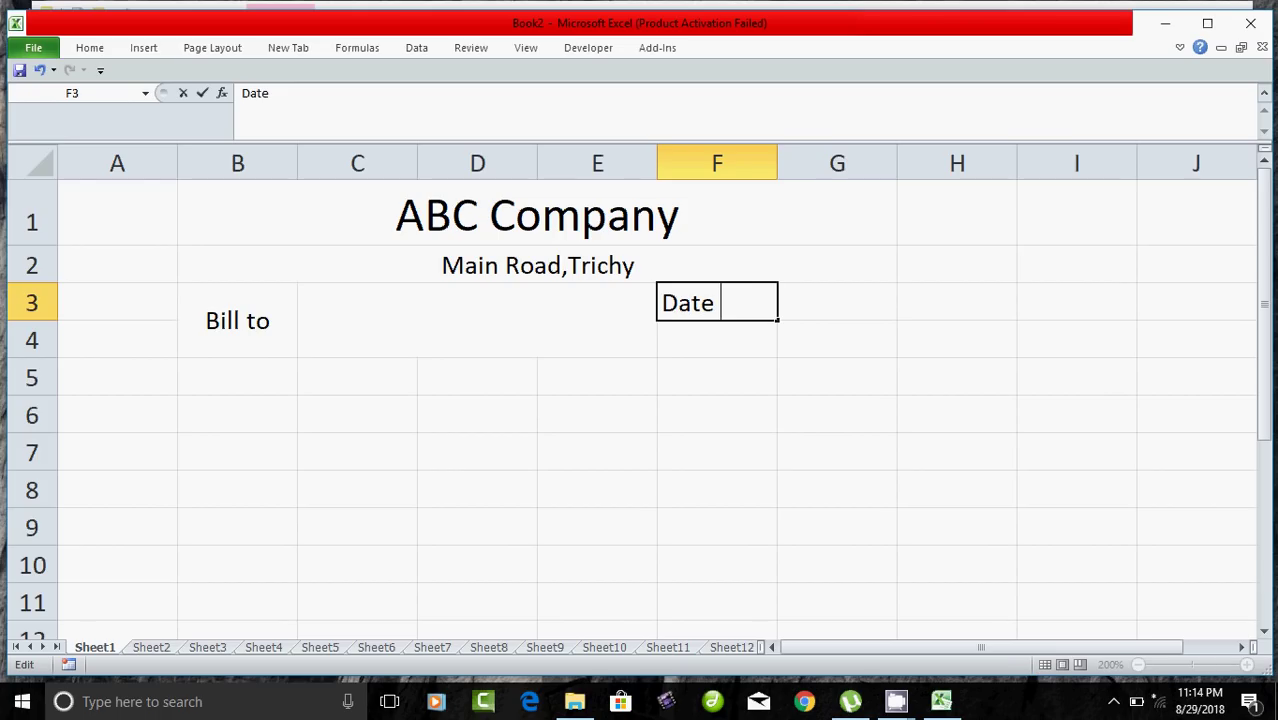
type(":")
key("Return")
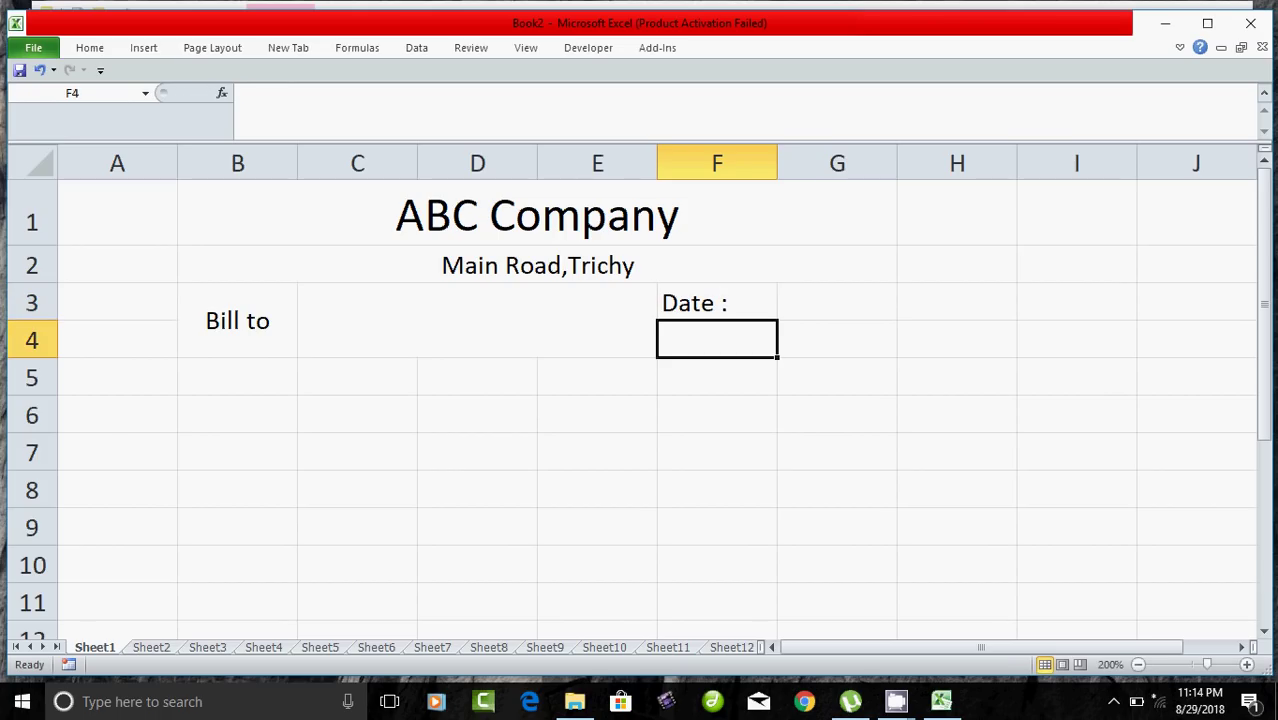
Step: Enter the label "Bill No :" in cell F4, below the date label
type("Bill ")
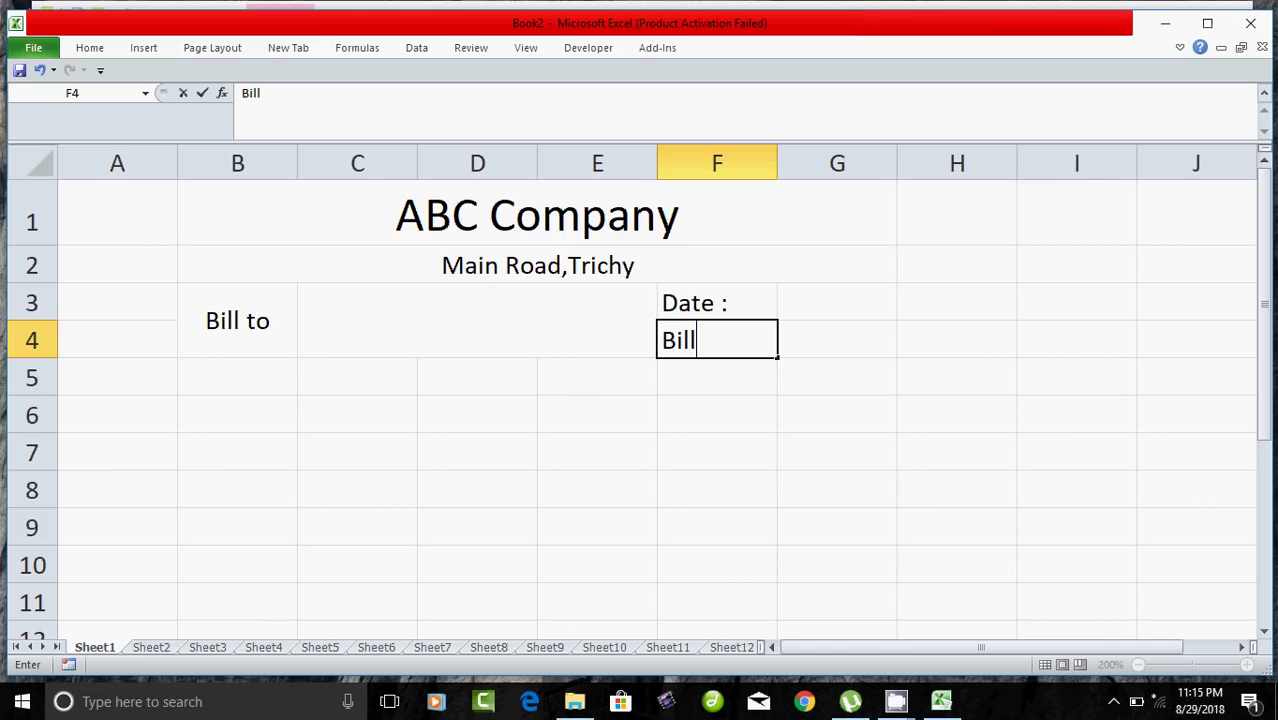
type("No :")
left_click(836, 302)
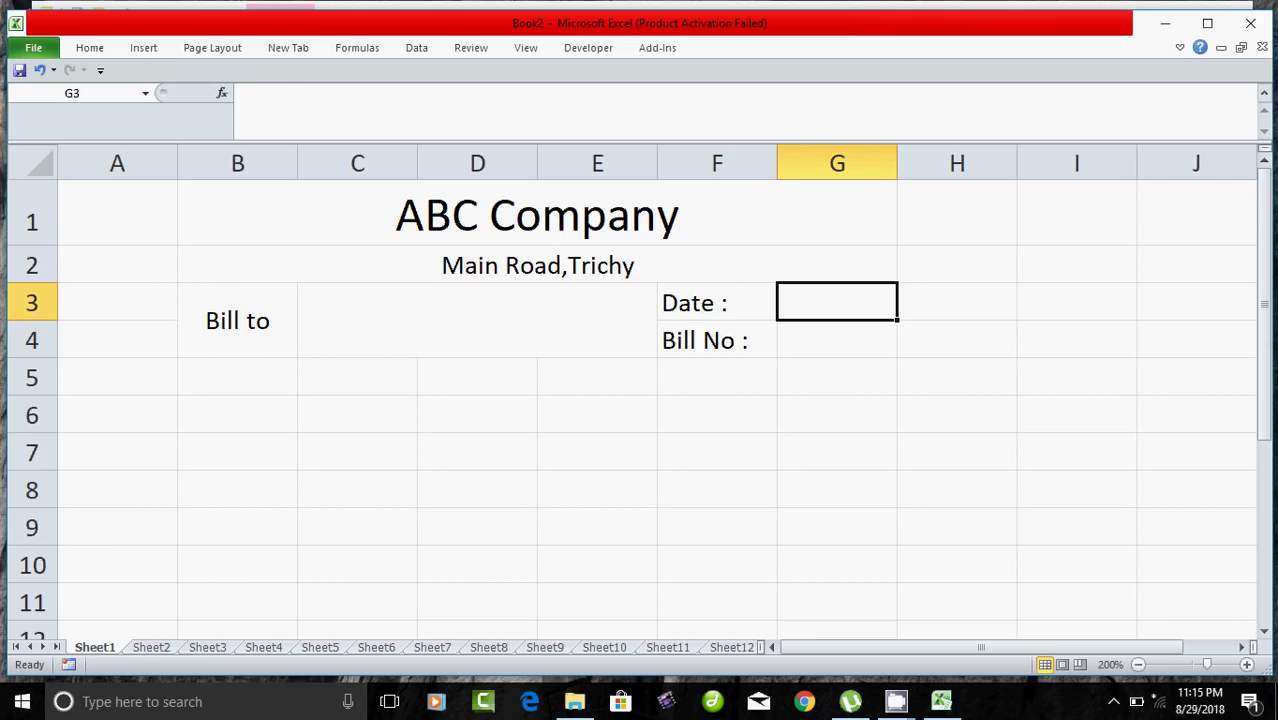
left_click(836, 339)
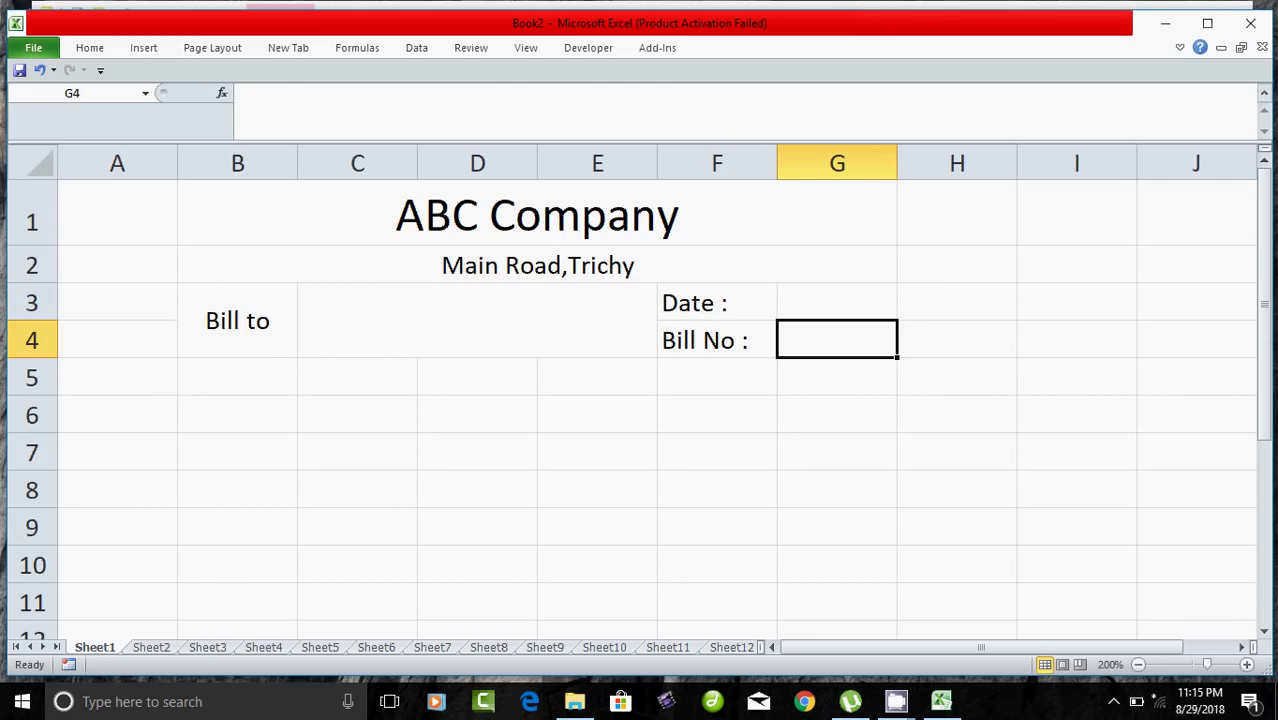
Step: Enter the column headings "S.No", "Item Code" and "Item Name" in cells B5 to D5
left_click(237, 376)
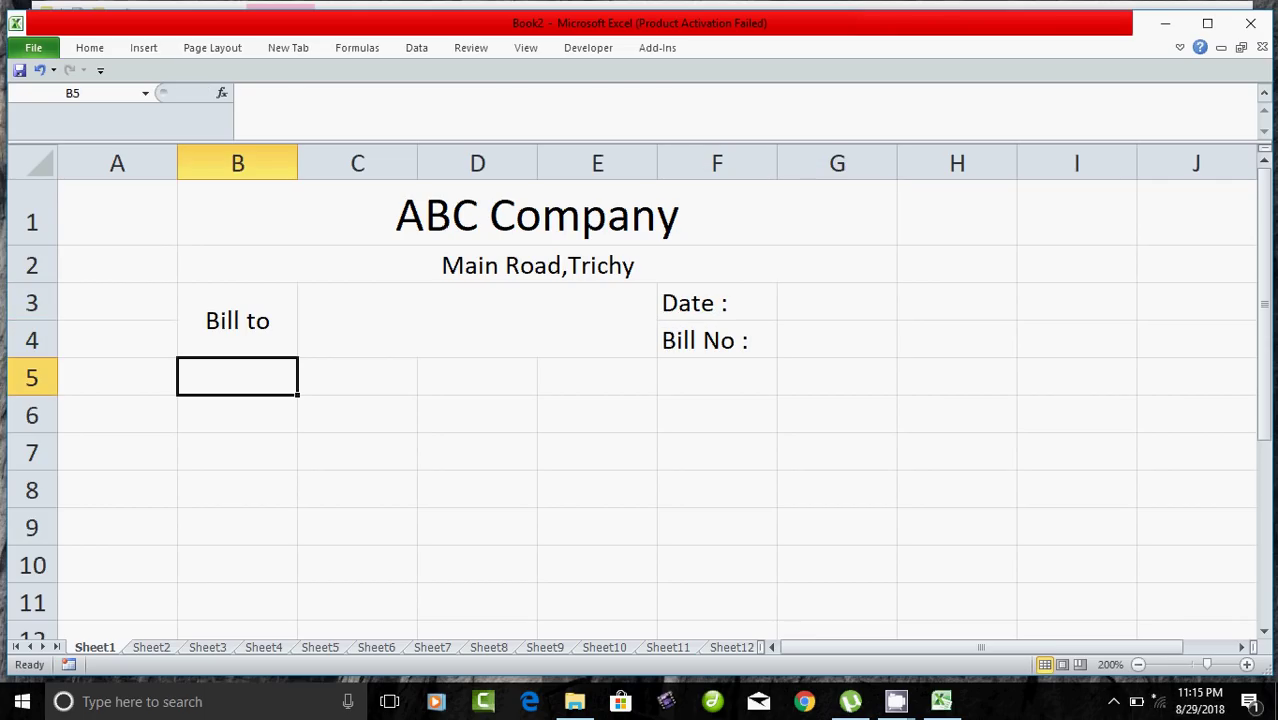
type("S.No")
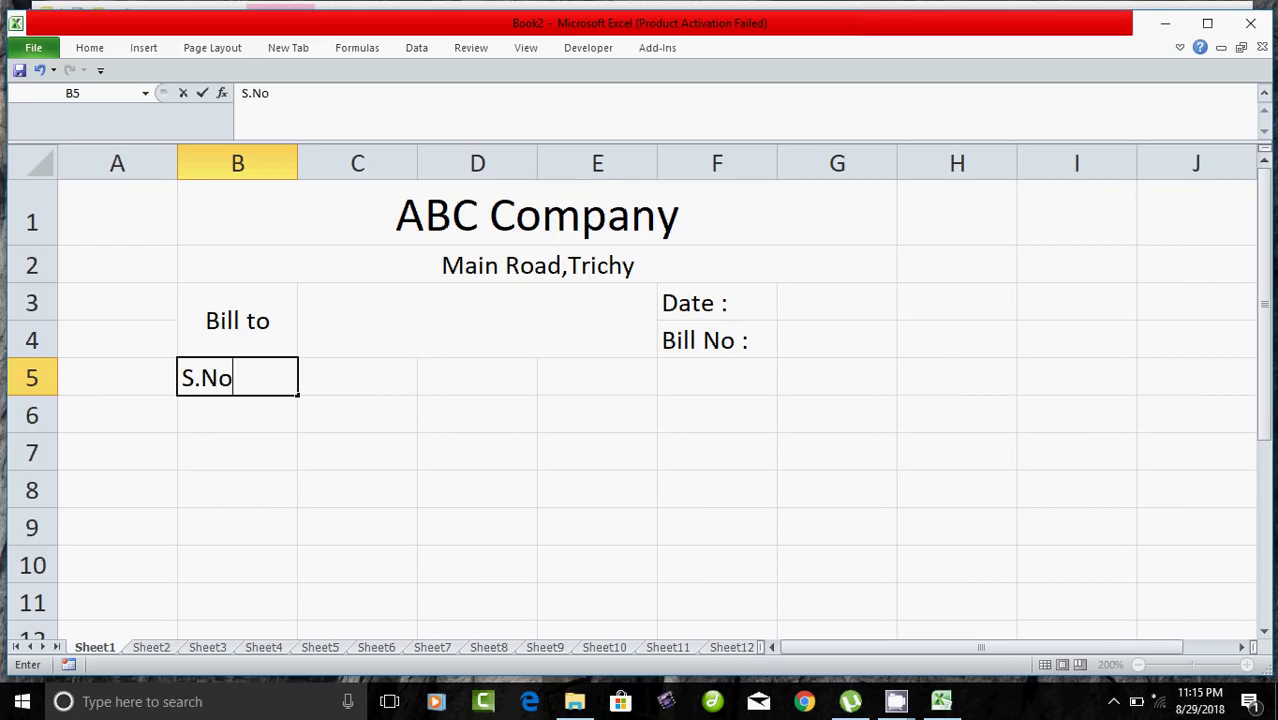
key("Tab")
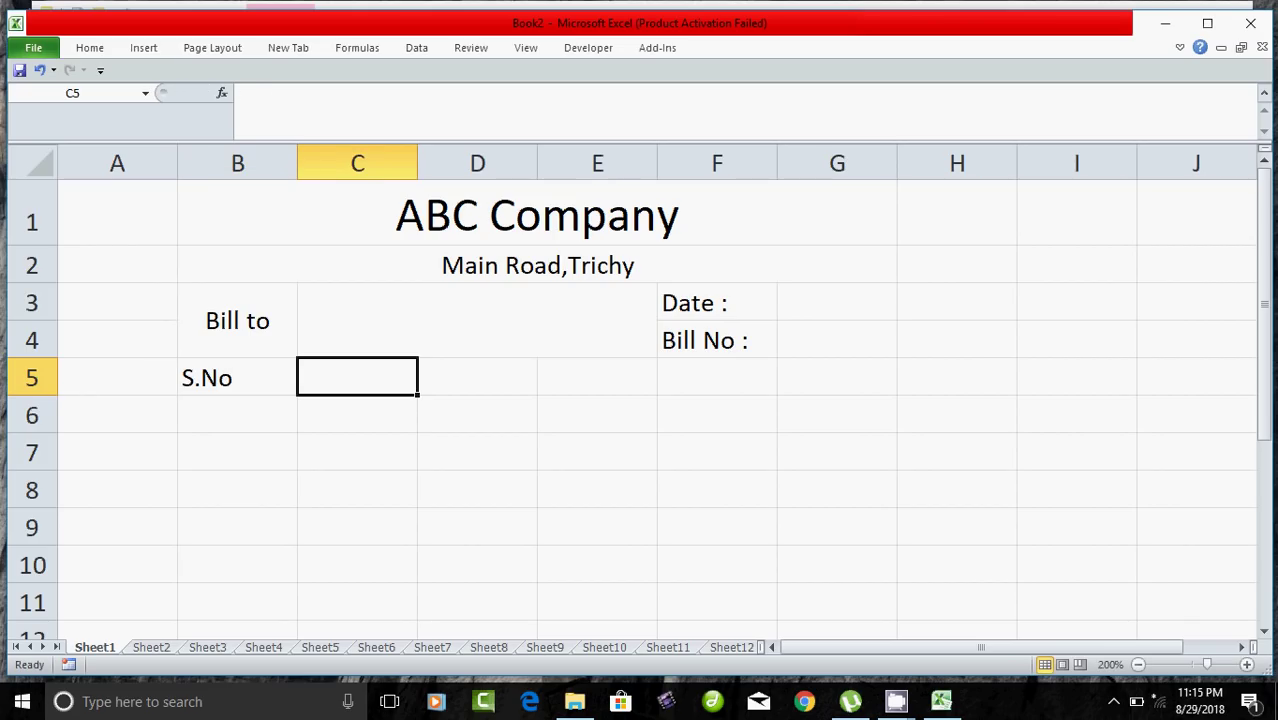
type("Item")
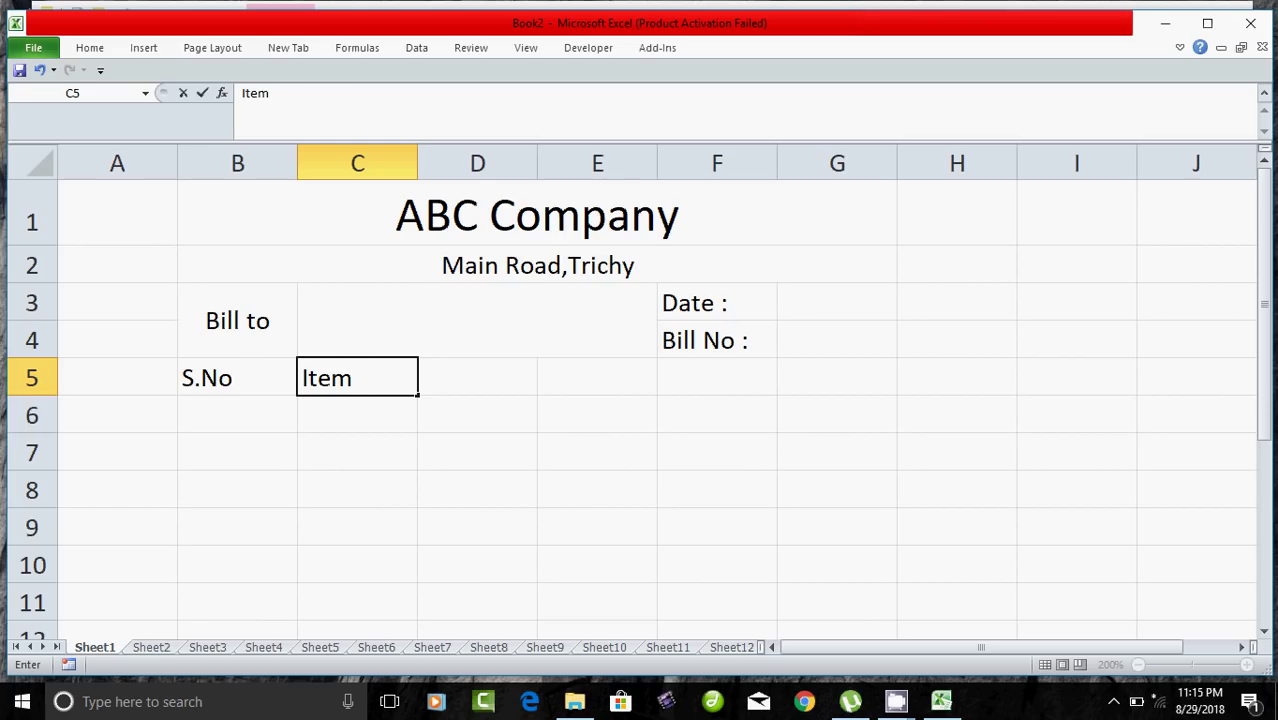
type(" Code")
key("Tab")
type("Item")
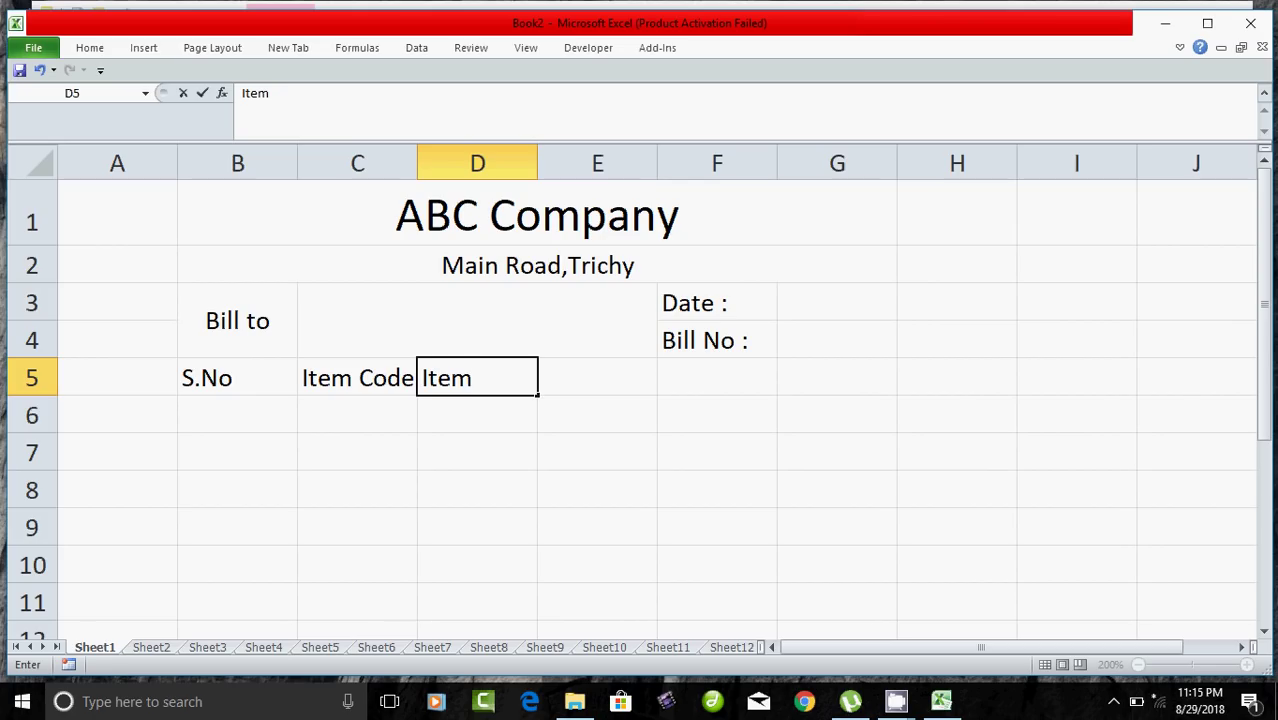
type(" Name")
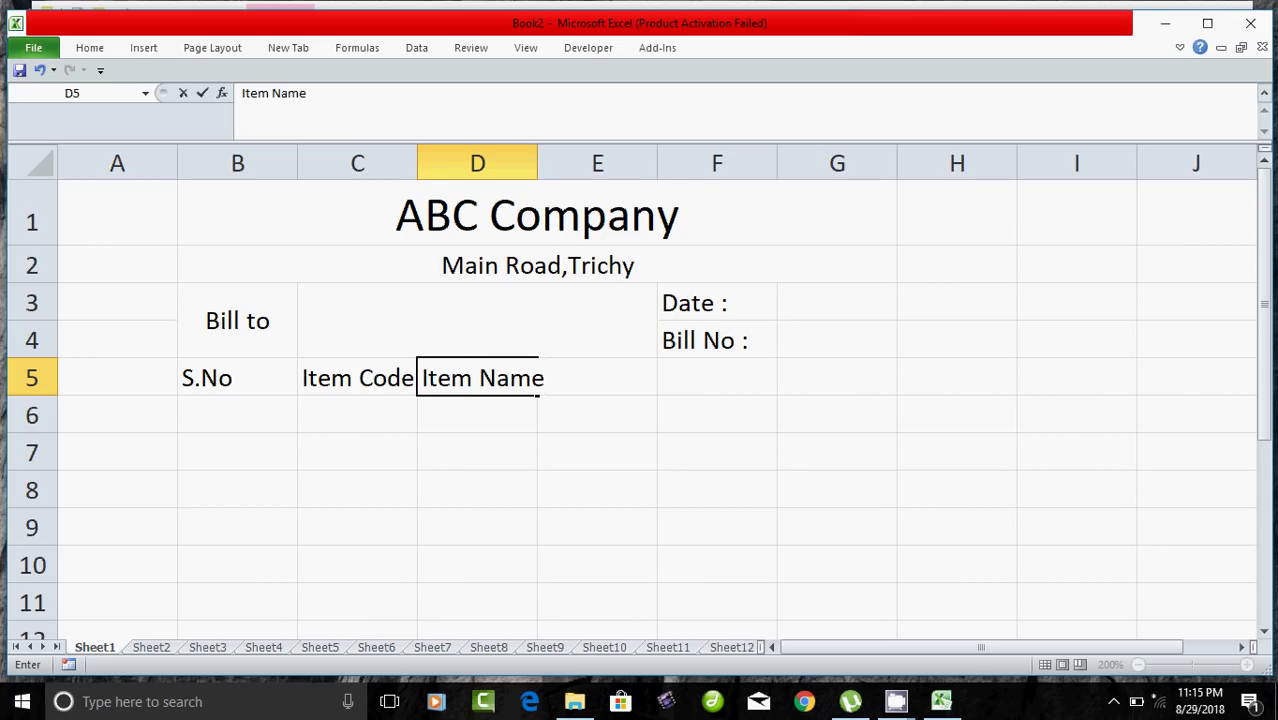
key("Tab")
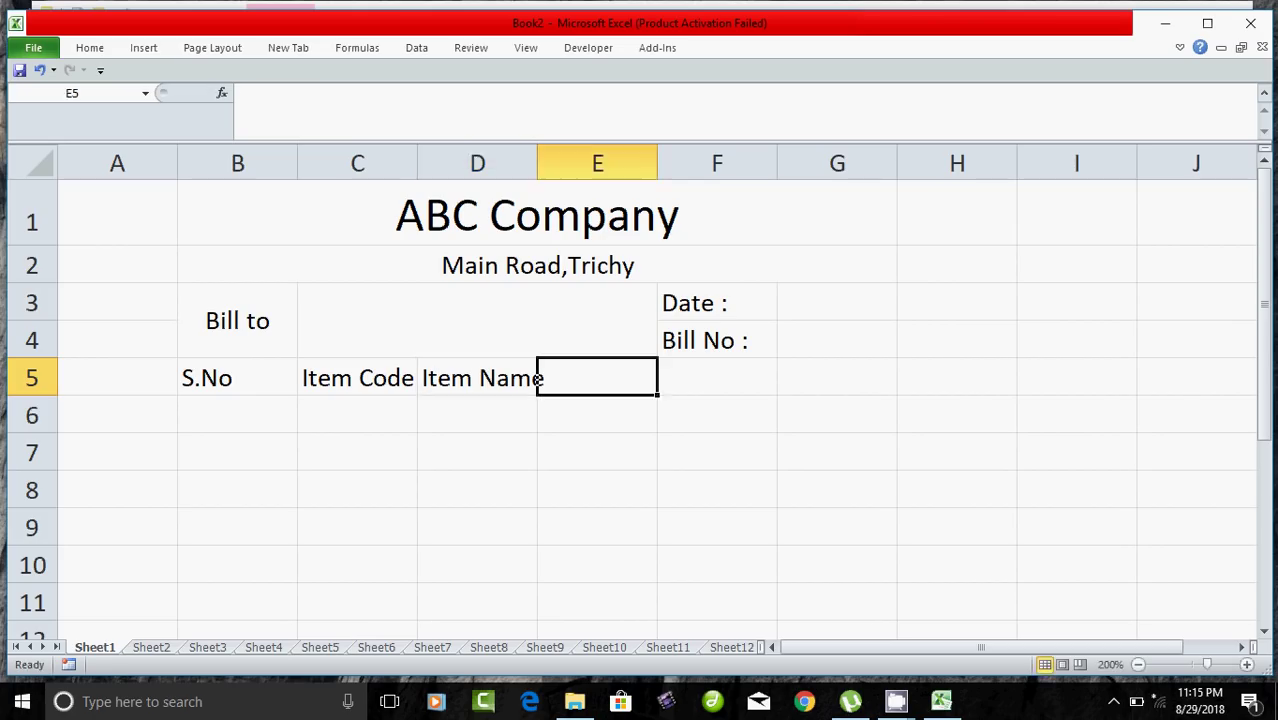
Step: Enter the column headings "Qty", "U/Price" and "Amout" in cells E5 to G5
type("Qty")
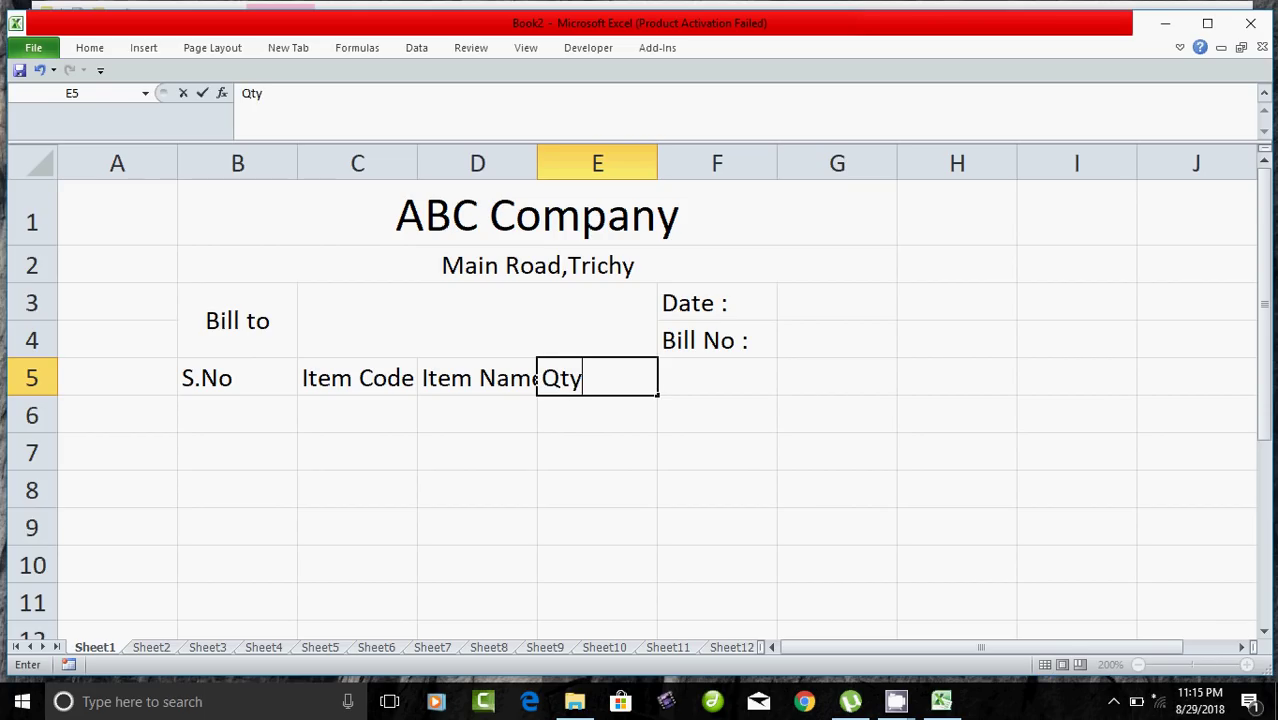
key("Tab")
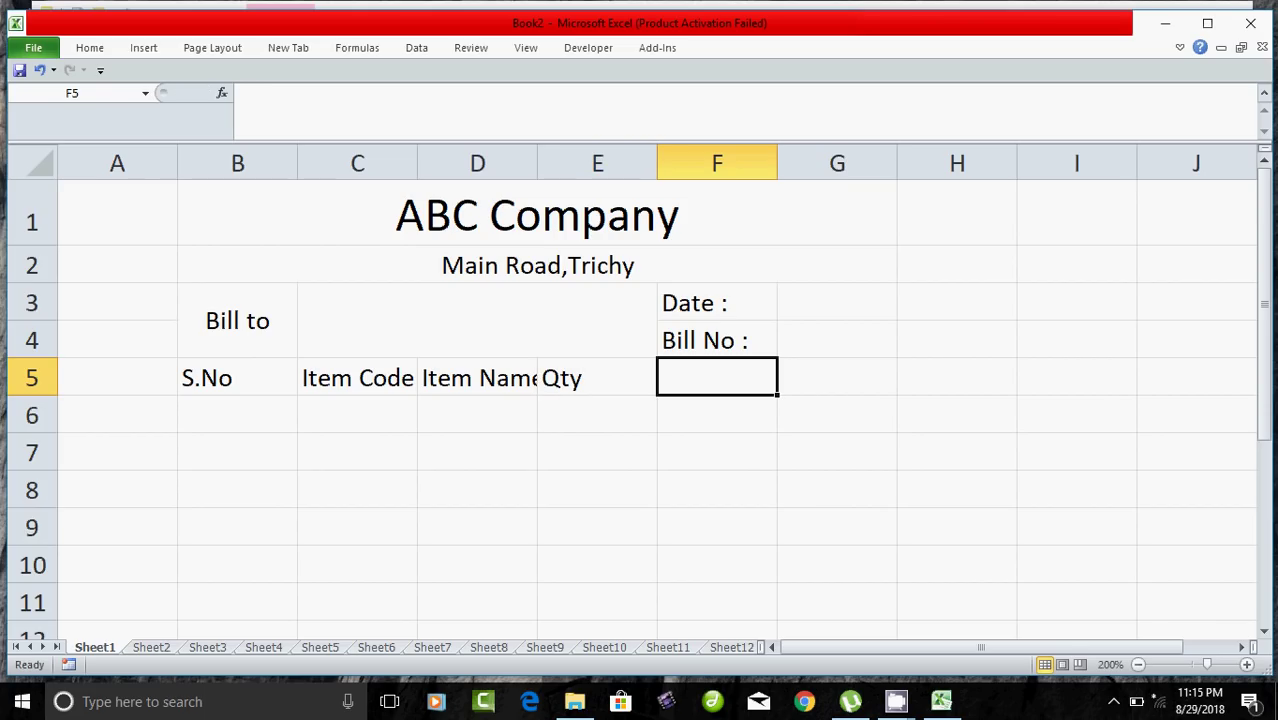
type("U")
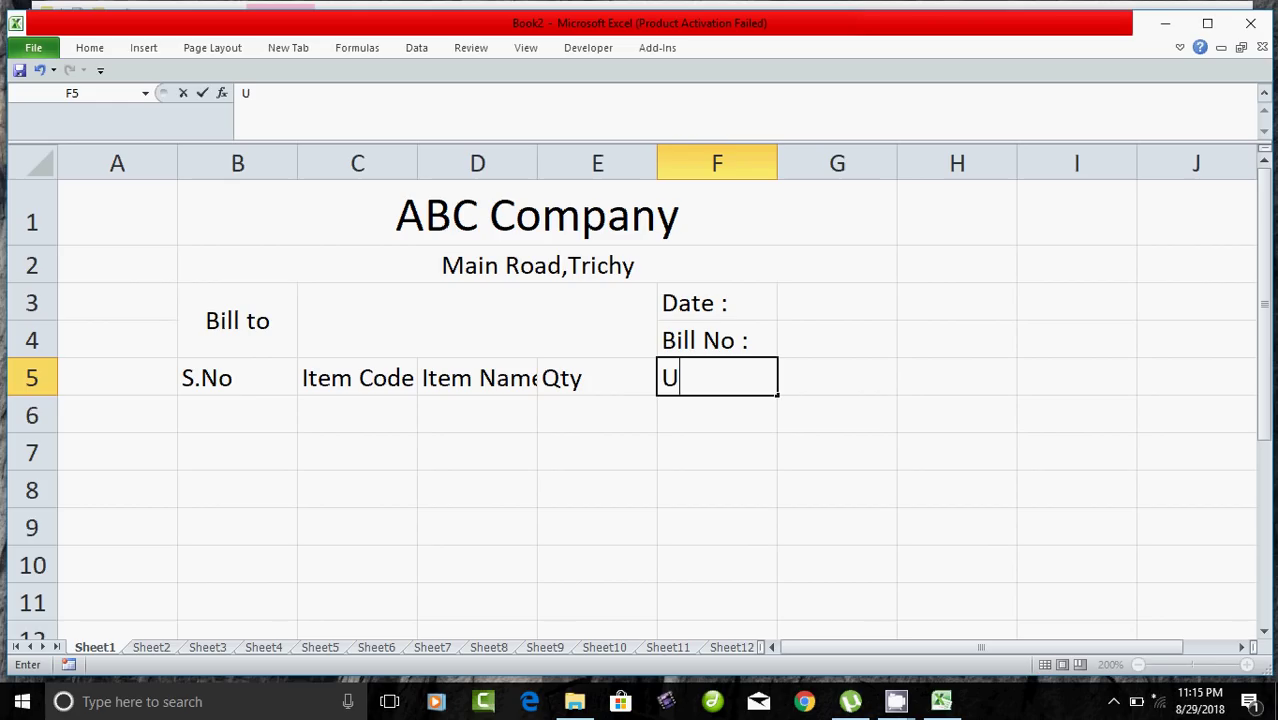
type("/Price")
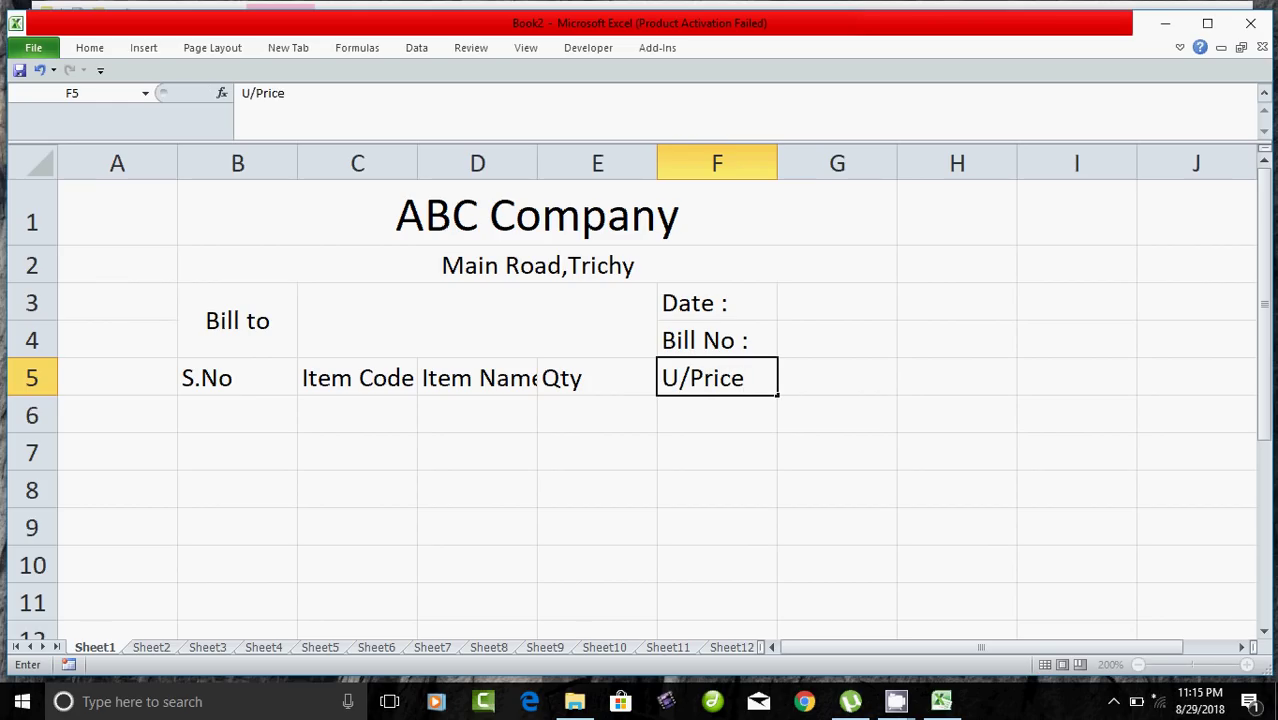
key("Tab")
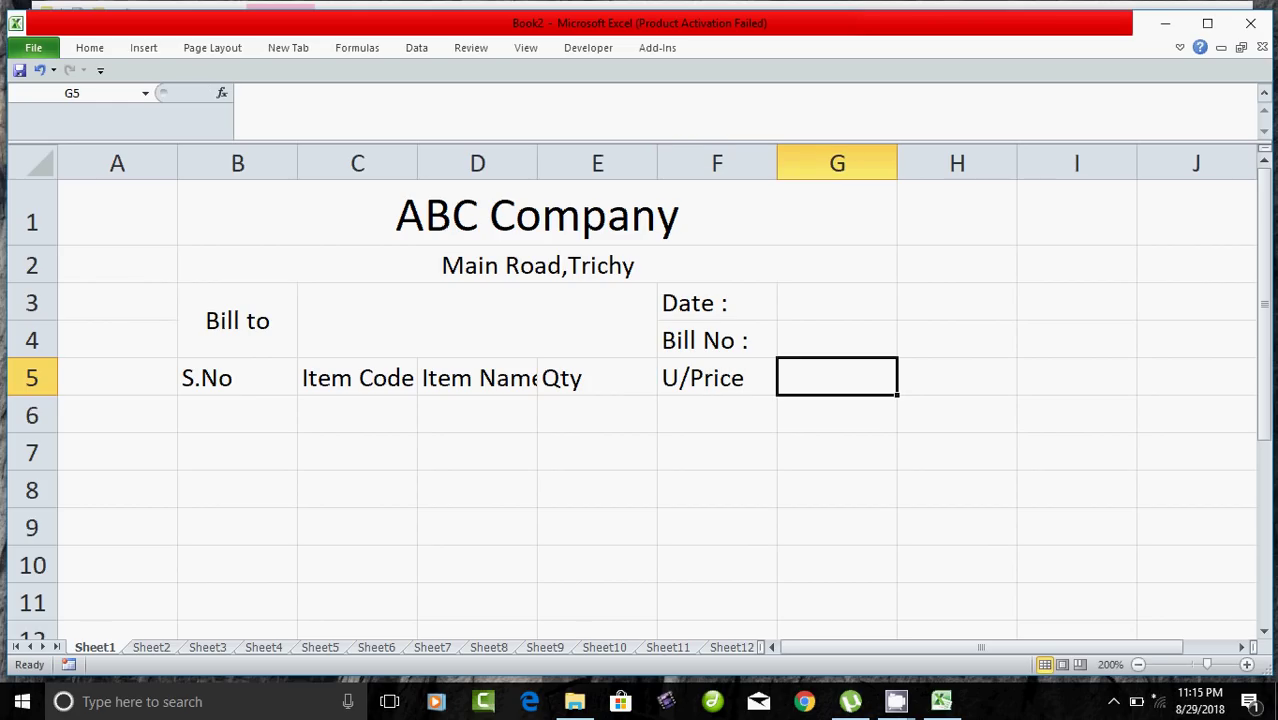
type("Amou")
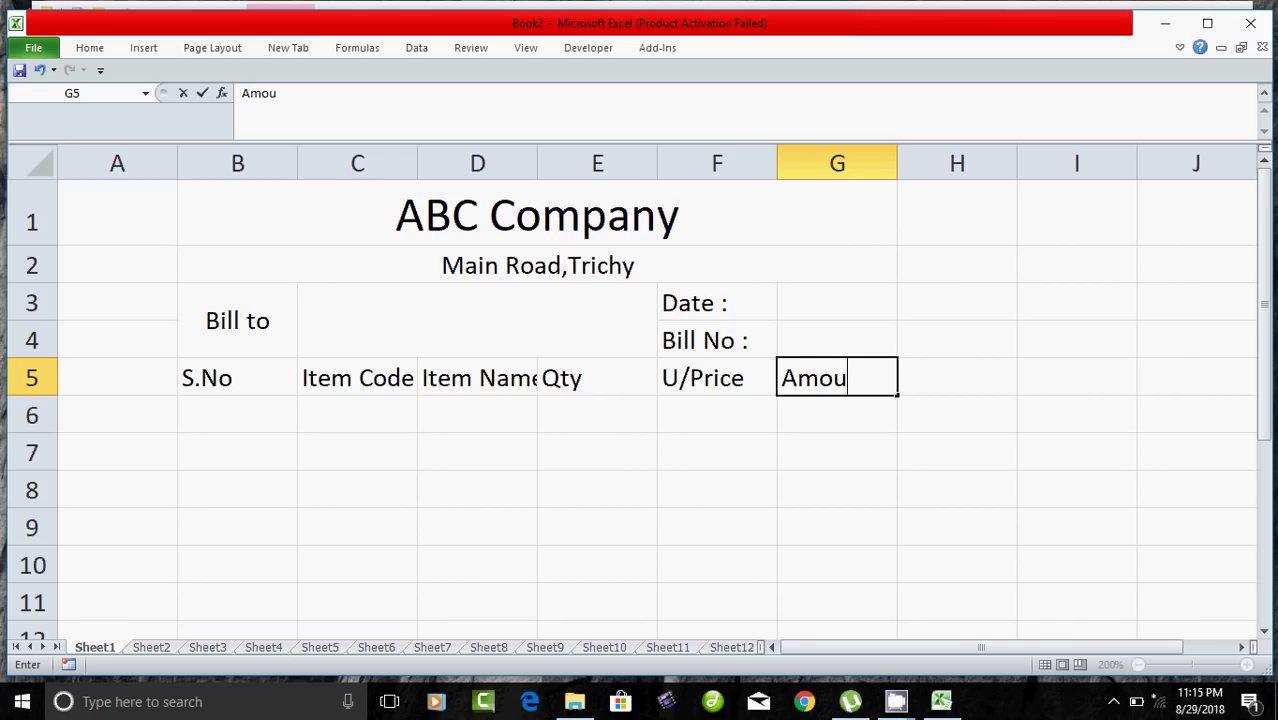
type("t")
key("Return")
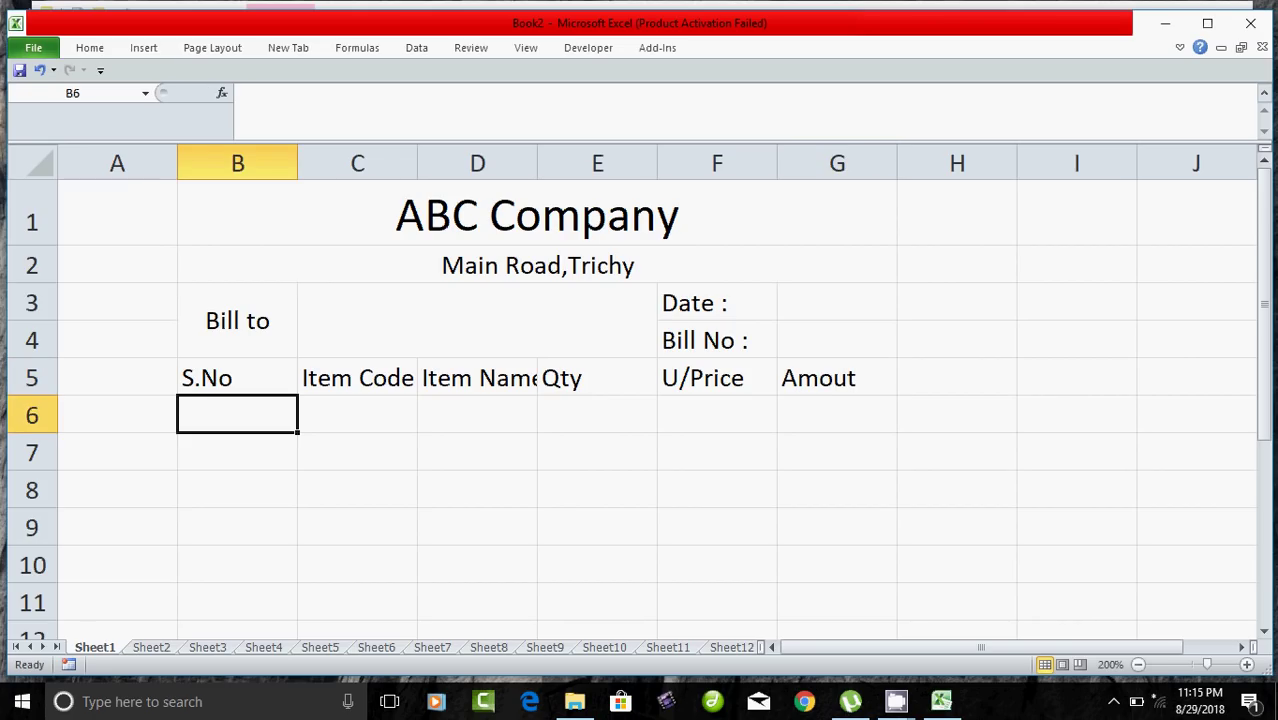
Step: Center the column headings in B5 to G5 horizontally in their cells
key("Up")
key("shift+Right")
key("shift+Right")
key("shift+Right")
key("shift+Right")
key("shift+Right")
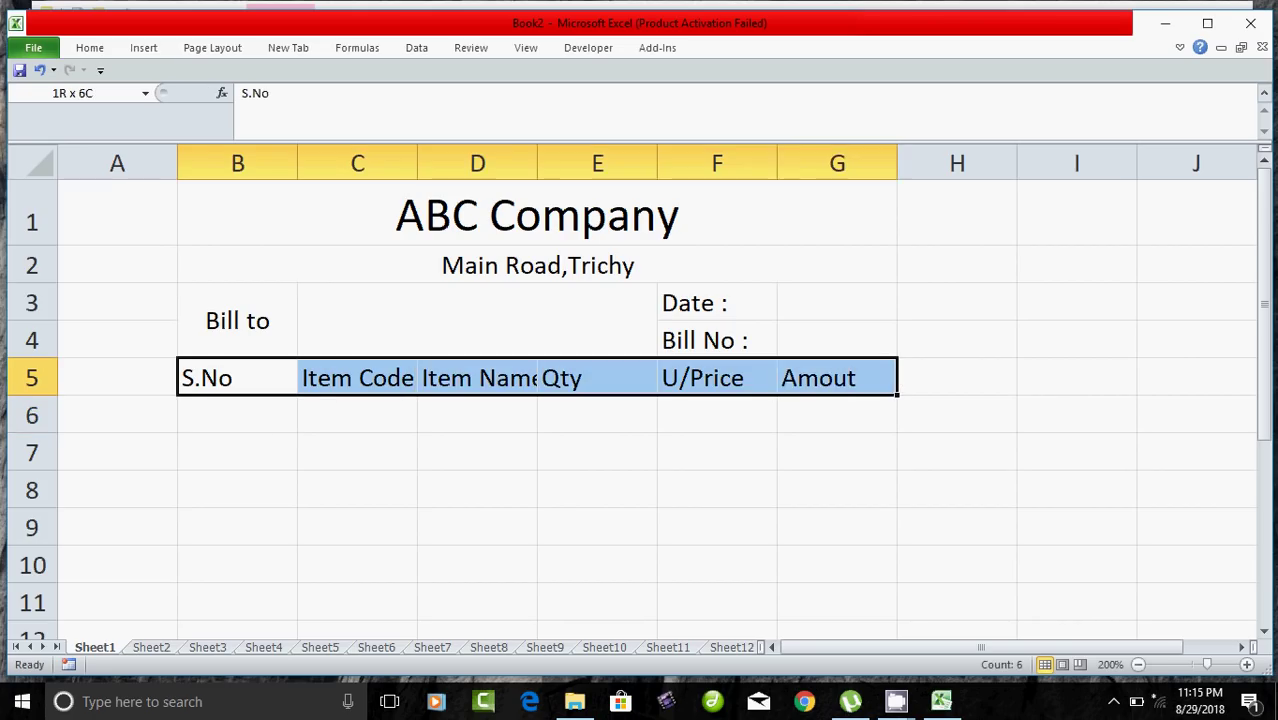
left_click(89, 47)
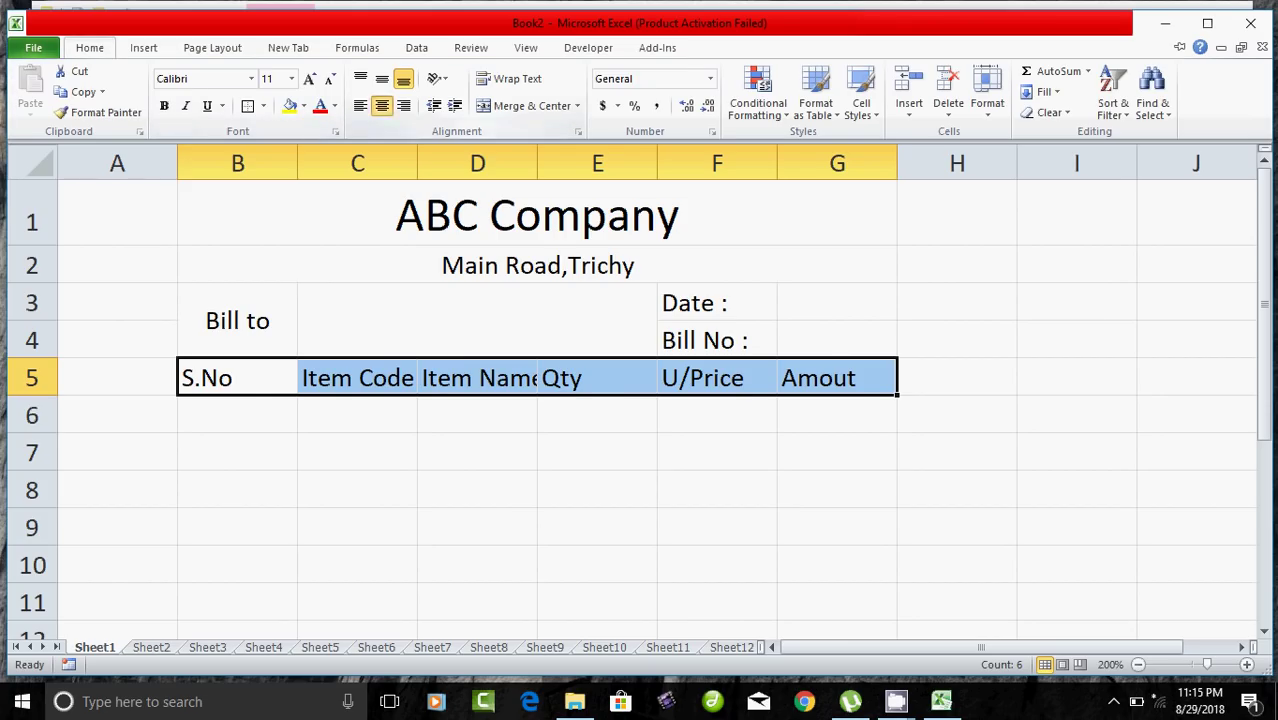
left_click(382, 105)
left_click(357, 489)
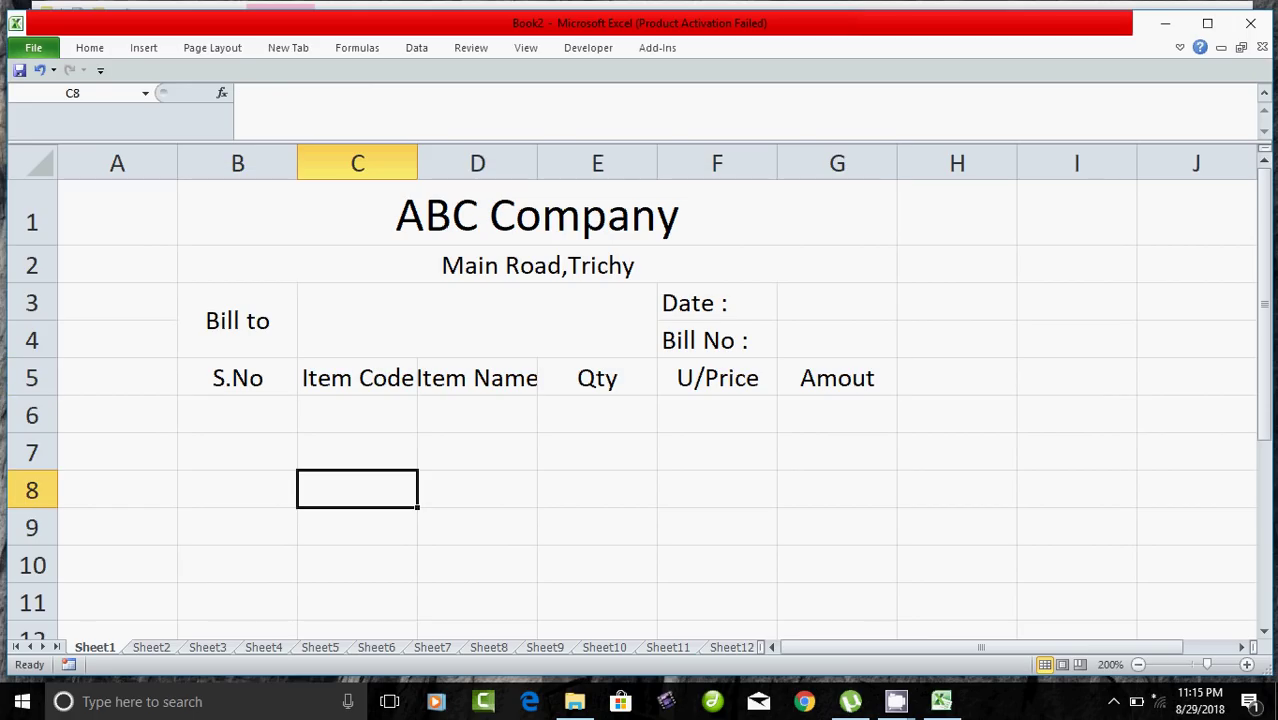
Step: Widen columns C and D slightly so the "Item Code" and "Item Name" headings fit with some margin
left_click_drag(417, 163, 429, 163)
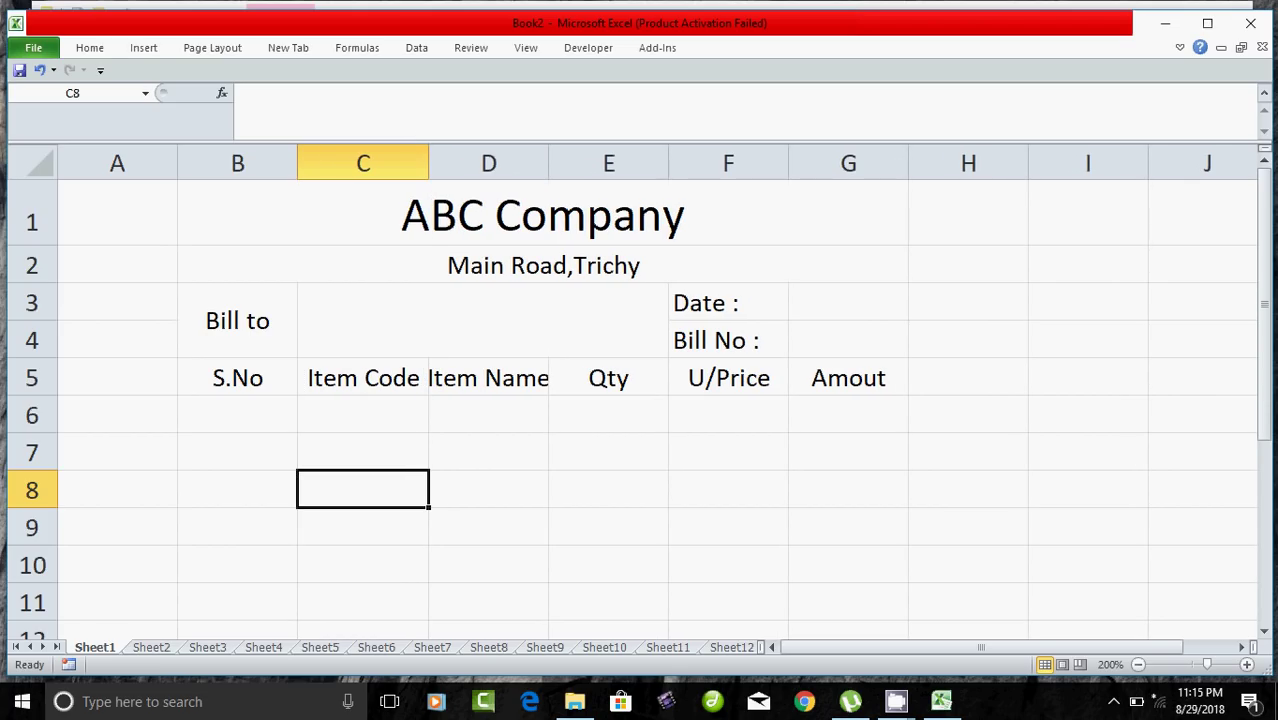
left_click_drag(429, 163, 434, 163)
left_click_drag(554, 163, 567, 163)
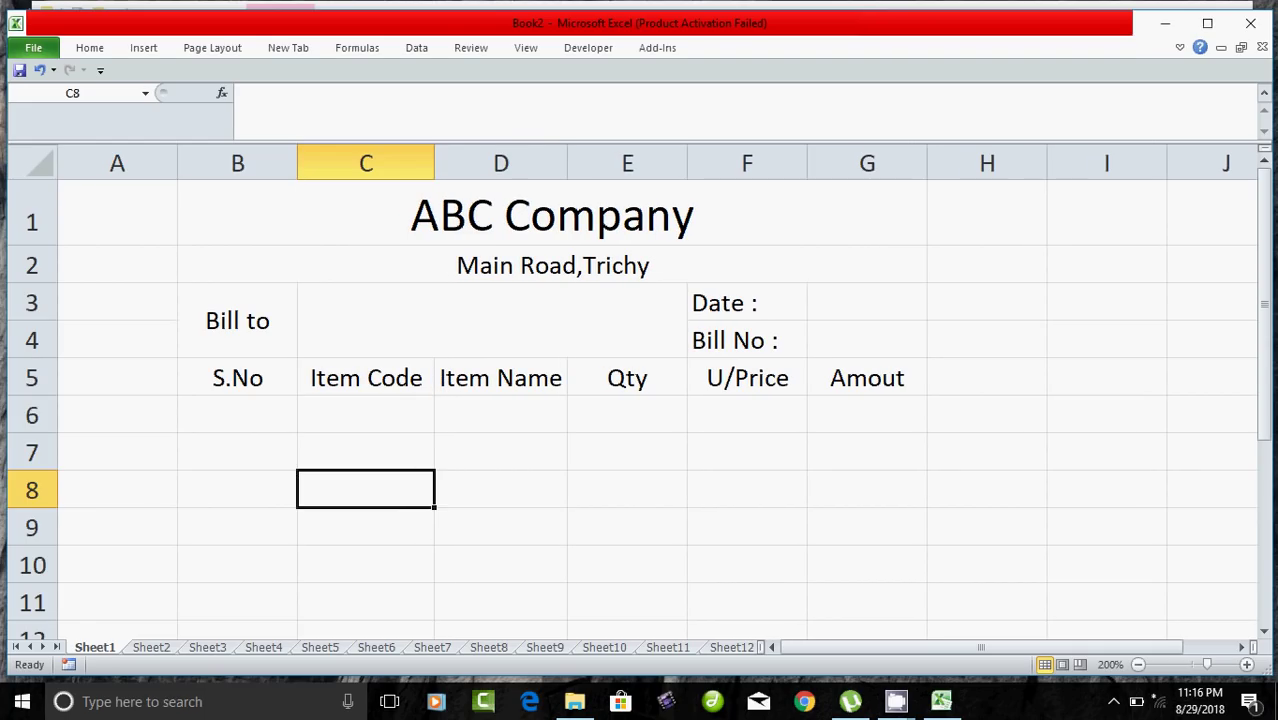
Step: Enter the serial numbers 1 to 5 down the S.No column in cells B6 to B10
left_click(237, 414)
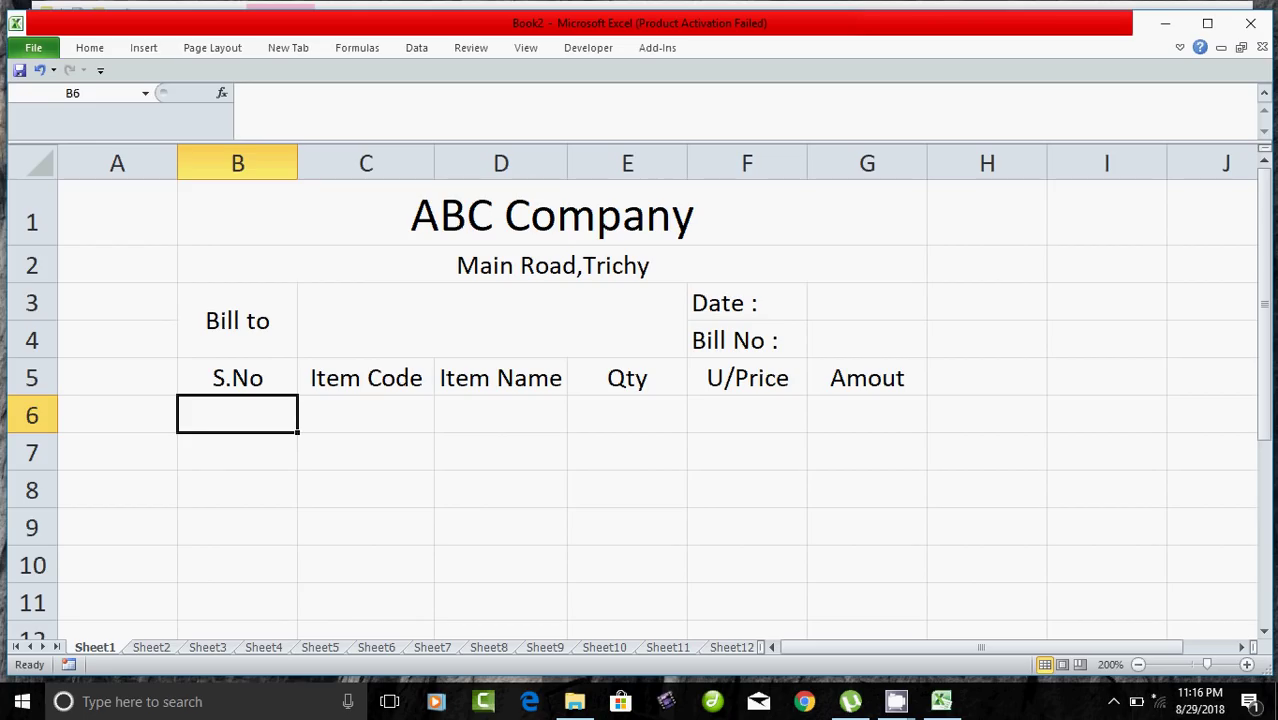
type("1")
key("Return")
type("2")
key("Return")
type("3")
key("Return")
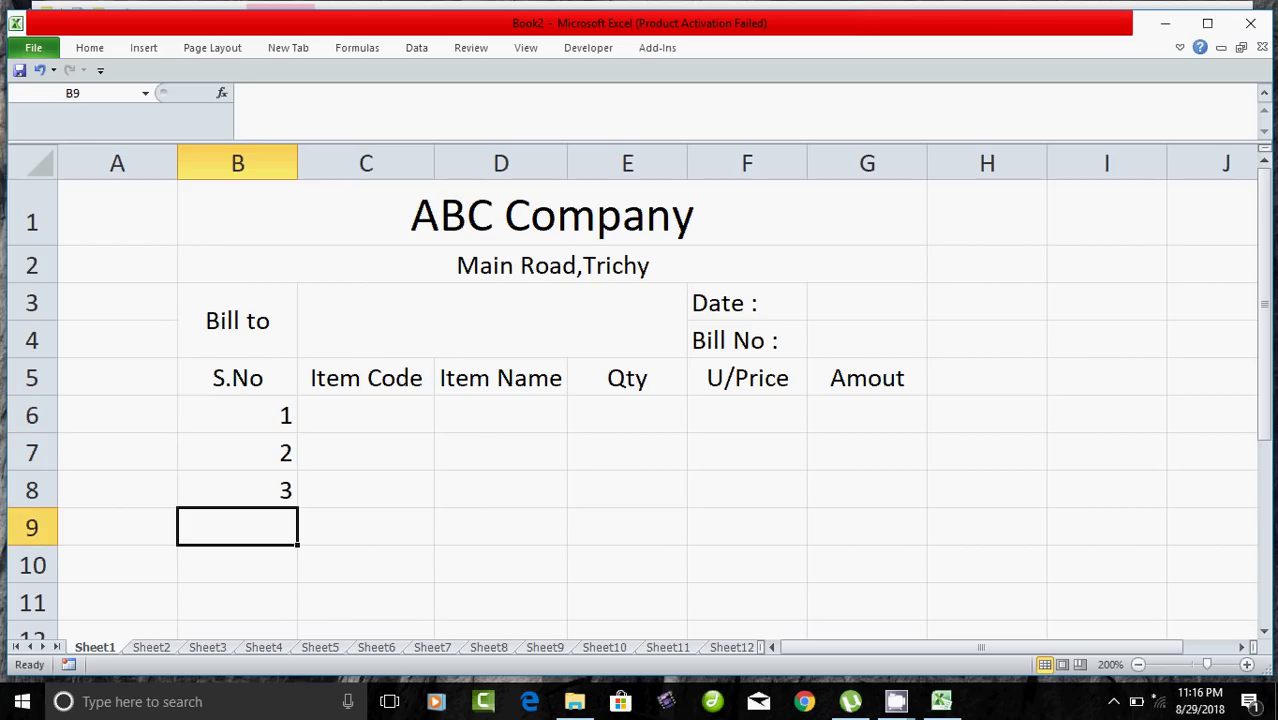
type("4")
key("Return")
type("5")
key("Return")
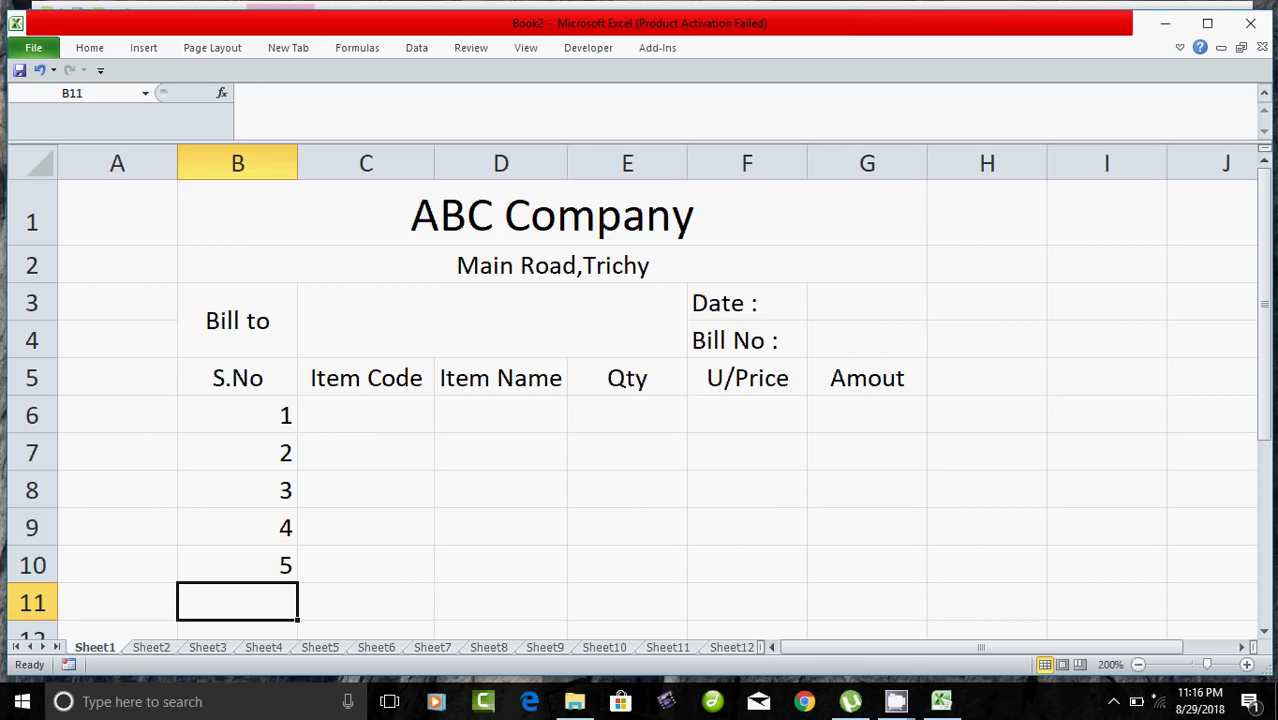
left_click_drag(237, 415, 237, 565)
left_click_drag(366, 415, 366, 565)
left_click_drag(500, 415, 500, 565)
left_click(366, 415)
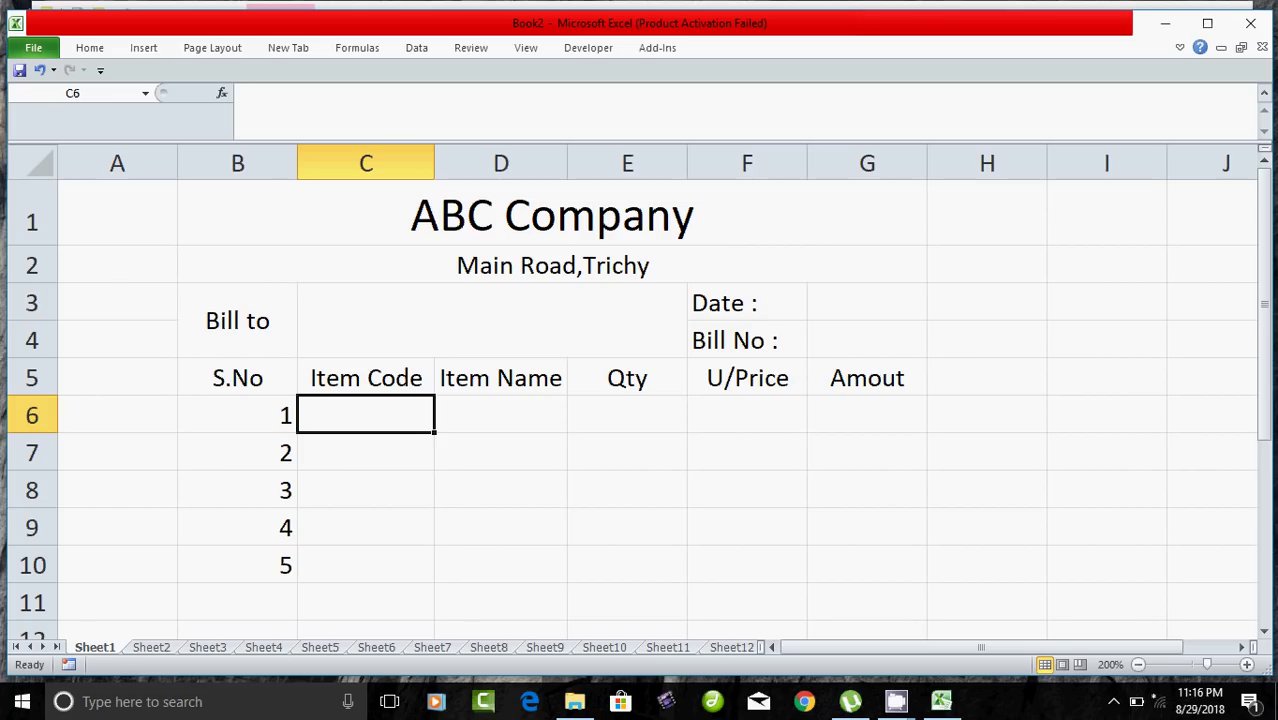
key("Right")
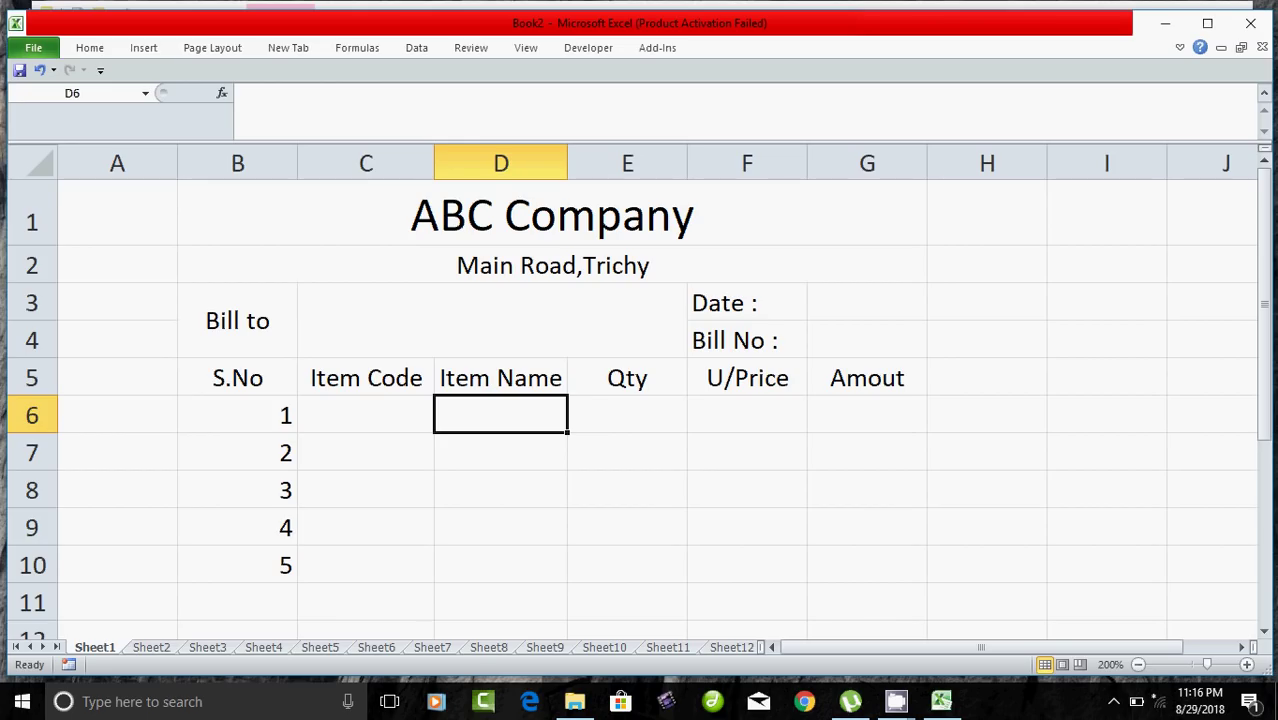
Step: Enter the label "Amount" in cell F11, directly below the item rows in the U/Price column
left_click(365, 414)
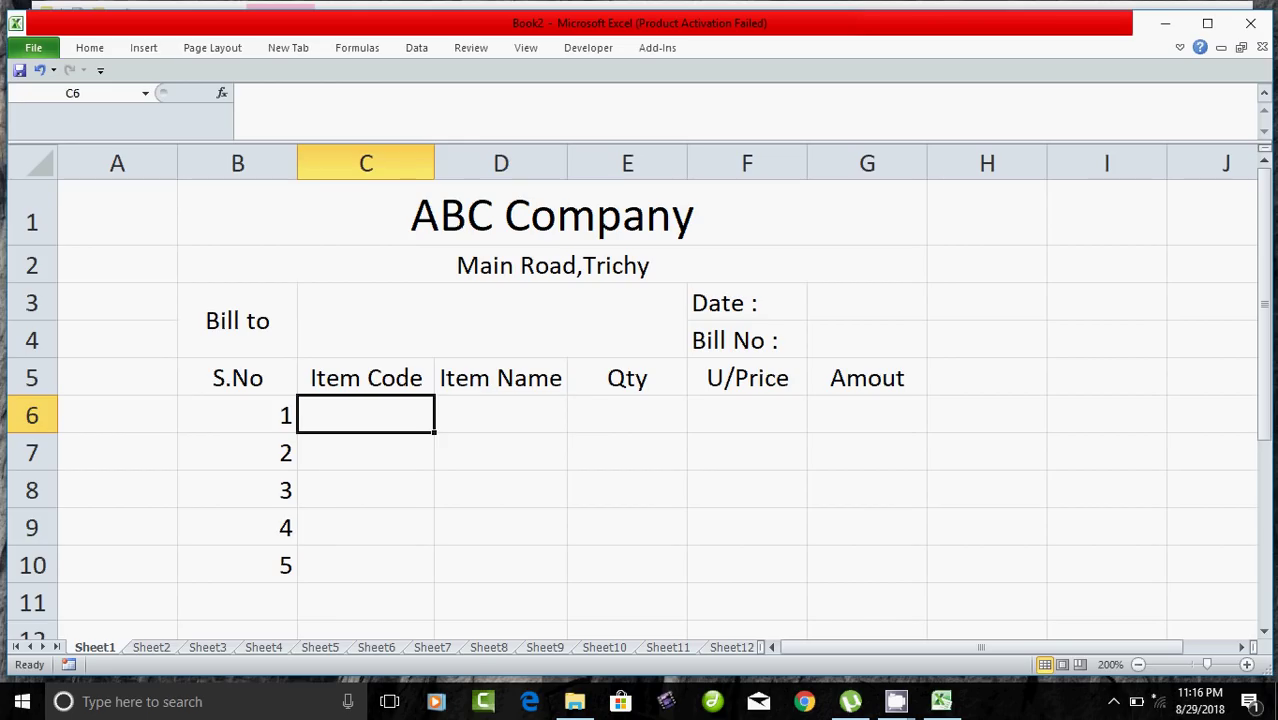
scroll(640, 400, "down", 1)
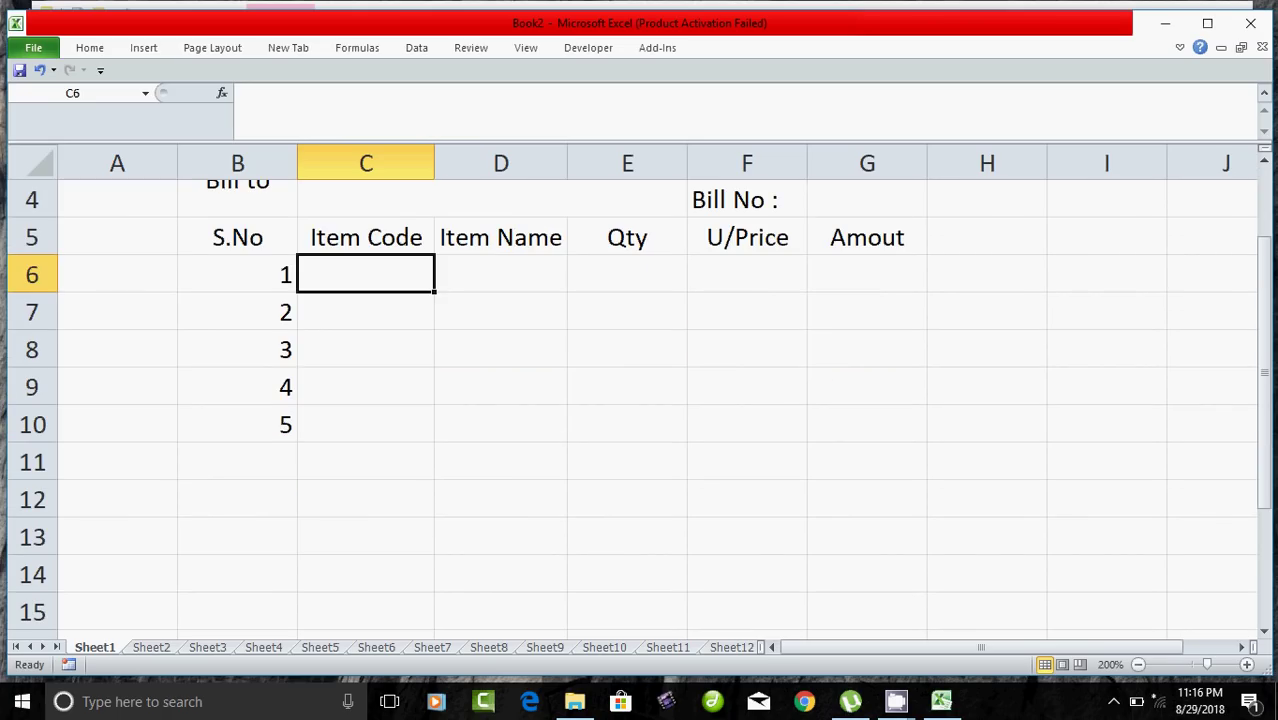
scroll(640, 400, "up", 1)
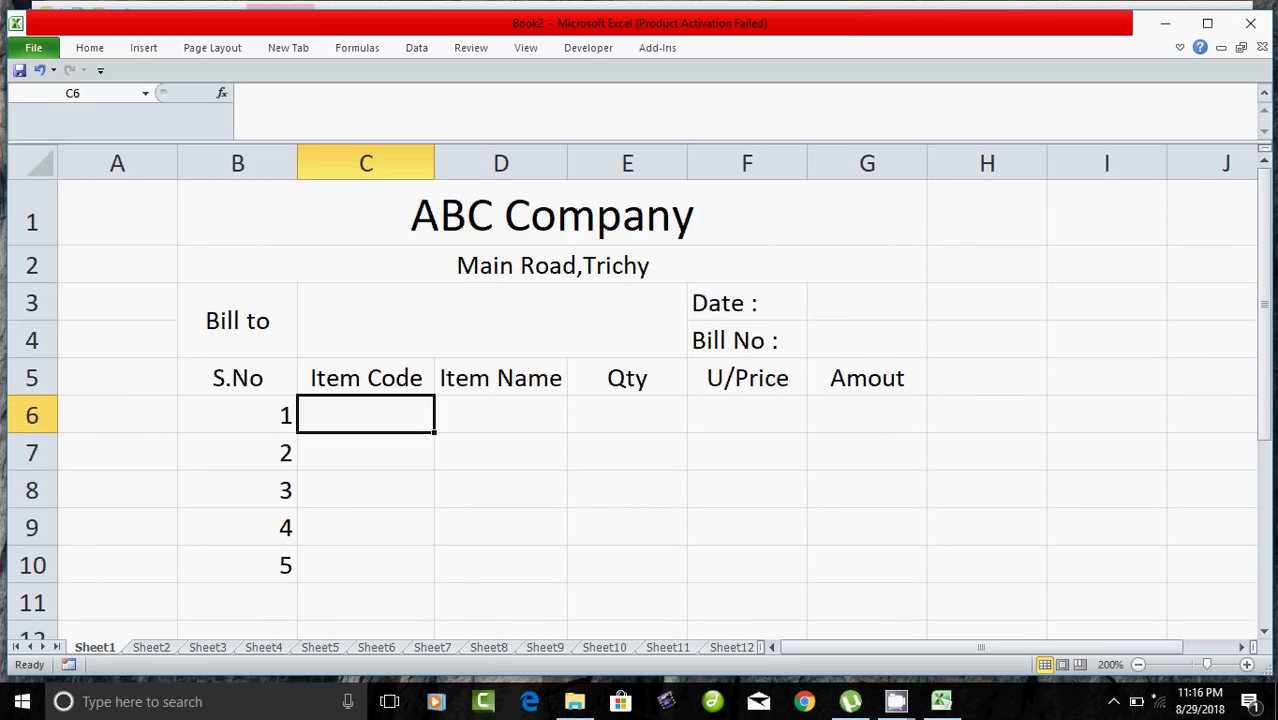
scroll(640, 400, "down", 1)
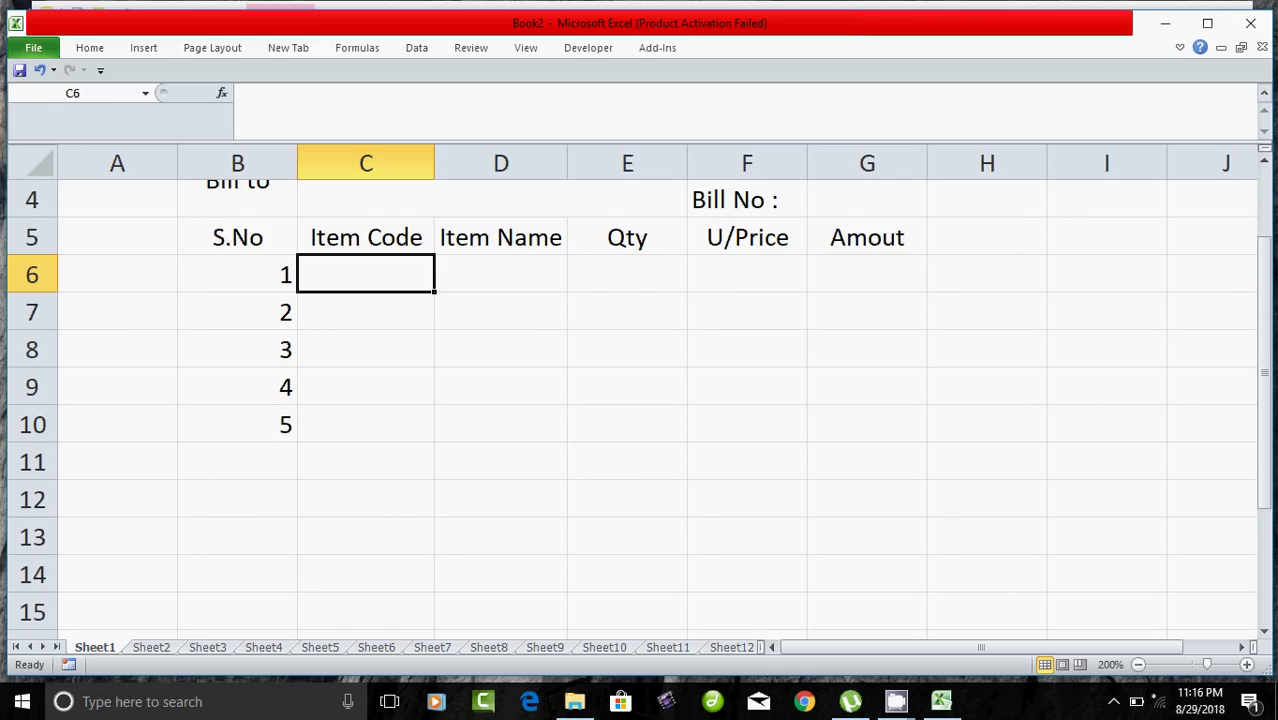
key("Right")
key("Right")
key("Right")
key("Down")
key("Down")
key("Down")
key("Down")
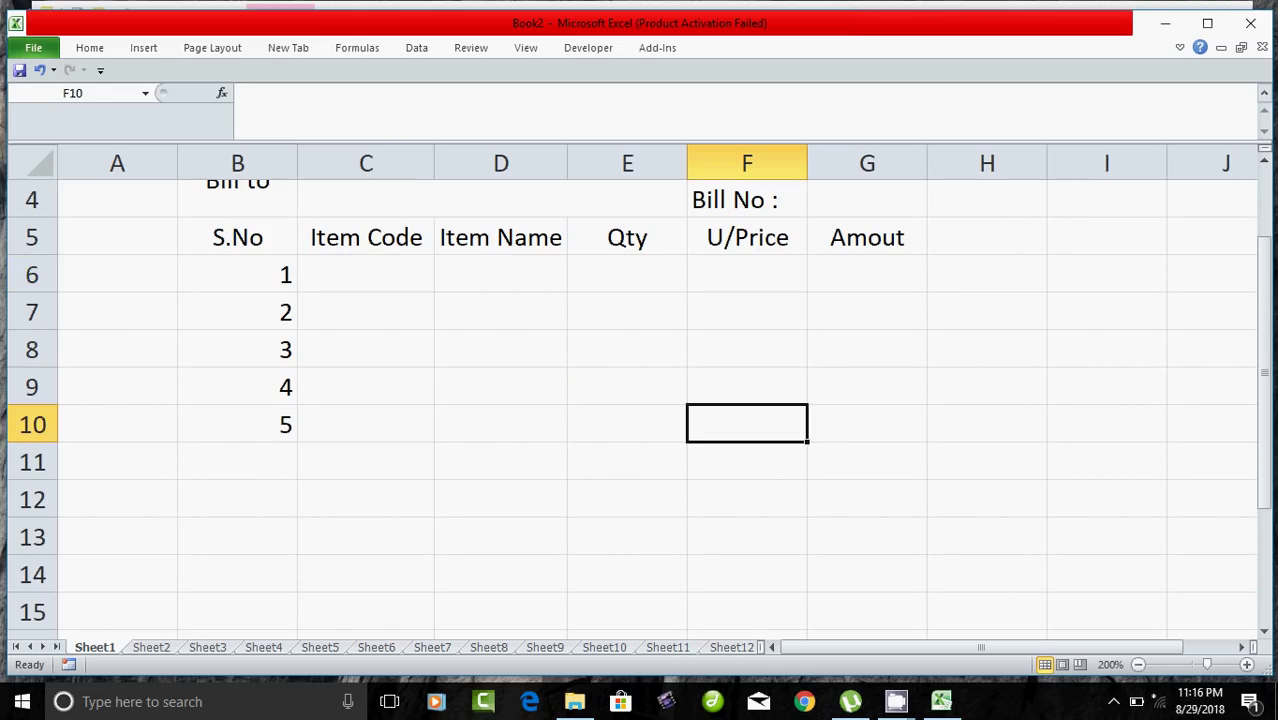
key("Down")
key("Down")
key("Up")
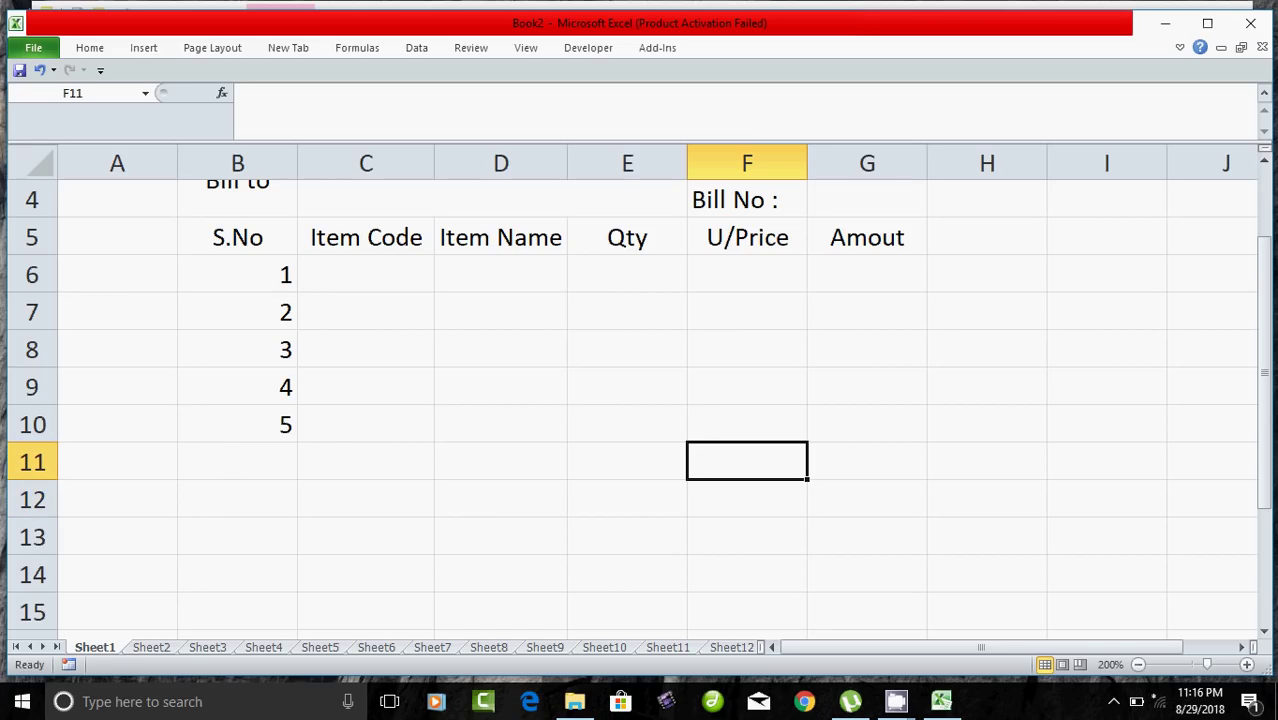
type("Amount")
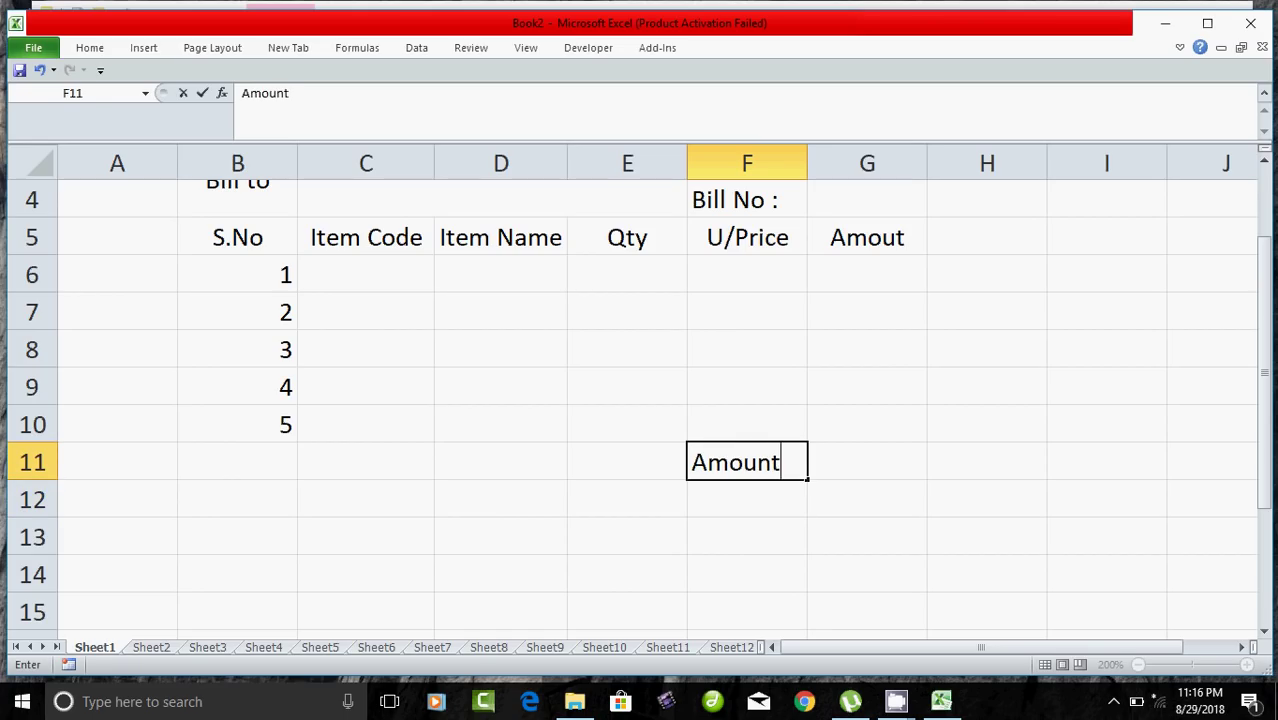
type(" :")
key("Return")
Step: Enter the labels "Tax (5%)" in cell F12 and "Total Amount" in cell F13
type("Ta")
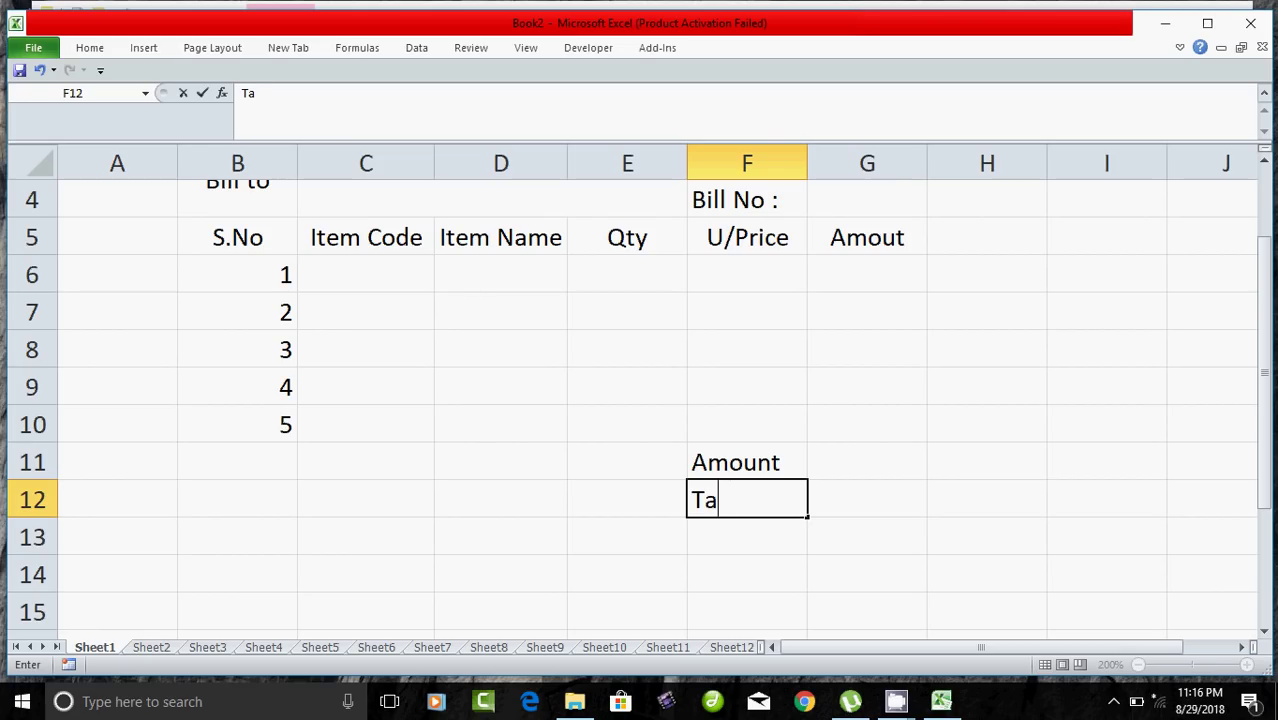
type("x (5%)")
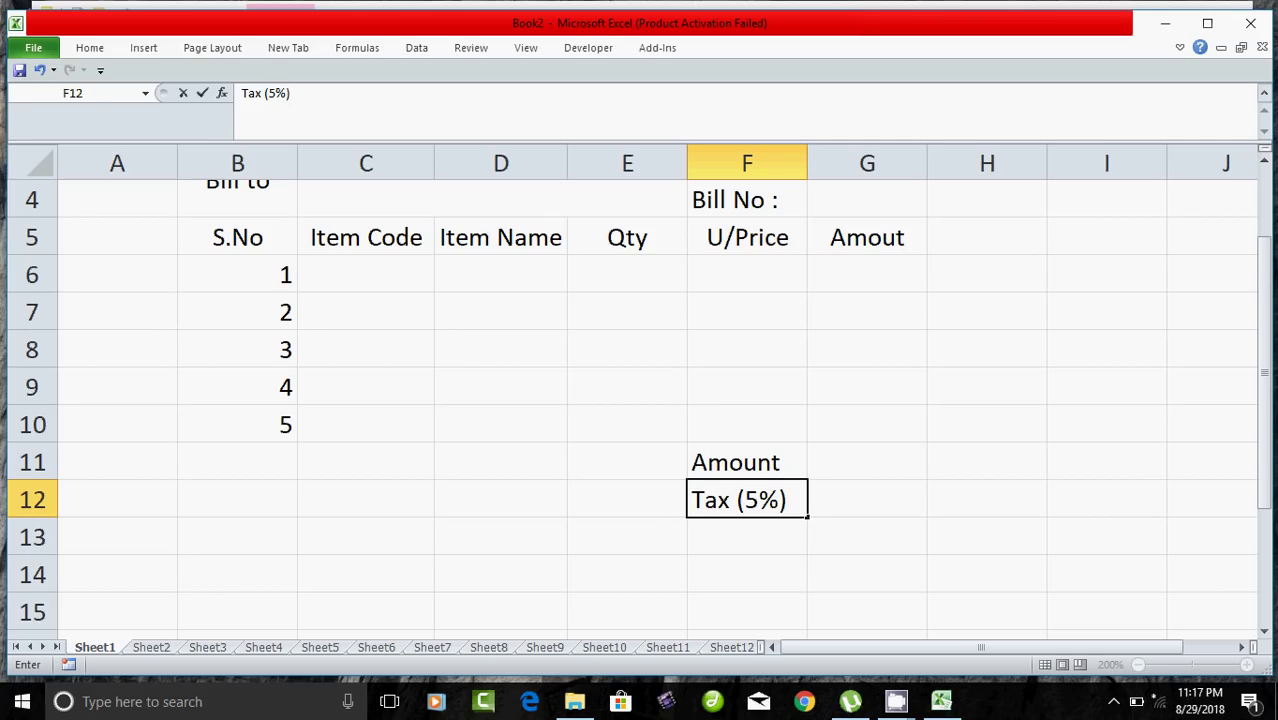
key("Return")
type("Total A")
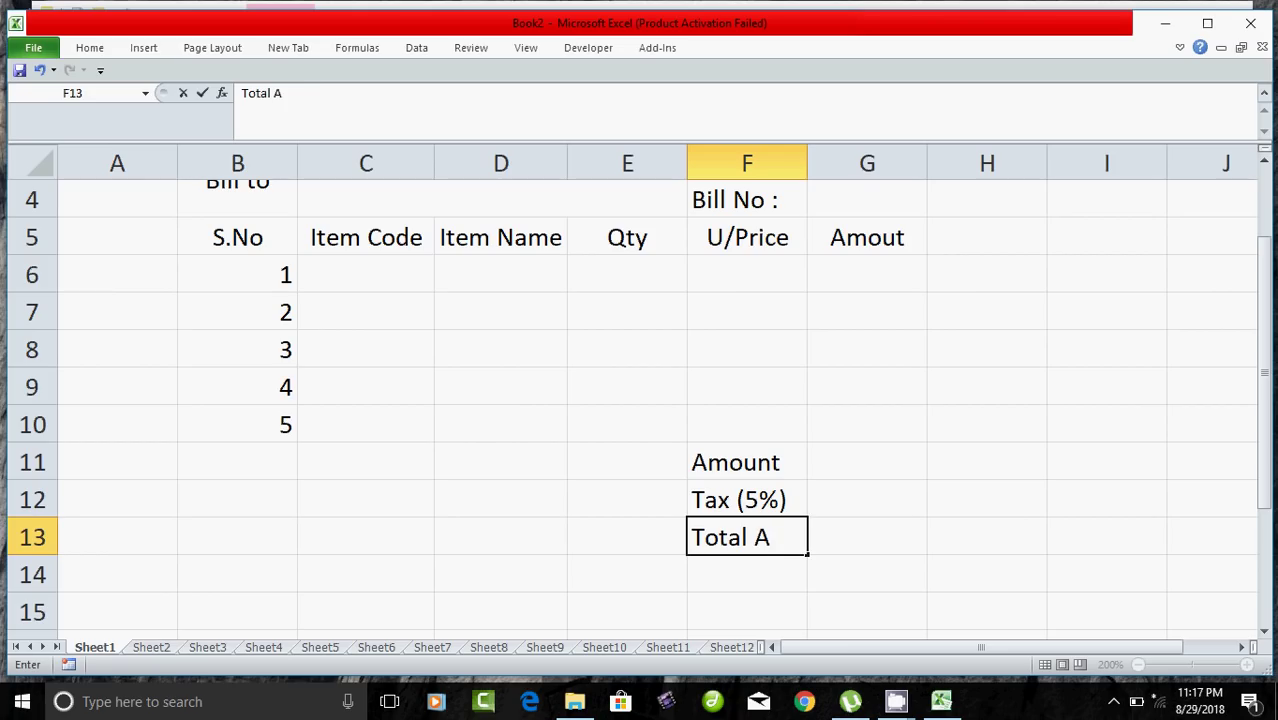
type("mount")
key("Return")
type("'")
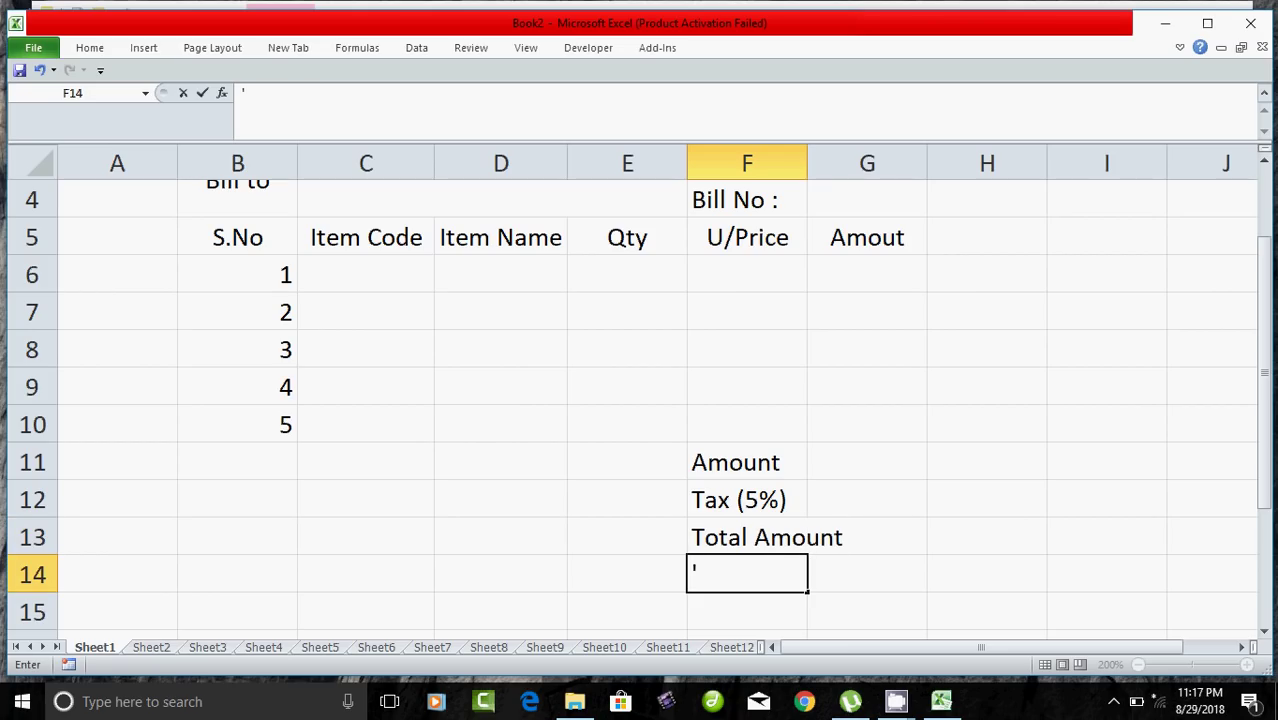
key("BackSpace")
Step: Widen column F so that the "Total Amount" label fits inside its cell
left_click_drag(747, 163, 905, 163)
left_click_drag(867, 311, 747, 311)
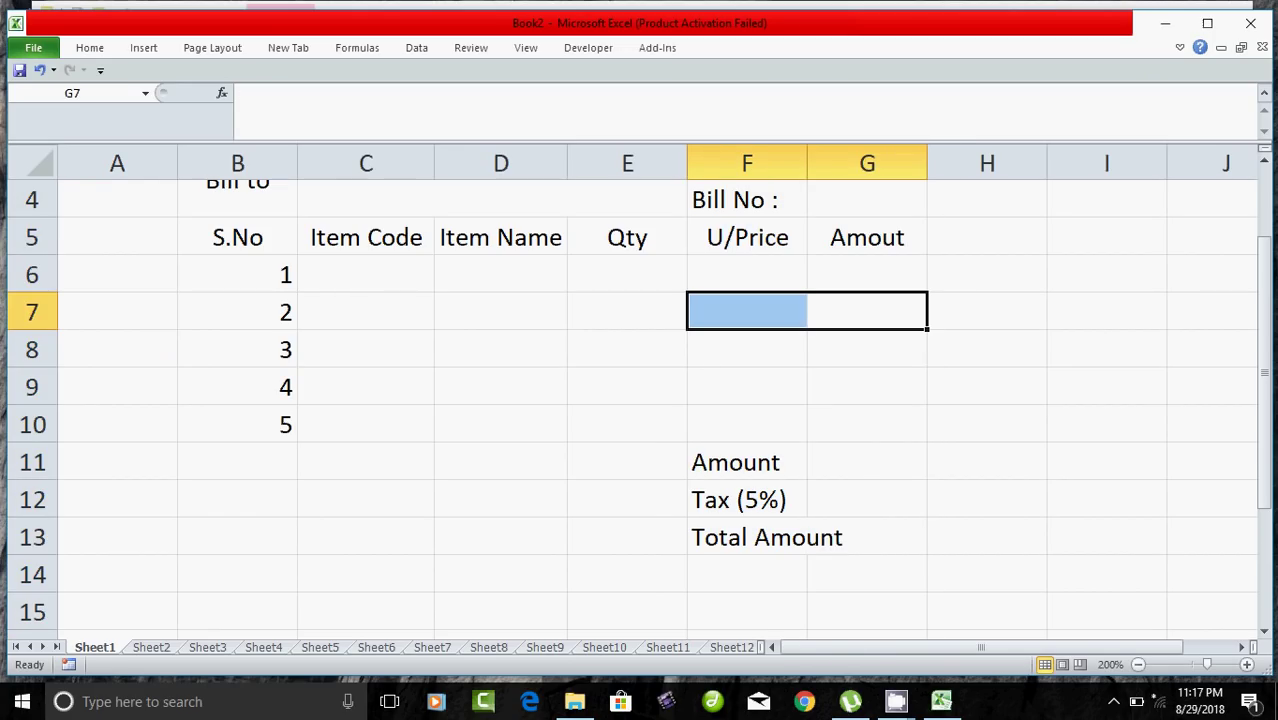
left_click_drag(807, 163, 850, 163)
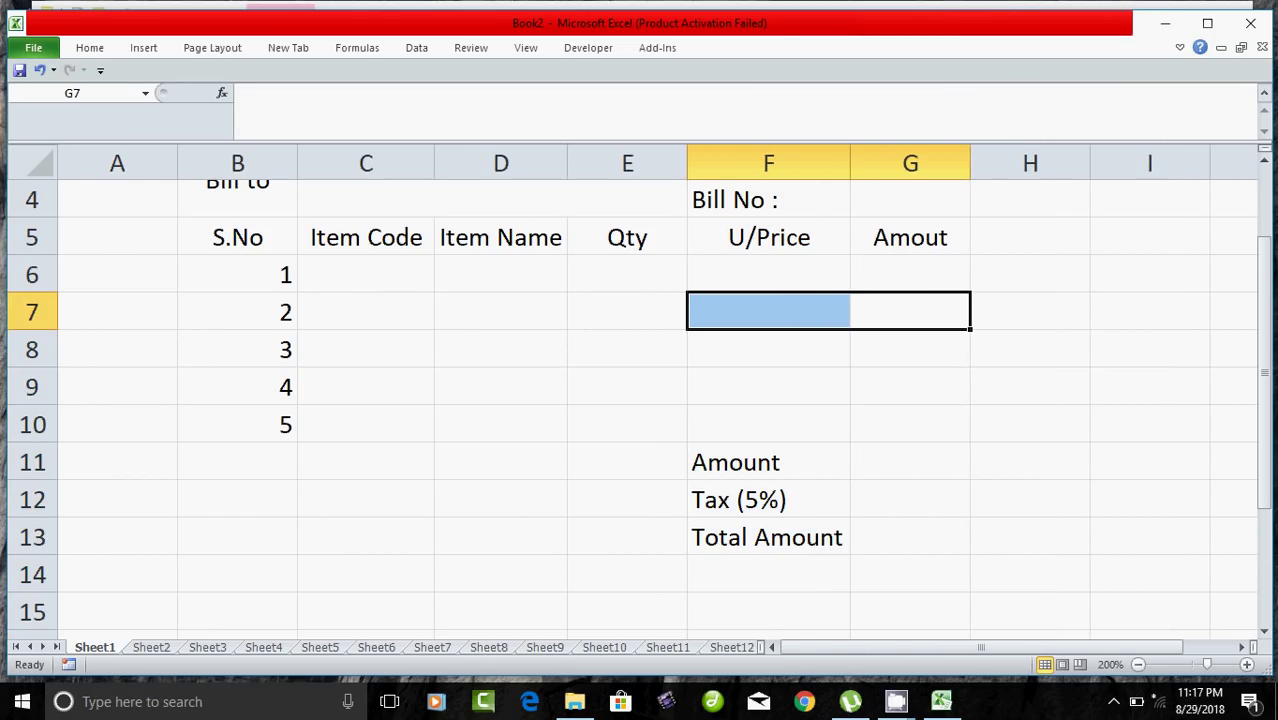
left_click(768, 423)
Step: Put an outside border around the company name and address block in B1 to G2
scroll(640, 400, "up", 1)
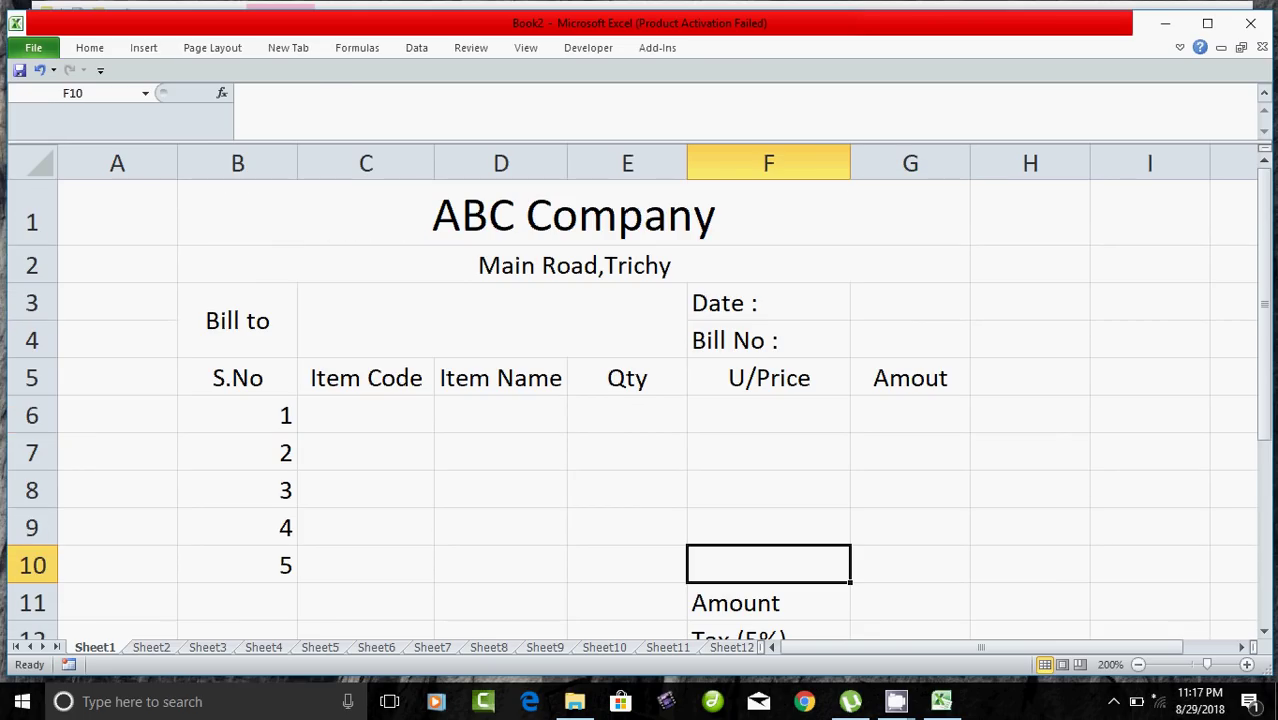
left_click_drag(573, 215, 573, 264)
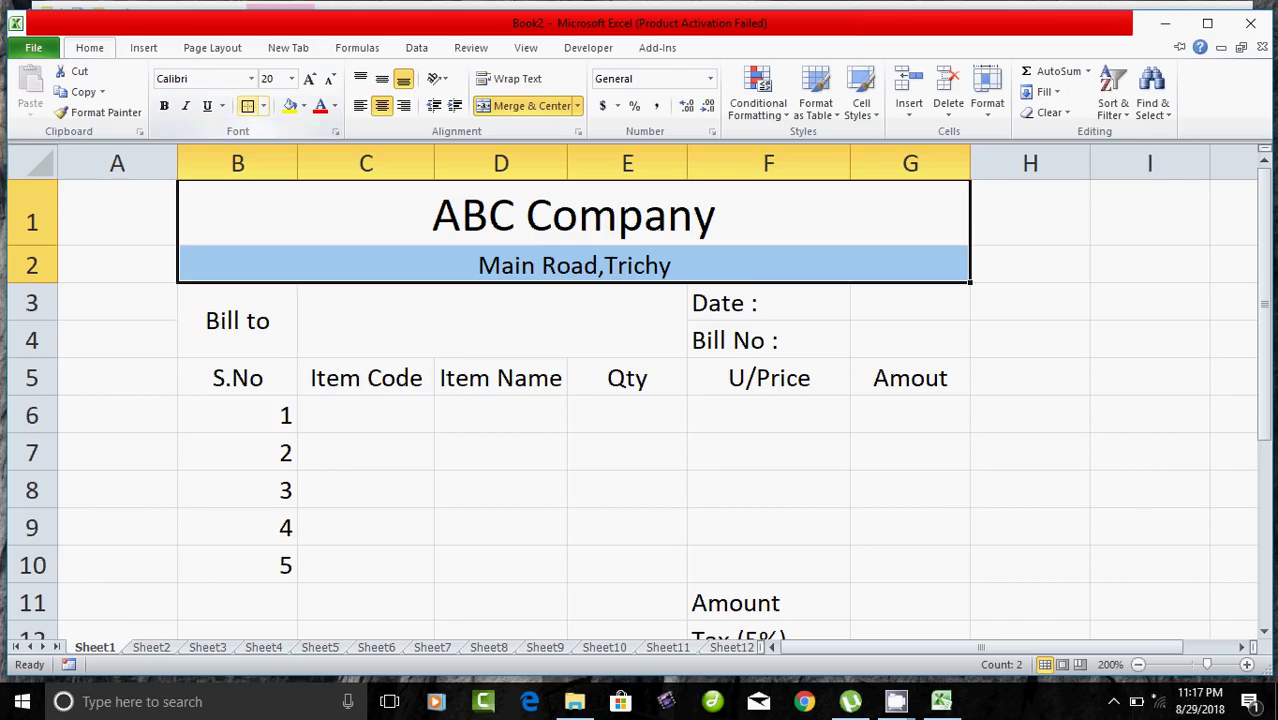
left_click(247, 105)
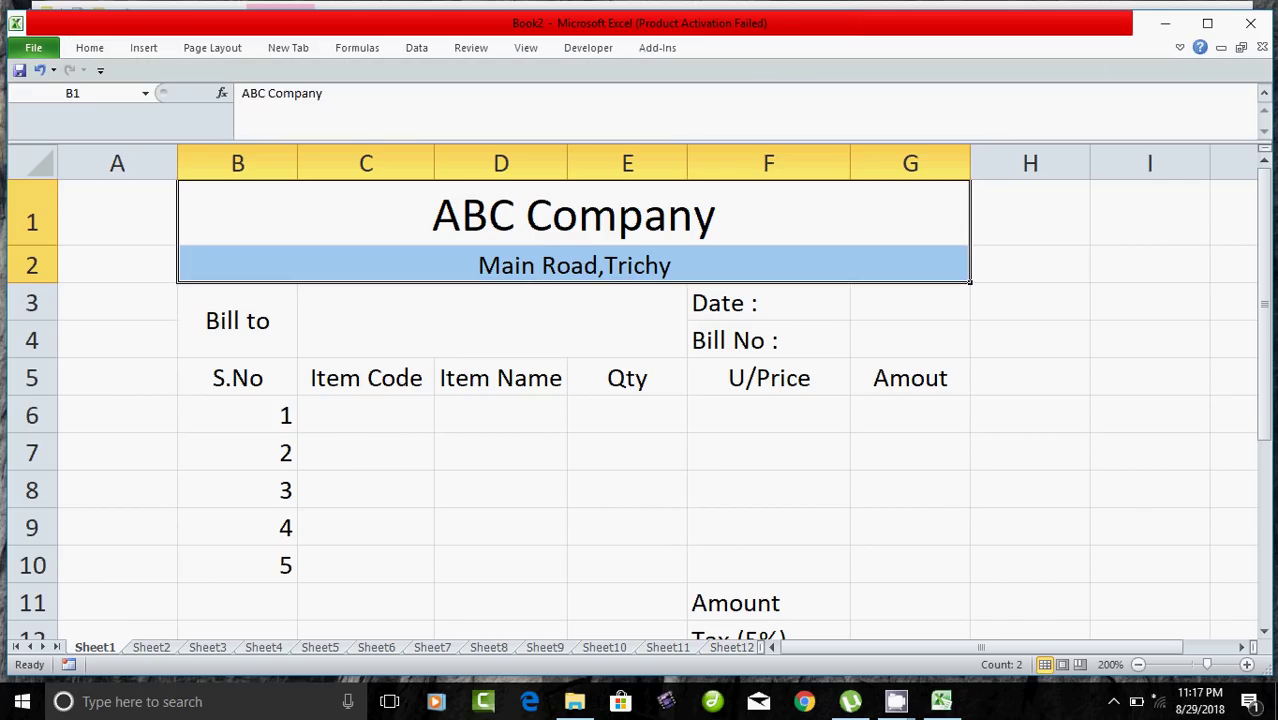
Step: Apply all borders to the bill-to, date and bill number block in B3 to G4
left_click(492, 320)
left_click_drag(237, 320, 910, 335)
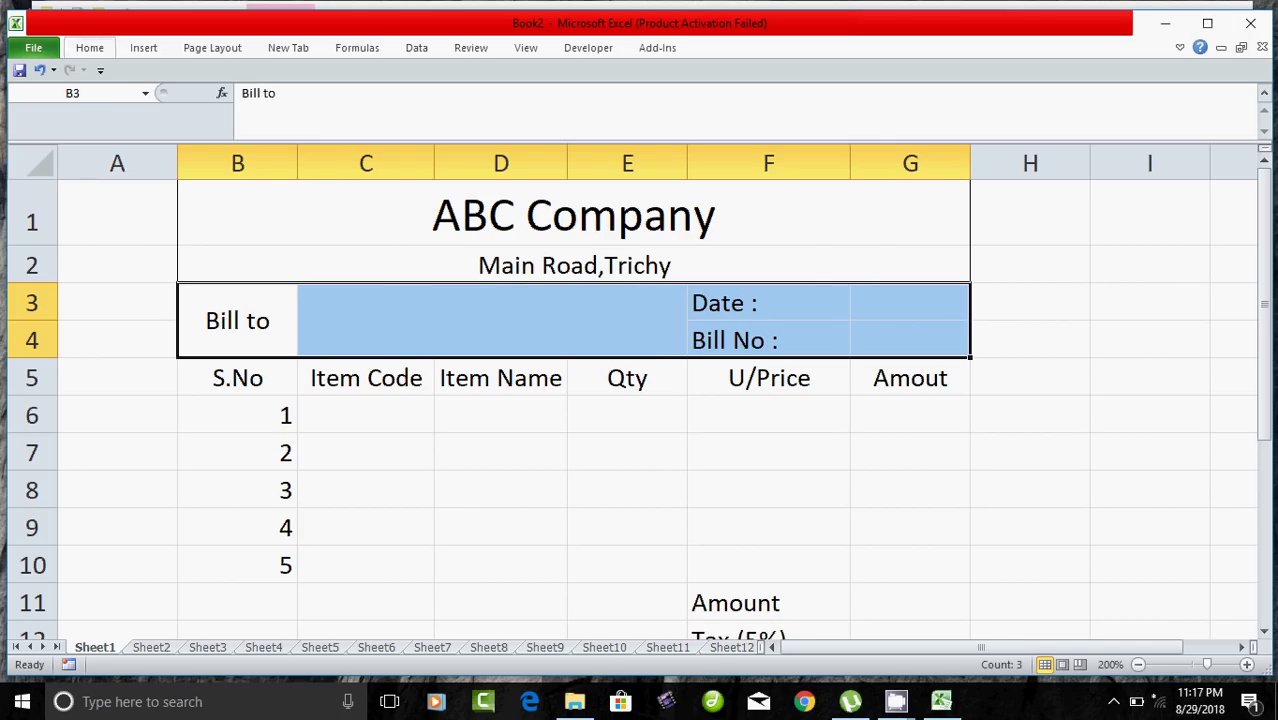
left_click(89, 47)
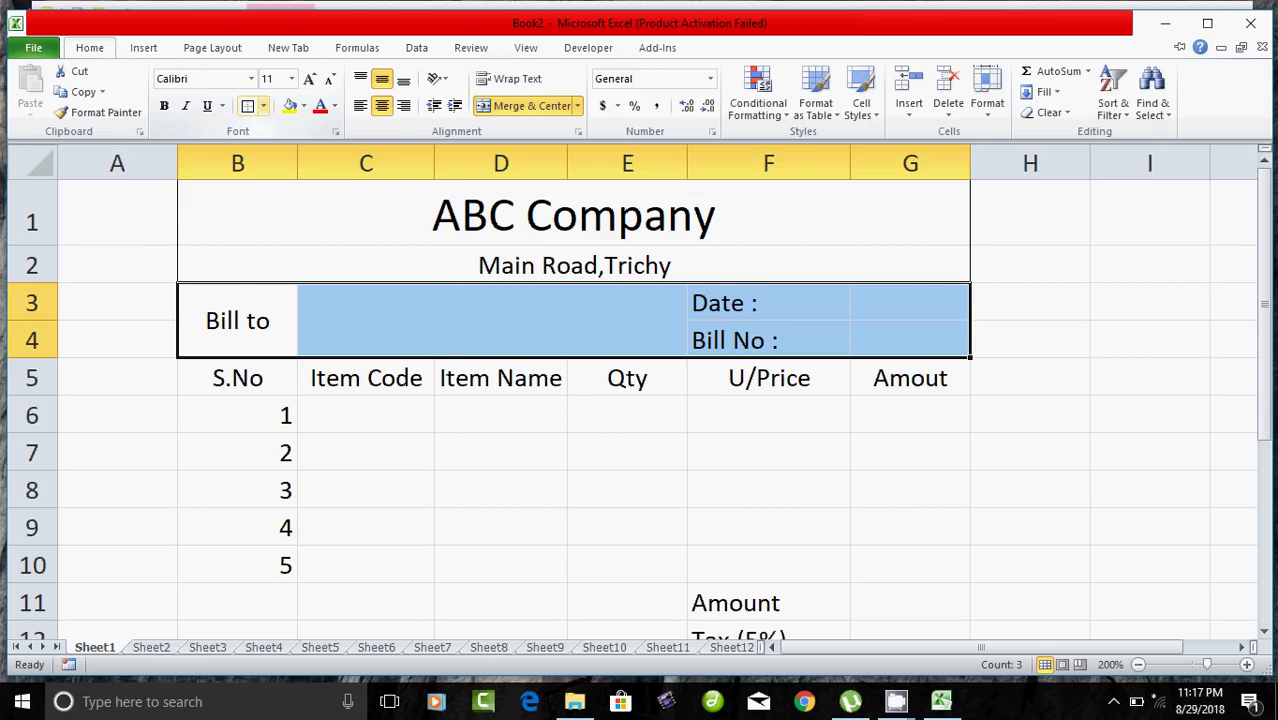
left_click(263, 105)
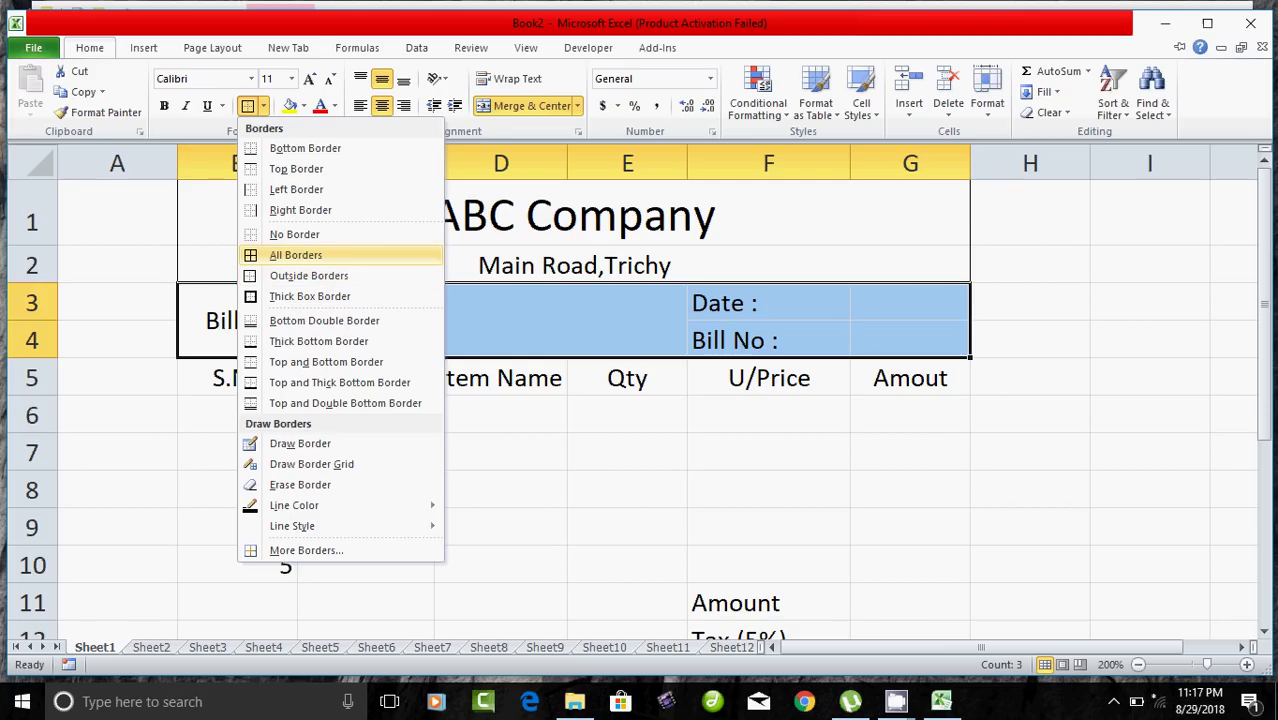
left_click(295, 254)
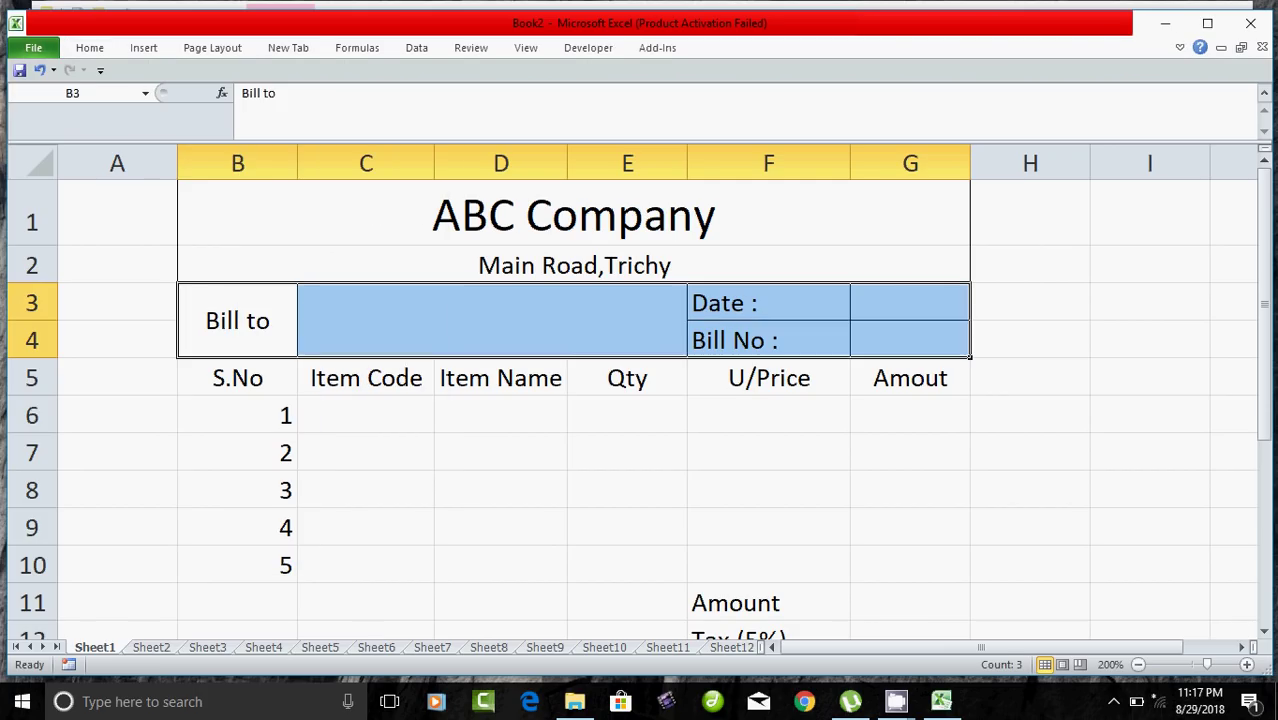
Step: Apply all borders to the item table from the column headings to serial number 5, B5 to G10
left_click(500, 451)
left_click_drag(237, 378, 910, 565)
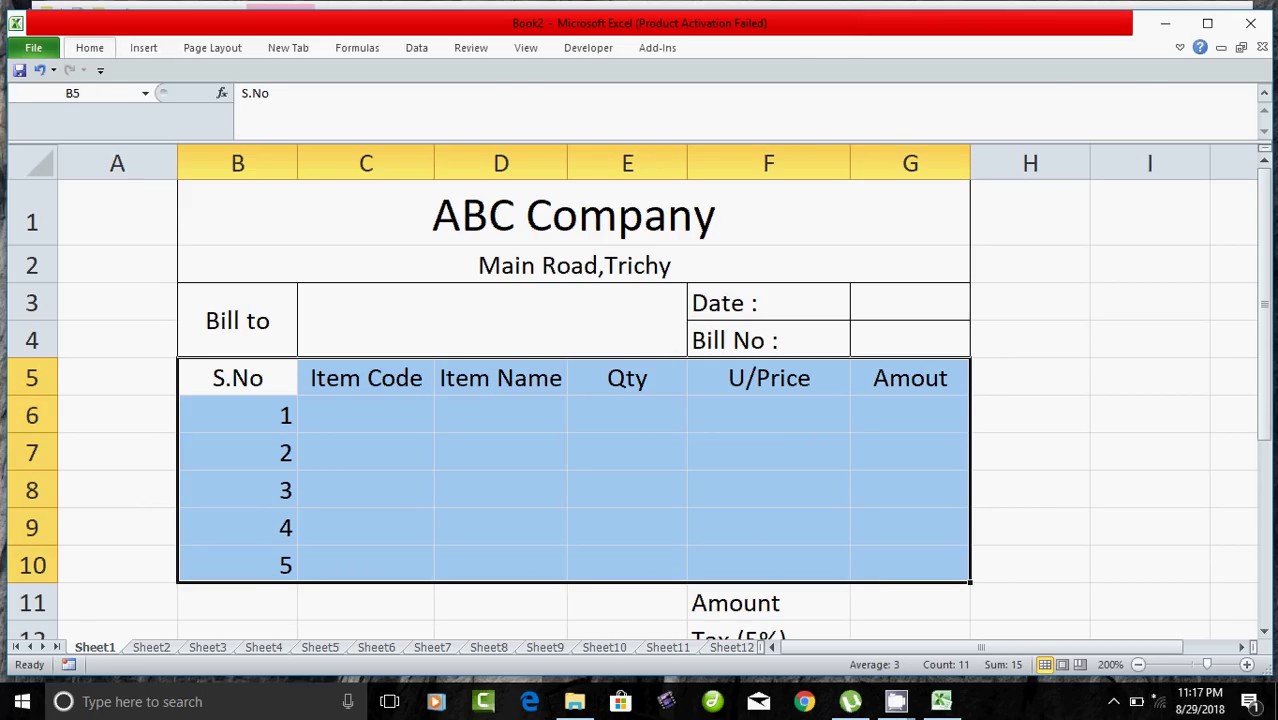
left_click(89, 47)
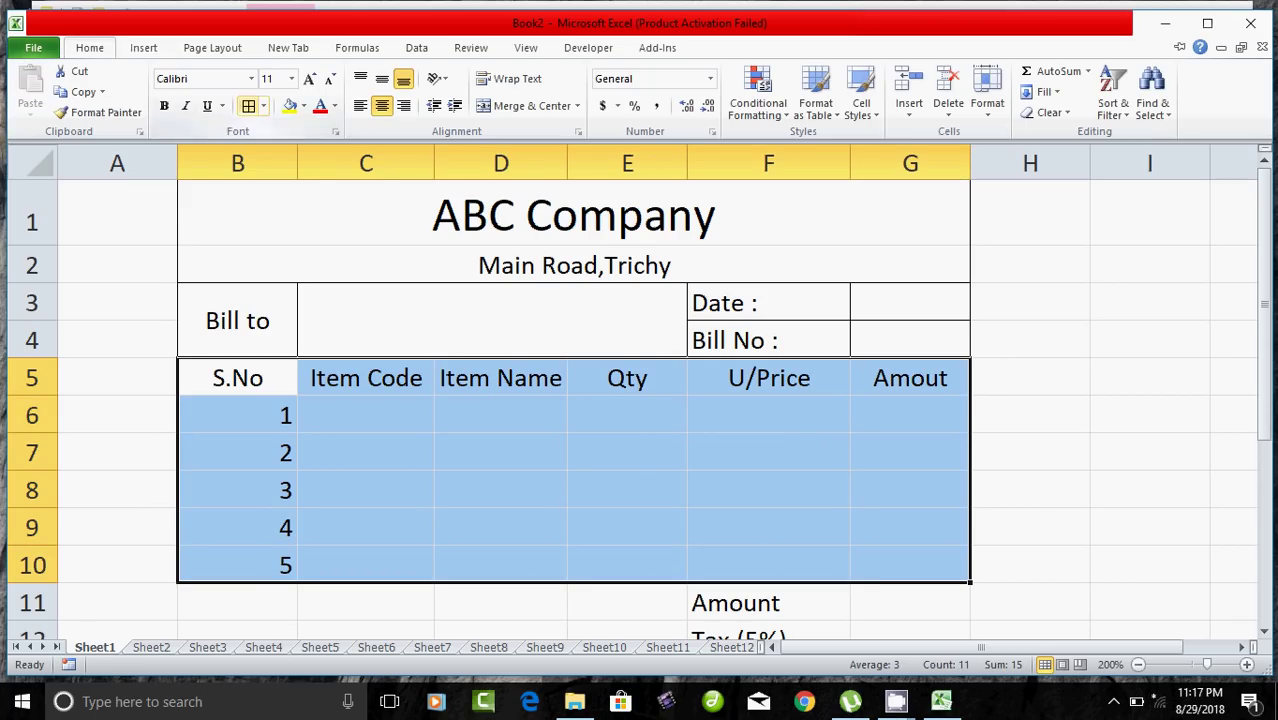
left_click(248, 105)
left_click(365, 489)
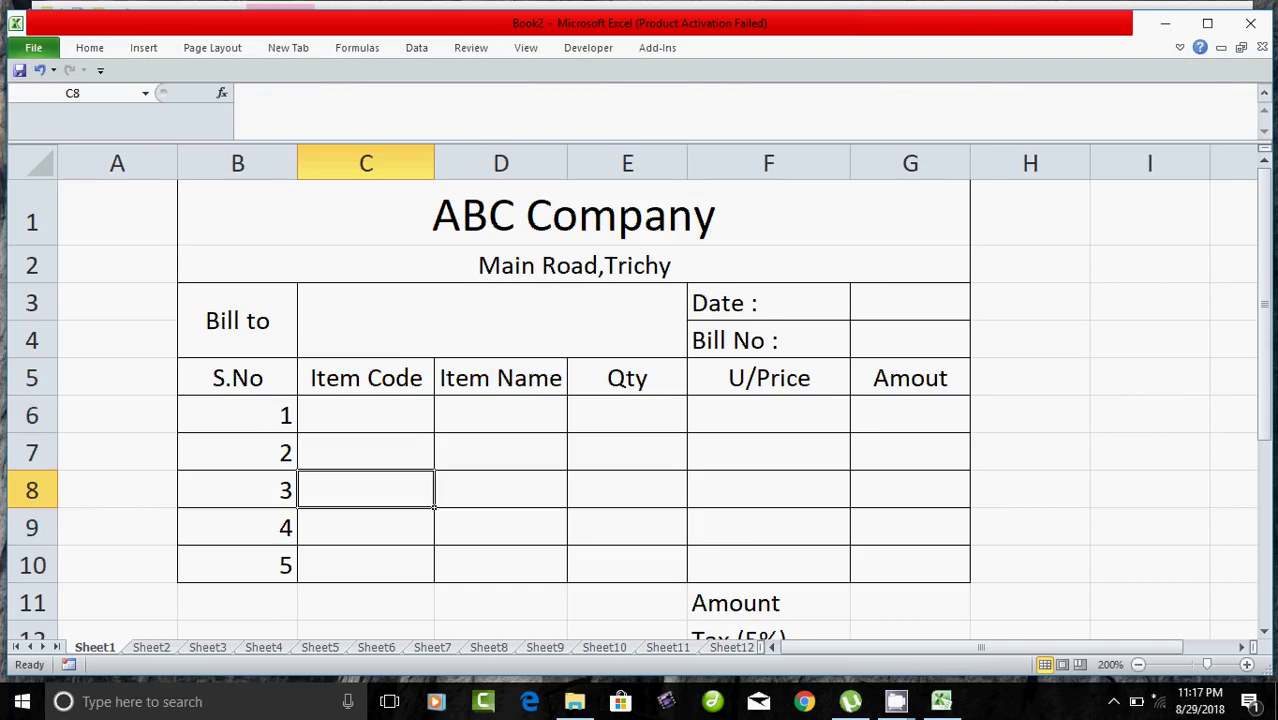
Step: Apply all borders to the Amount, Tax (5%) and Total Amount rows in F11 to G13
scroll(640, 400, "down", 1)
left_click_drag(768, 462, 910, 537)
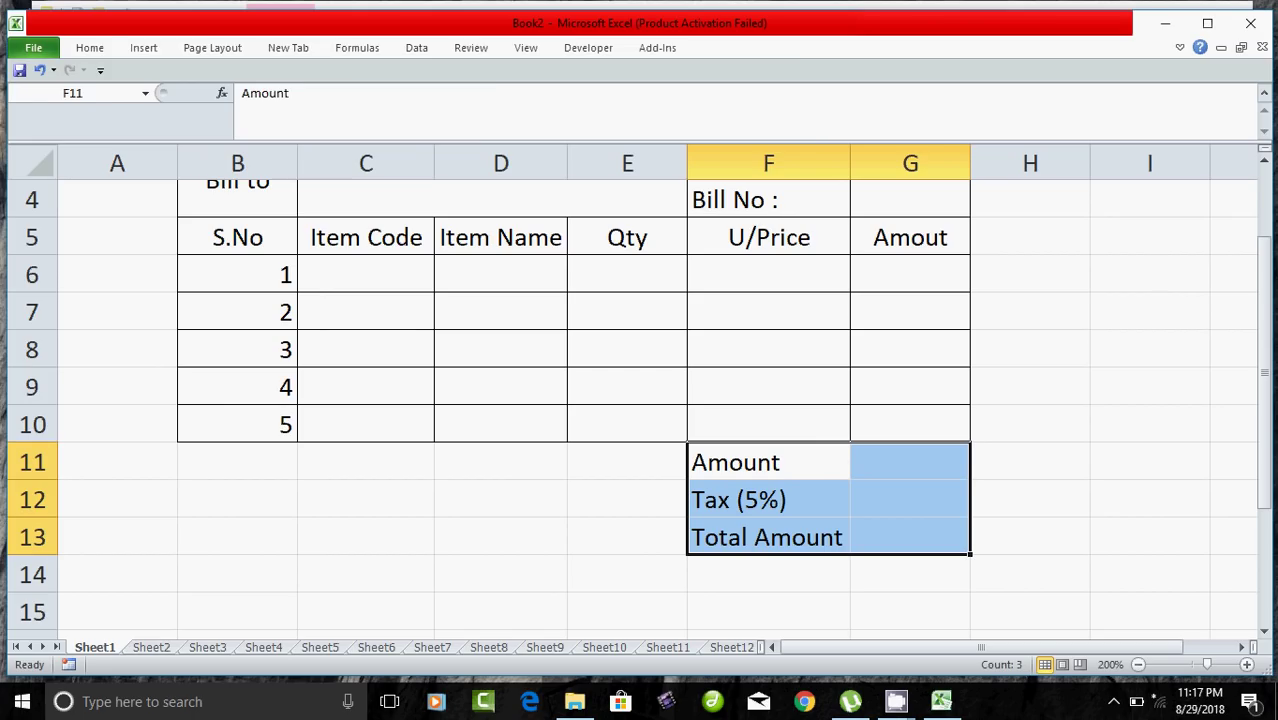
left_click(89, 47)
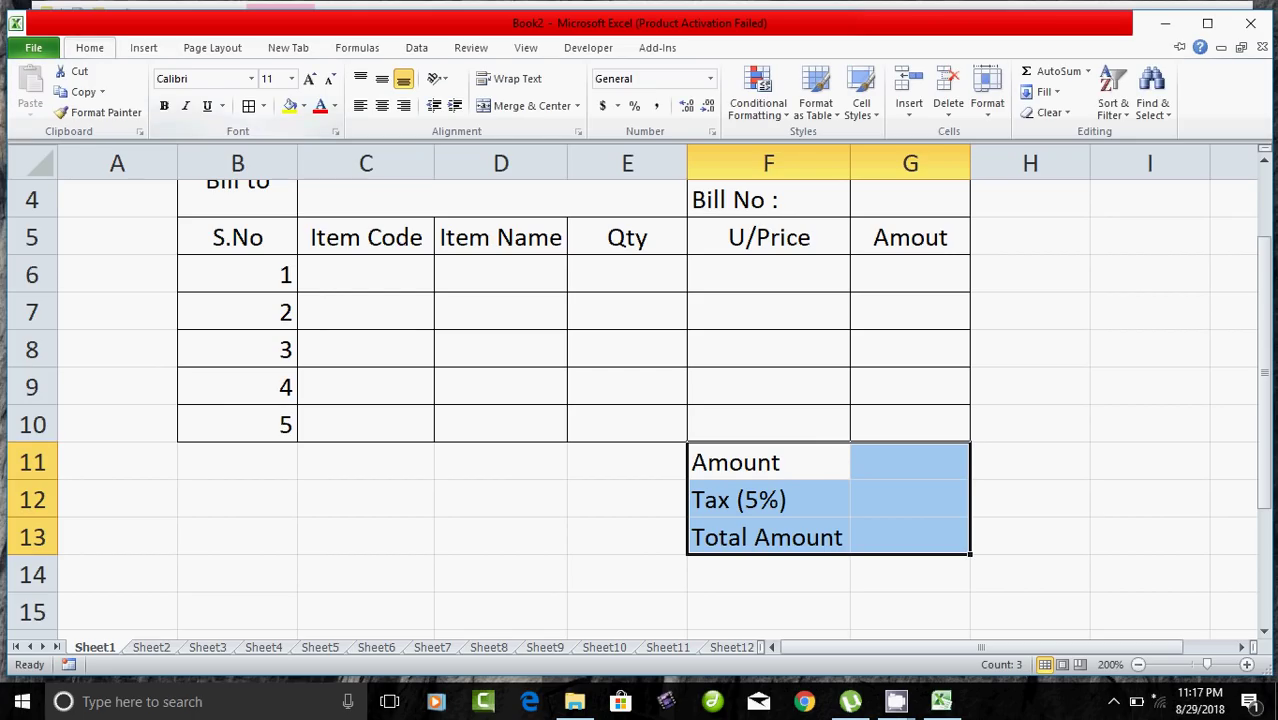
left_click(249, 106)
left_click(237, 537)
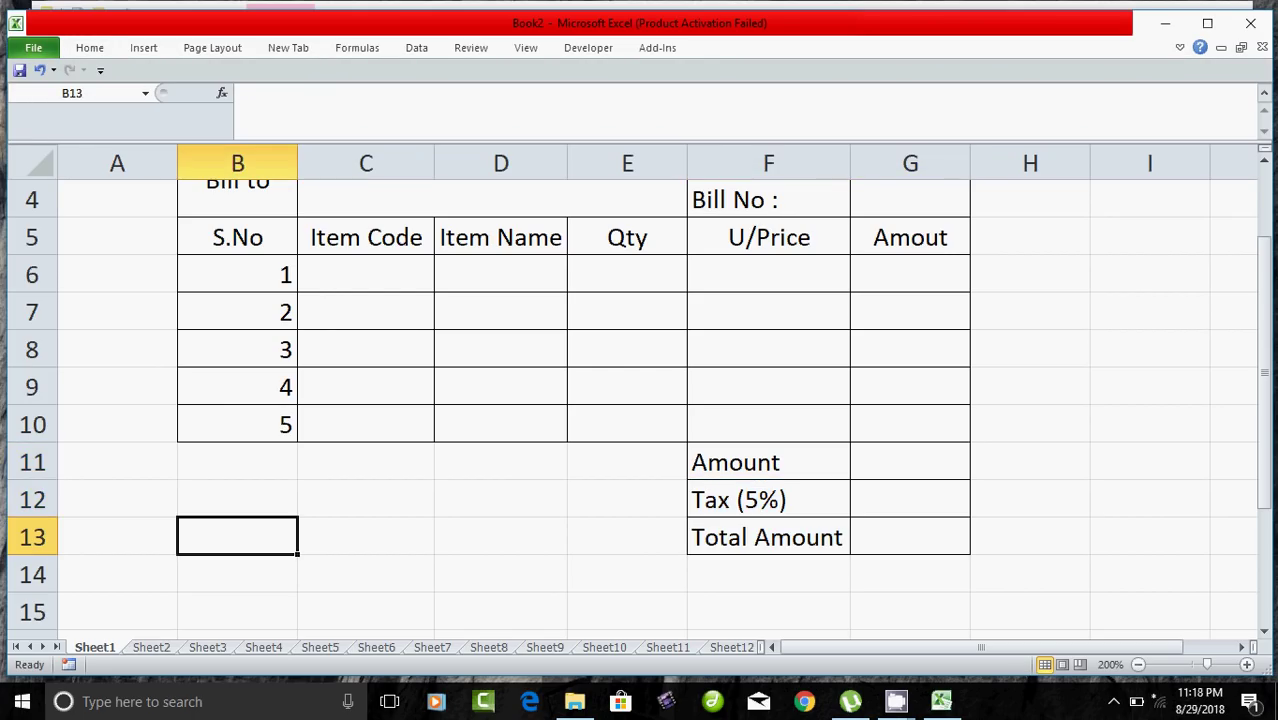
Step: Merge and center the empty cells B11 to E13 into one block and align its content to the vertical middle
left_click_drag(237, 462, 627, 537)
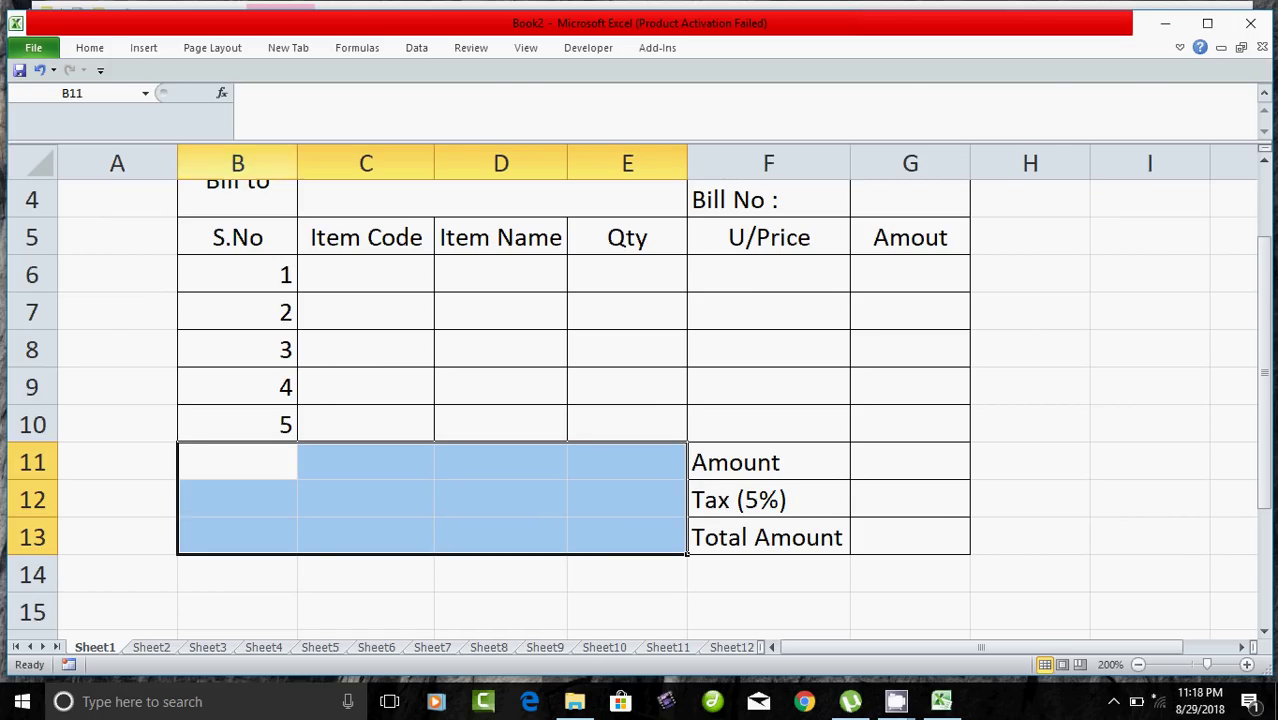
left_click(89, 47)
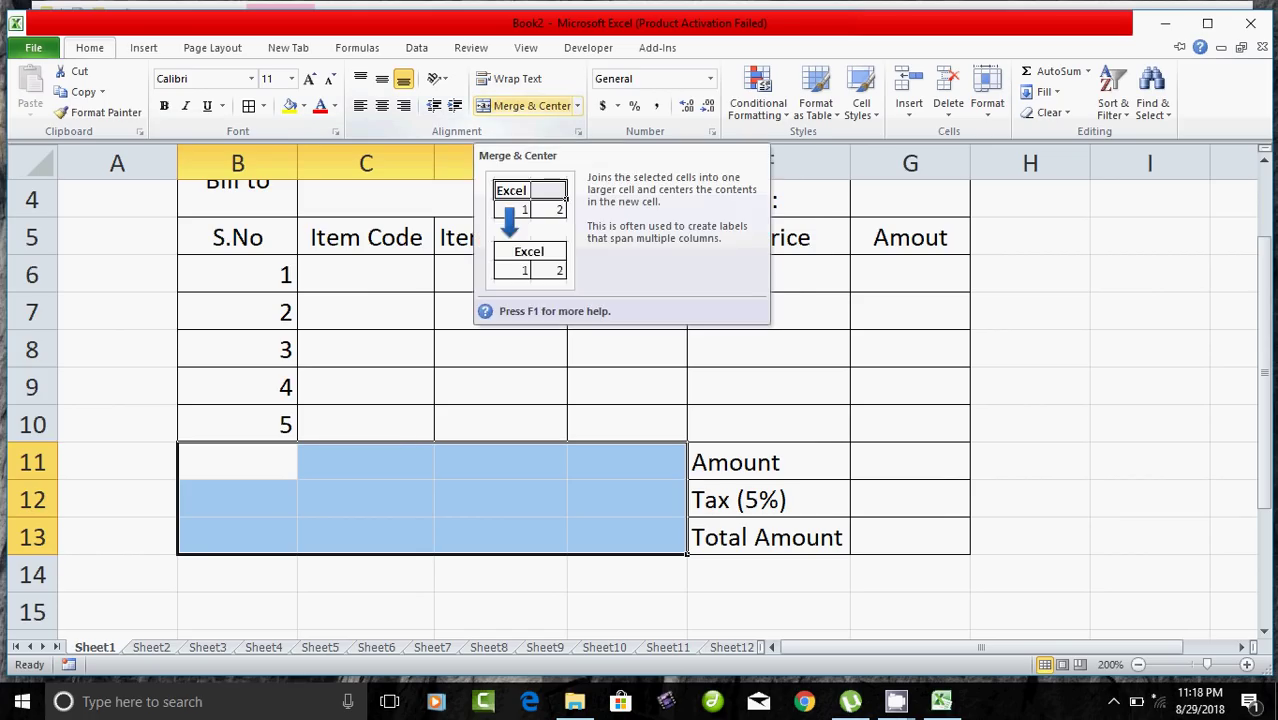
left_click(531, 105)
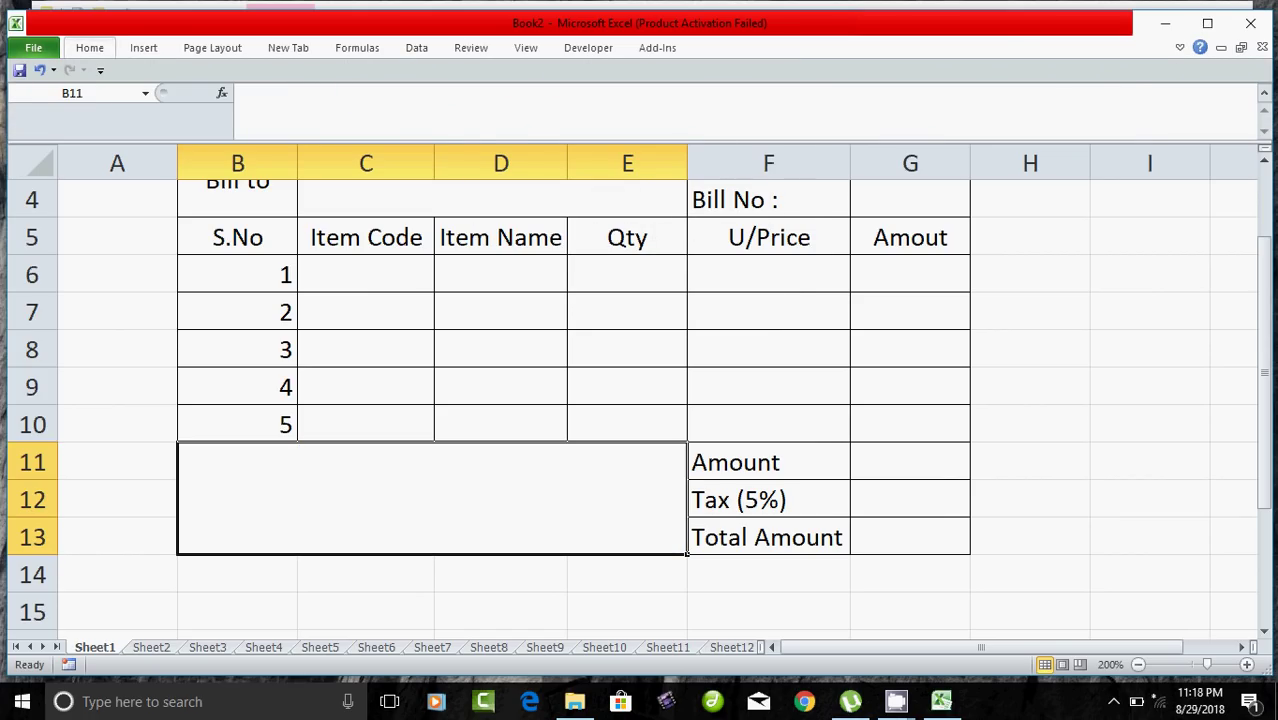
left_click(89, 47)
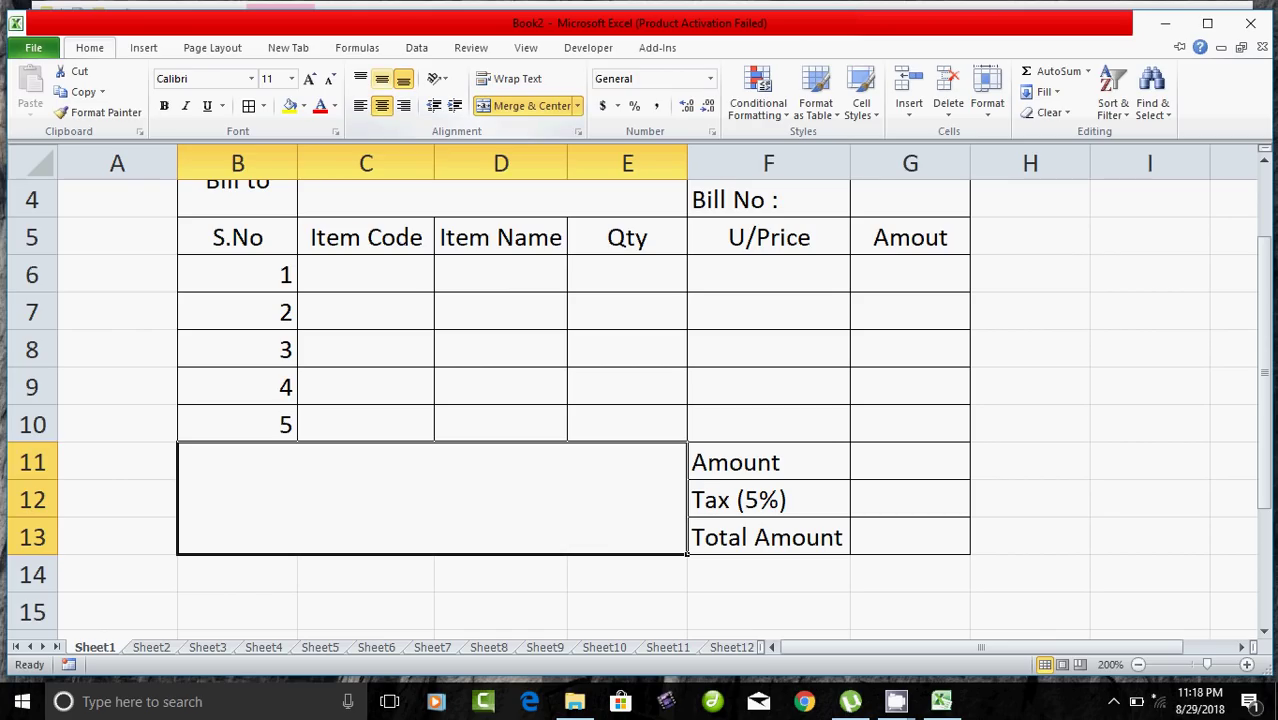
left_click(381, 78)
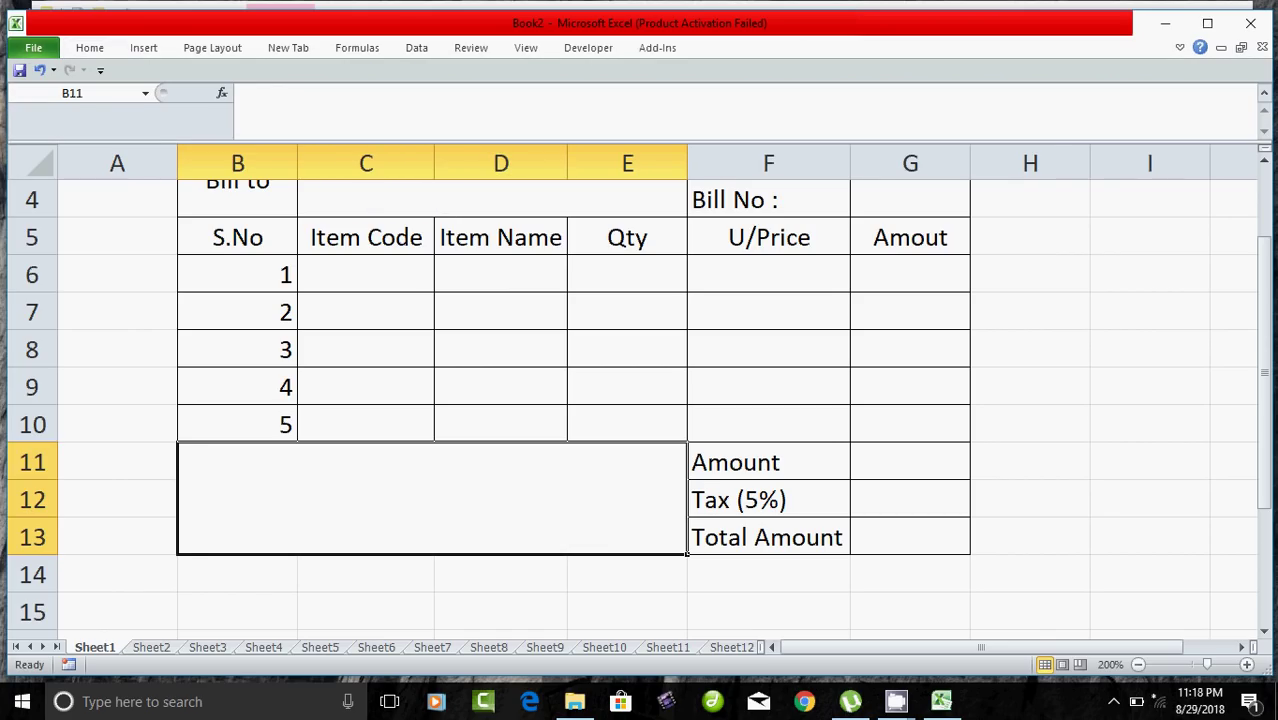
Step: Enter the note "Thank you for Purchase" in the merged block B11 to E13
key("F2")
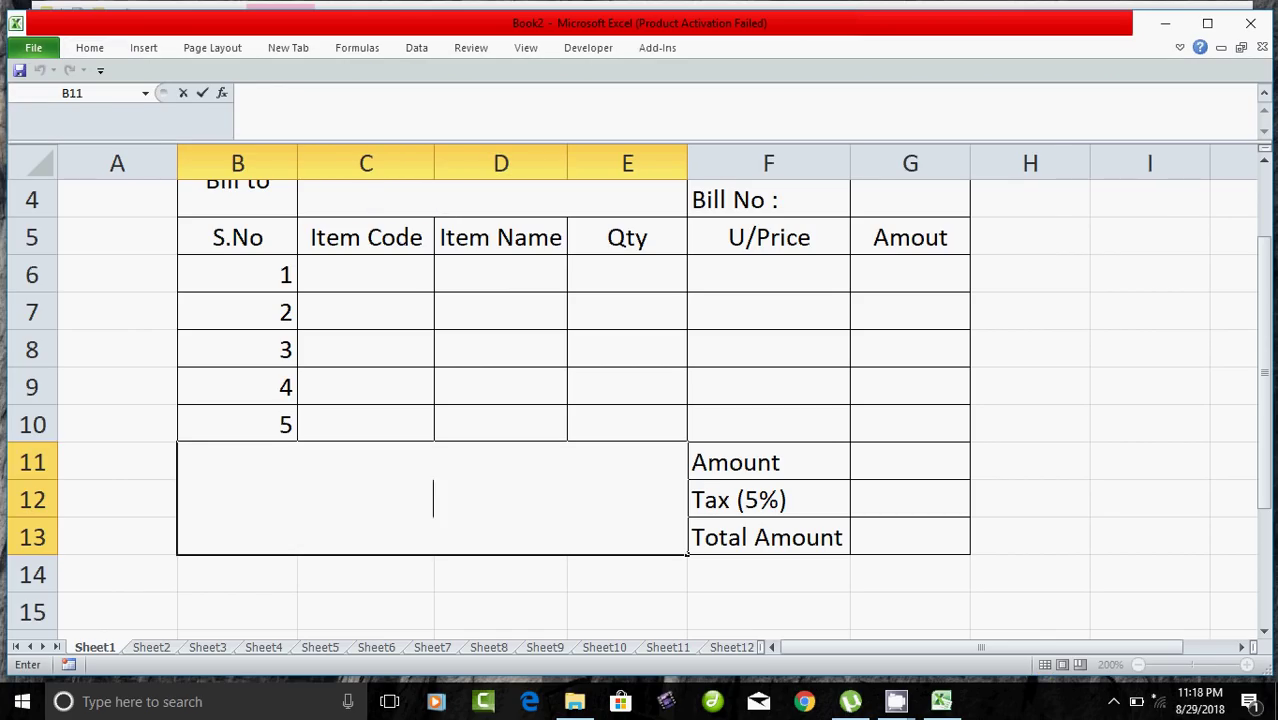
type("Thank")
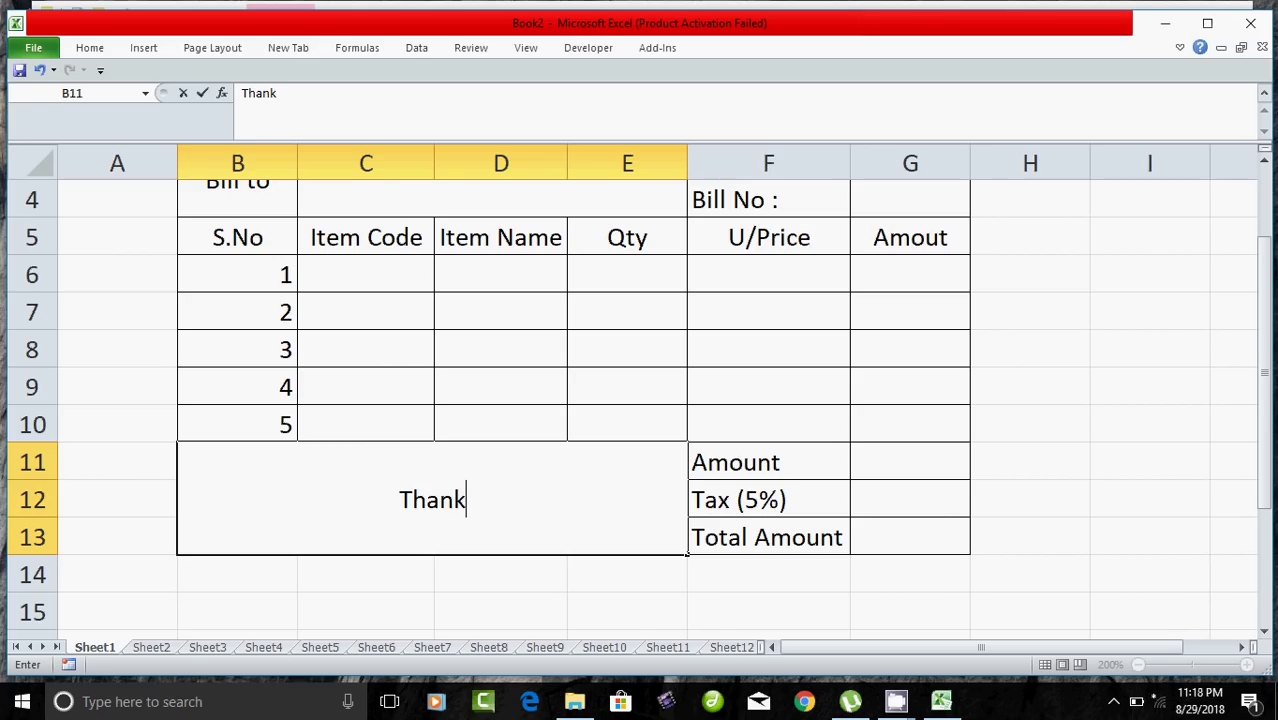
type(" you for ")
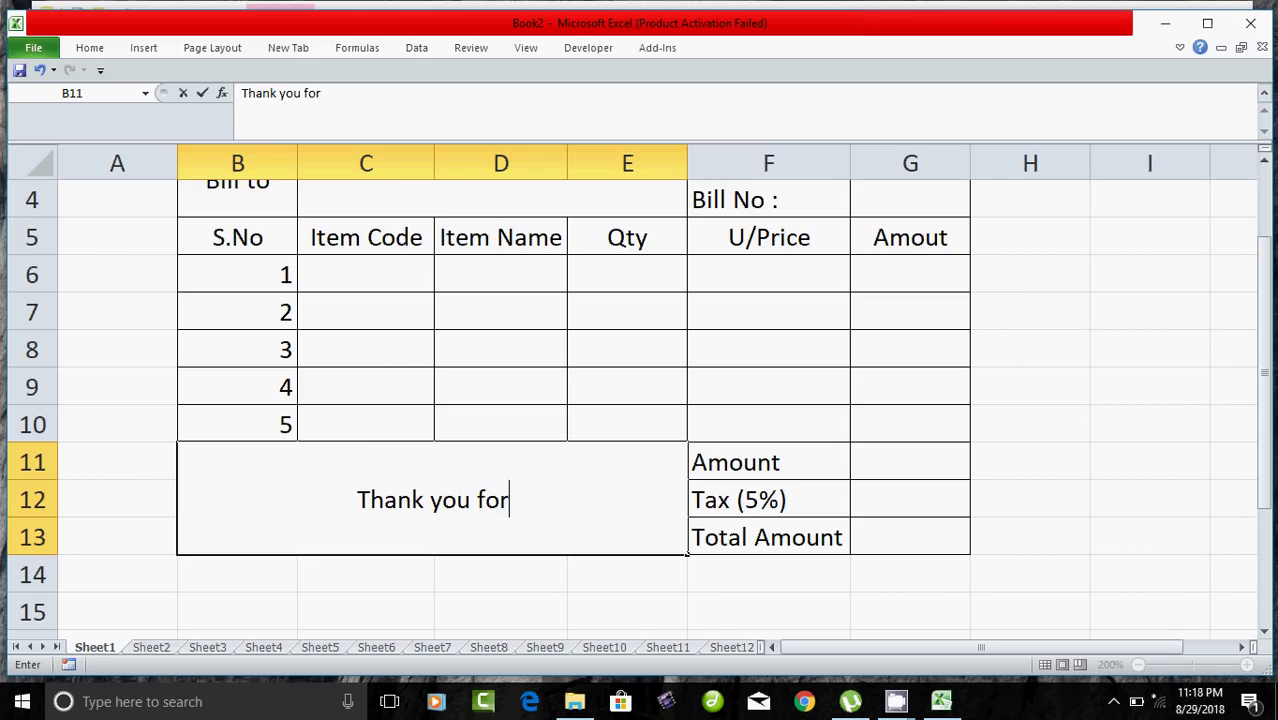
type("Pur")
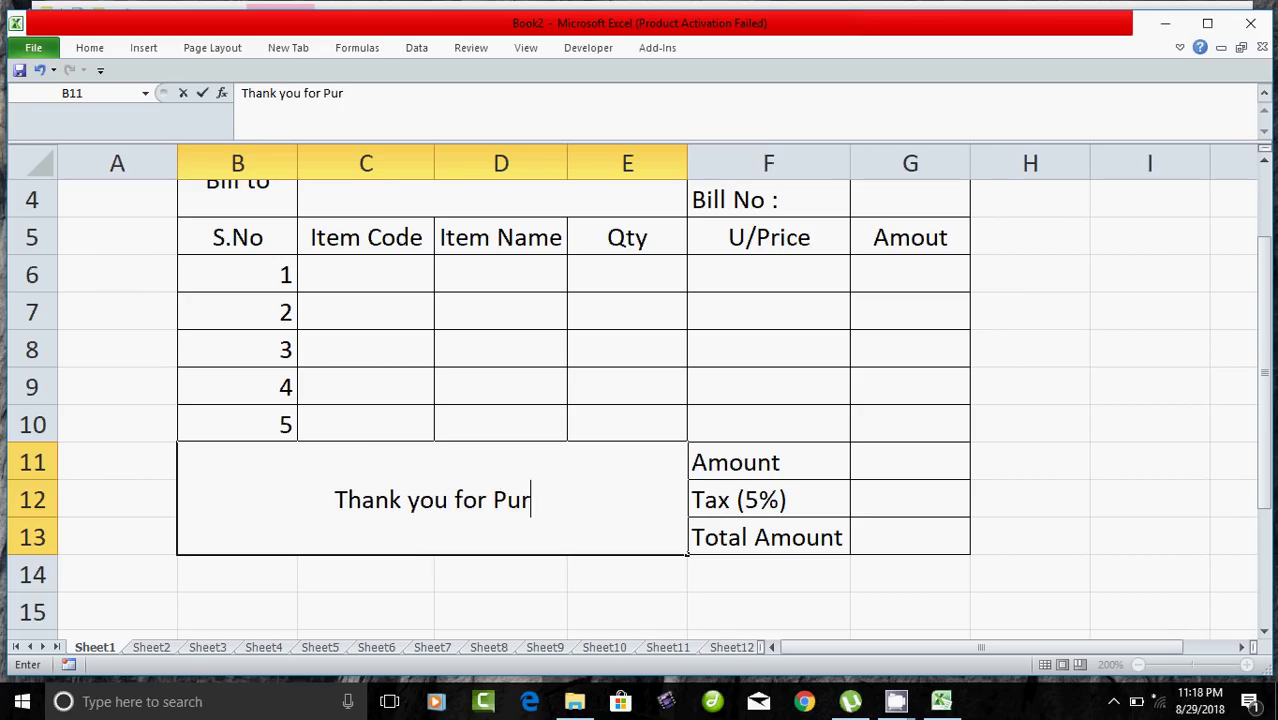
type("chase")
key("Return")
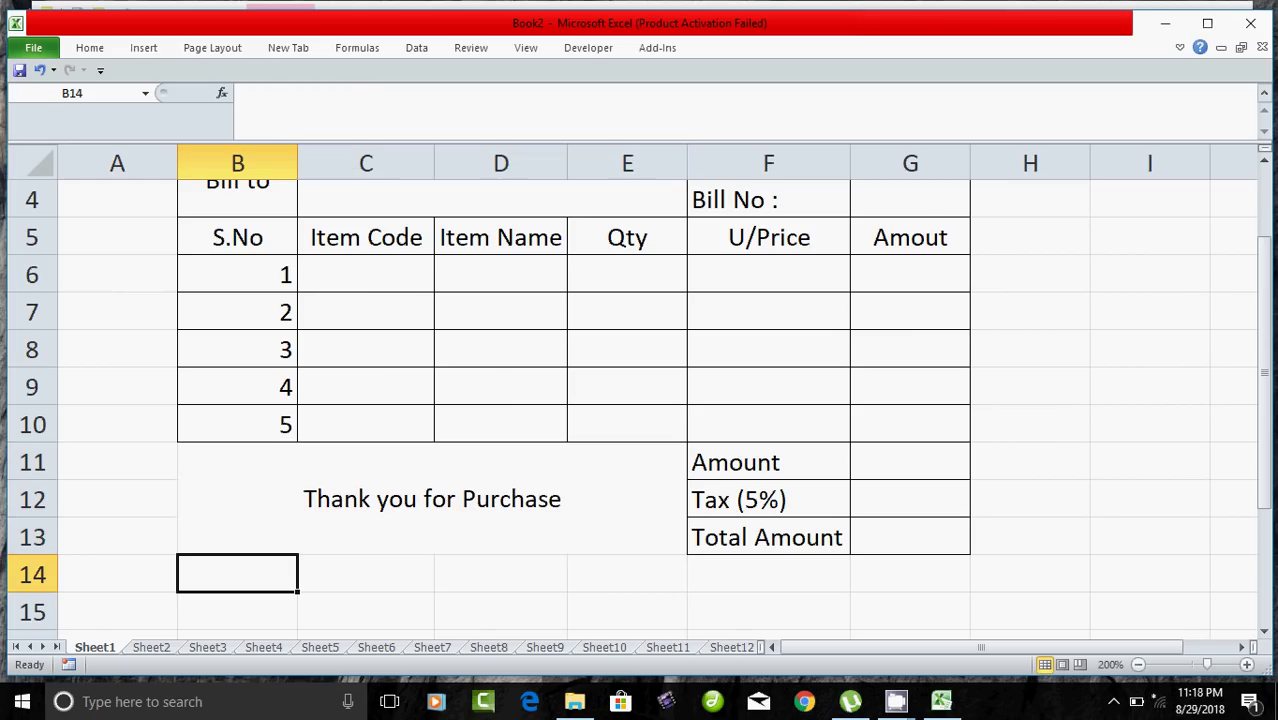
Step: Open the border choices for the thank-you block in B11 to E13
scroll(640, 400, "up", 1)
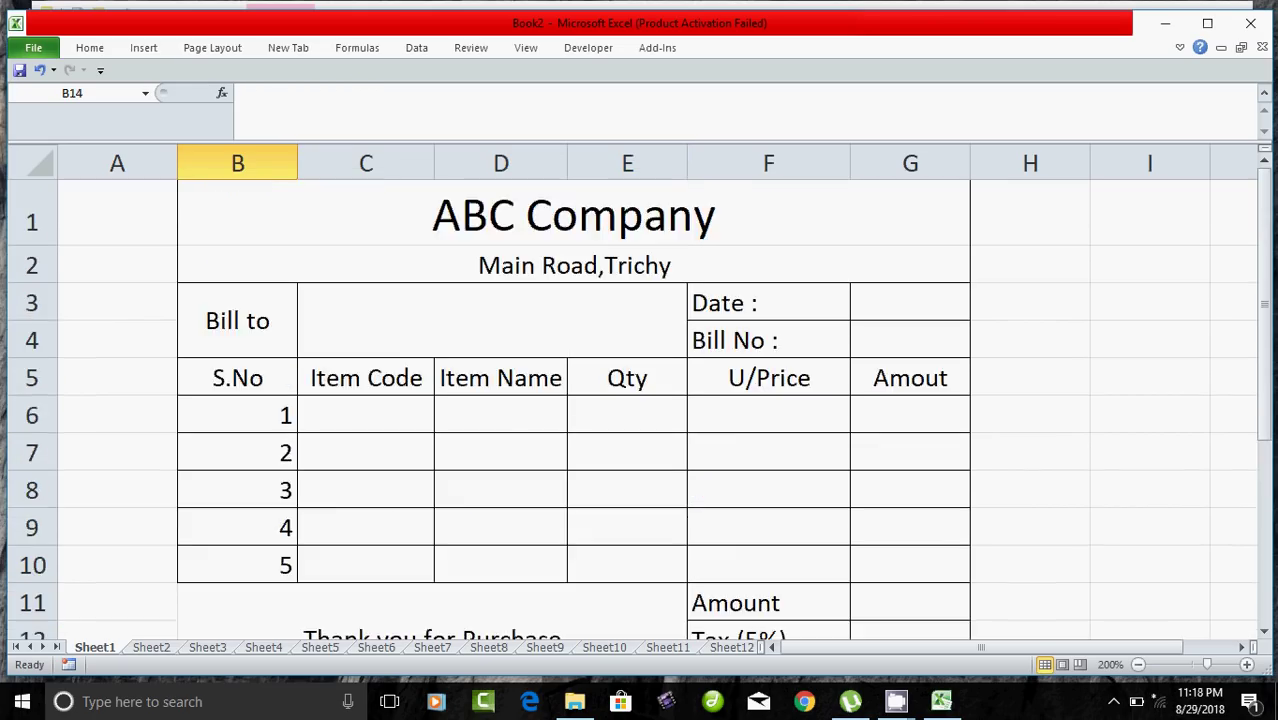
scroll(640, 400, "down", 2)
left_click(432, 386)
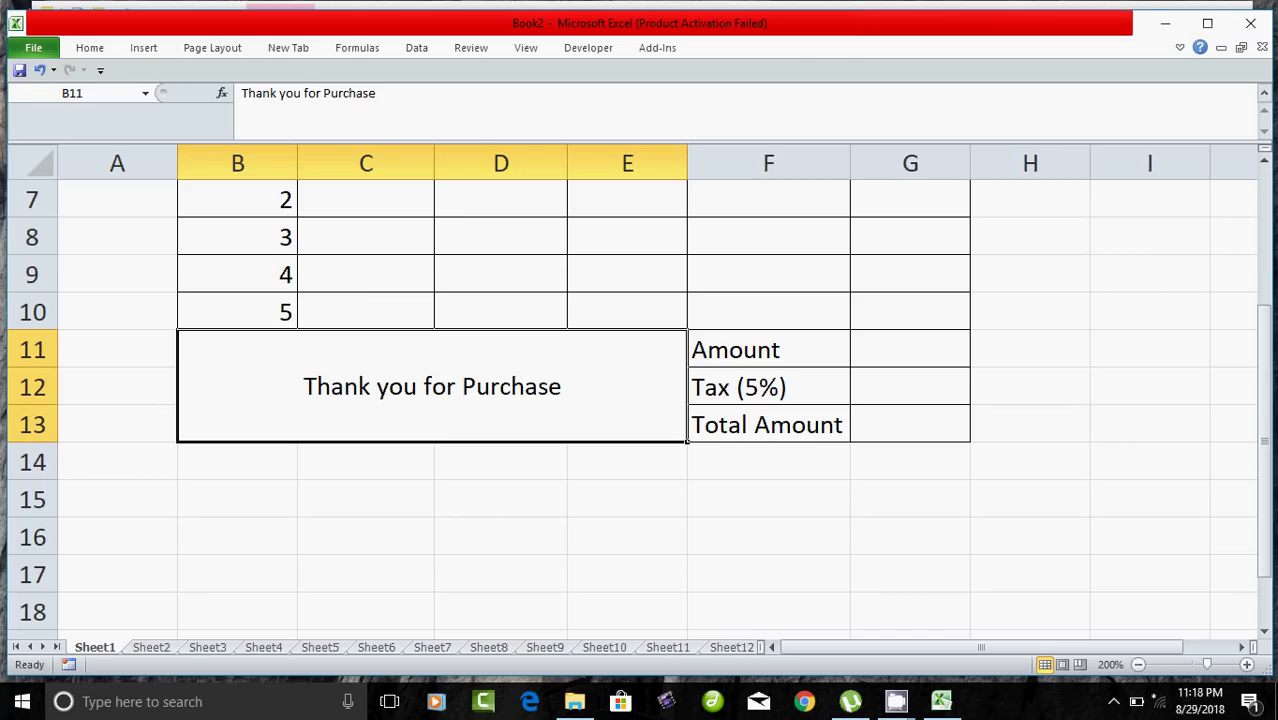
left_click(89, 47)
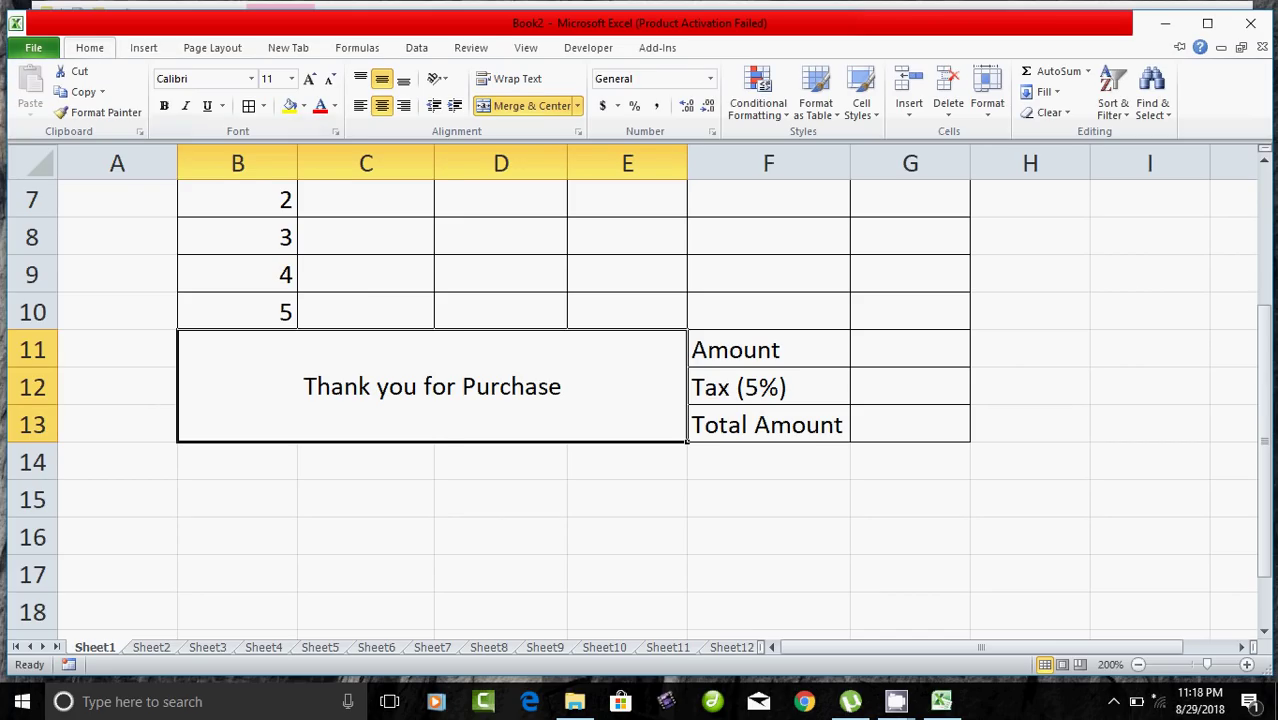
left_click(263, 106)
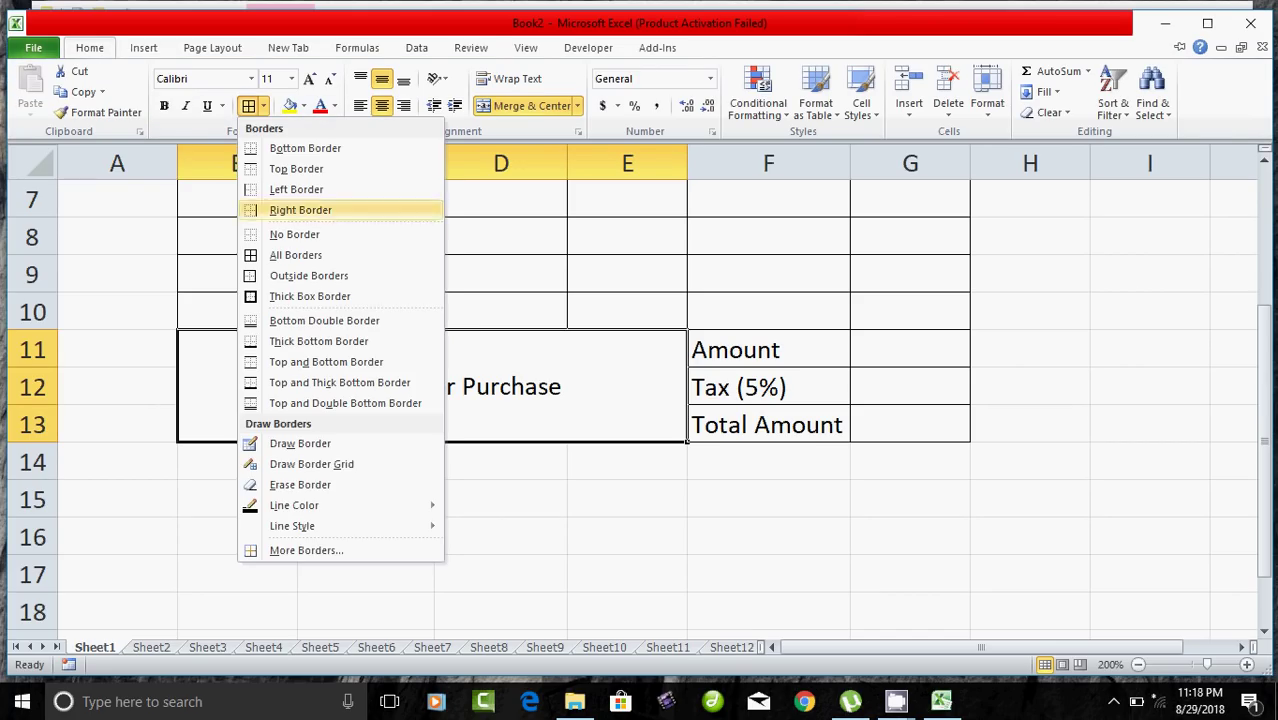
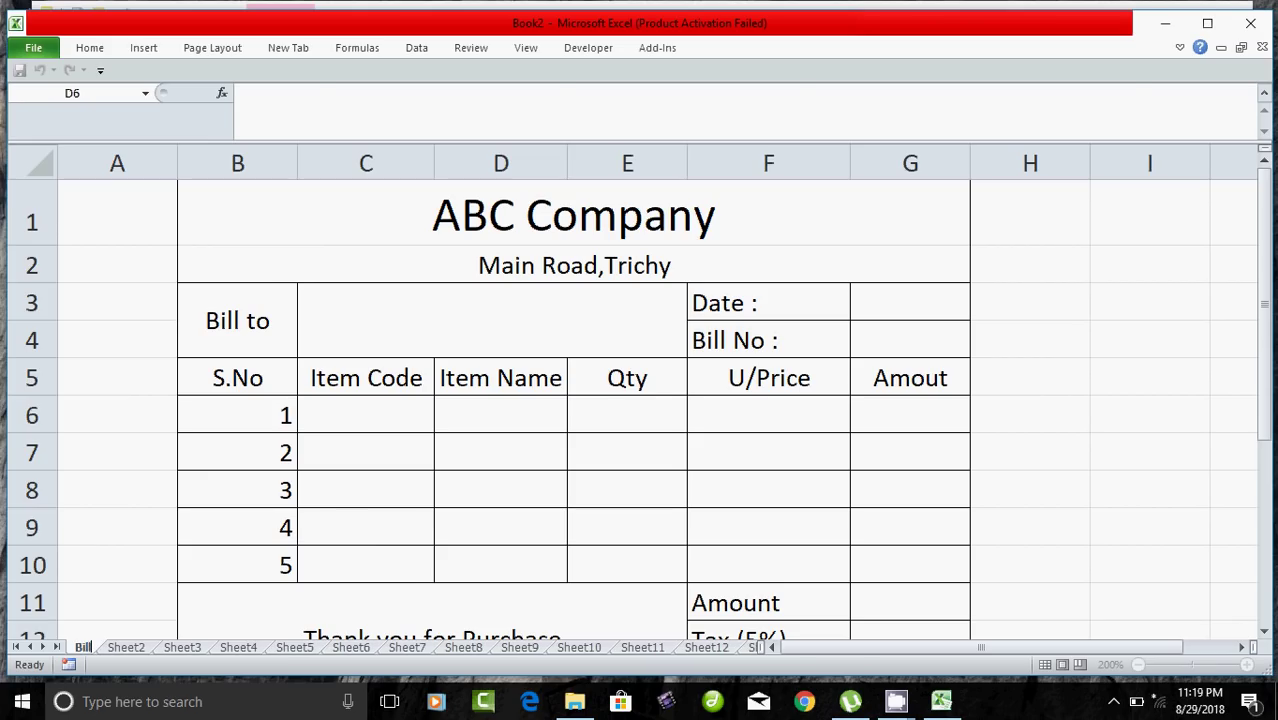
Step: Rename the first worksheet as Bill and Sheet2 as itemname
key("Return")
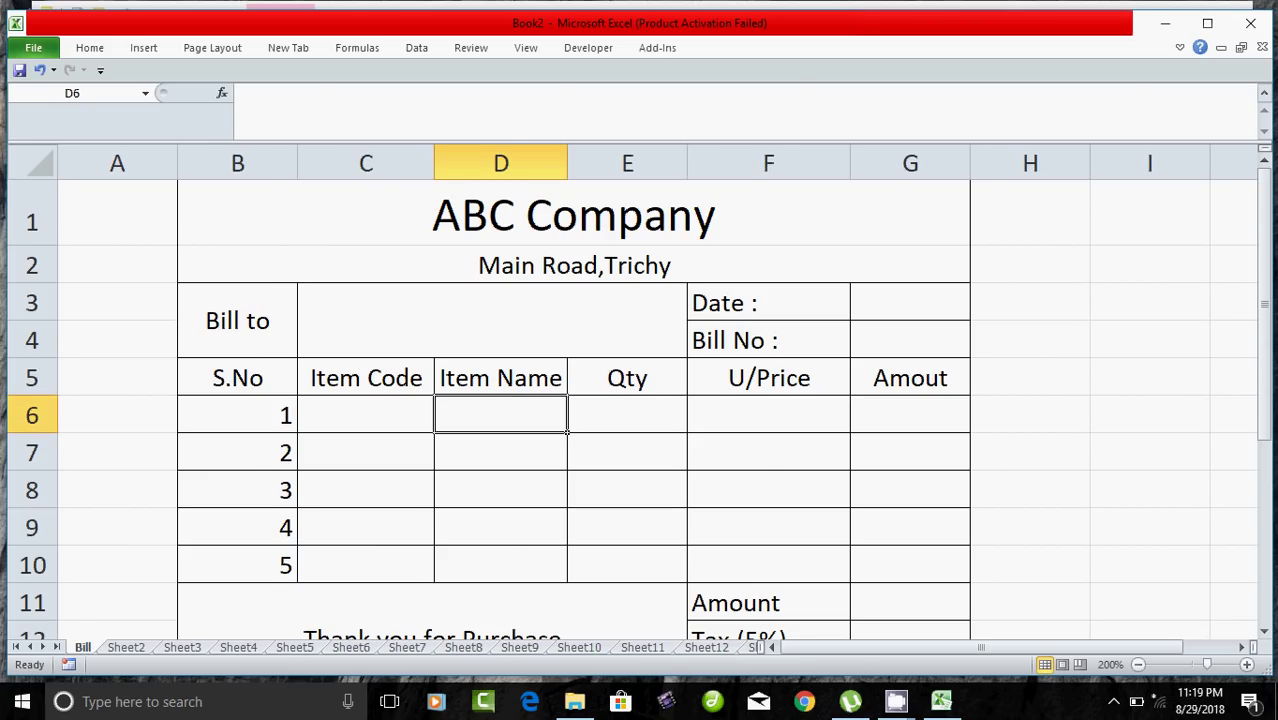
key("ctrl+Page_Down")
right_click(126, 647)
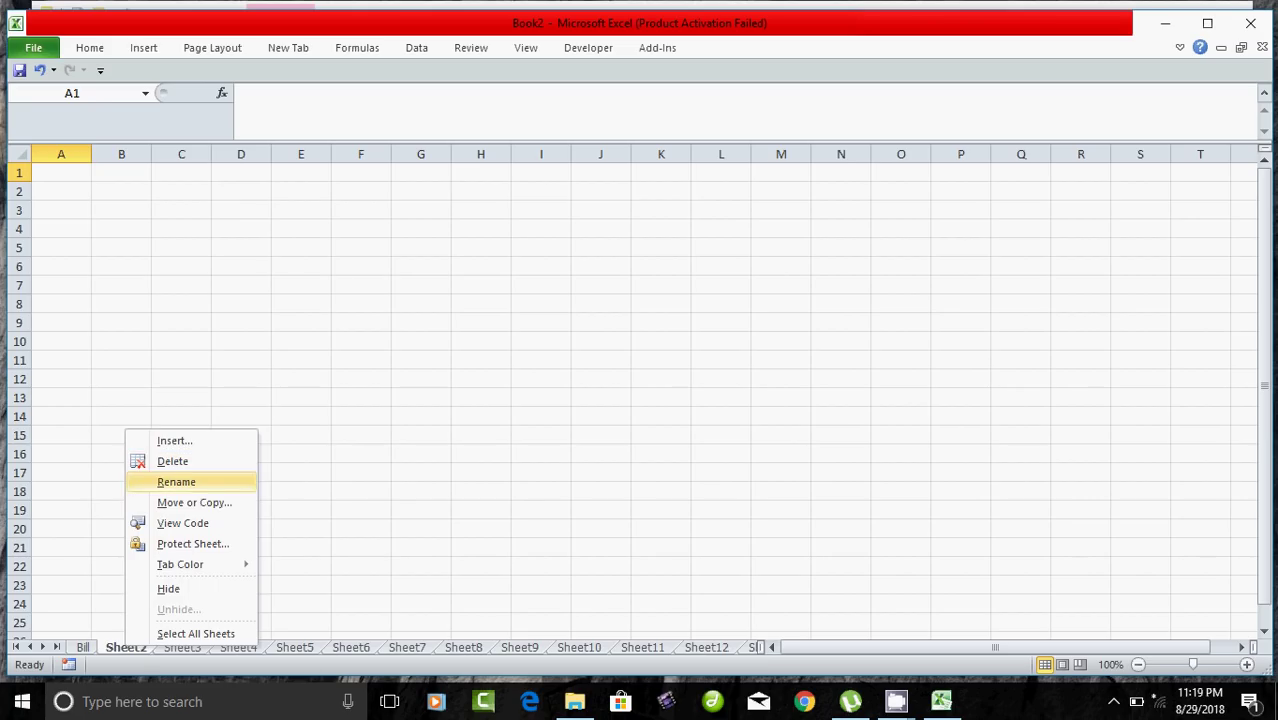
key("Return")
type("produ")
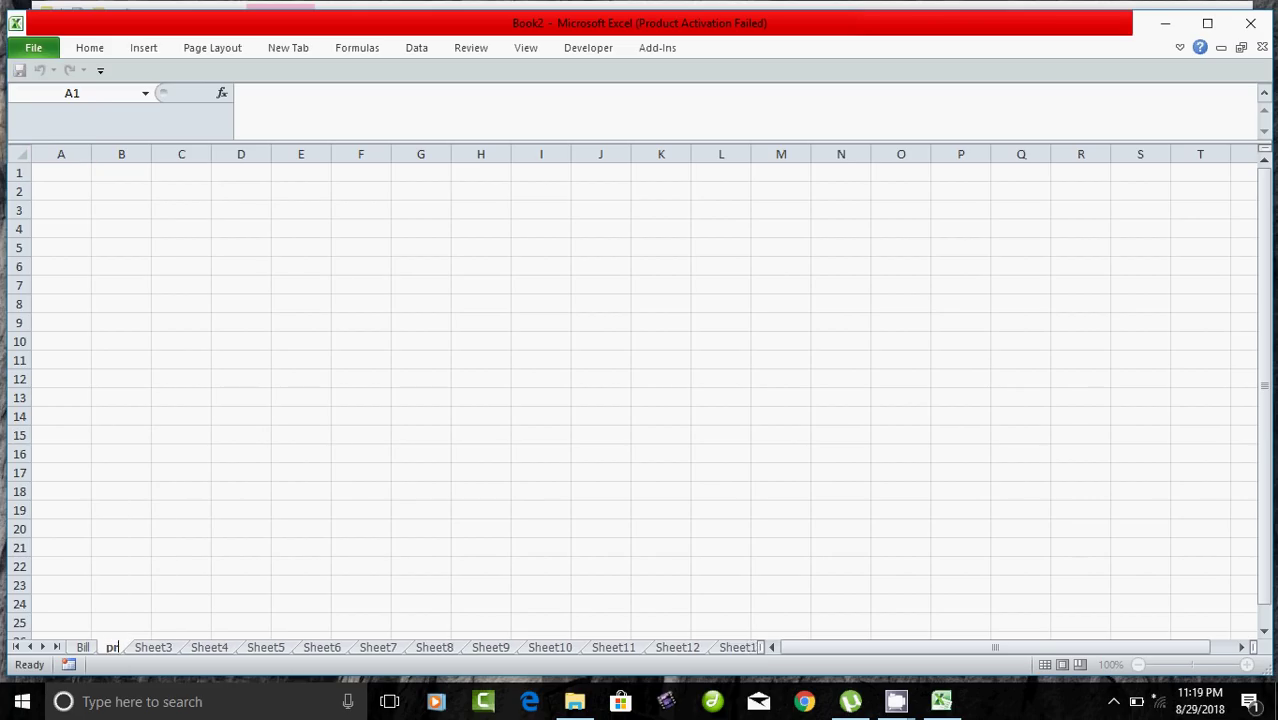
key("BackSpace")
key("BackSpace")
key("BackSpace")
key("BackSpace")
key("BackSpace")
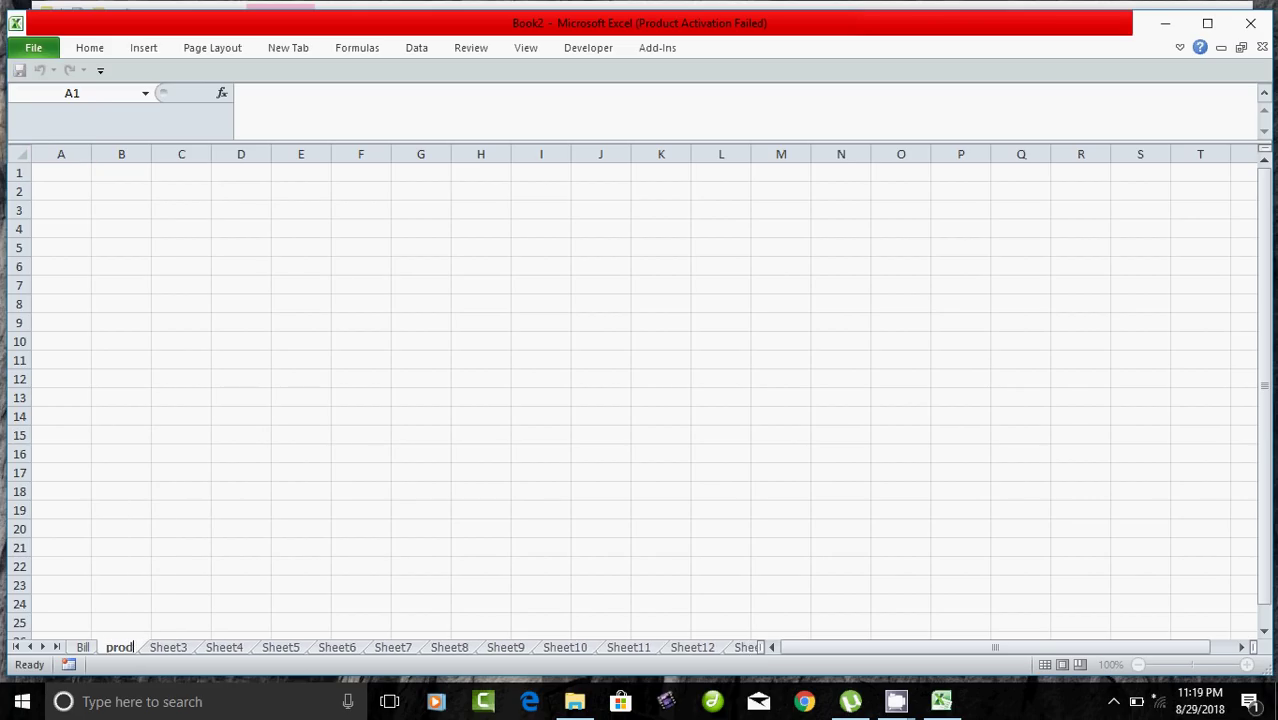
type("itemname")
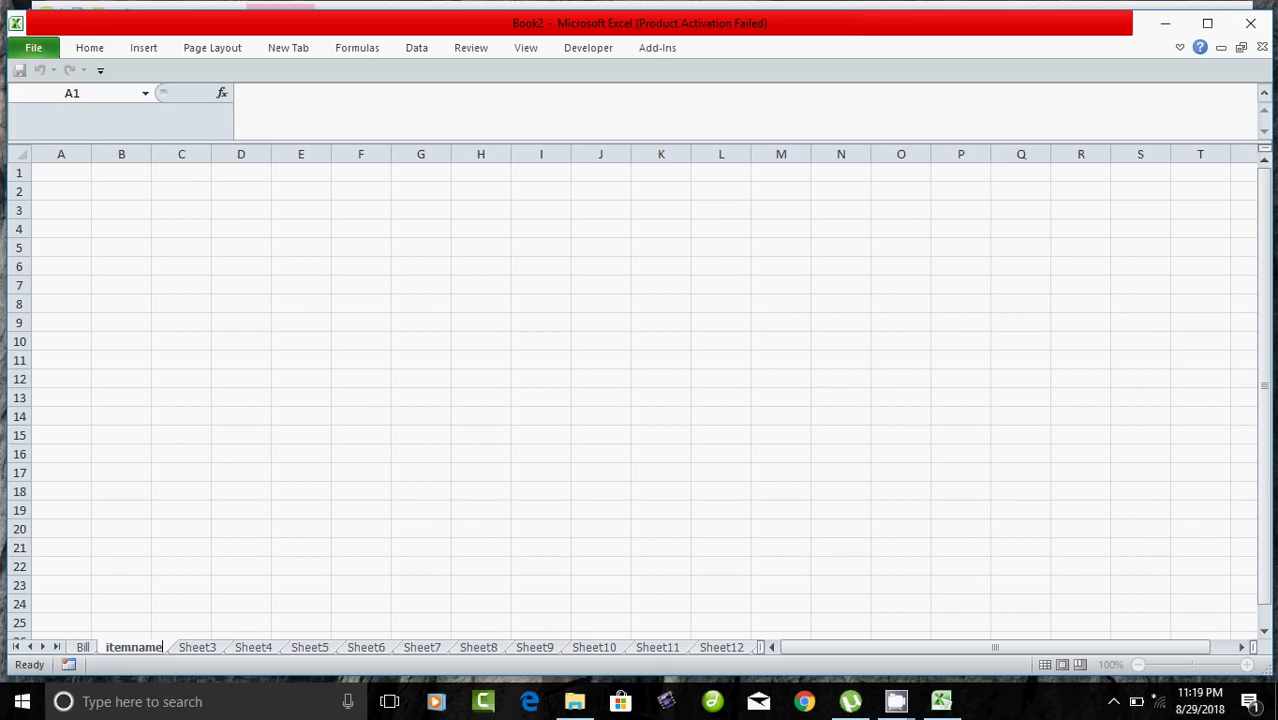
key("Return")
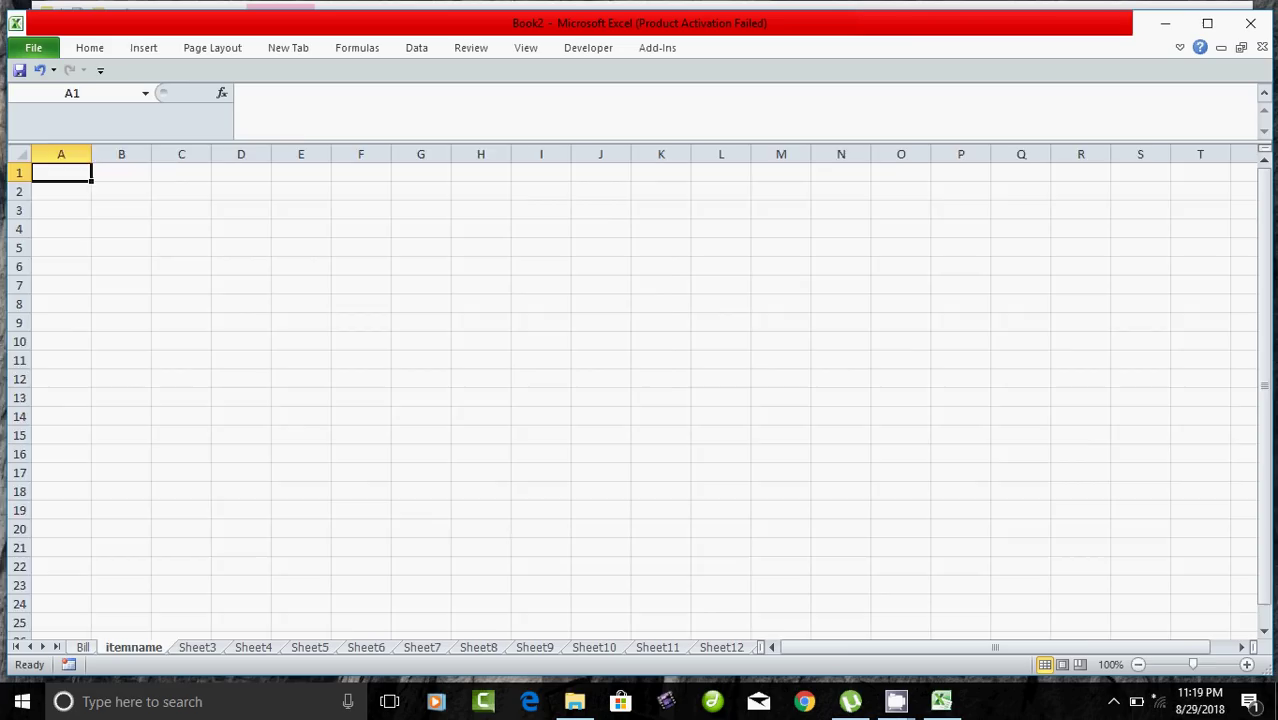
Step: Set the zoom of the itemname sheet to 200%
key("ctrl+Page_Up")
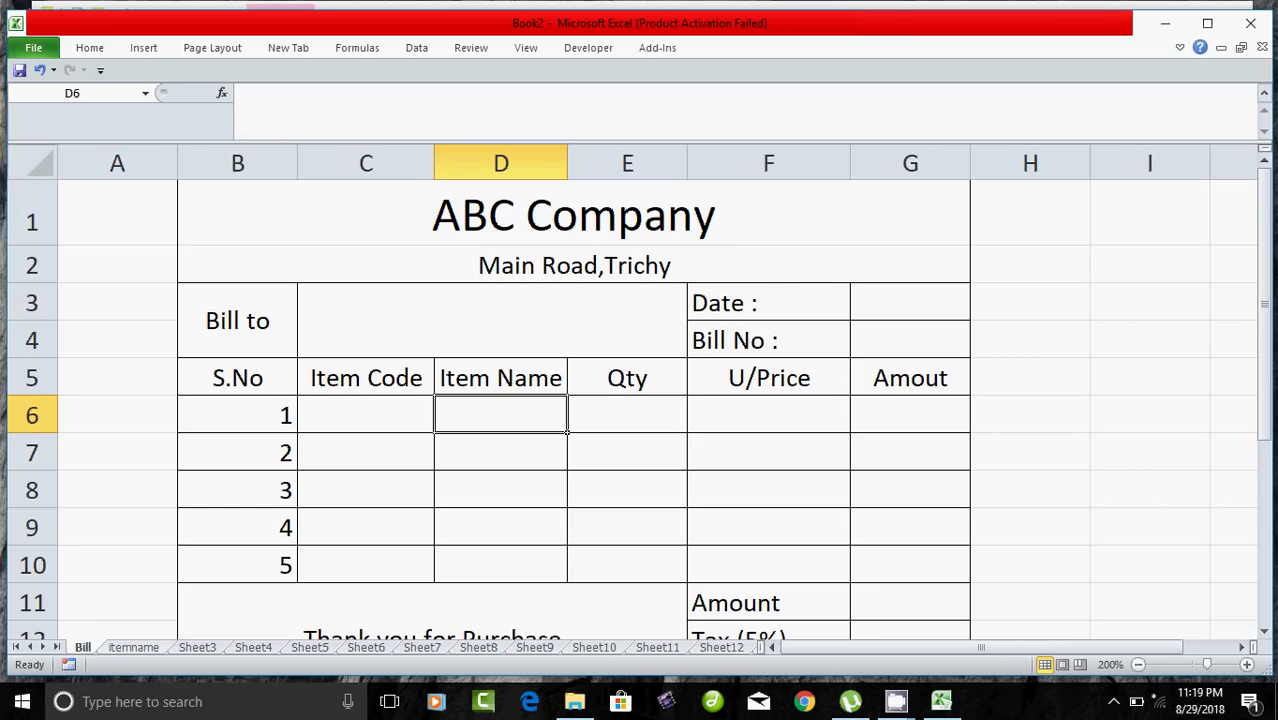
key("ctrl+Page_Down")
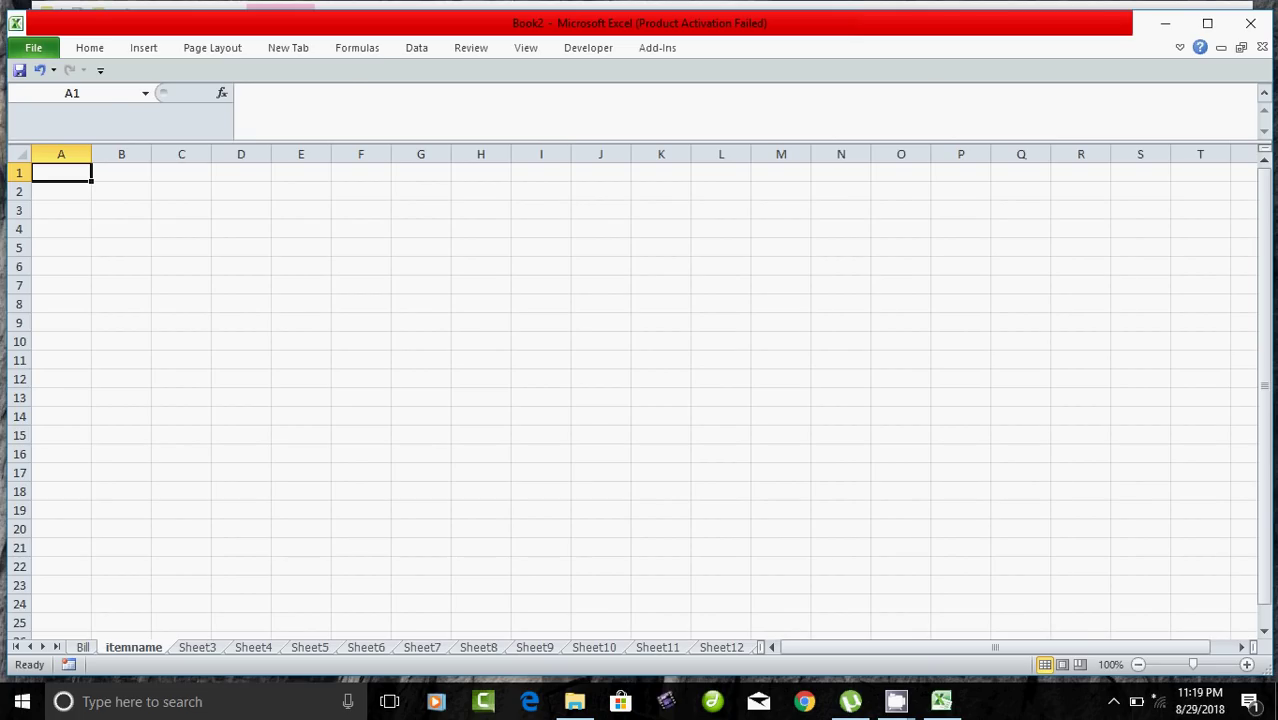
left_click(525, 47)
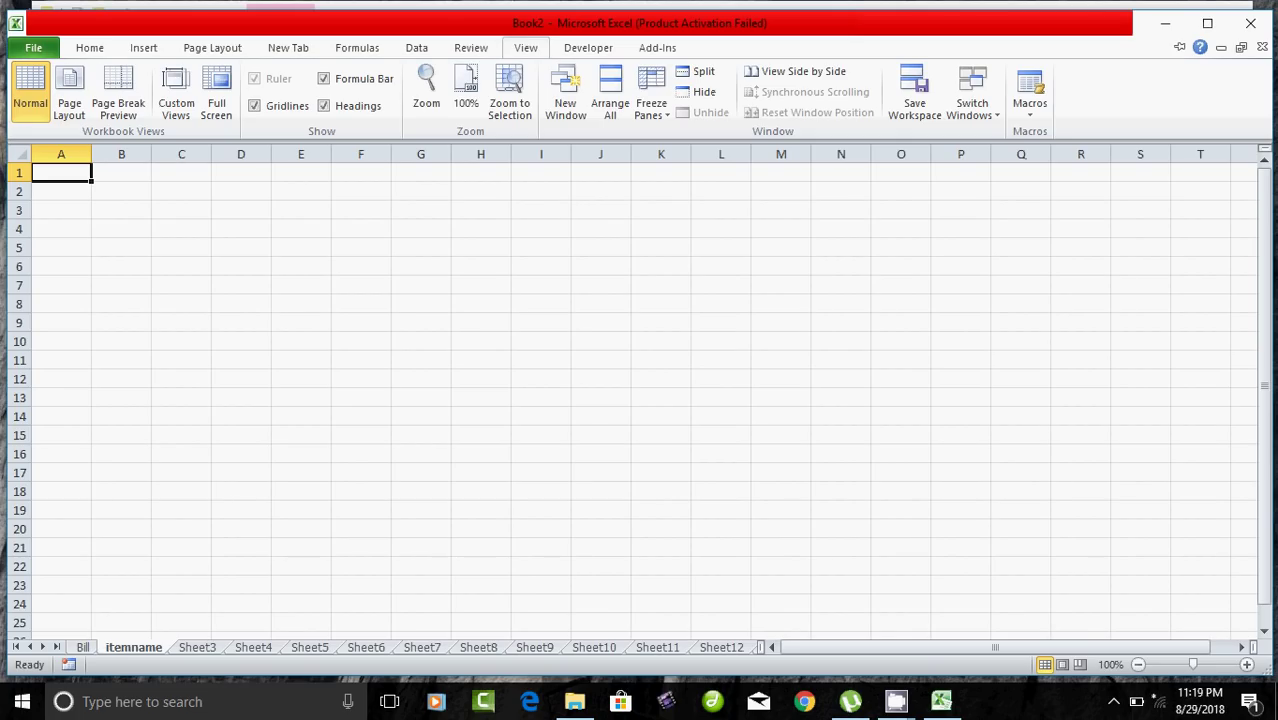
left_click(426, 90)
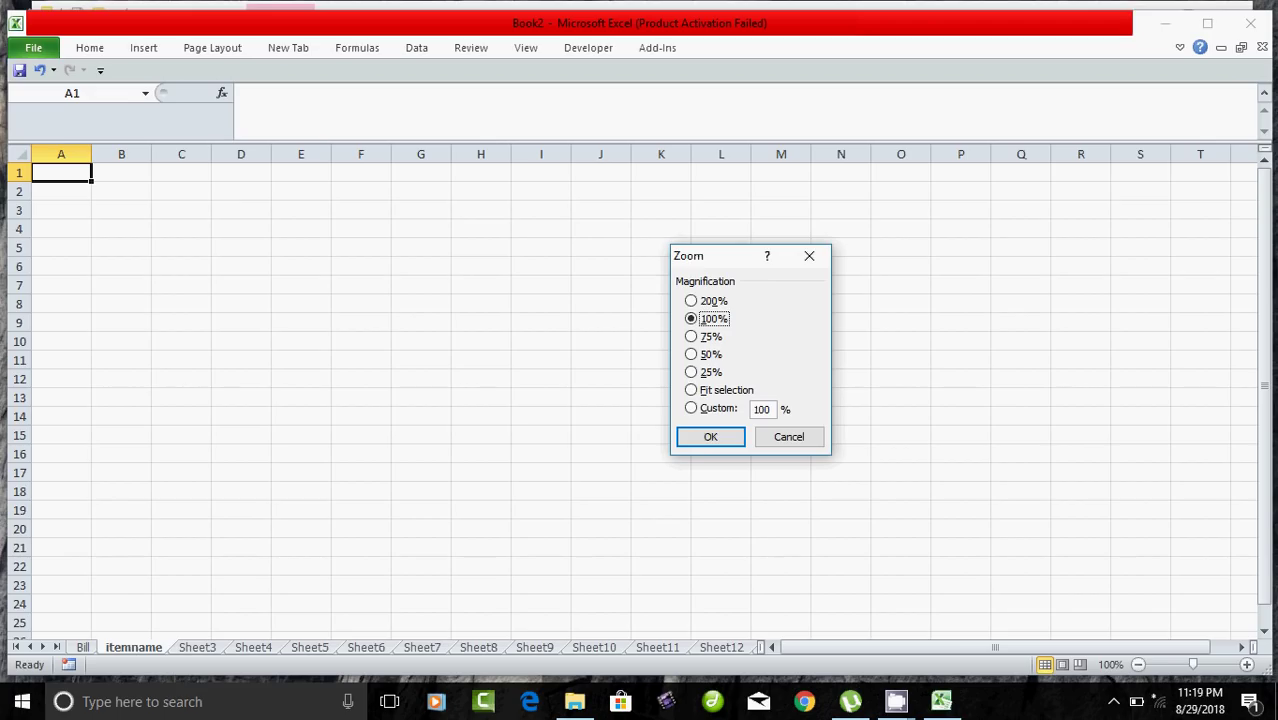
key("Up")
key("Return")
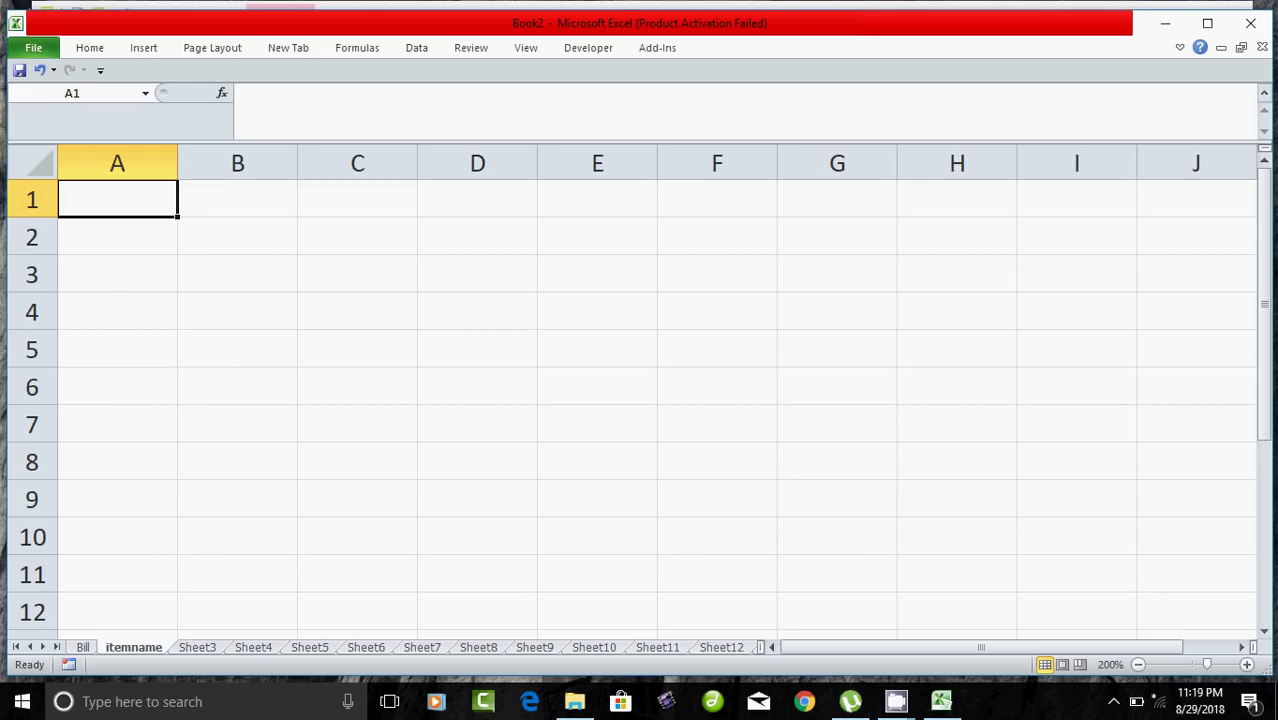
Step: Enter the item codes A001, A002, A003, A004 and A005 in cells A1 to A5 of the itemname sheet
left_click_drag(117, 199, 117, 387)
left_click(117, 199)
type("A")
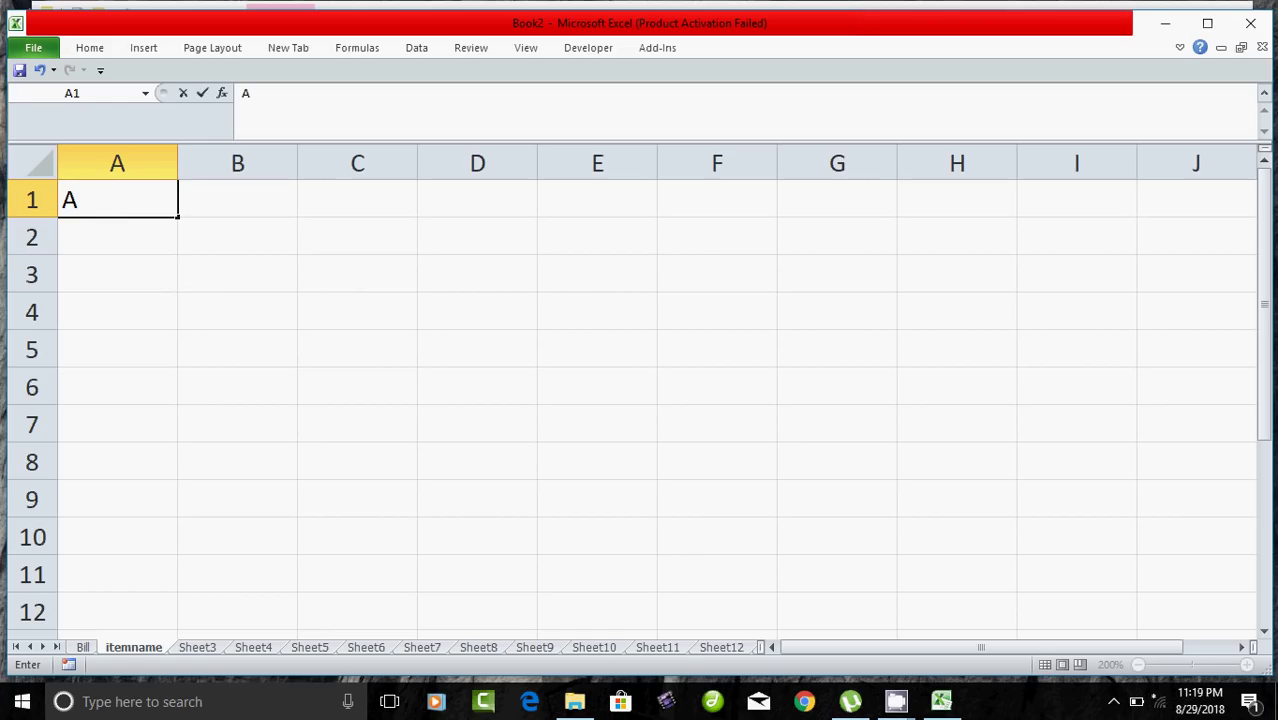
type("001")
key("Return")
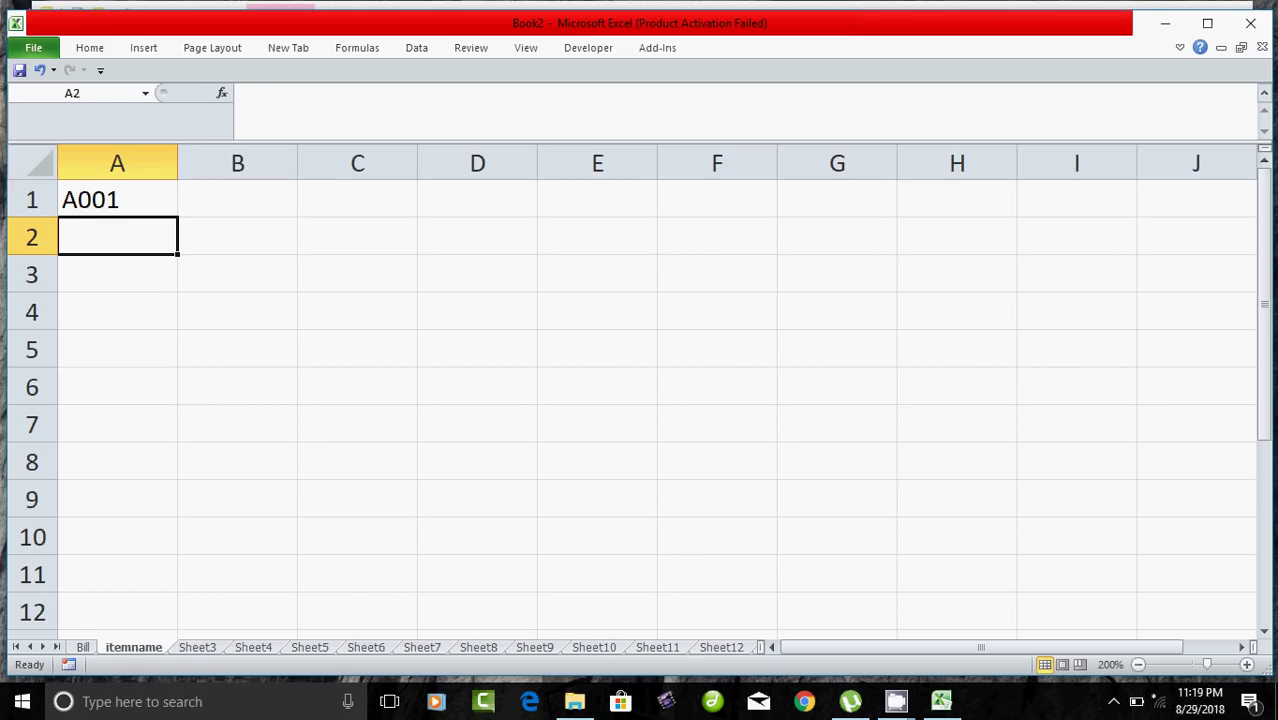
type("A002")
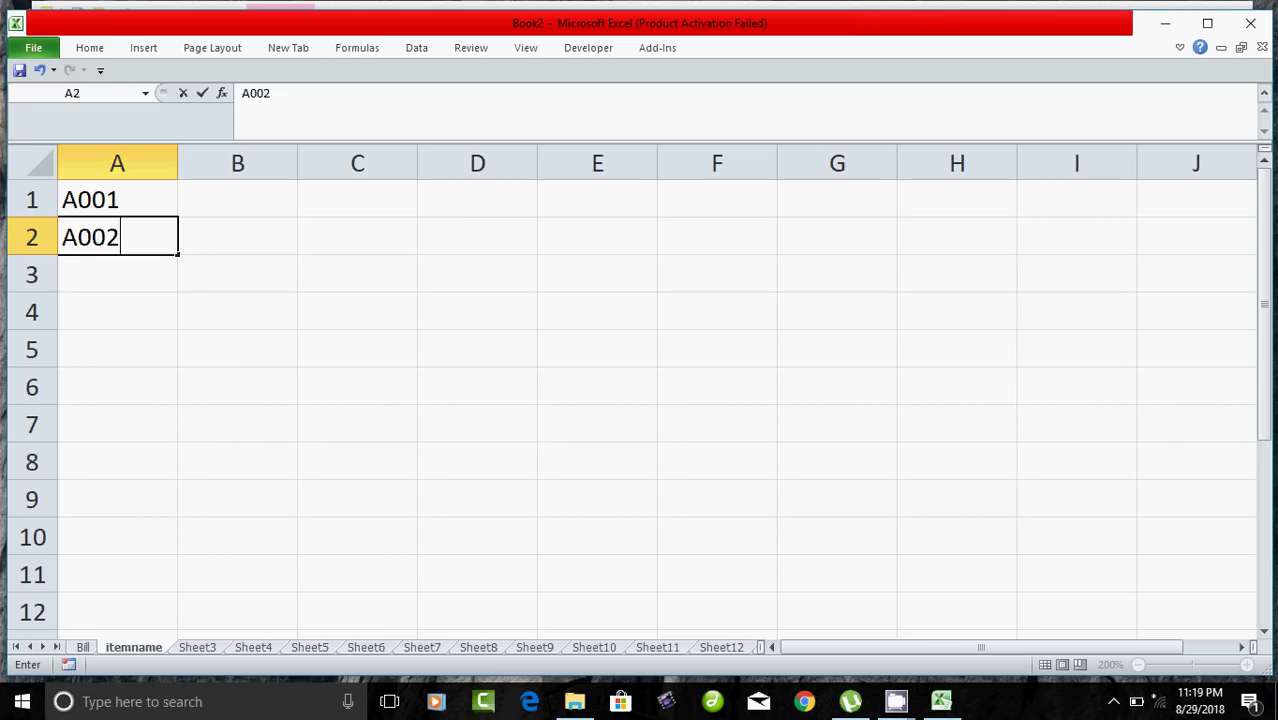
key("Return")
type("A")
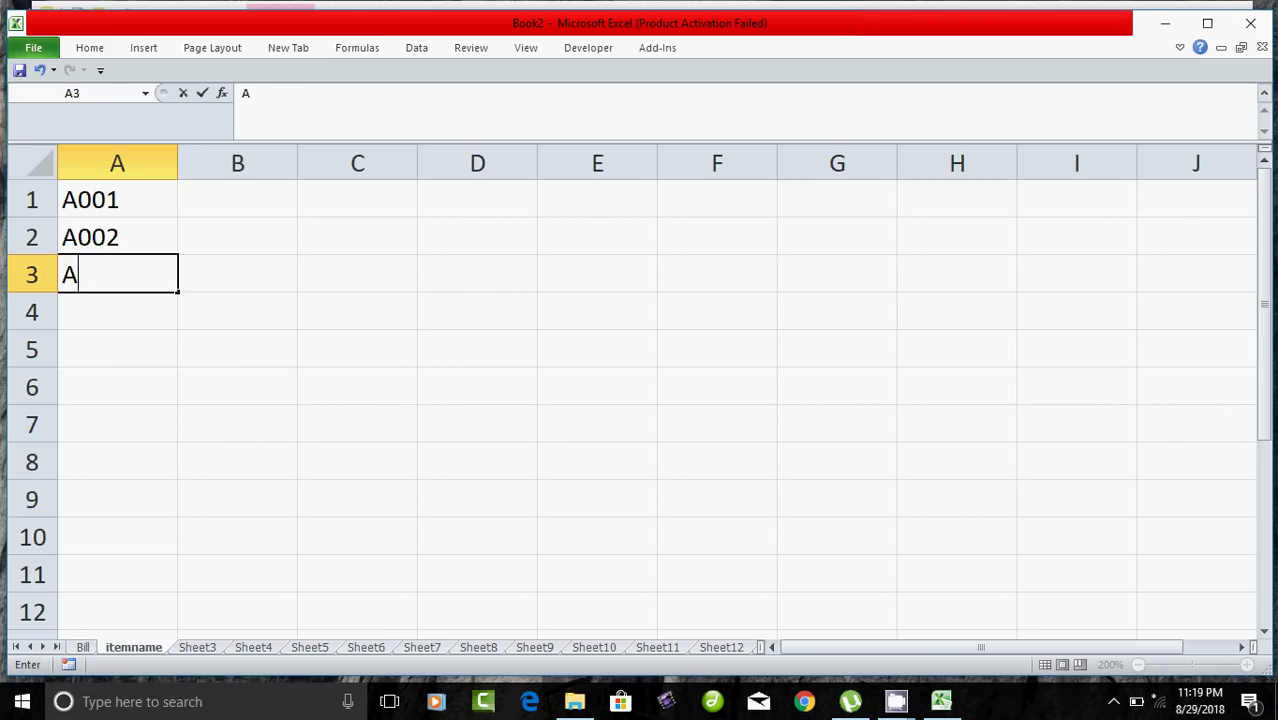
type("003")
key("Return")
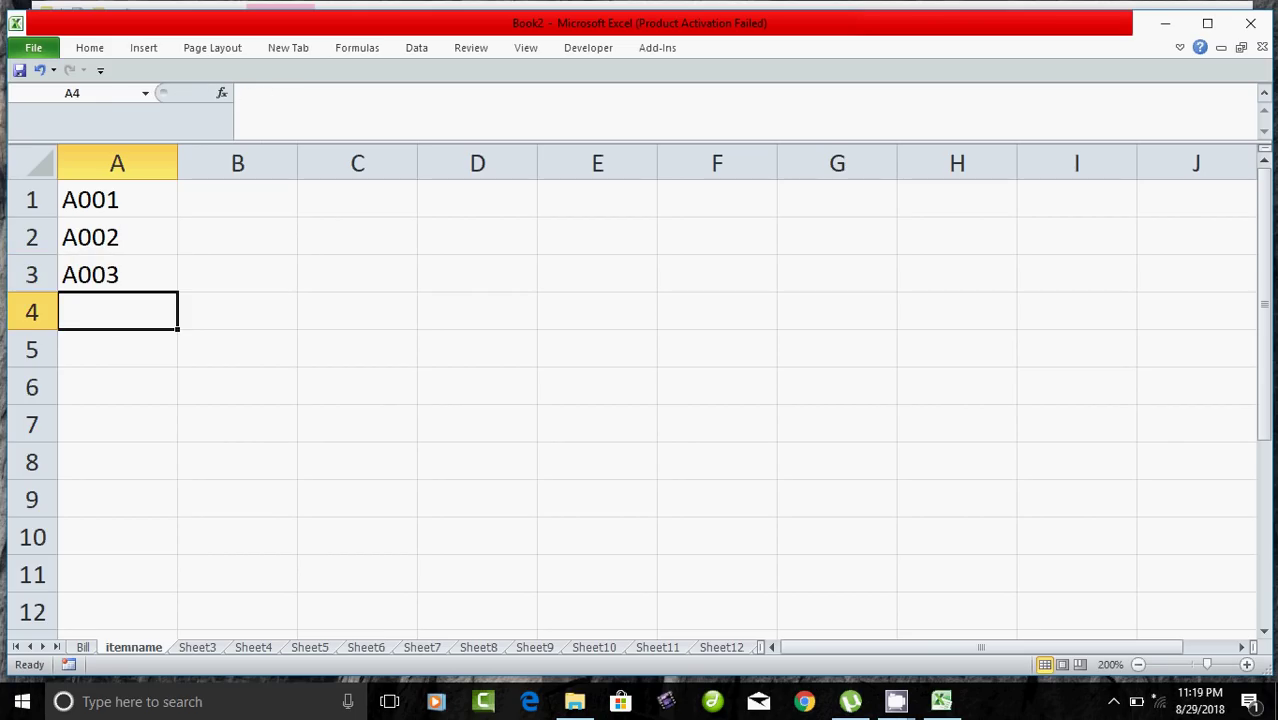
type("A004")
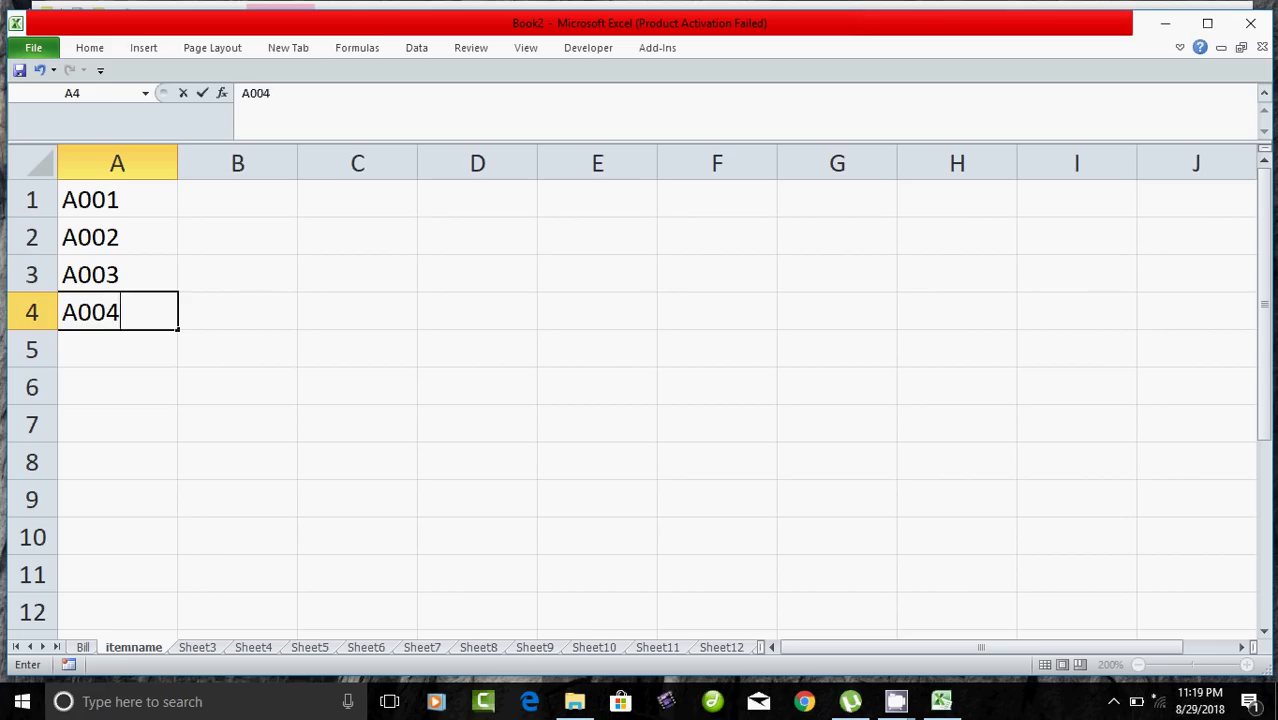
key("Return")
type("A005")
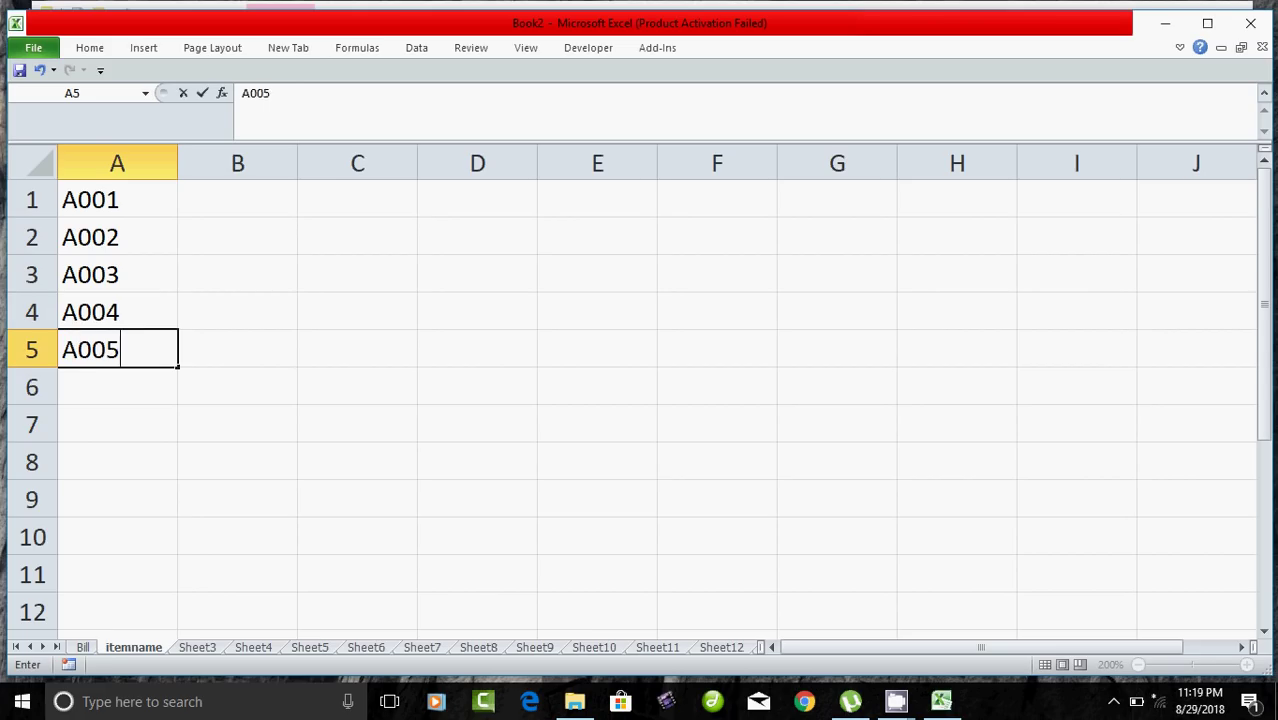
key("Return")
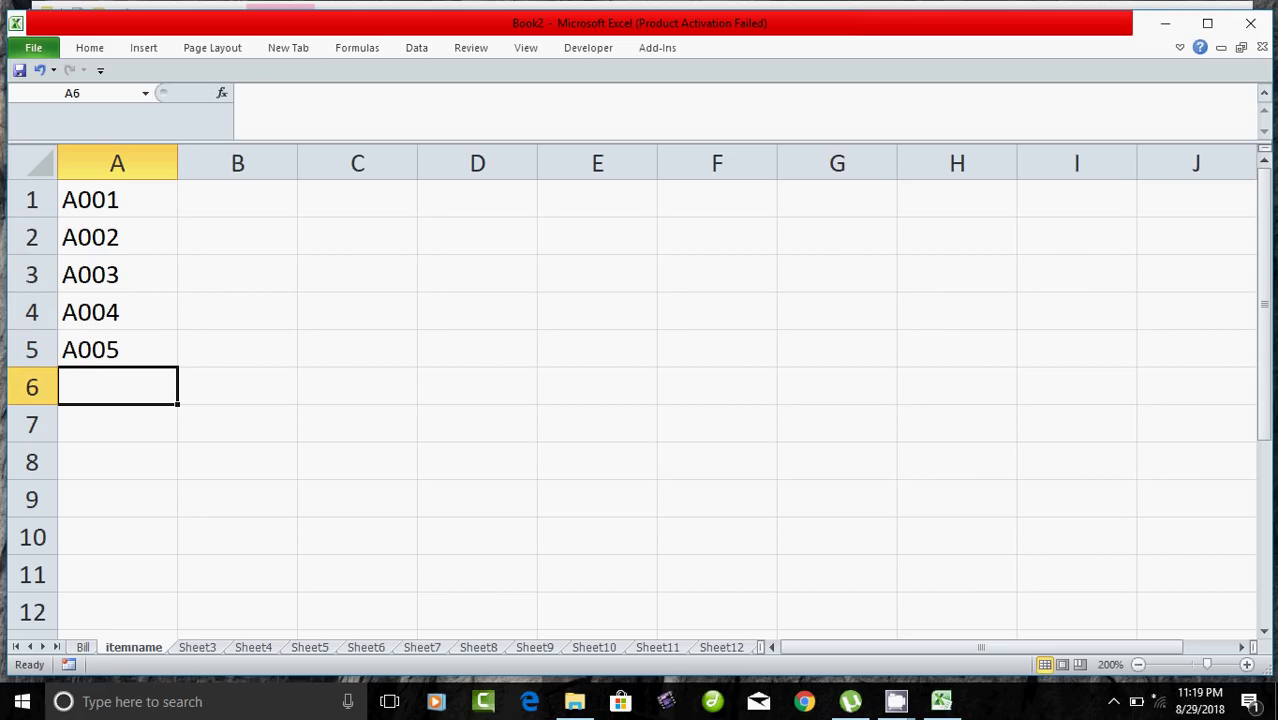
Step: Enter the item names Pencil, Pen and Note Book in cells B1 to B3 of the itemname sheet
left_click(237, 199)
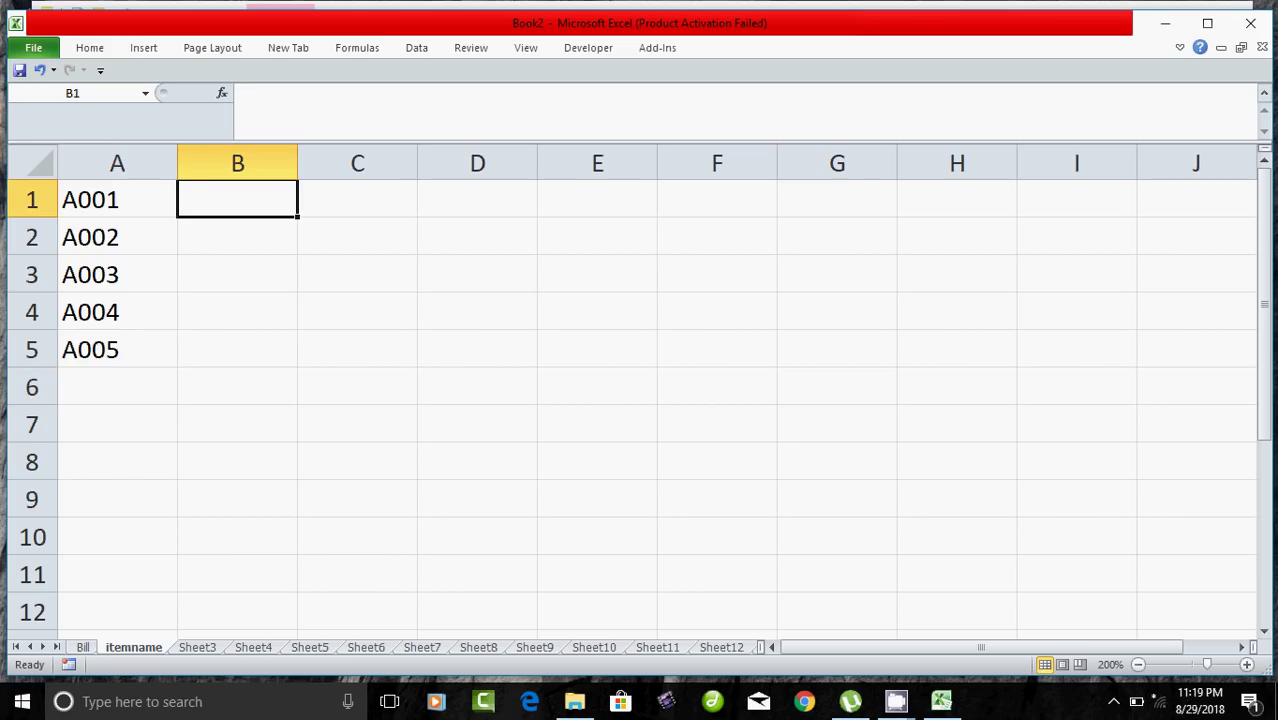
type("Pencil")
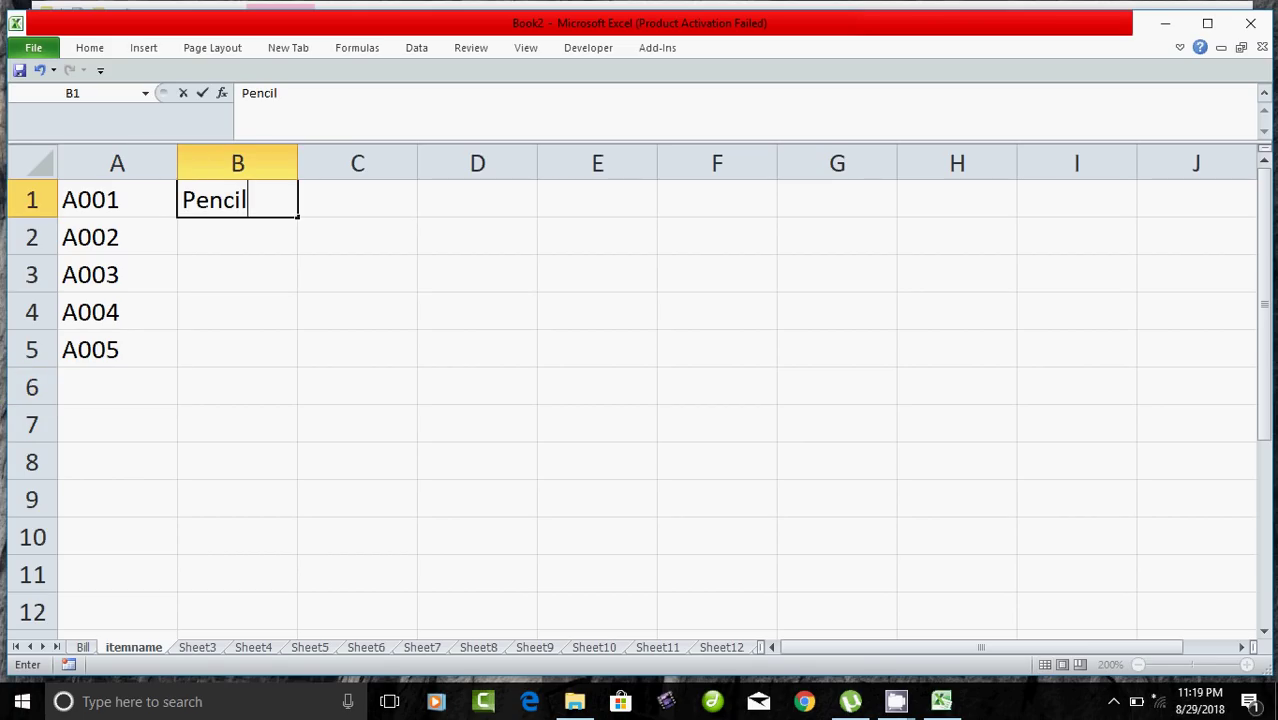
key("Return")
type("Pen")
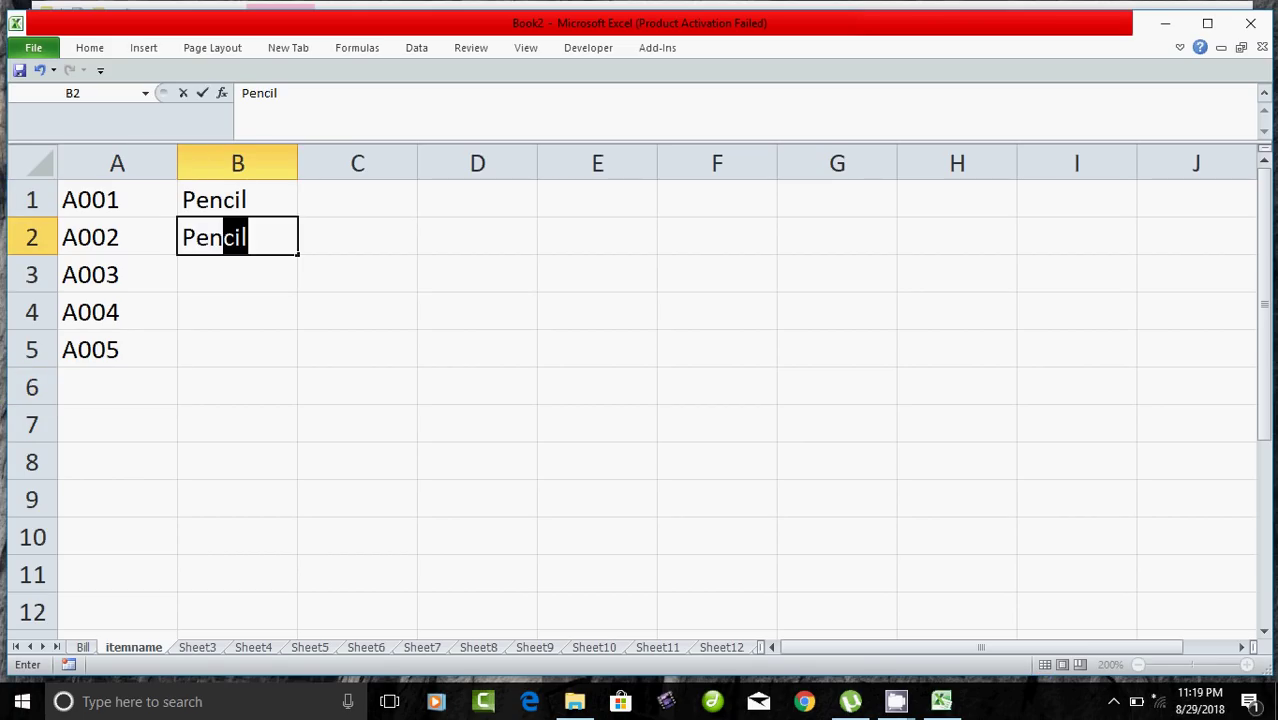
key("Delete")
key("Return")
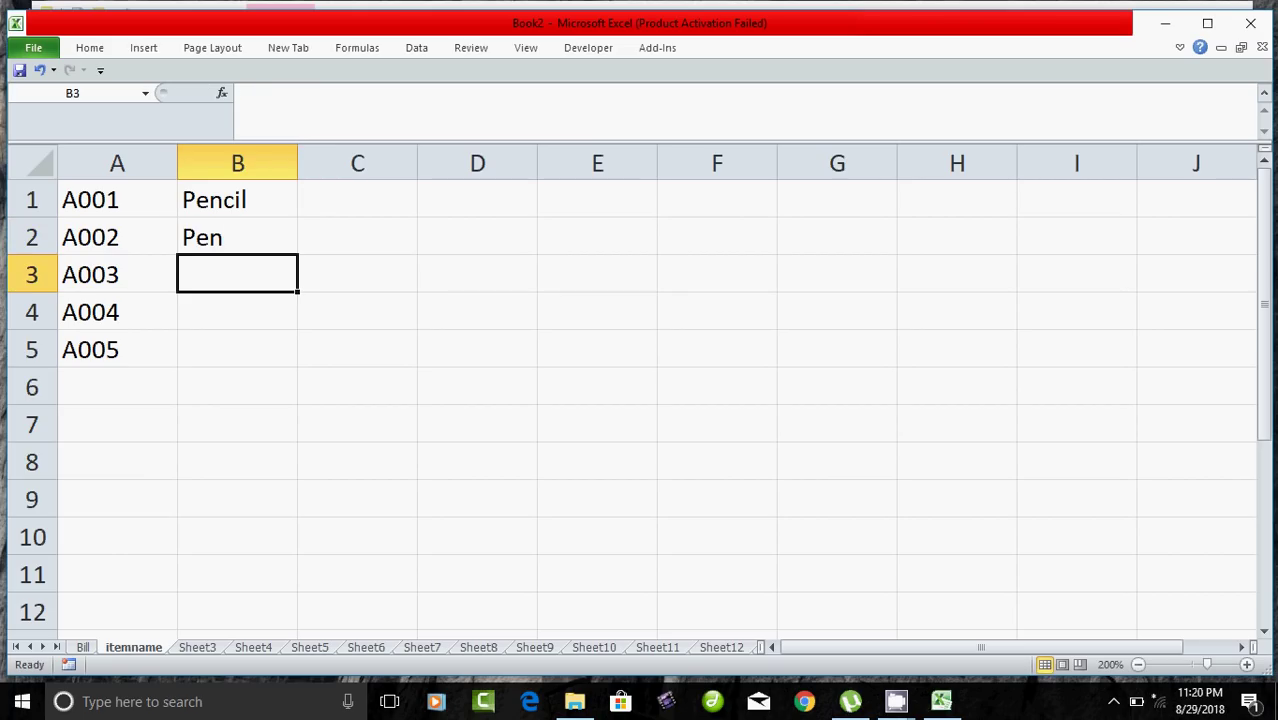
type("Note B")
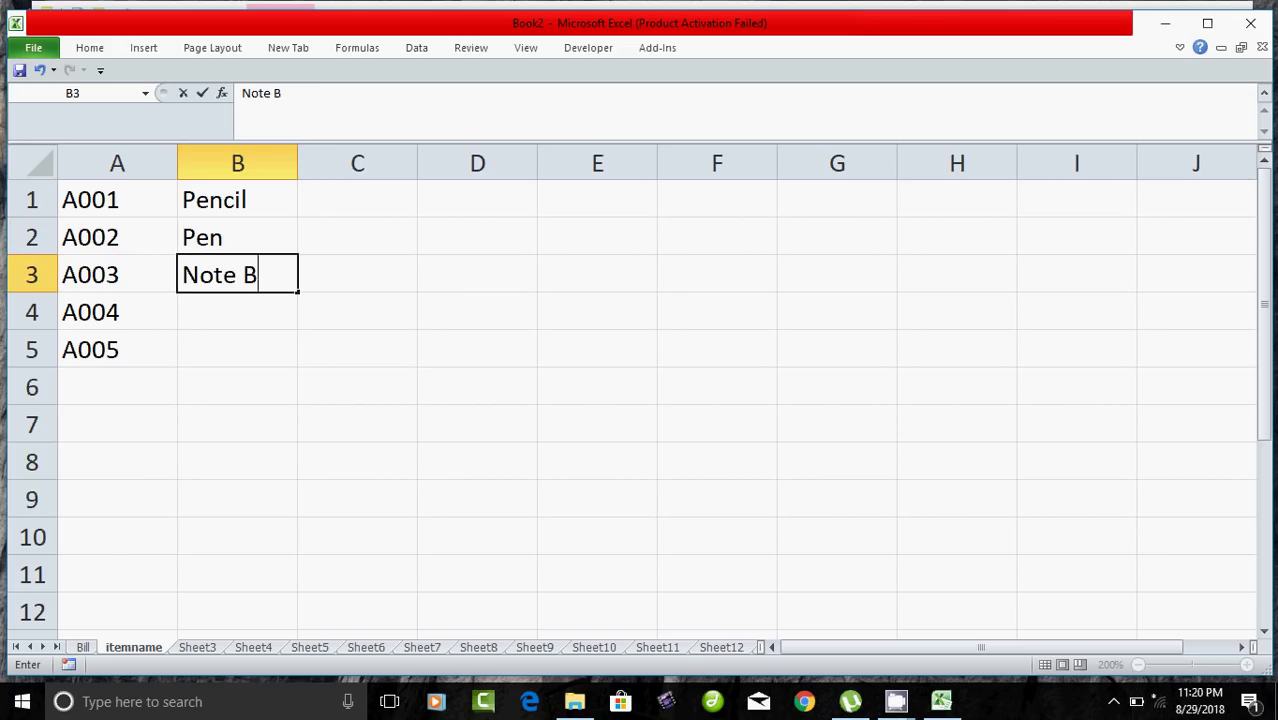
type("ook")
key("Return")
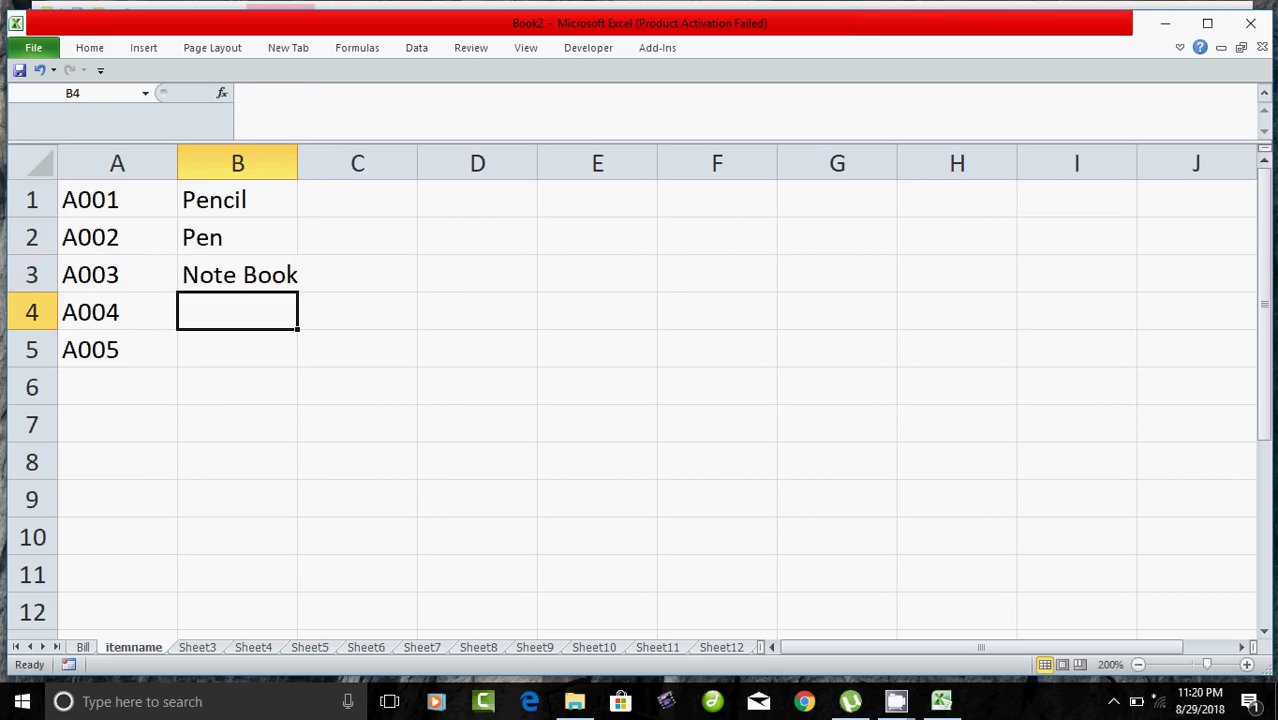
Step: Enter the item names Eraser and Sharpner in cells B4 and B5
type("Eraser")
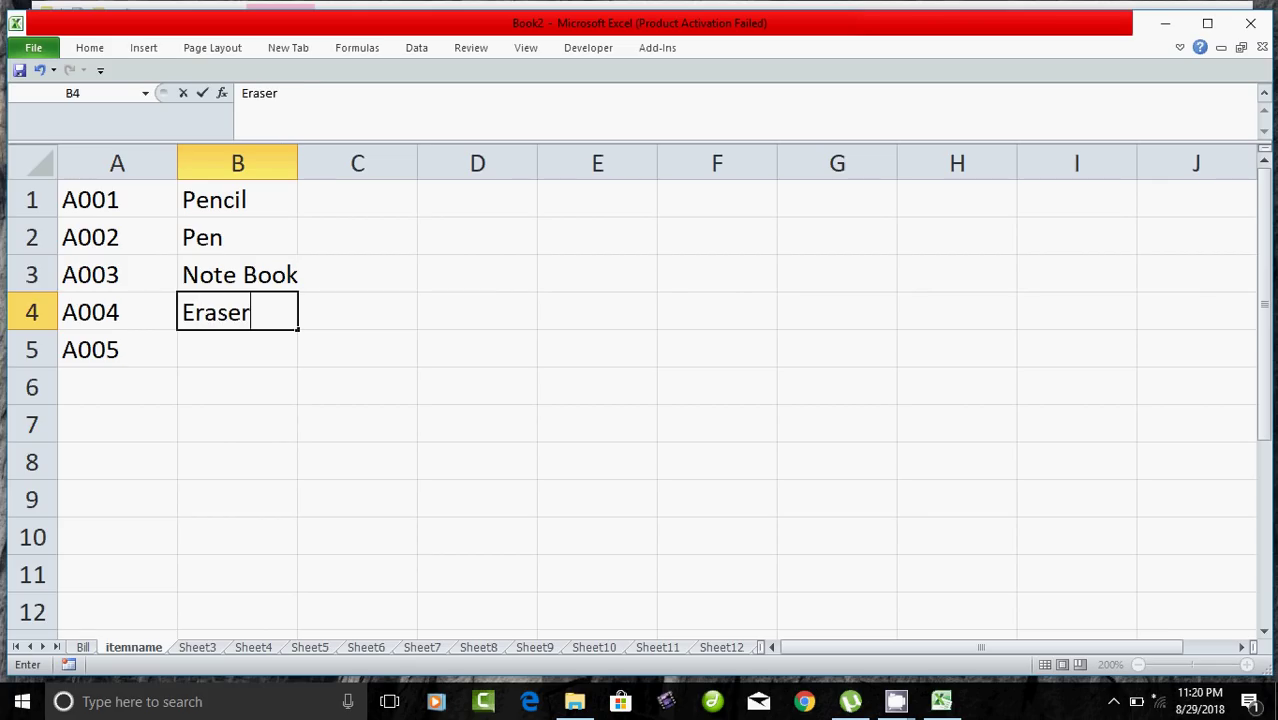
key("Return")
key("shift+Left")
type("S")
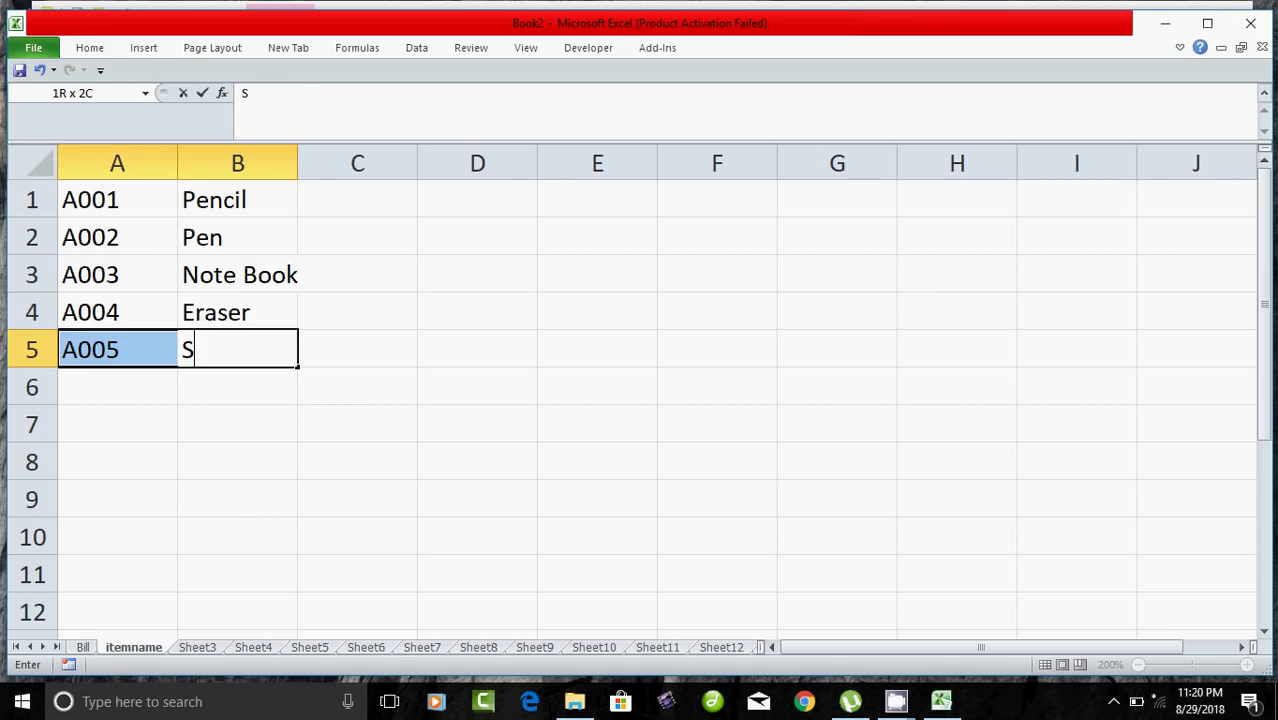
type("j")
left_click(237, 424)
double_click(237, 349)
key("BackSpace")
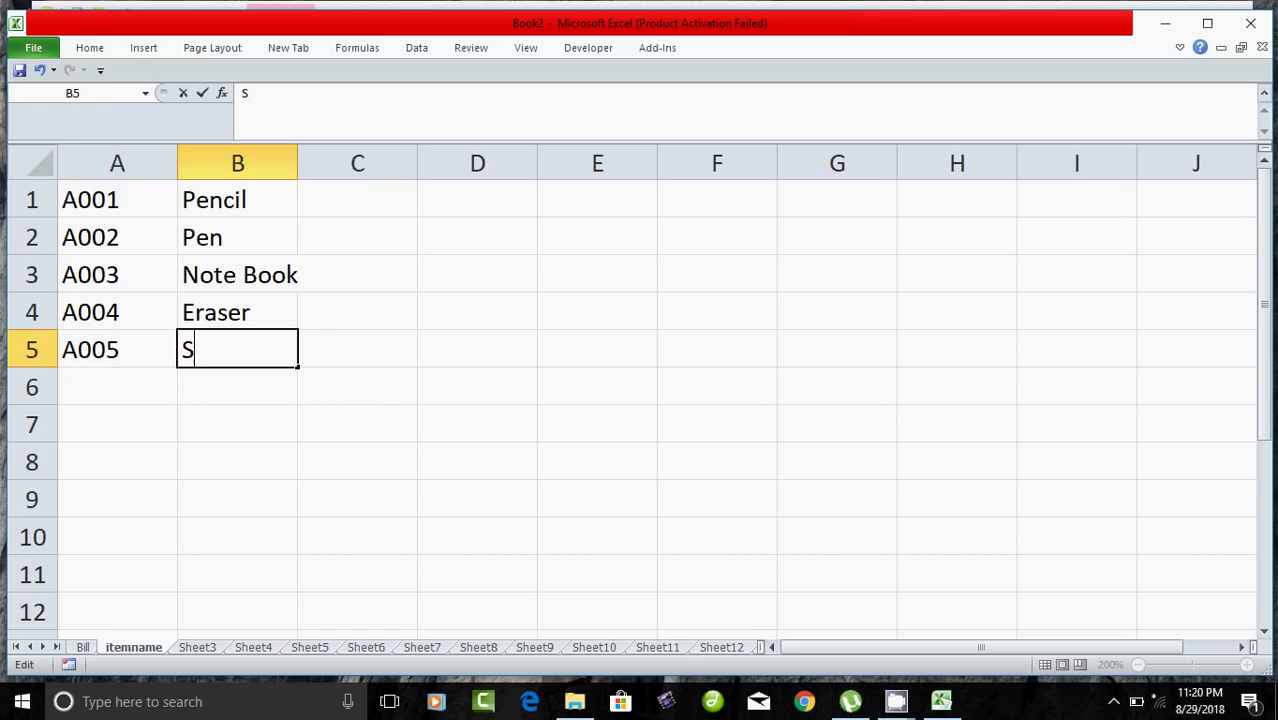
type("harpo")
key("BackSpace")
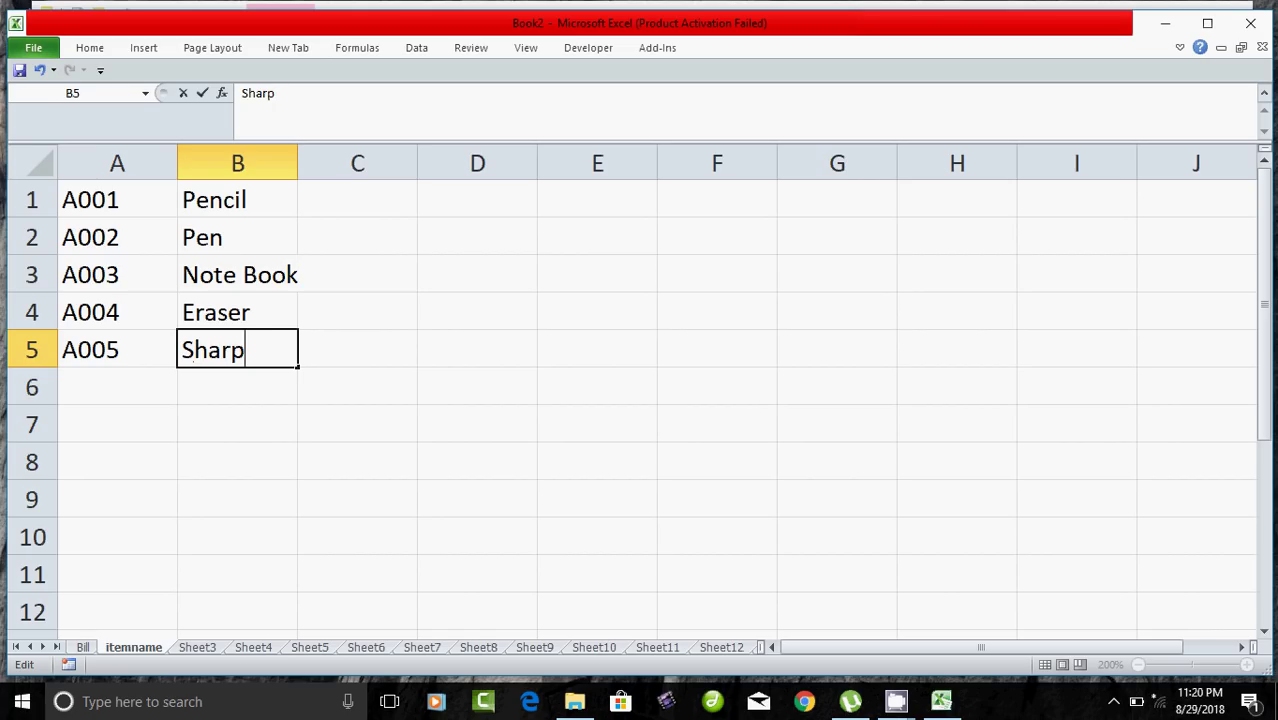
type("ner")
key("Return")
left_click(237, 461)
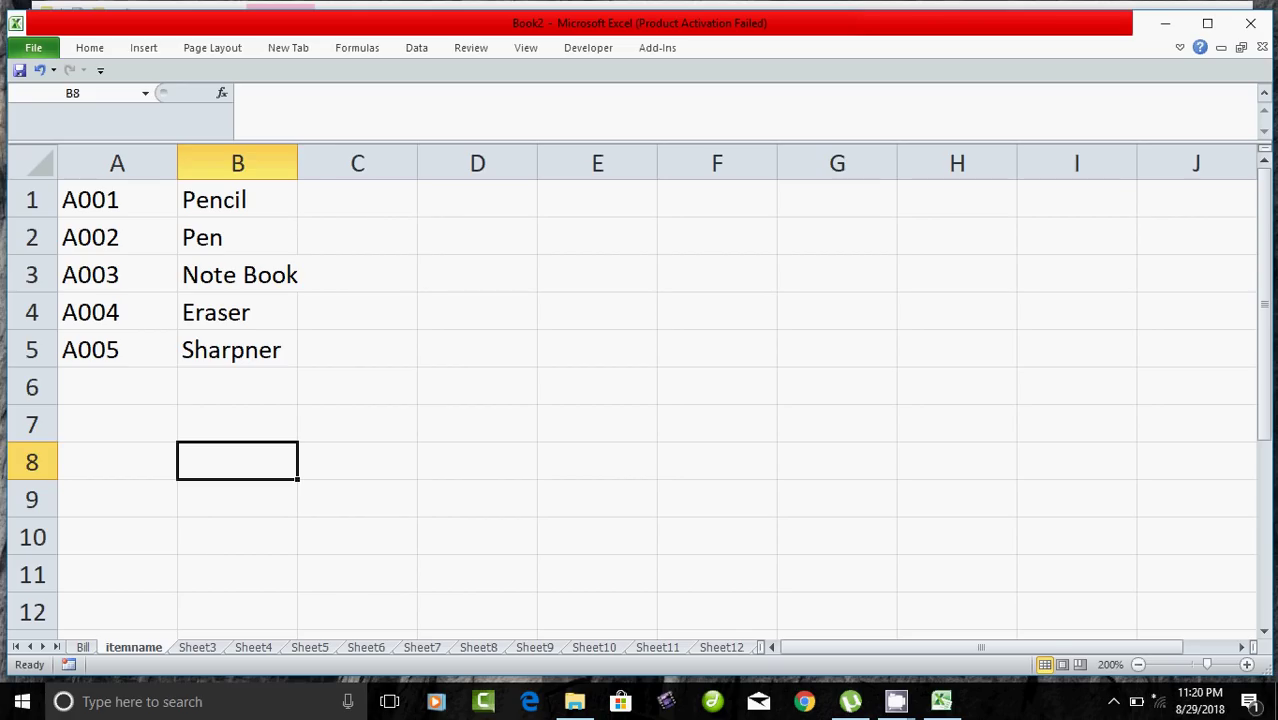
left_click_drag(117, 199, 117, 349)
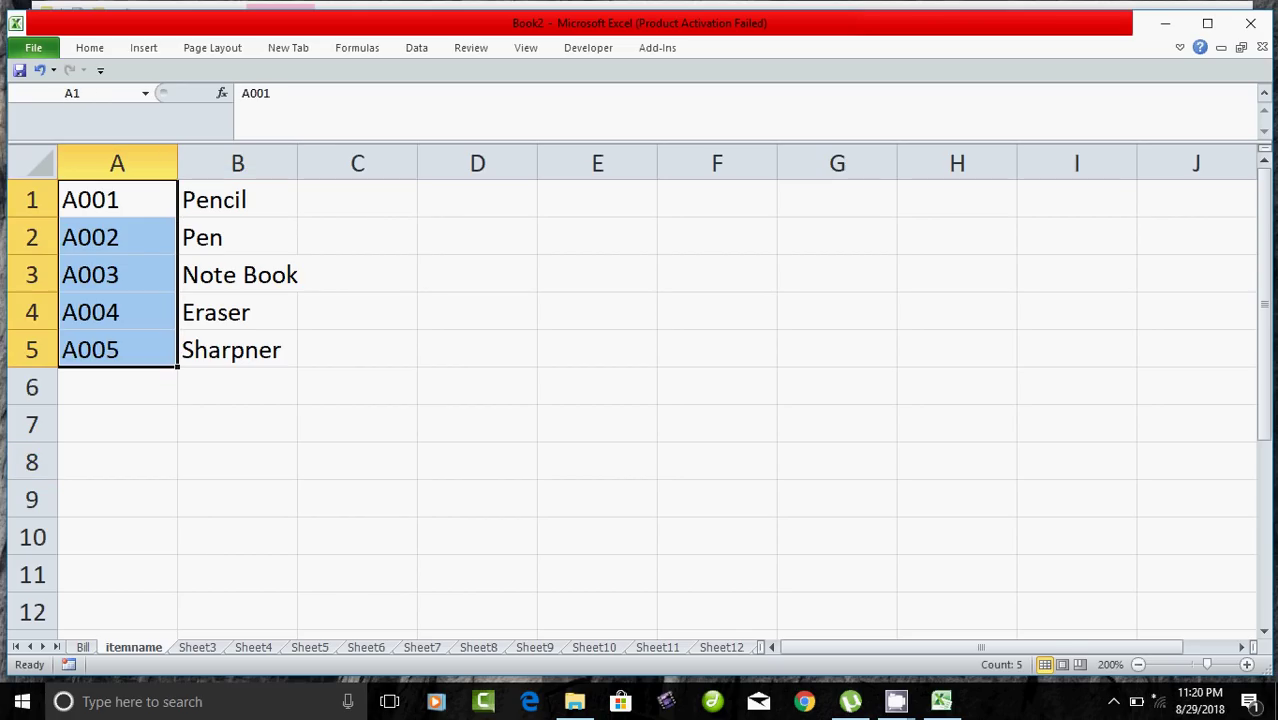
left_click(117, 423)
left_click_drag(237, 199, 237, 349)
left_click(237, 461)
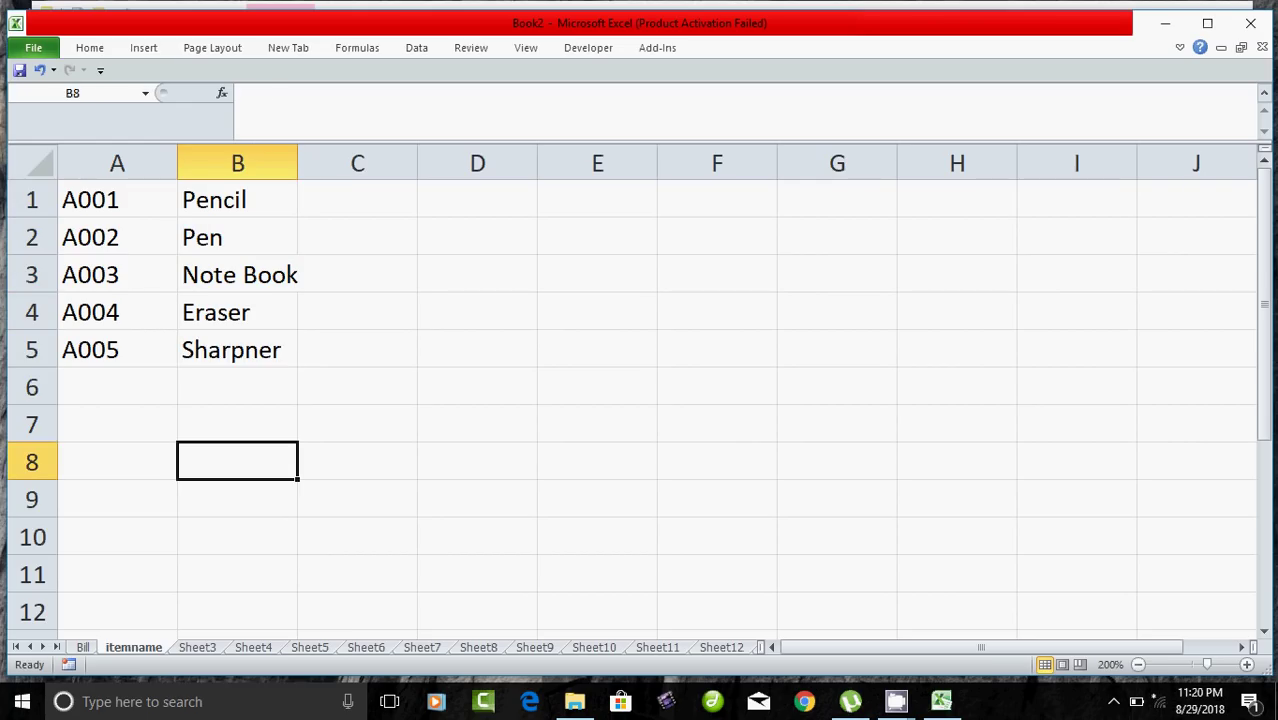
left_click_drag(117, 199, 117, 349)
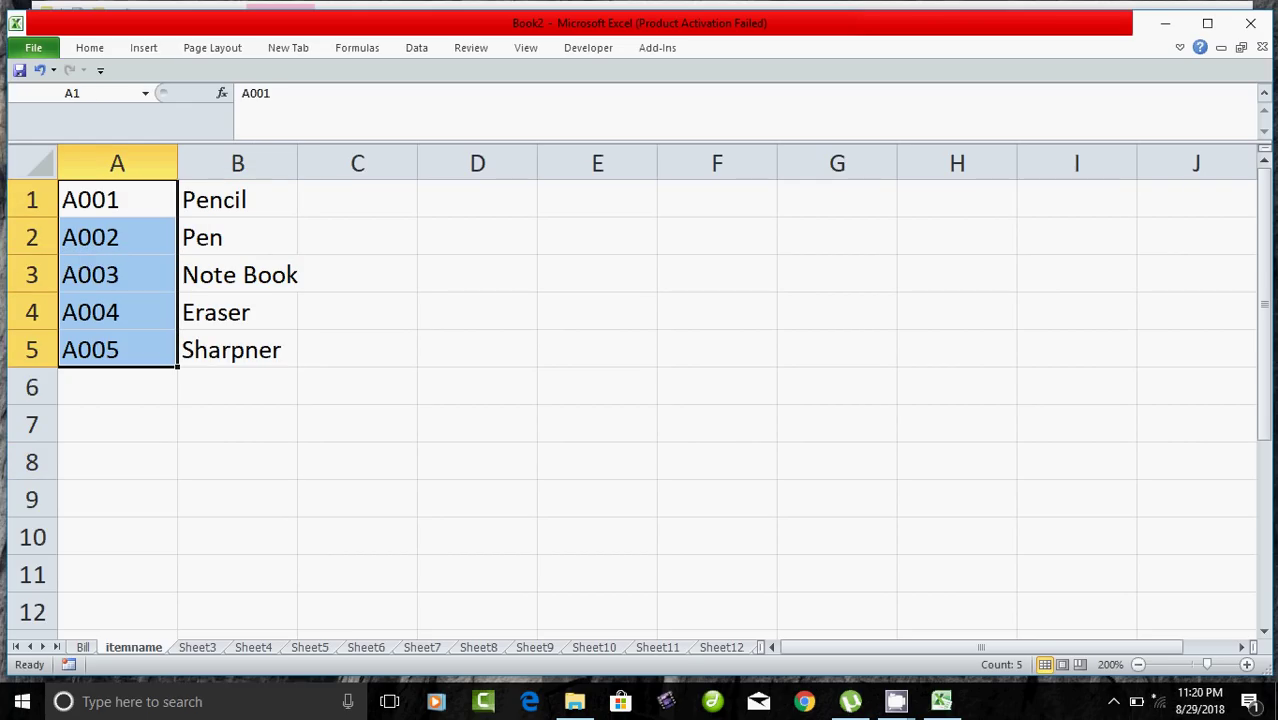
left_click(117, 461)
Step: Define the name itemcode for the item code range A1 to A5
left_click_drag(117, 199, 117, 349)
left_click(72, 93)
type("itemcode")
key("Return")
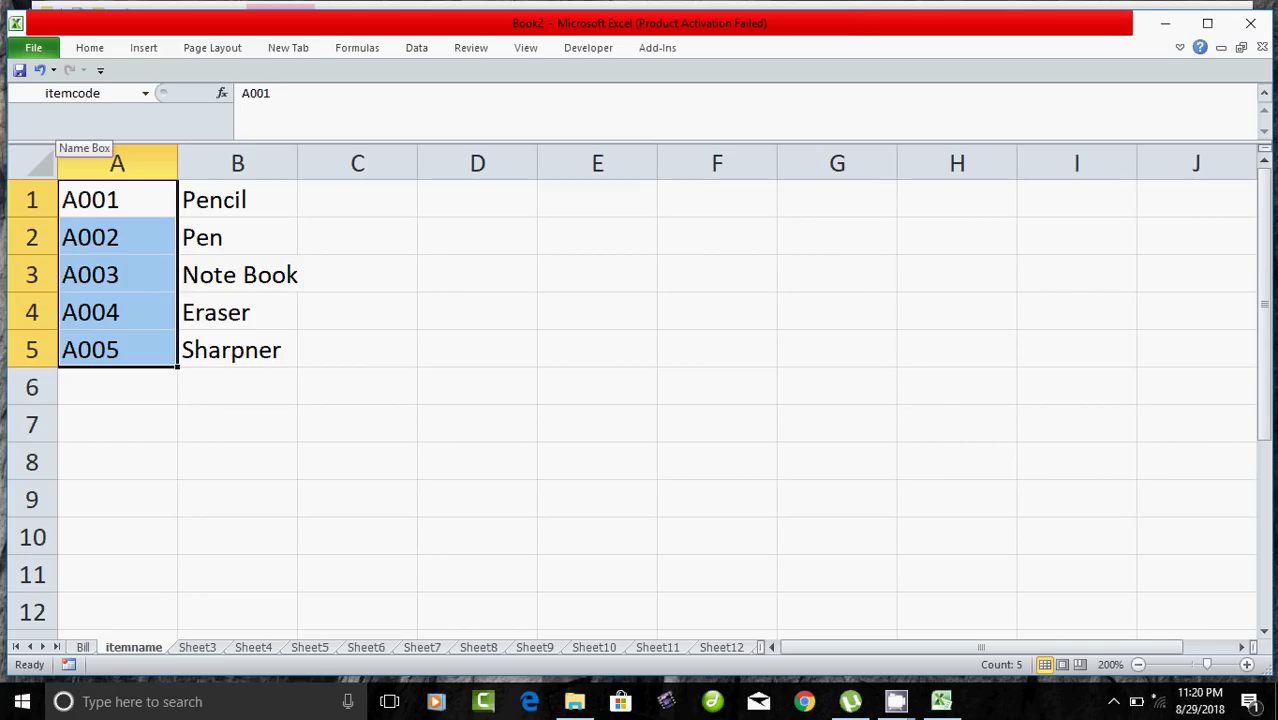
Step: Define the name itemname for the item name range B1 to B5
left_click(237, 349)
left_click_drag(237, 199, 237, 349)
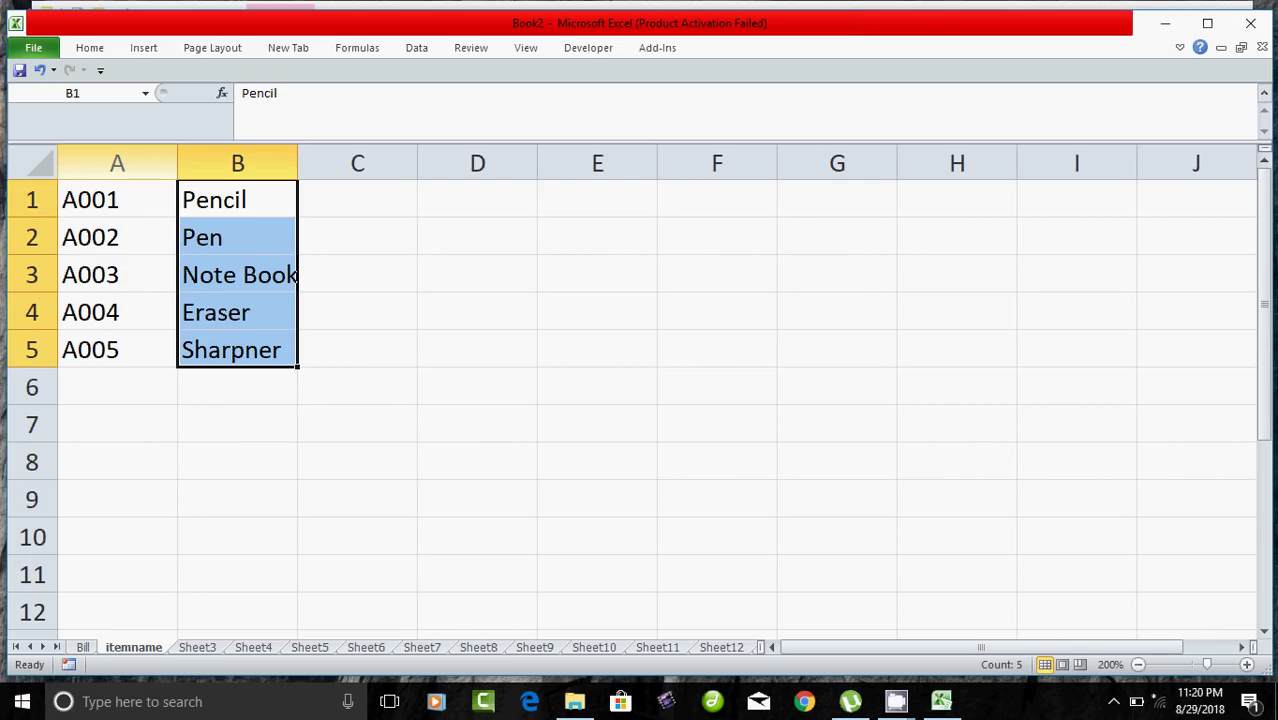
left_click(72, 93)
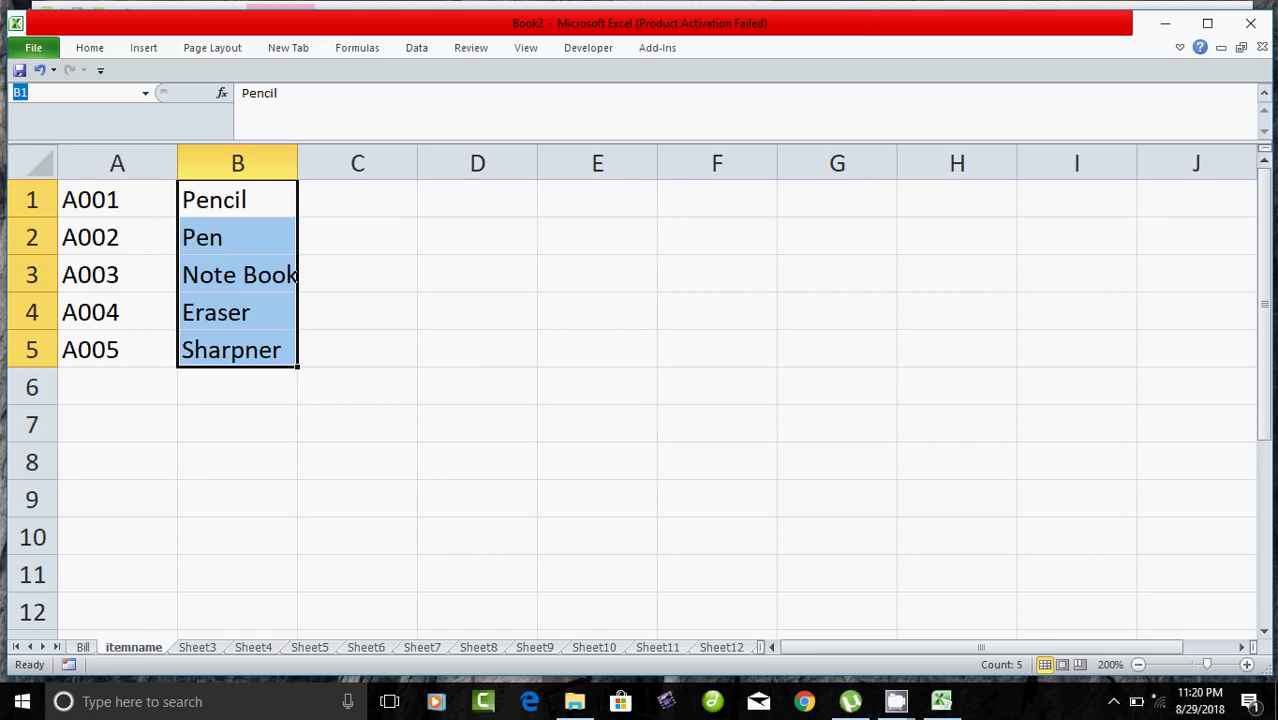
type("itenm")
key("BackSpace")
key("BackSpace")
type("mname")
key("Return")
Step: Check the names assigned to the ranges A1 to A5 and B1 to B5
left_click(165, 394)
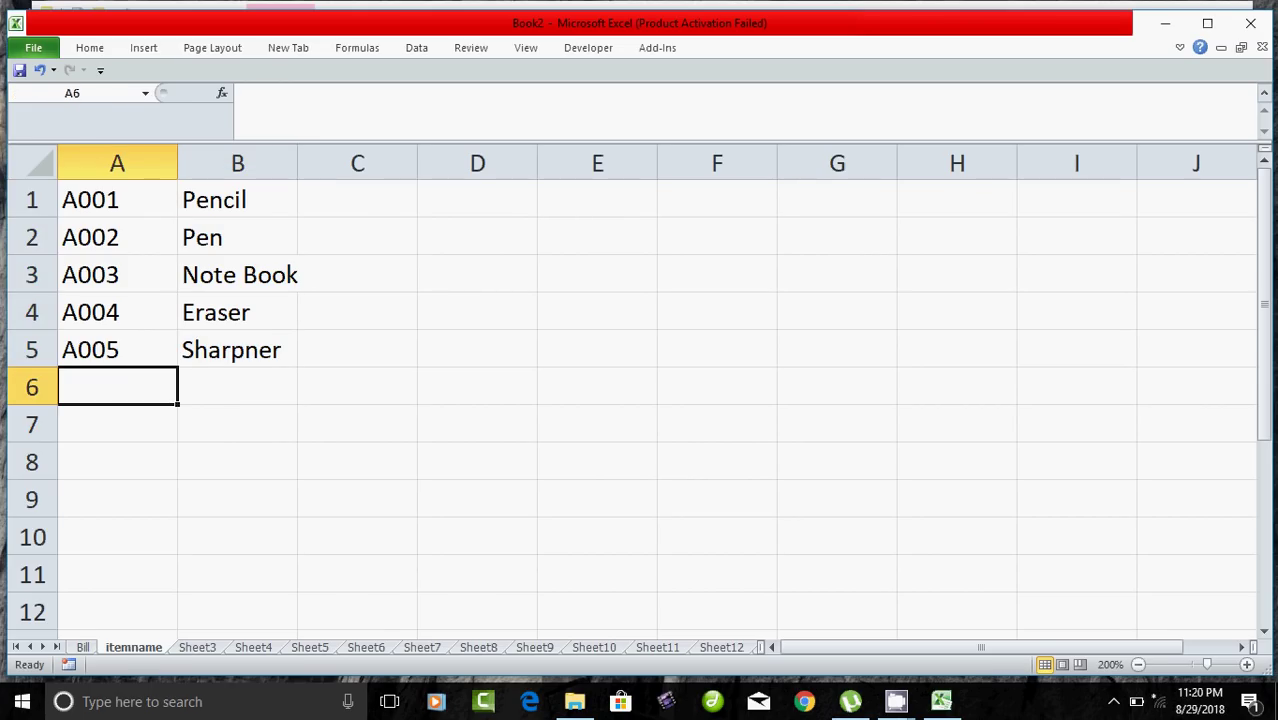
left_click_drag(117, 199, 117, 350)
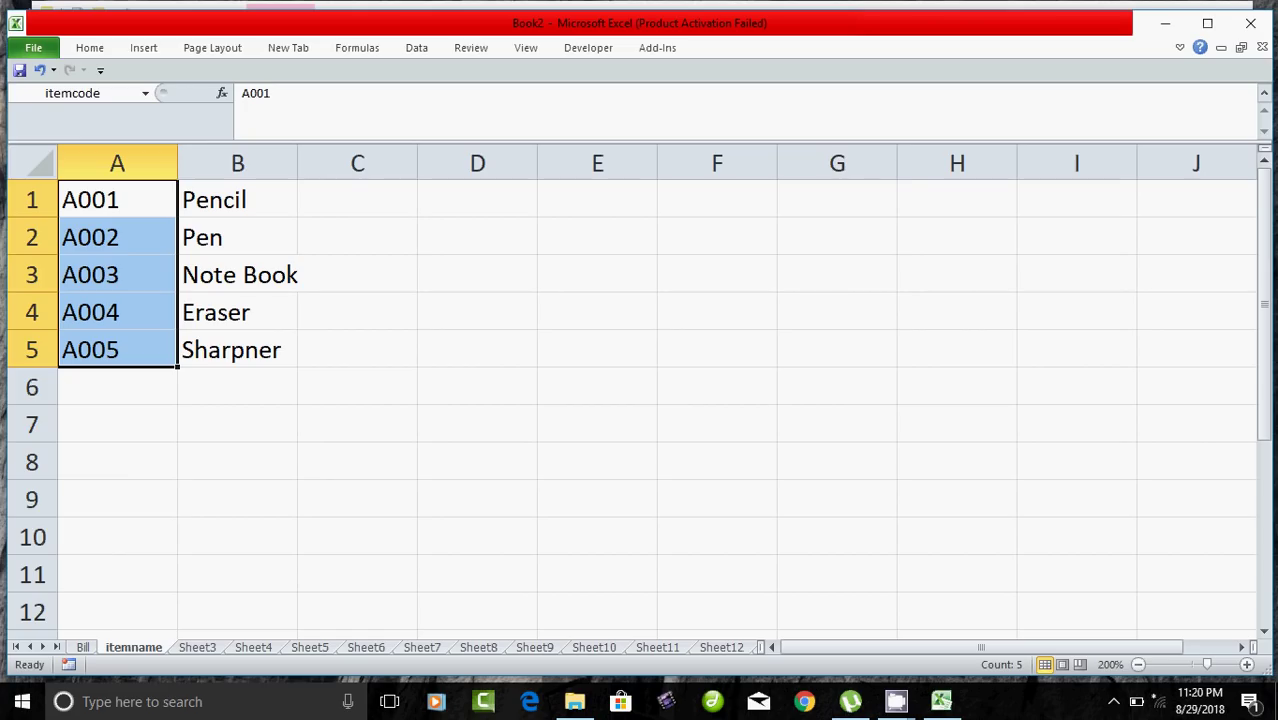
left_click(237, 199)
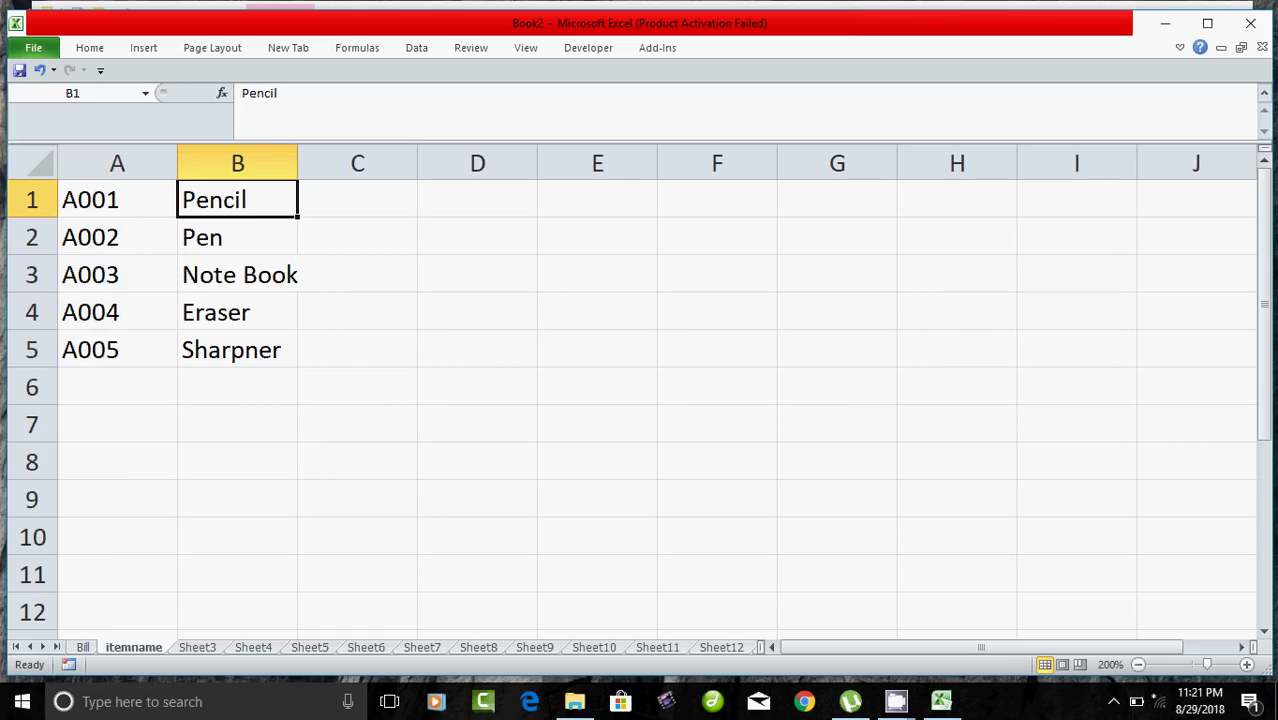
left_click_drag(237, 199, 237, 350)
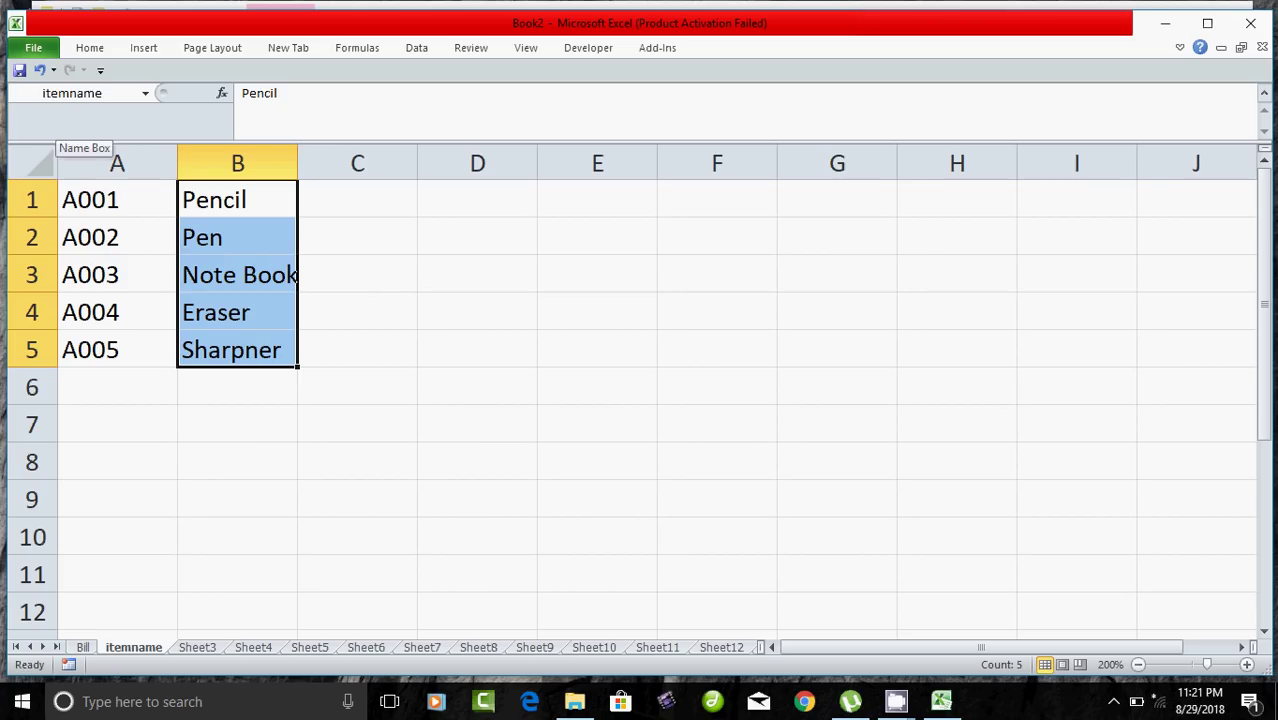
left_click(237, 461)
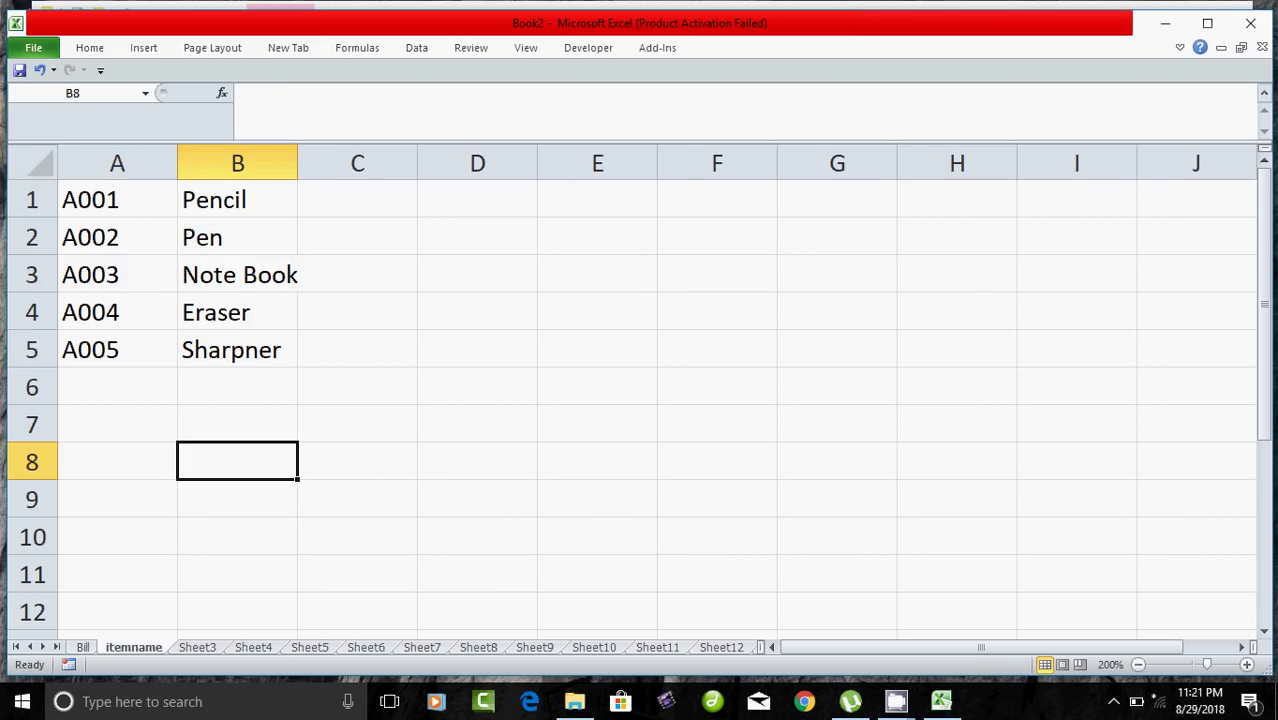
Step: Start a data validation rule of type List for the Item Code cells C6 to C10 on the Bill sheet
key("ctrl+Page_Up")
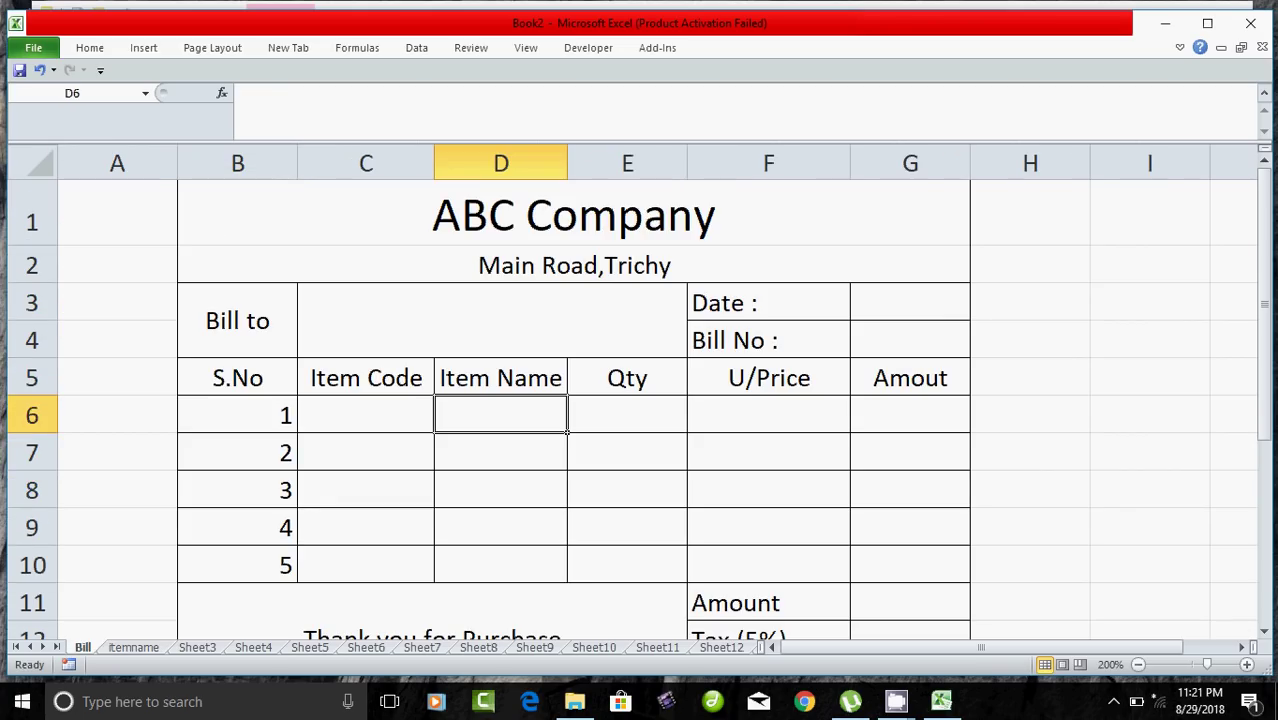
left_click(365, 414)
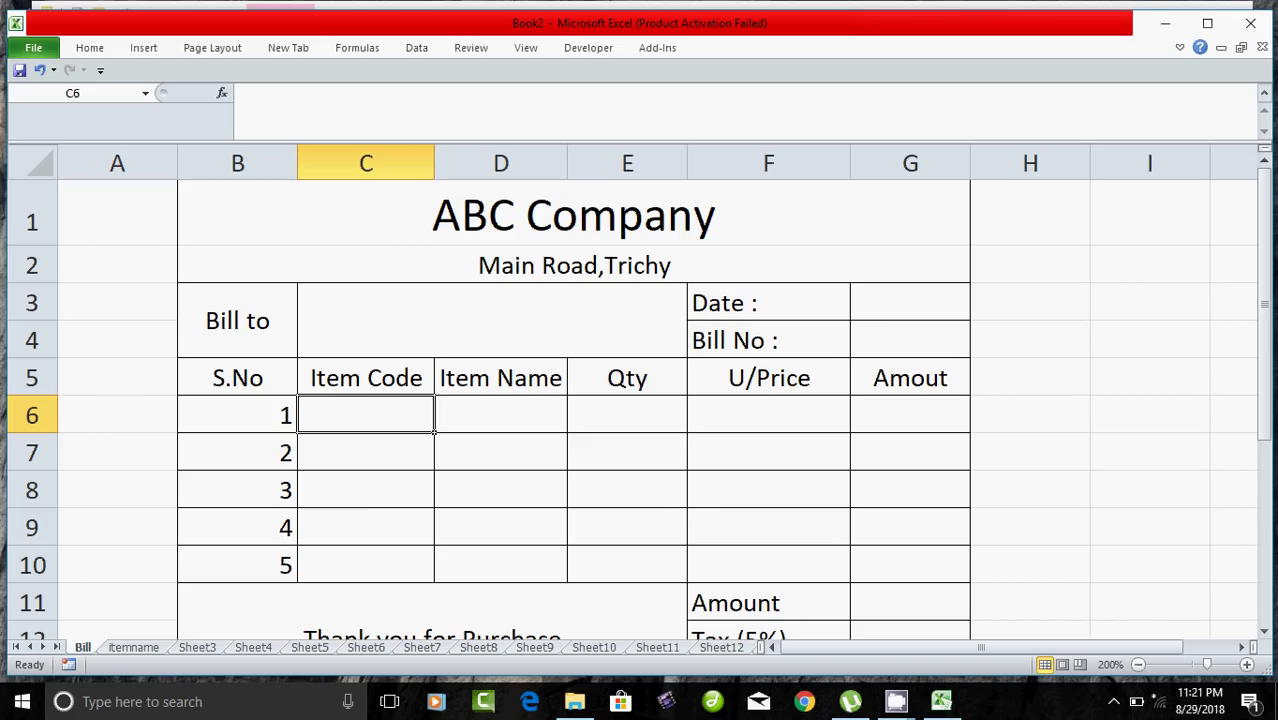
left_click_drag(430, 430, 433, 581)
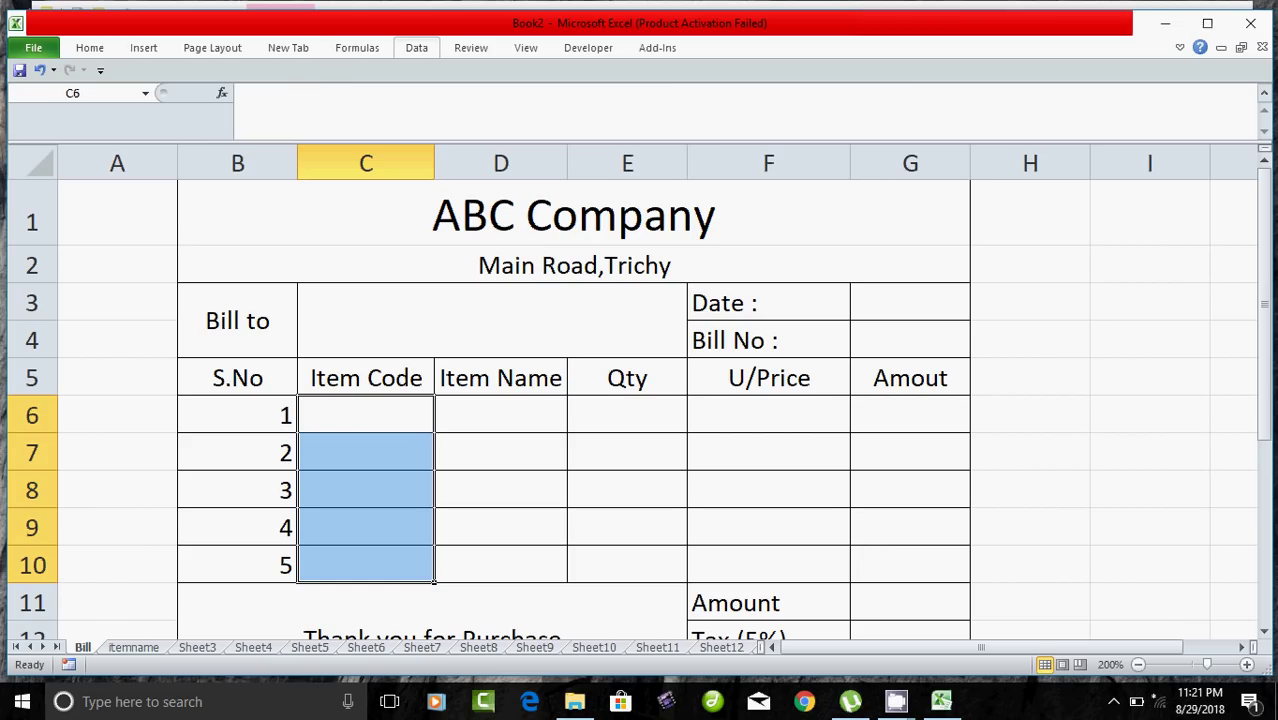
left_click(416, 47)
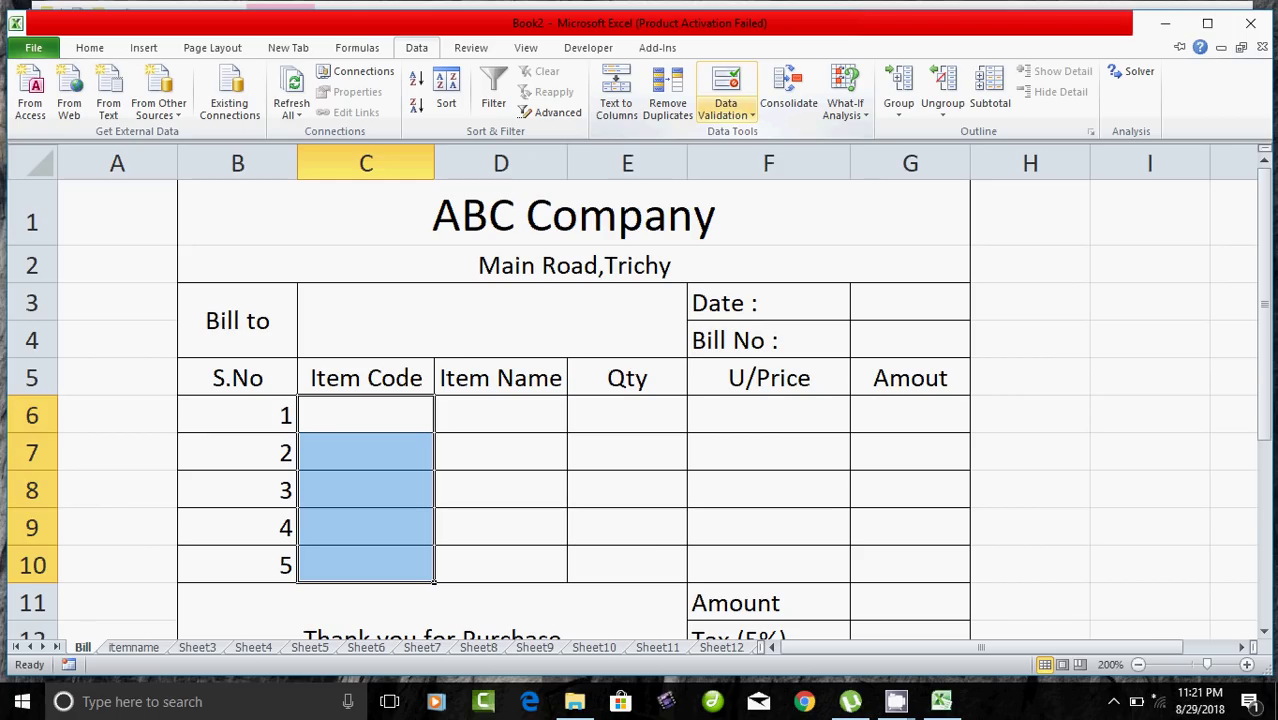
left_click(726, 110)
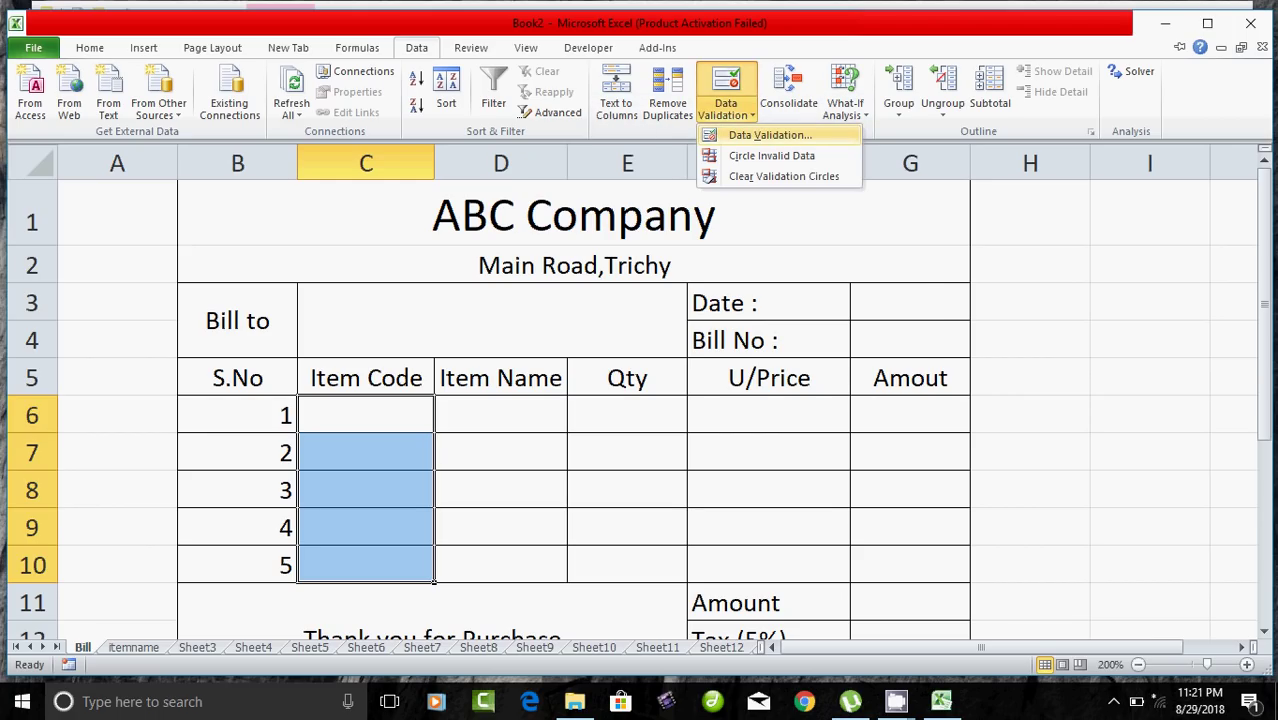
left_click(768, 135)
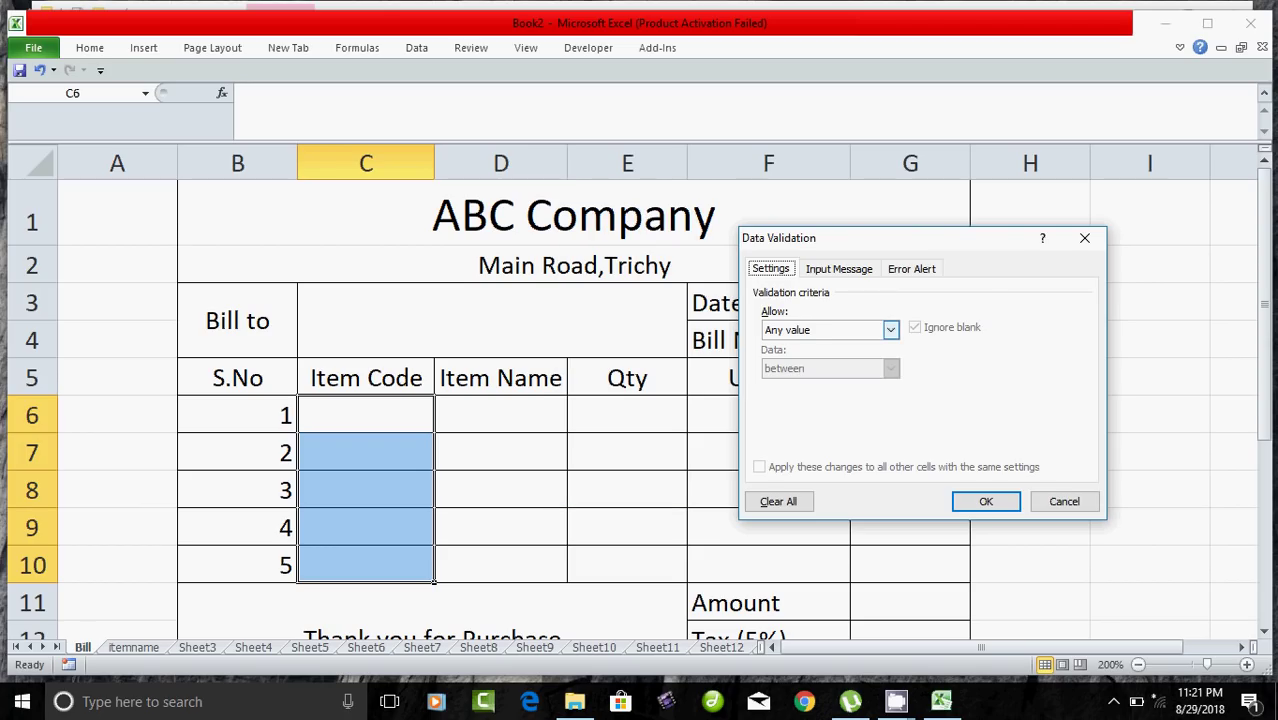
left_click(890, 329)
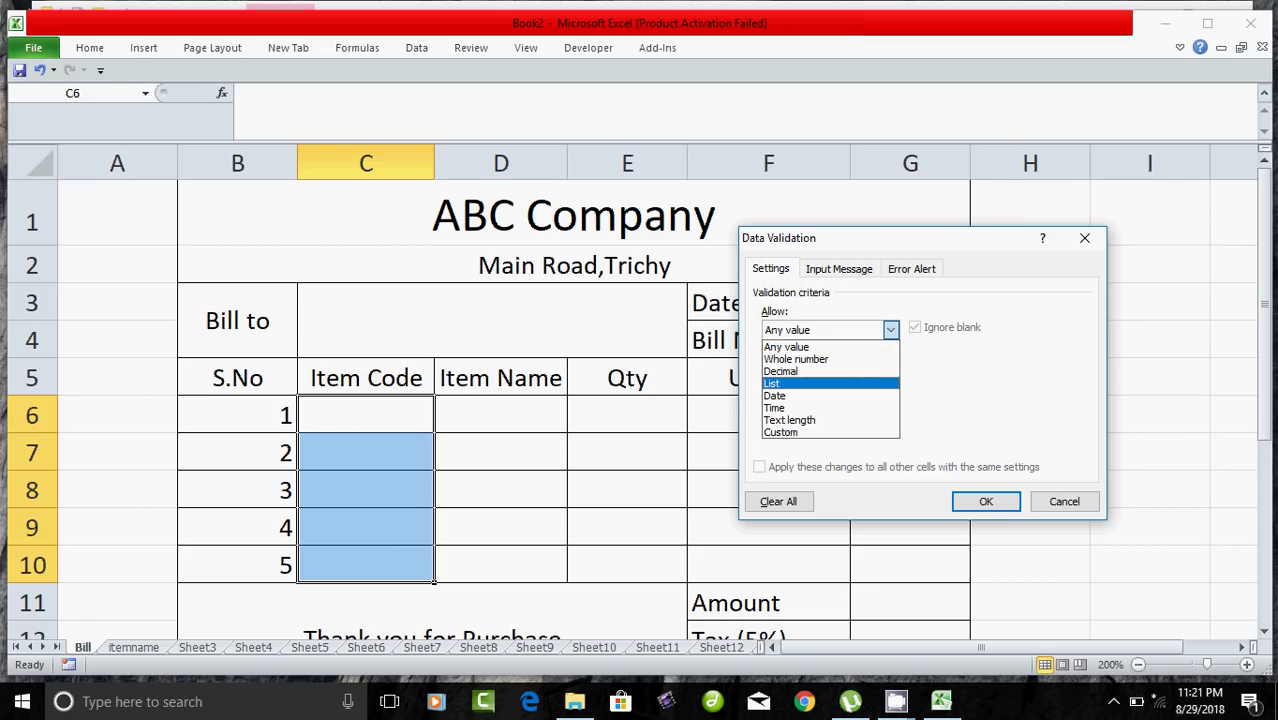
left_click(822, 383)
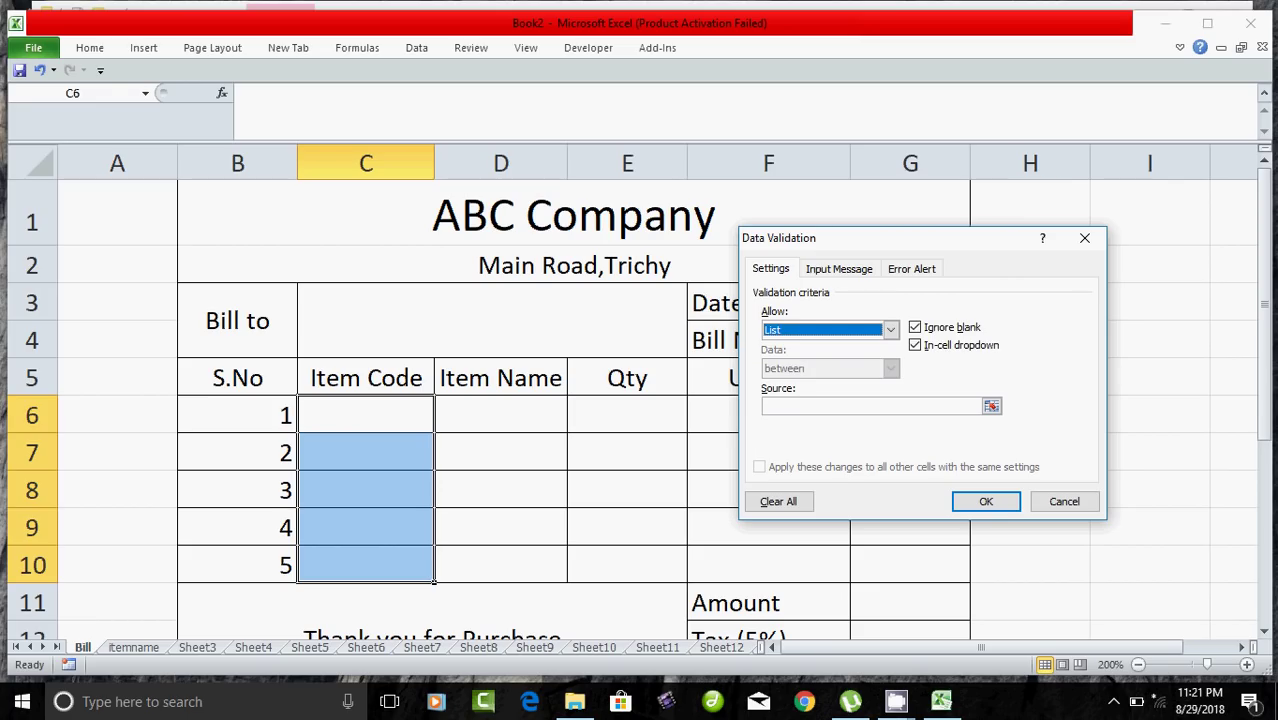
Step: Set the validation list source to the named range itemcode and apply the rule
left_click(870, 405)
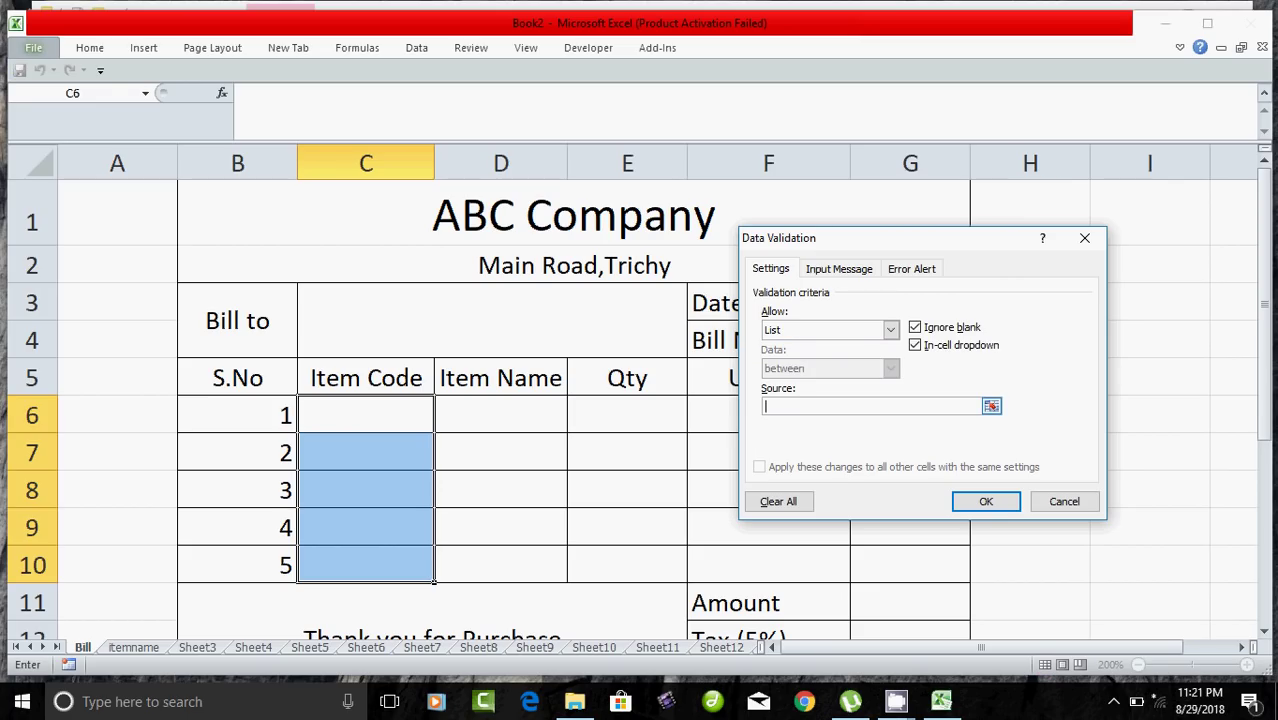
key("F3")
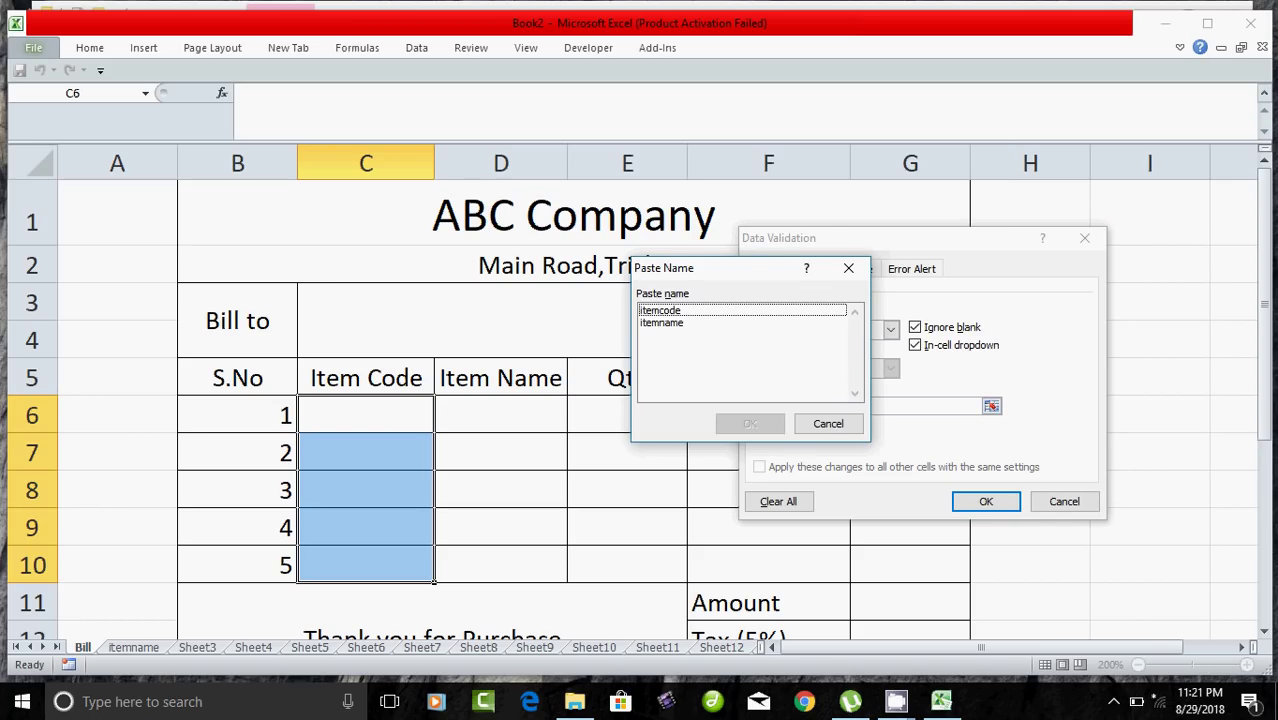
left_click(660, 310)
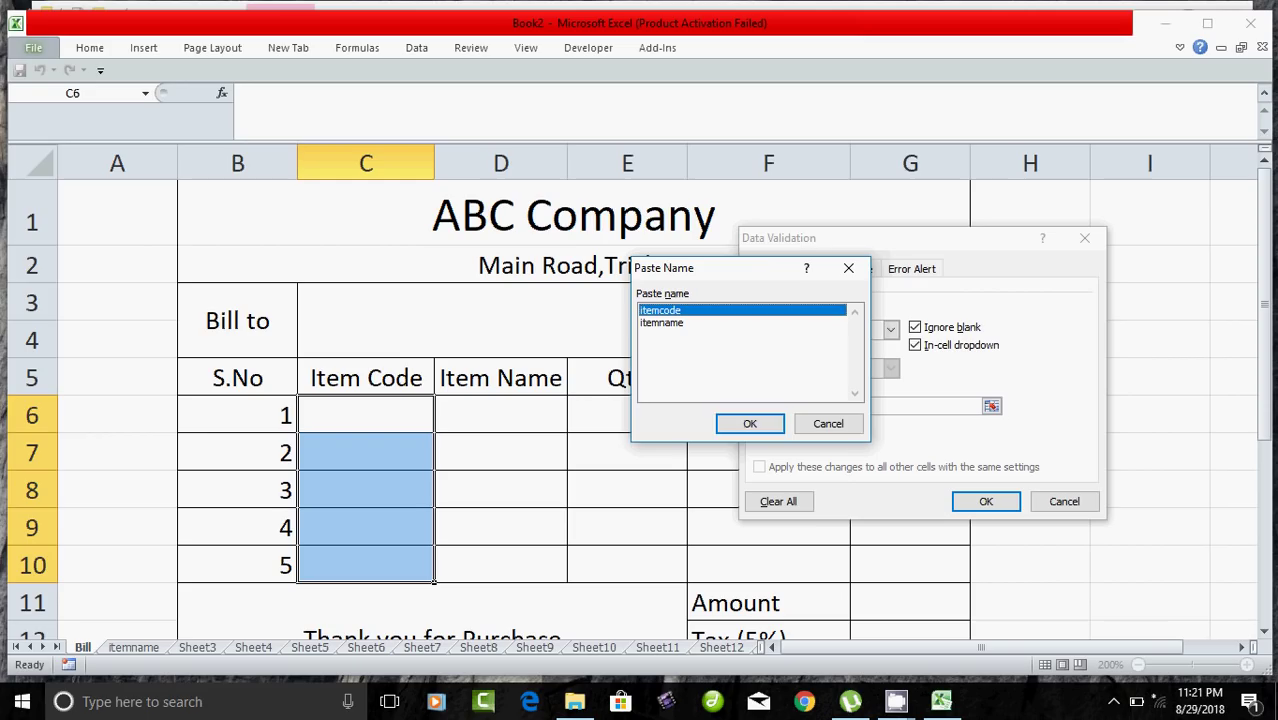
left_click(750, 423)
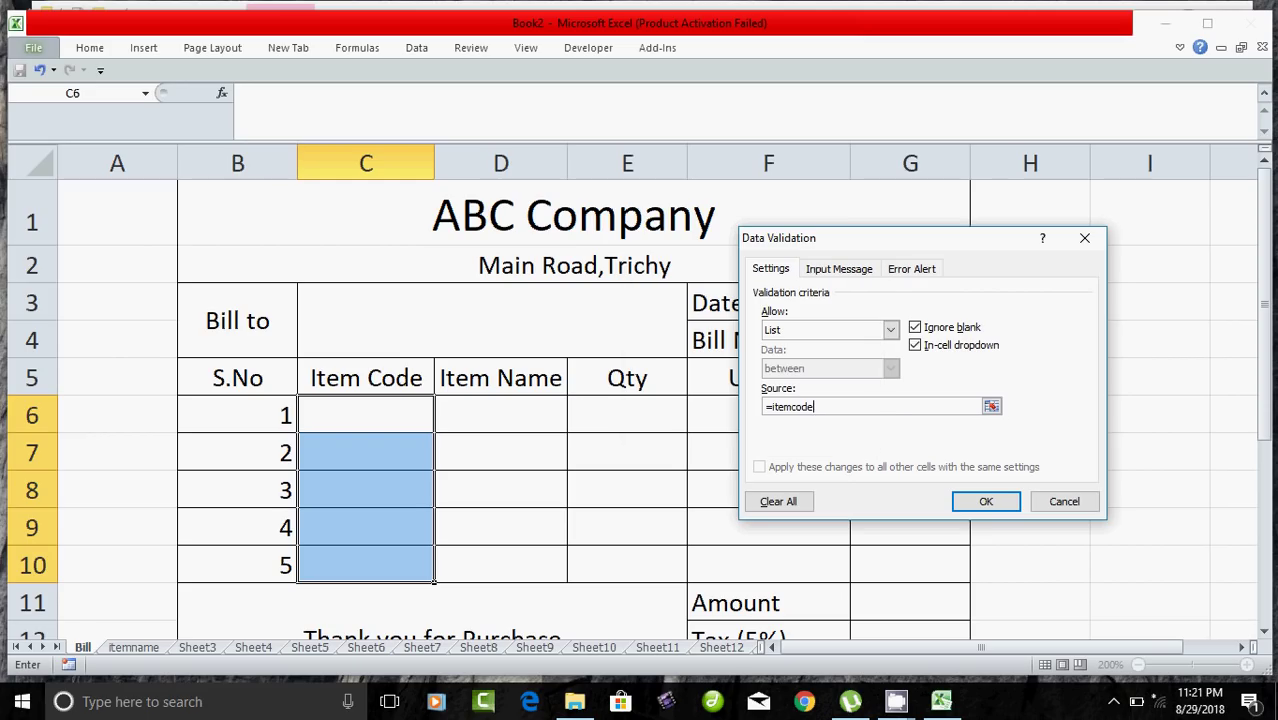
key("Return")
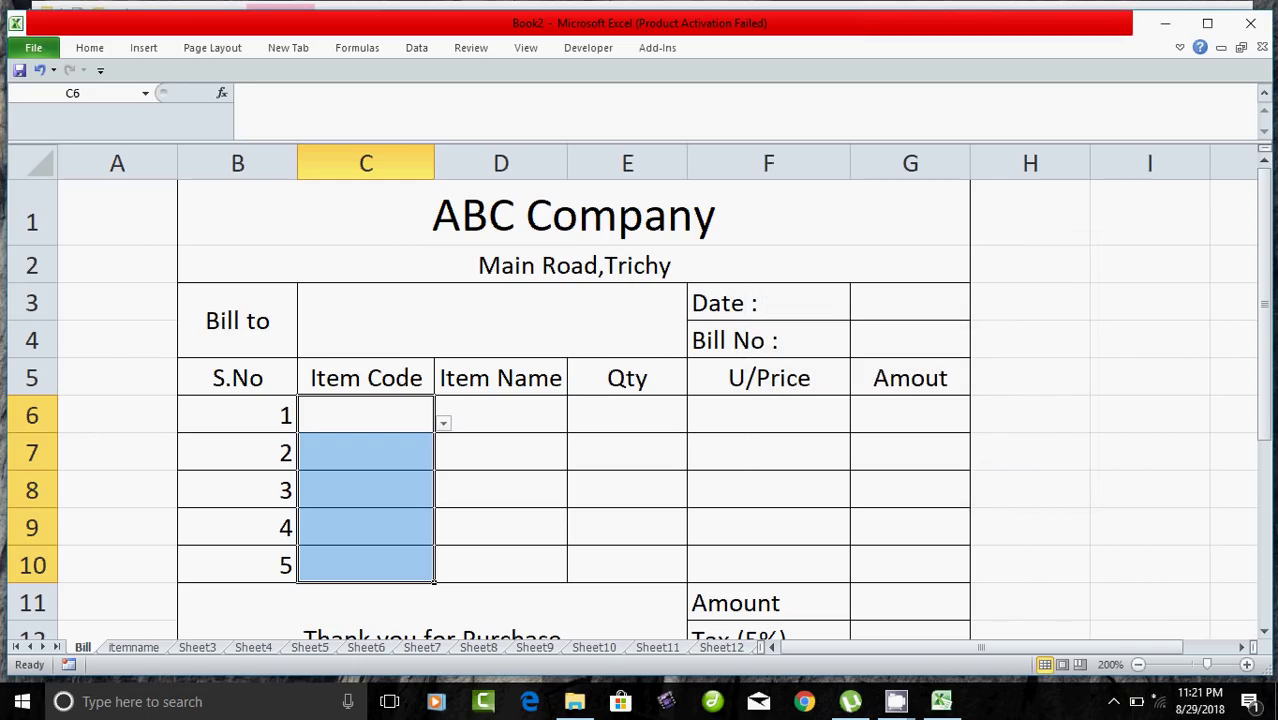
Step: Start a data validation rule of type List for the Item Name cells D6 to D10
left_click(500, 414)
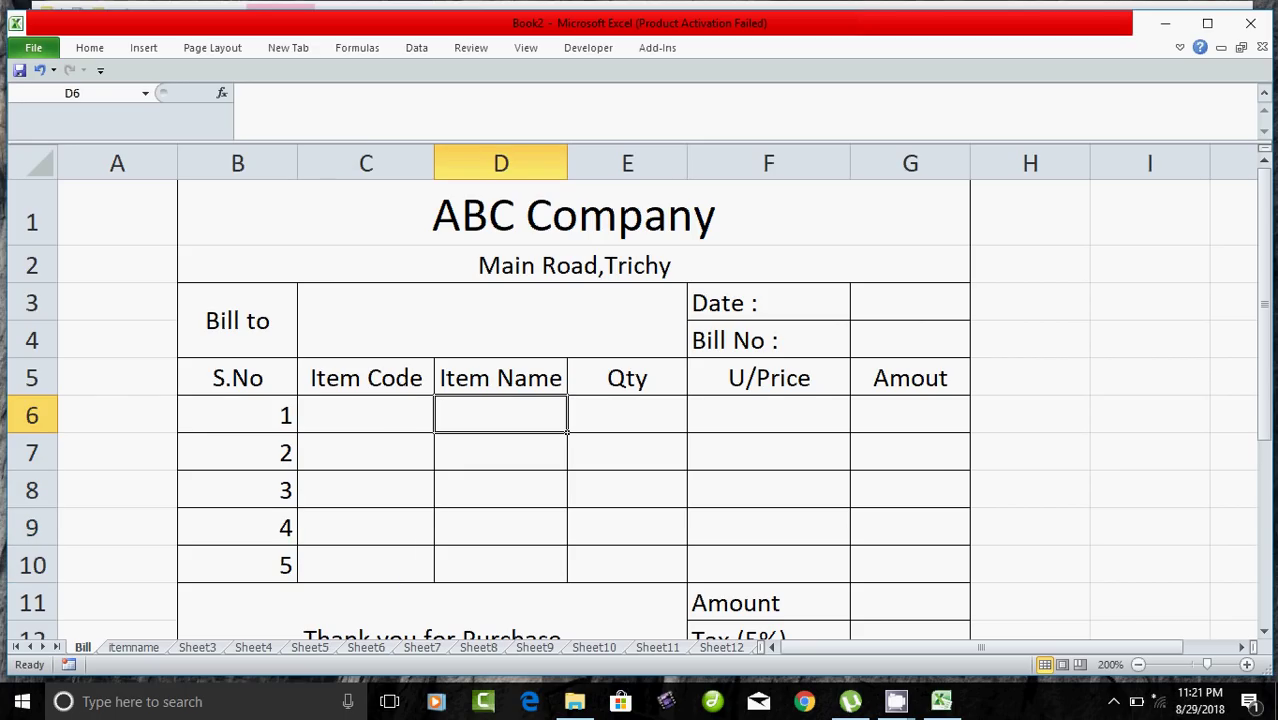
left_click_drag(500, 414, 500, 565)
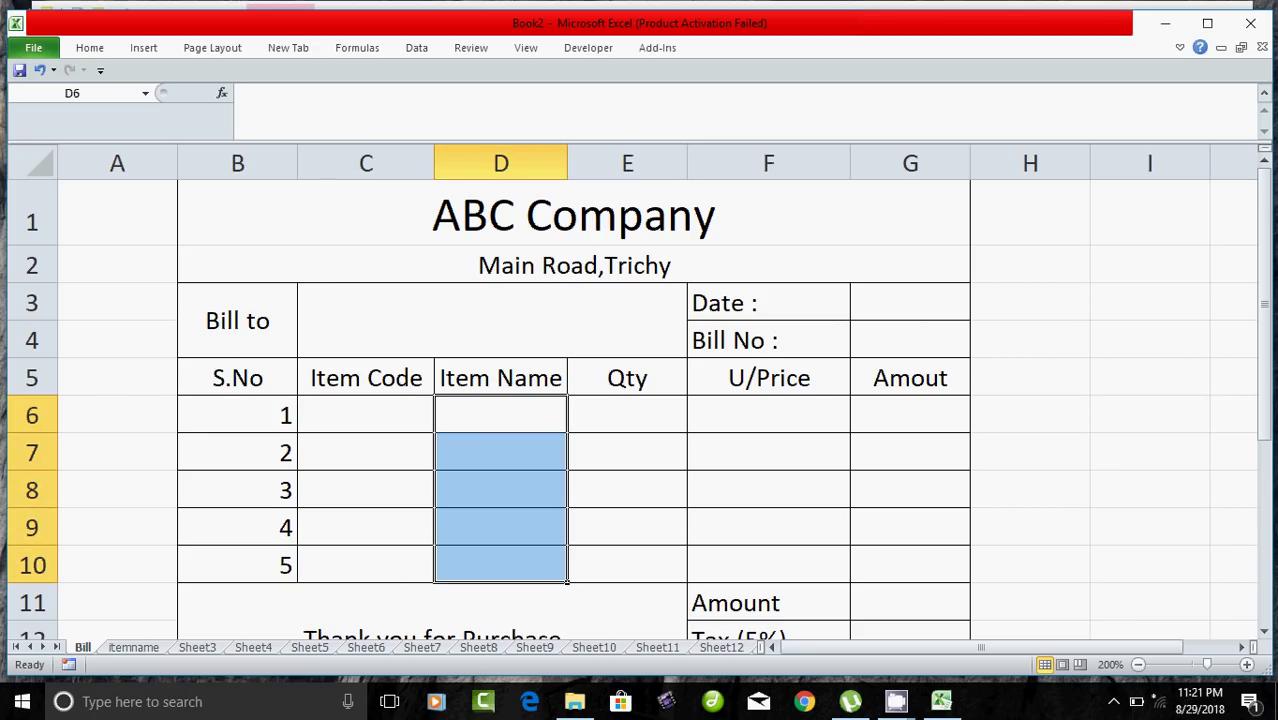
left_click(416, 47)
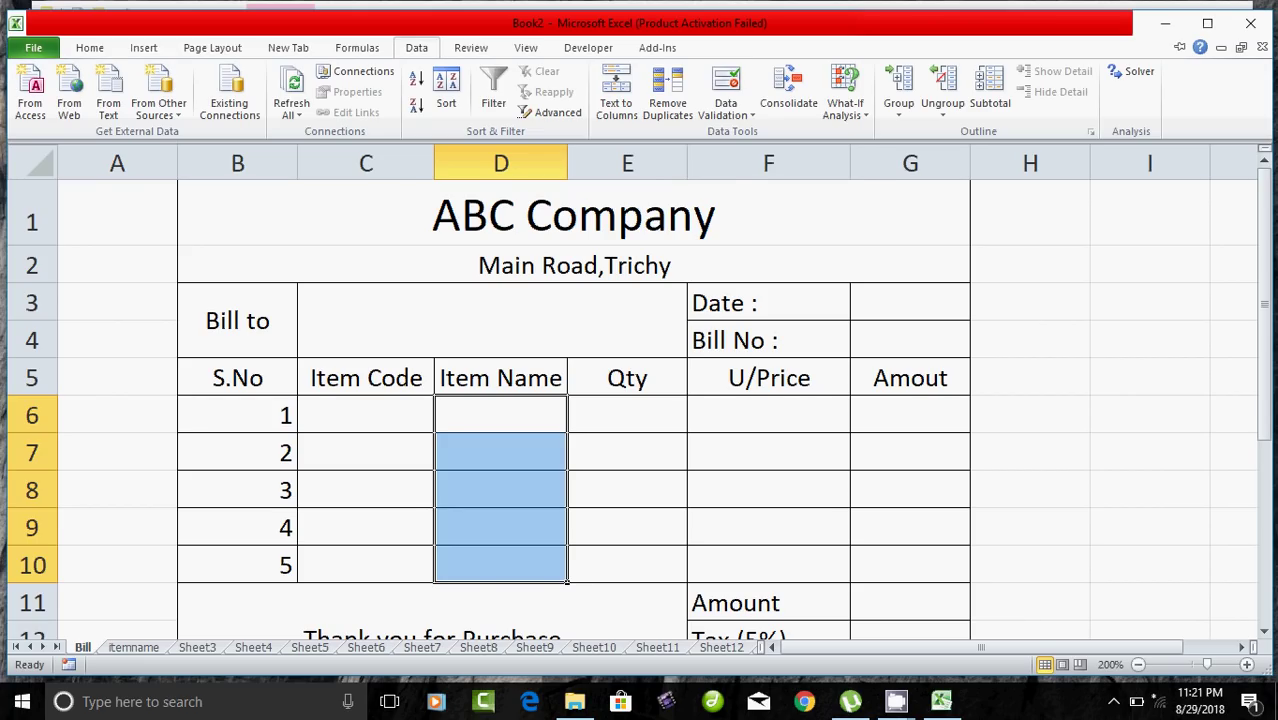
left_click(726, 108)
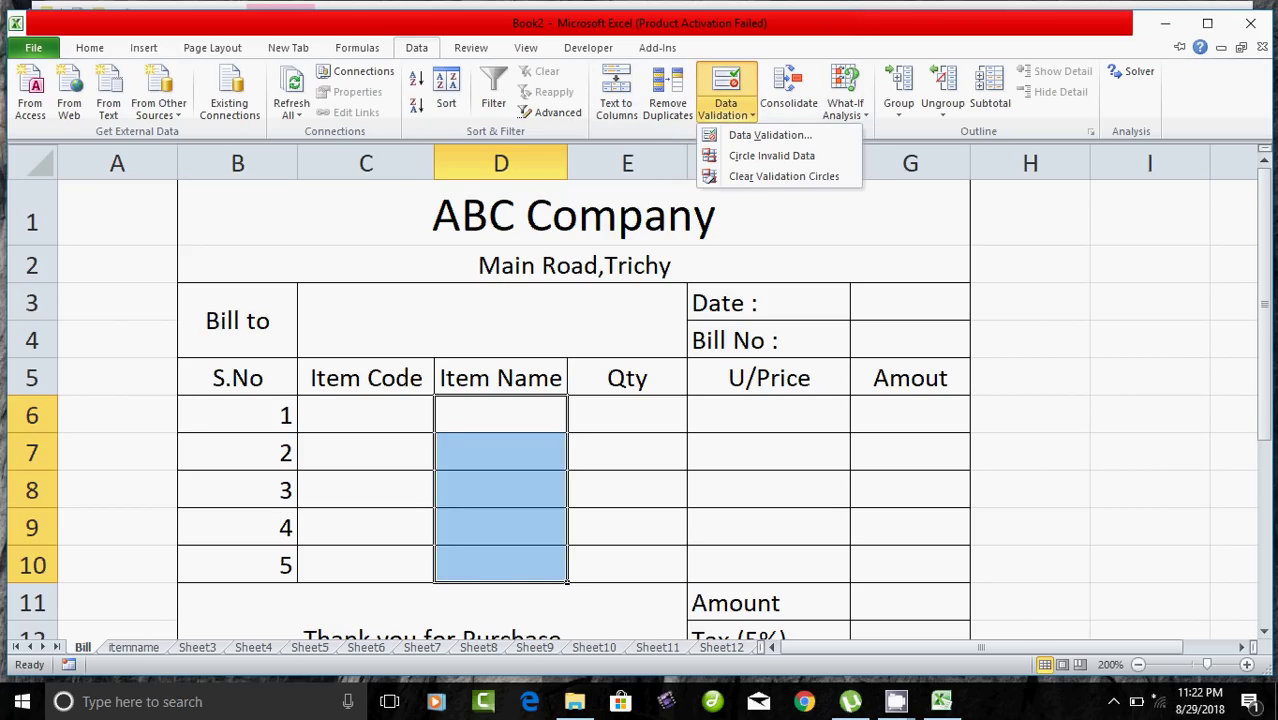
left_click(770, 135)
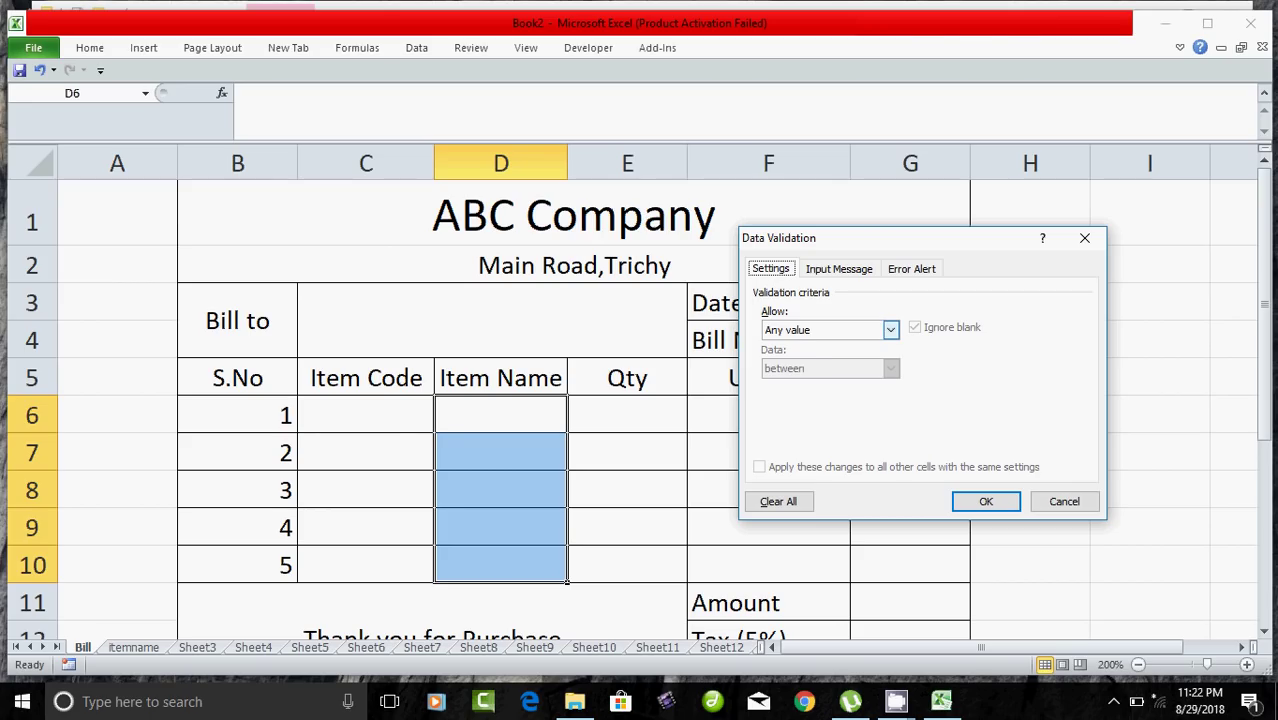
left_click(890, 329)
key("Down")
key("Down")
key("Down")
key("Down")
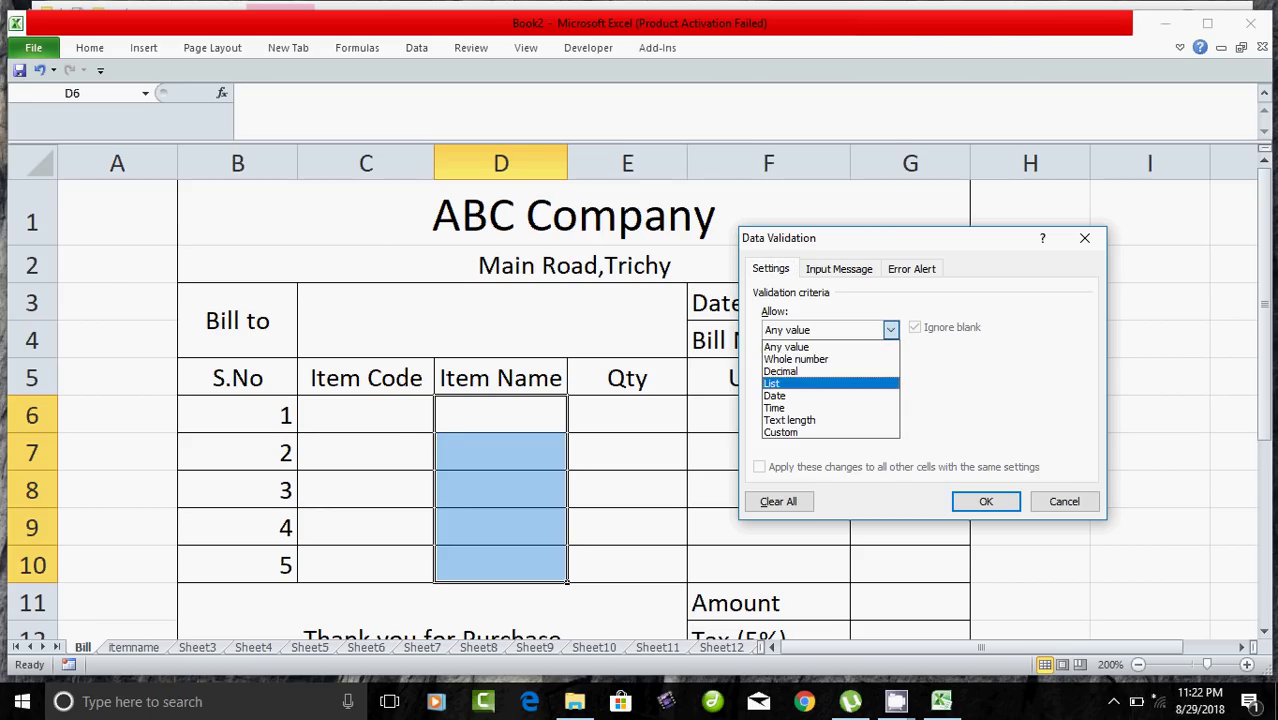
key("Return")
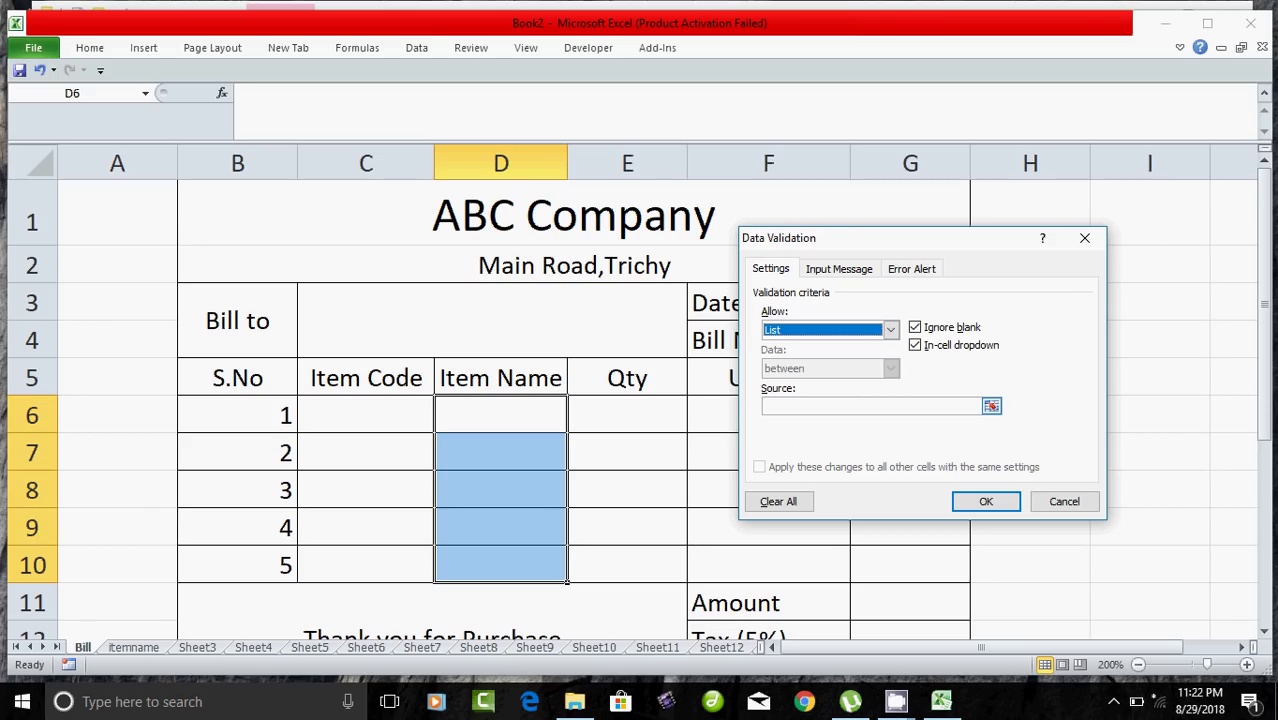
Step: Set the validation list source to the named range itemname and apply the rule
left_click(991, 405)
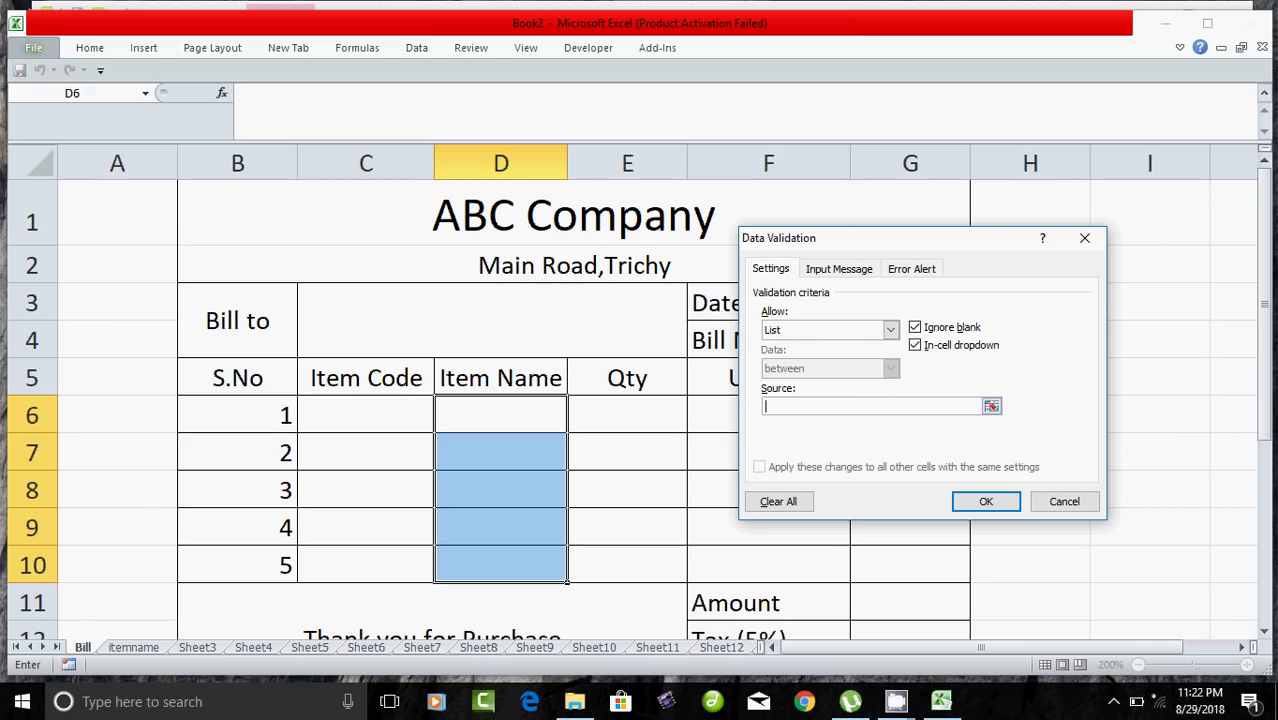
key("F3")
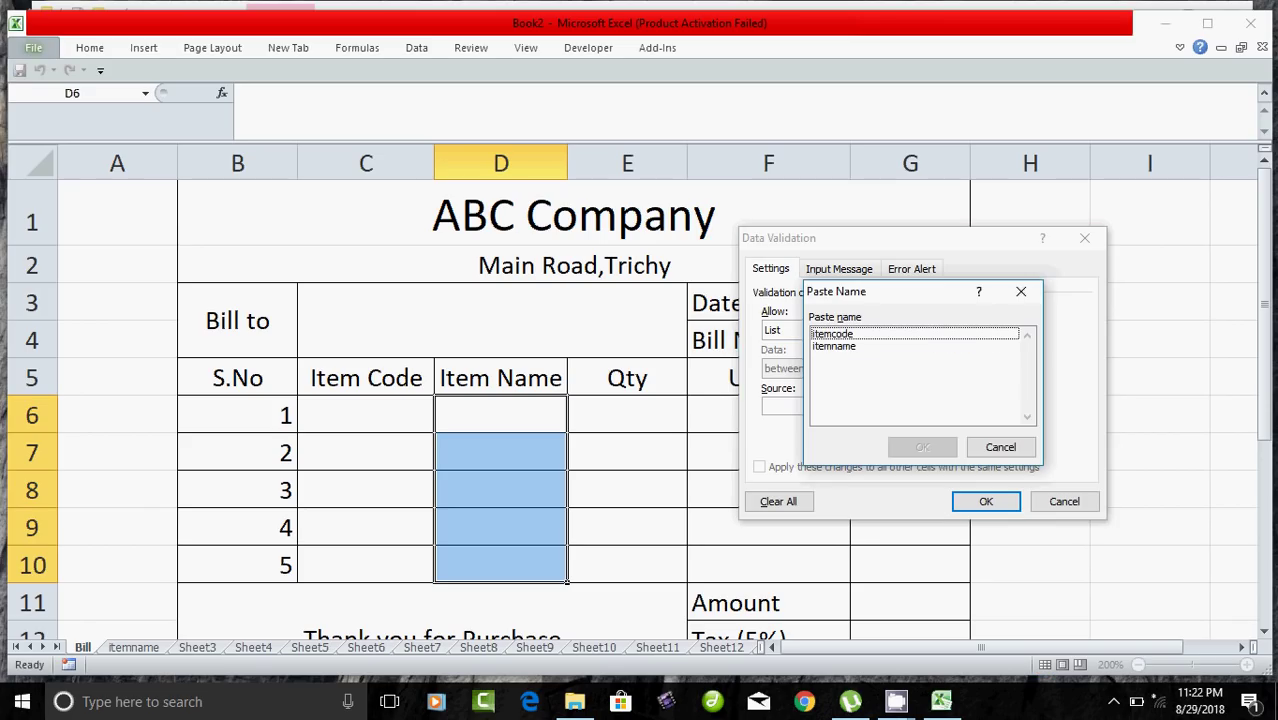
left_click(834, 346)
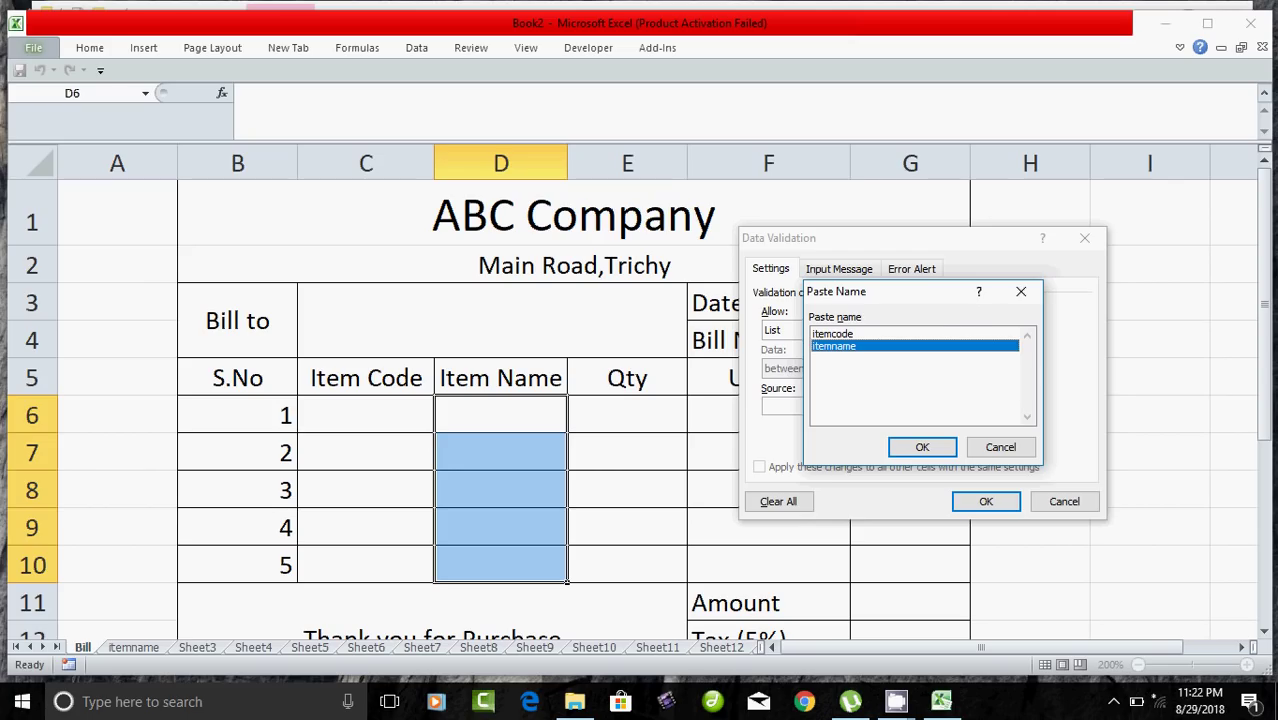
left_click(922, 447)
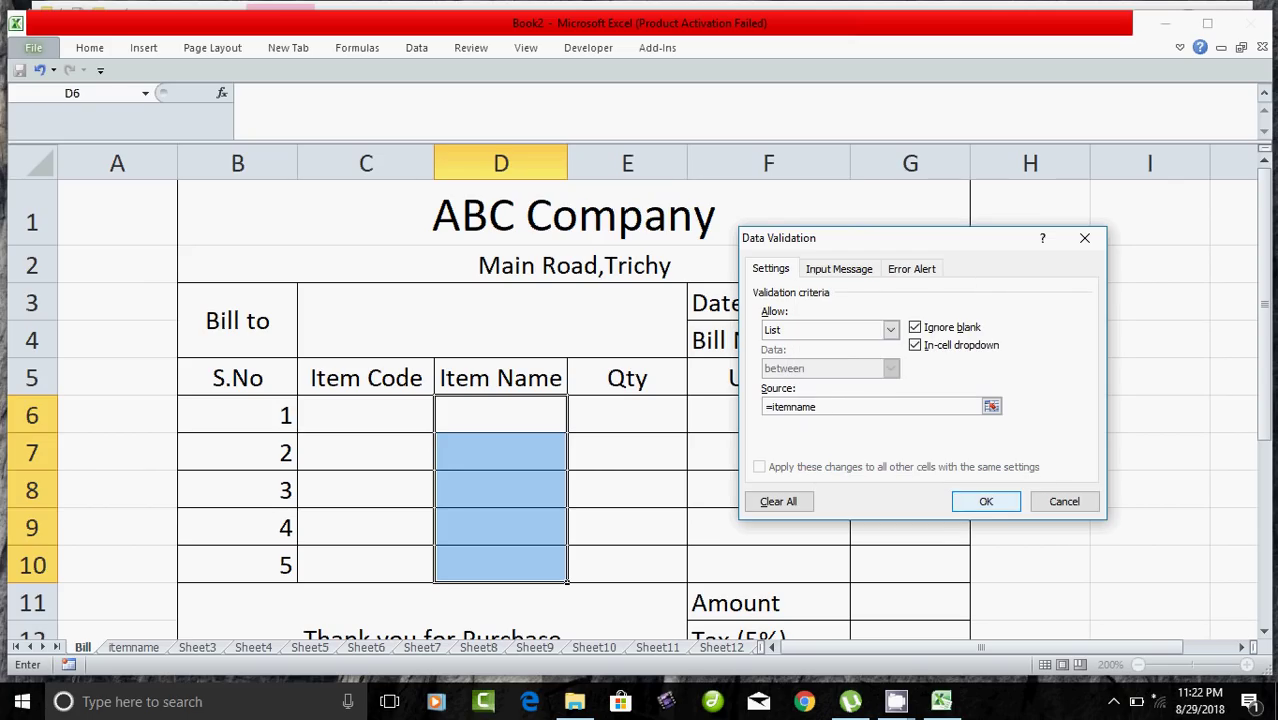
key("Return")
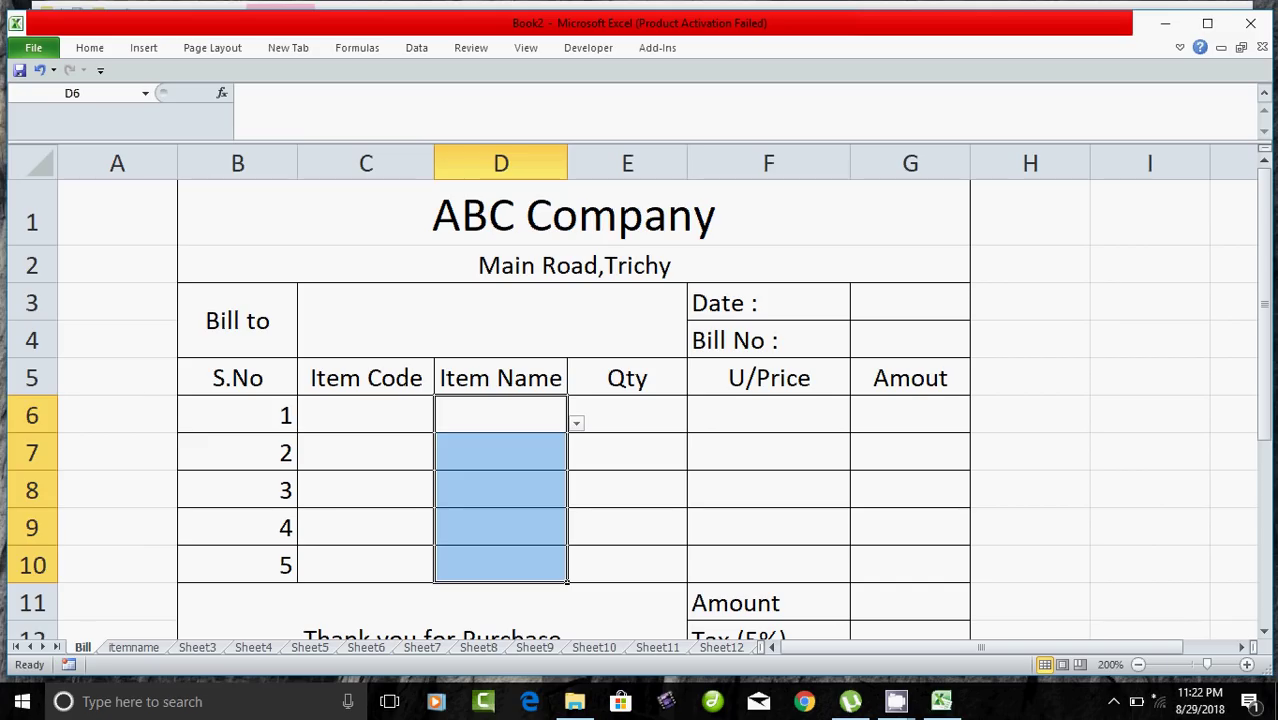
Step: Choose item code A001 from the dropdown list for the first bill row in C6
left_click(237, 414)
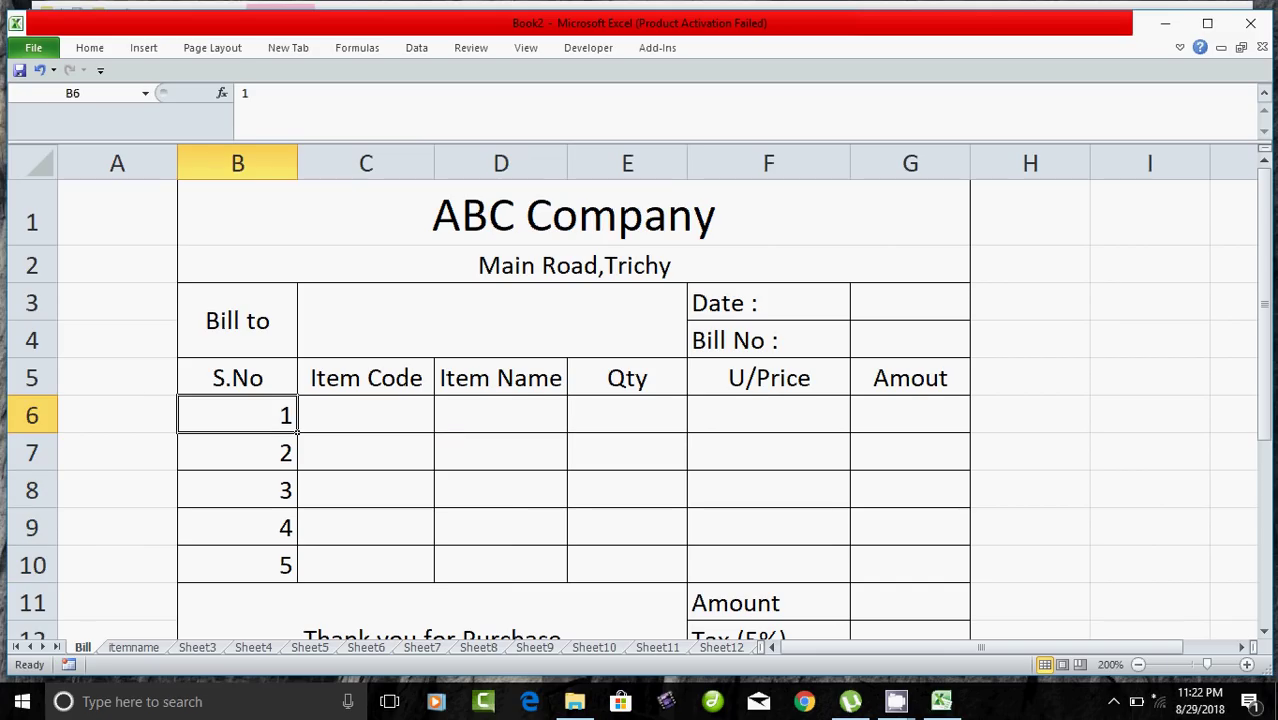
left_click(365, 414)
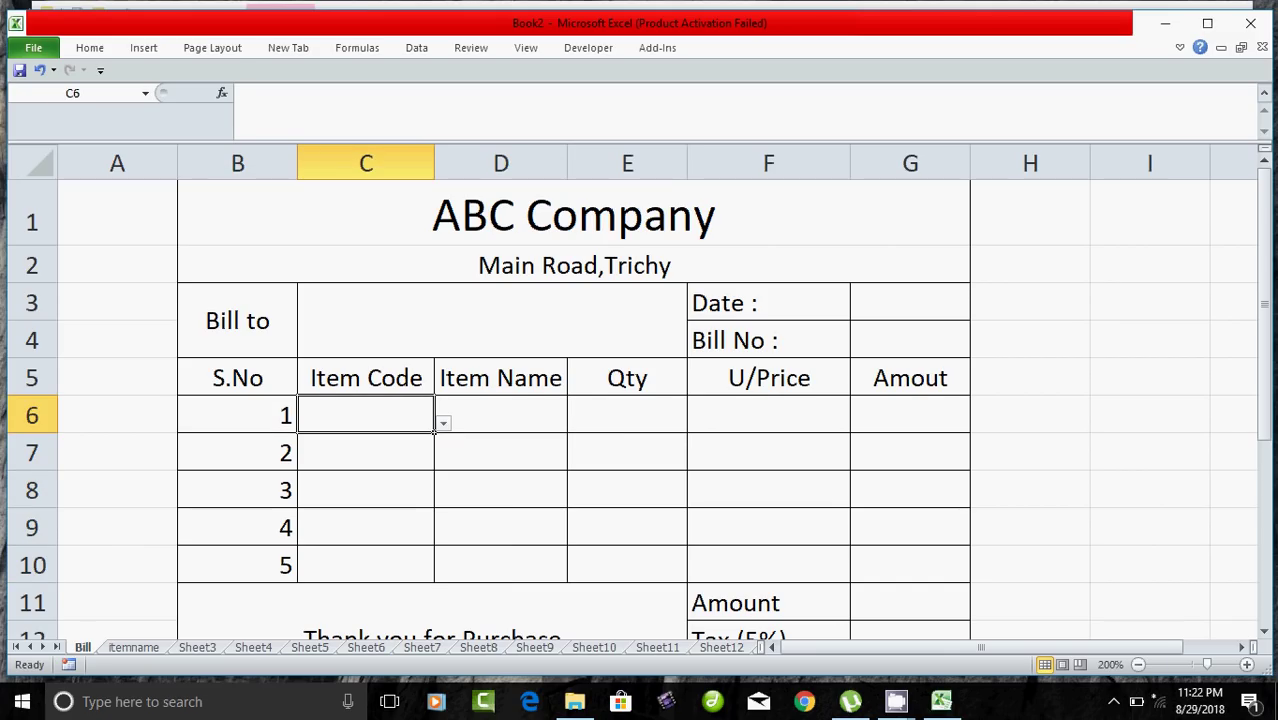
left_click(442, 423)
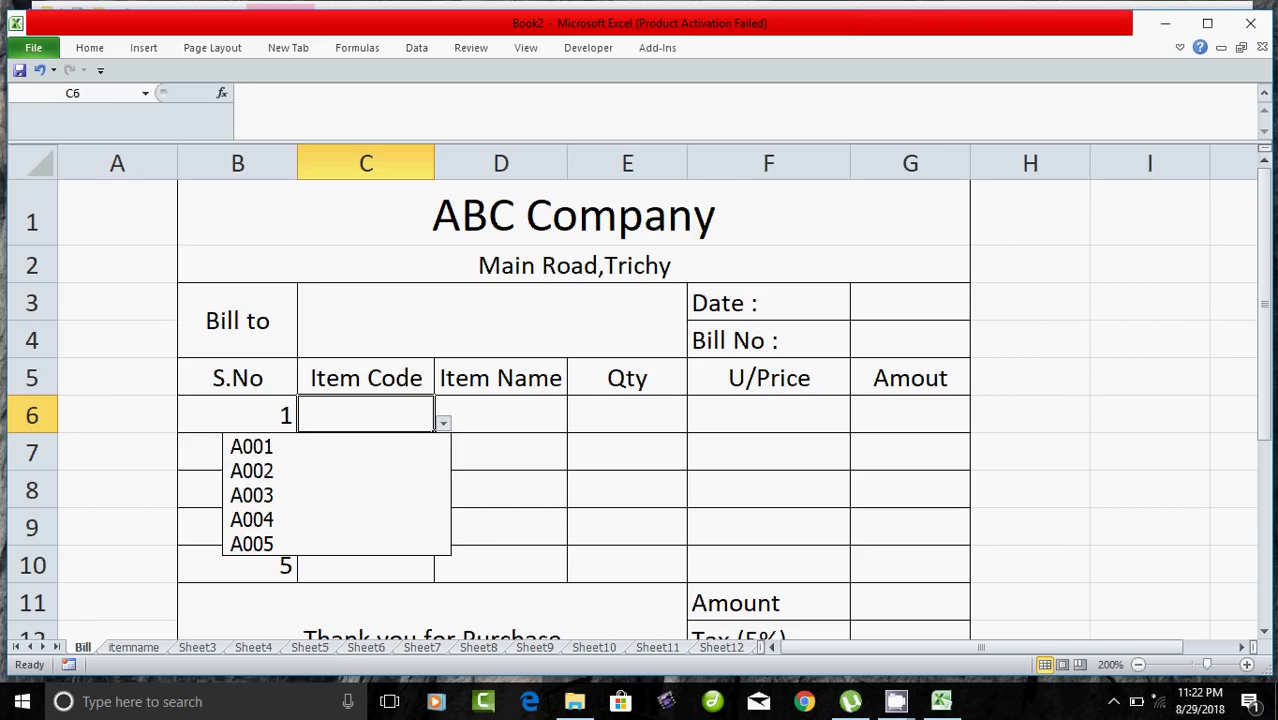
key("Down")
key("Down")
key("Down")
key("Down")
key("Down")
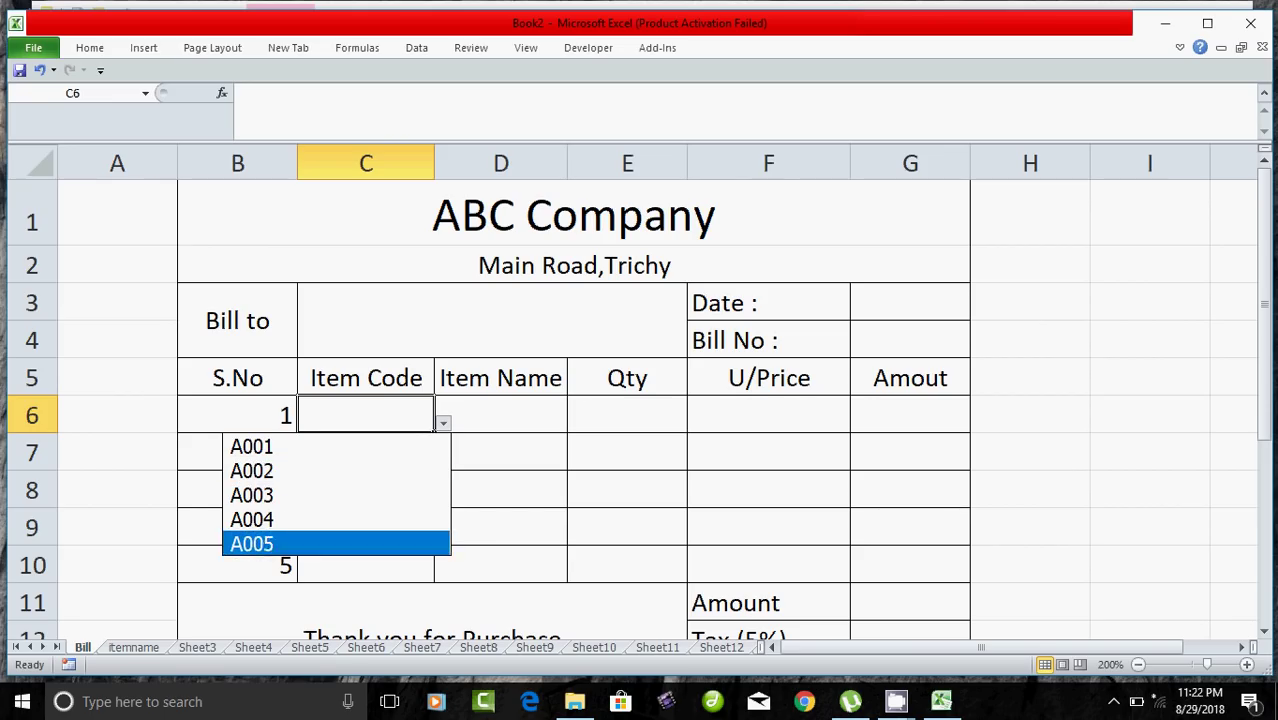
key("Up")
key("Up")
key("Up")
key("Up")
key("Return")
key("Return")
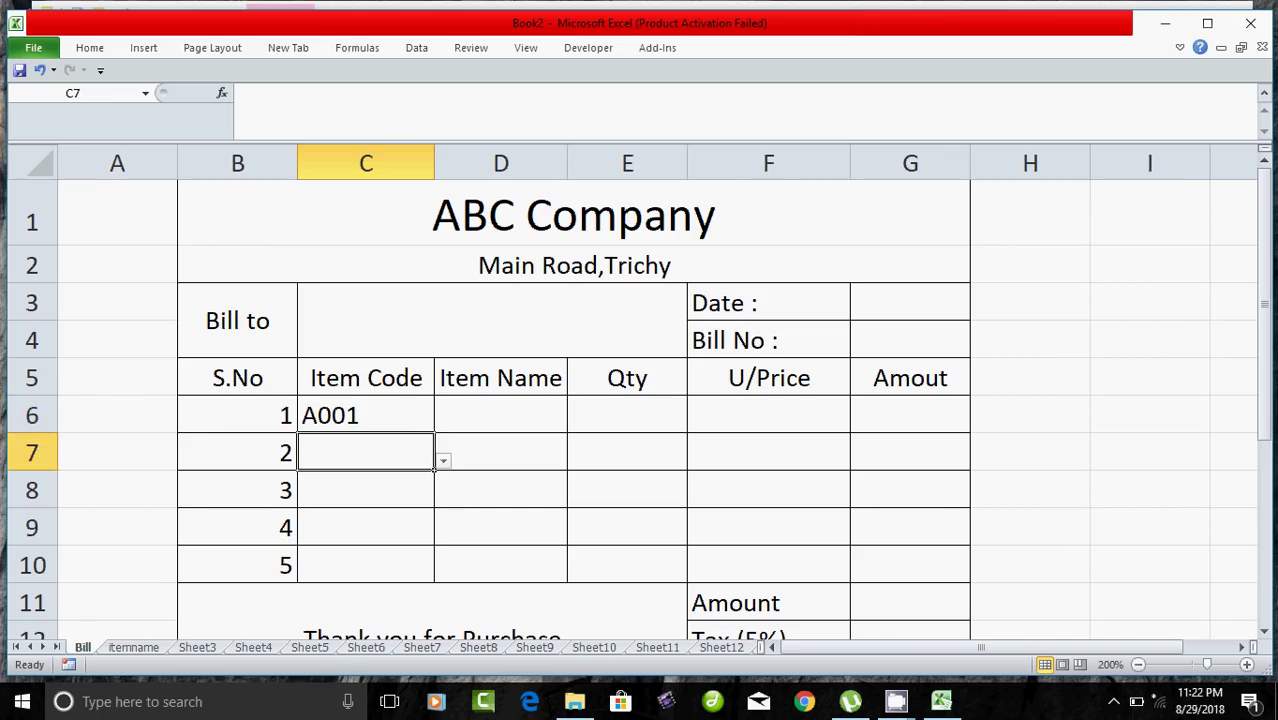
Step: Choose item codes A002 in C7 and A003 in C8 from their dropdown lists
key("alt+Down")
key("Down")
key("Return")
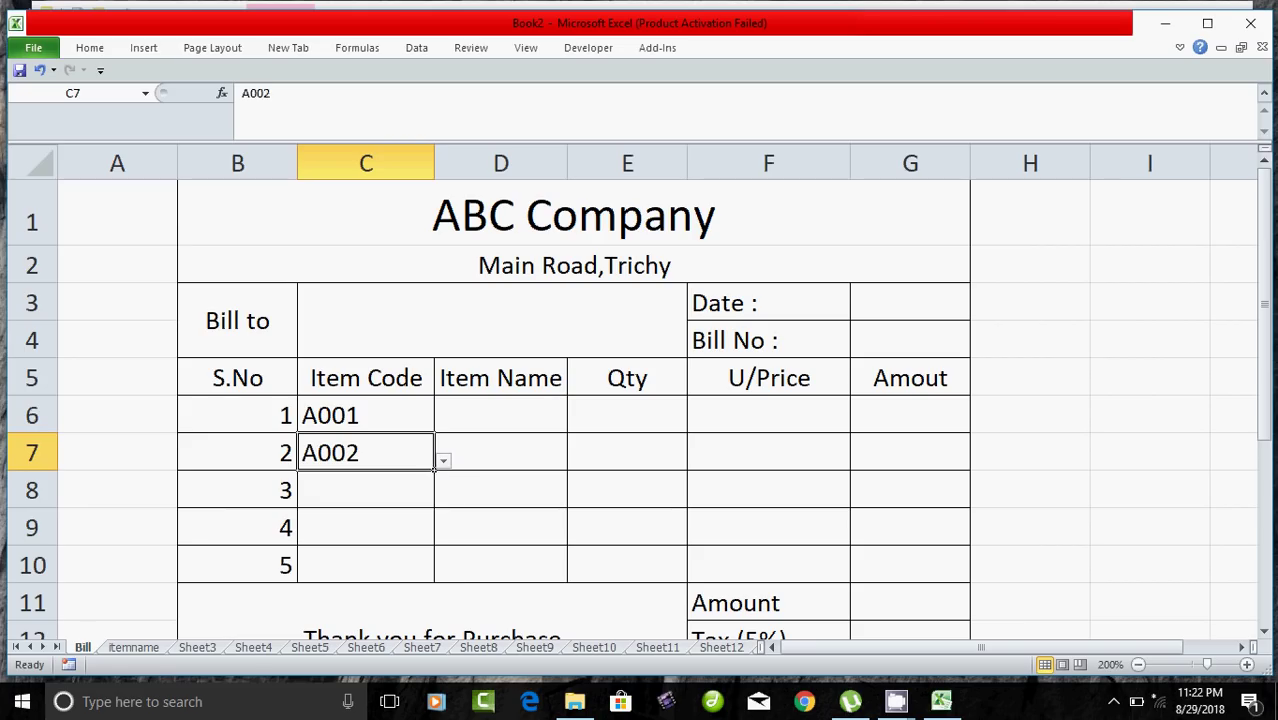
key("Return")
key("alt+Down")
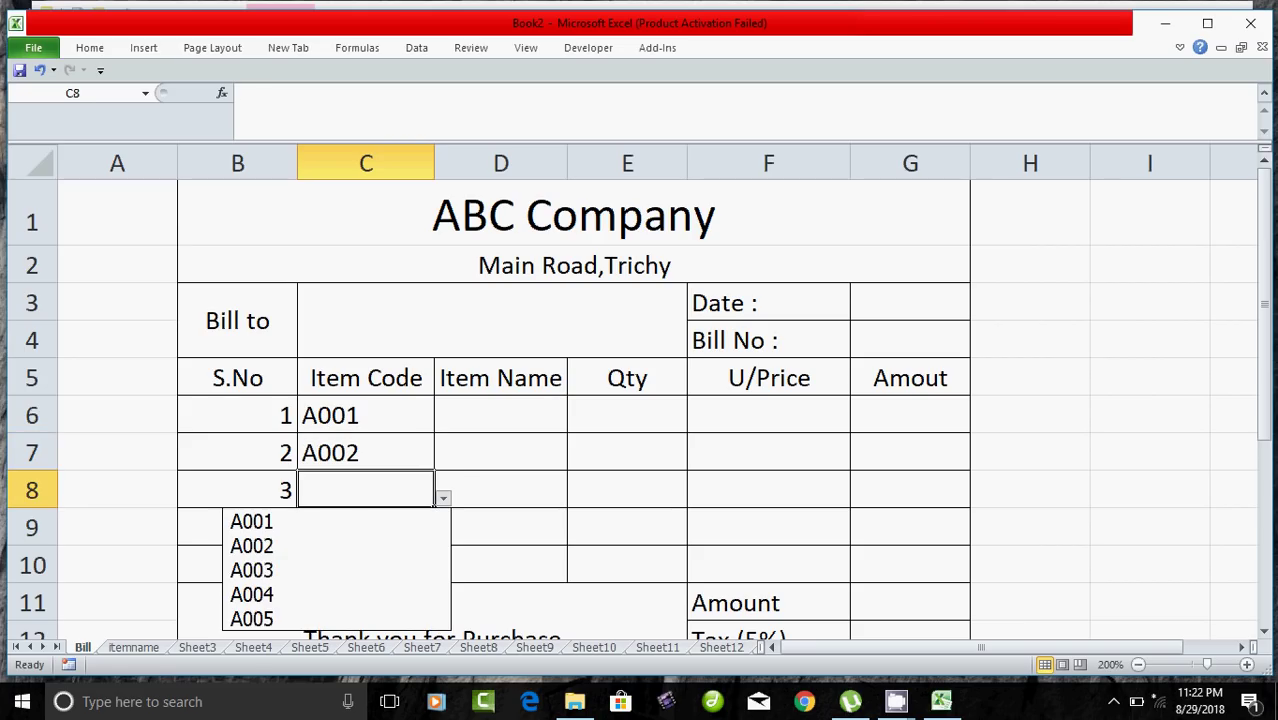
key("Down")
key("Down")
key("Return")
key("Return")
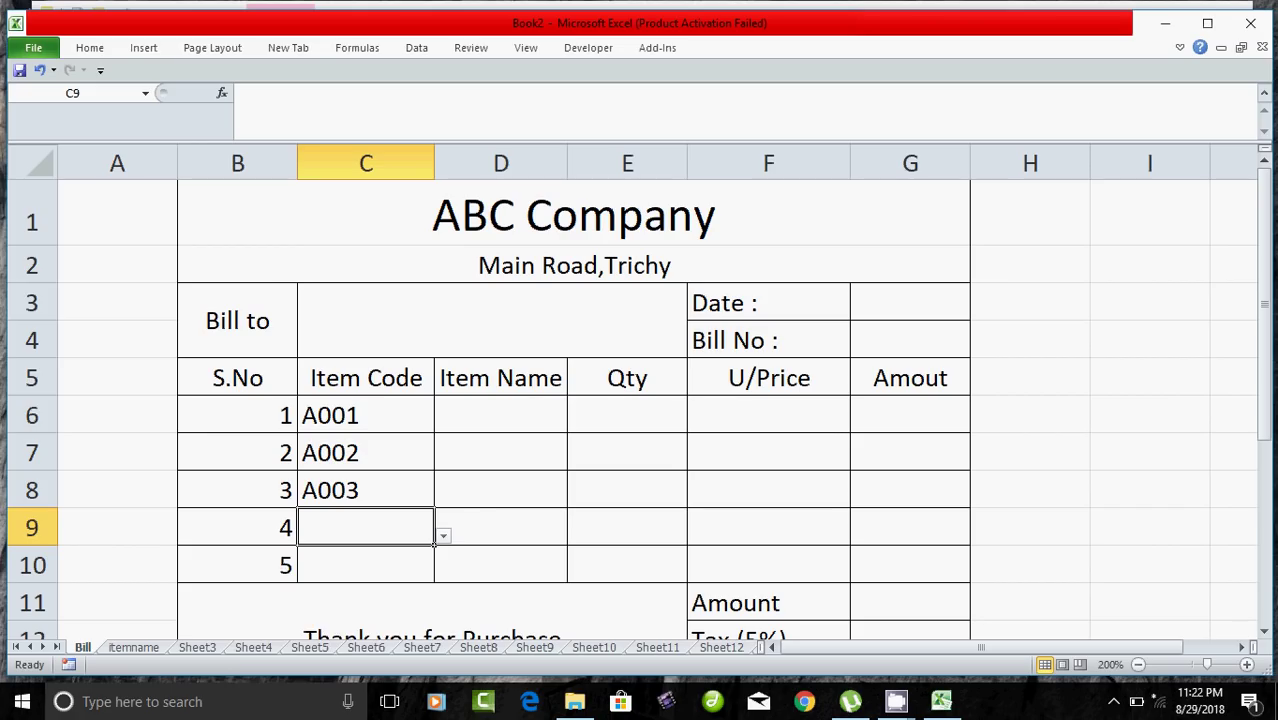
Step: Choose item codes A004 in C9 and A005 in C10 from their dropdown lists
key("alt+Down")
key("Down")
key("Down")
key("Down")
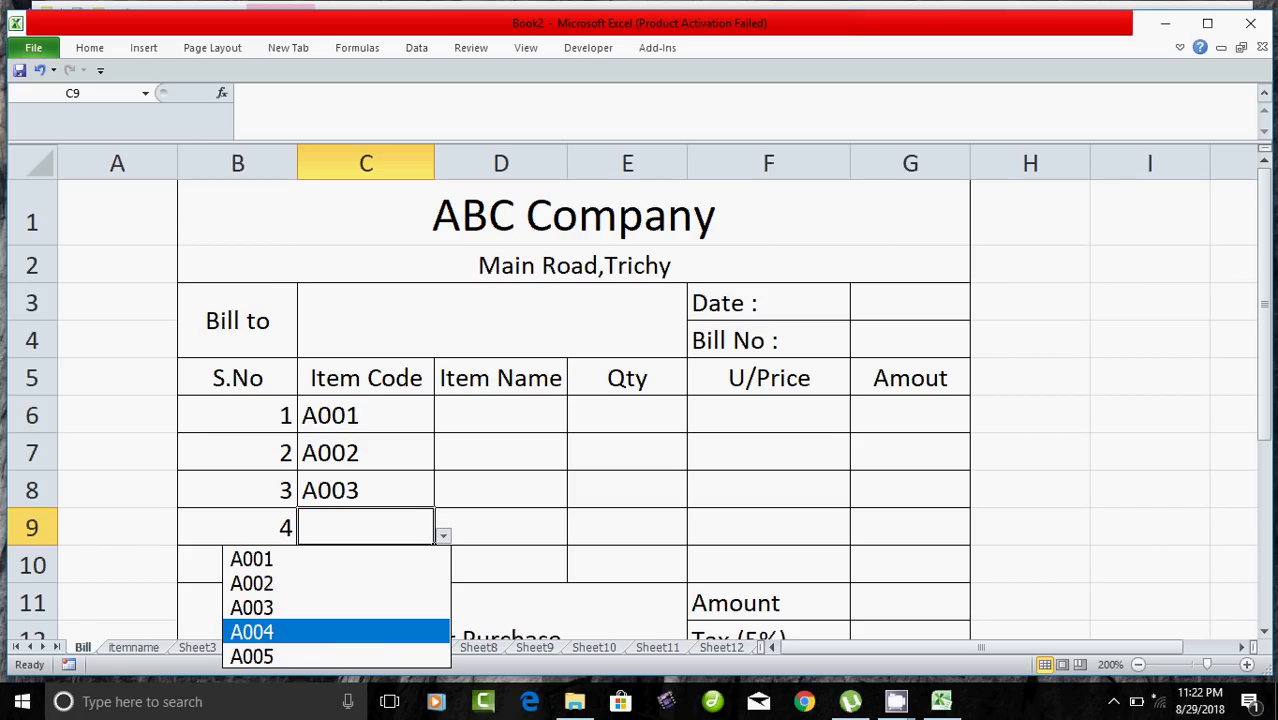
key("Return")
key("Return")
key("alt+Down")
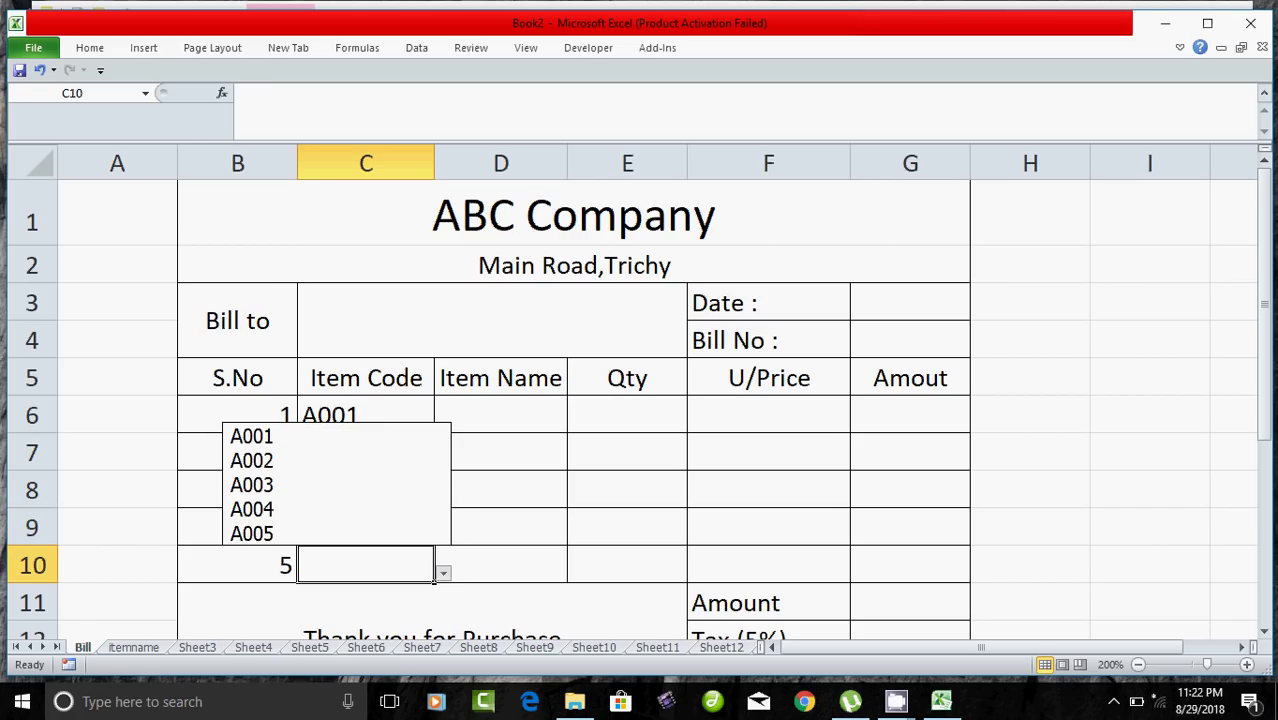
key("End")
key("Return")
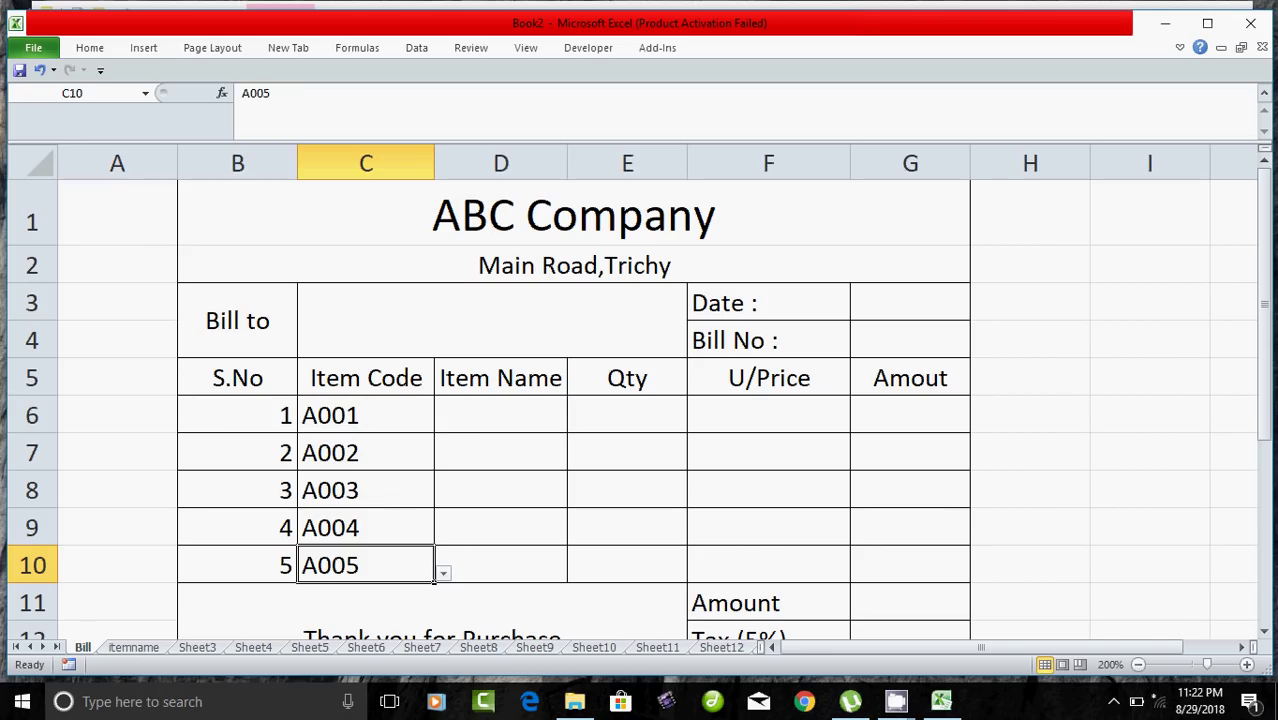
Step: Choose the item names Pencil in D6 and Pen in D7 from their dropdown lists
left_click(500, 414)
key("alt+Down")
key("Down")
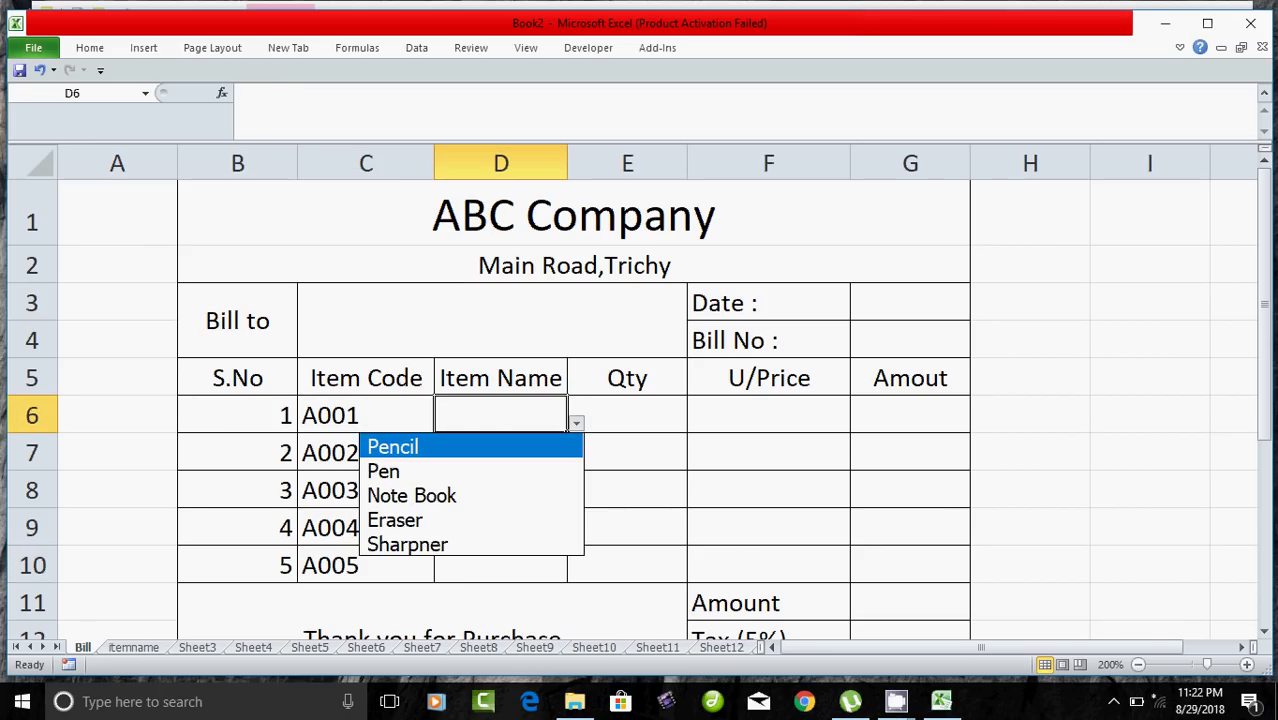
key("Return")
key("Return")
key("alt+Down")
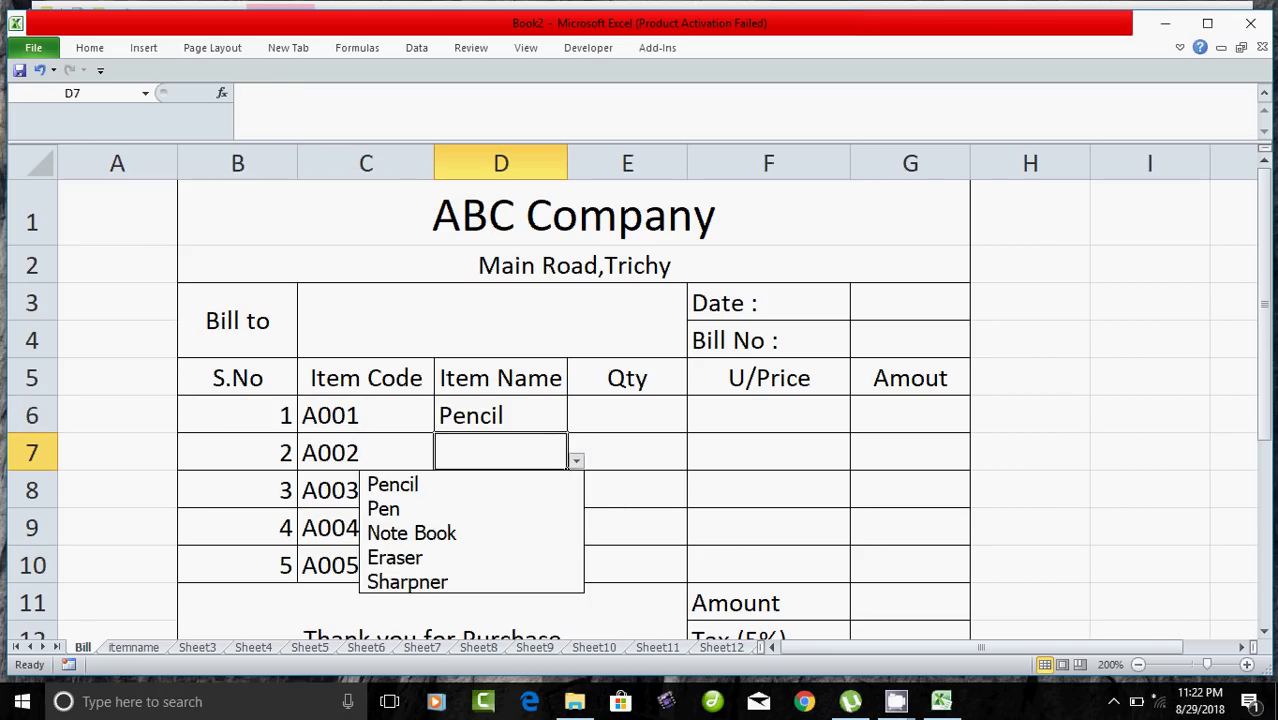
key("Down")
key("Down")
key("Return")
key("Return")
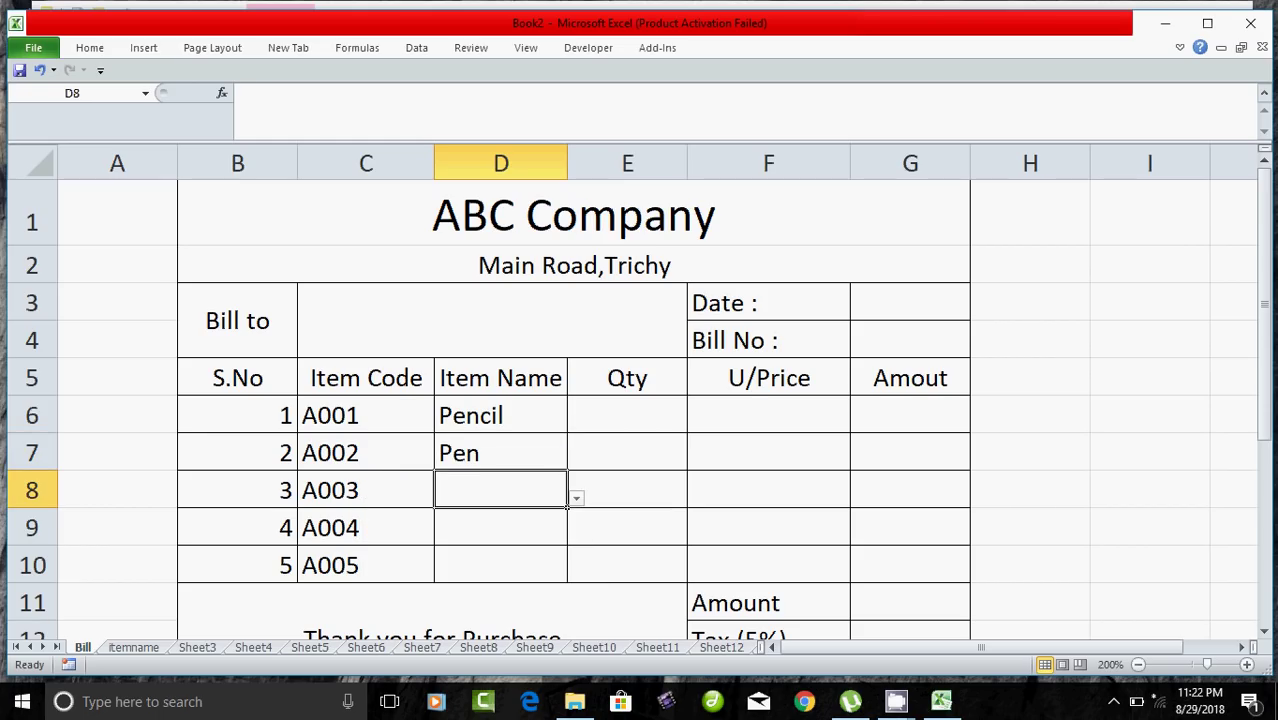
Step: Choose the item names Note Book in D8 and Eraser in D9 from their dropdown lists
key("alt+Down")
key("Down")
key("Down")
key("Down")
key("Return")
key("Return")
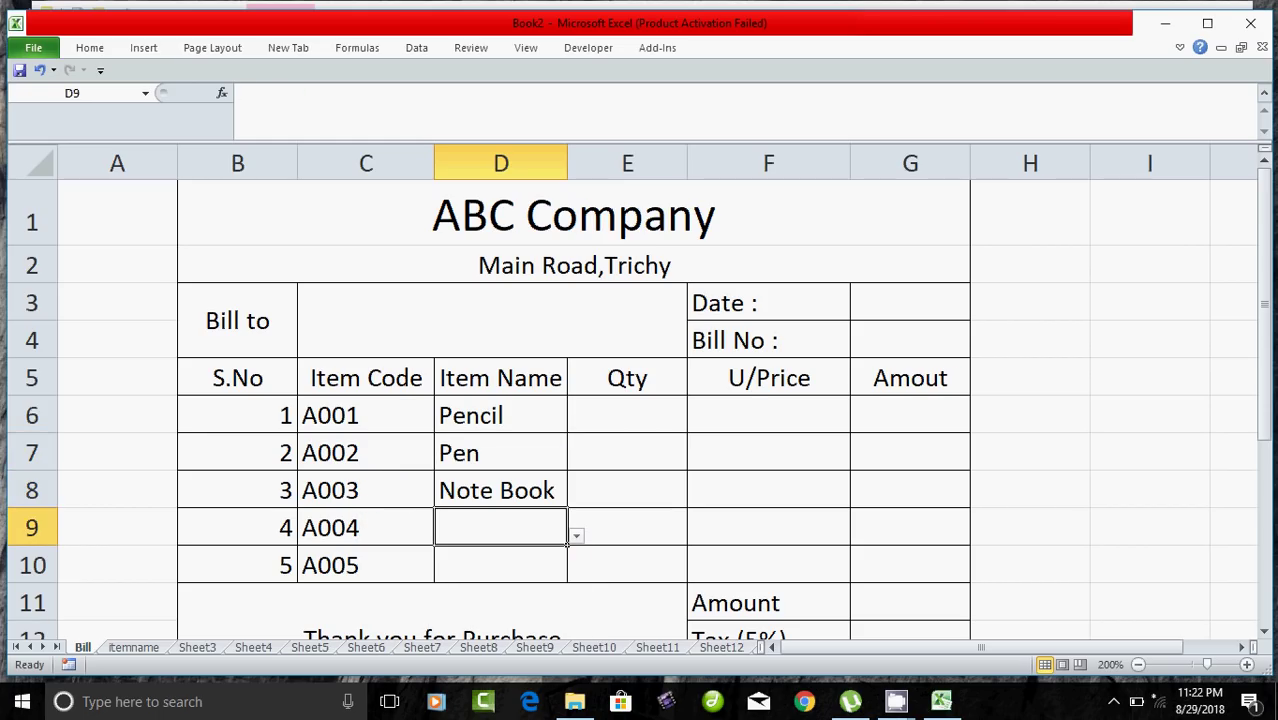
key("alt+Down")
key("Down")
key("Down")
key("Down")
key("Down")
key("Return")
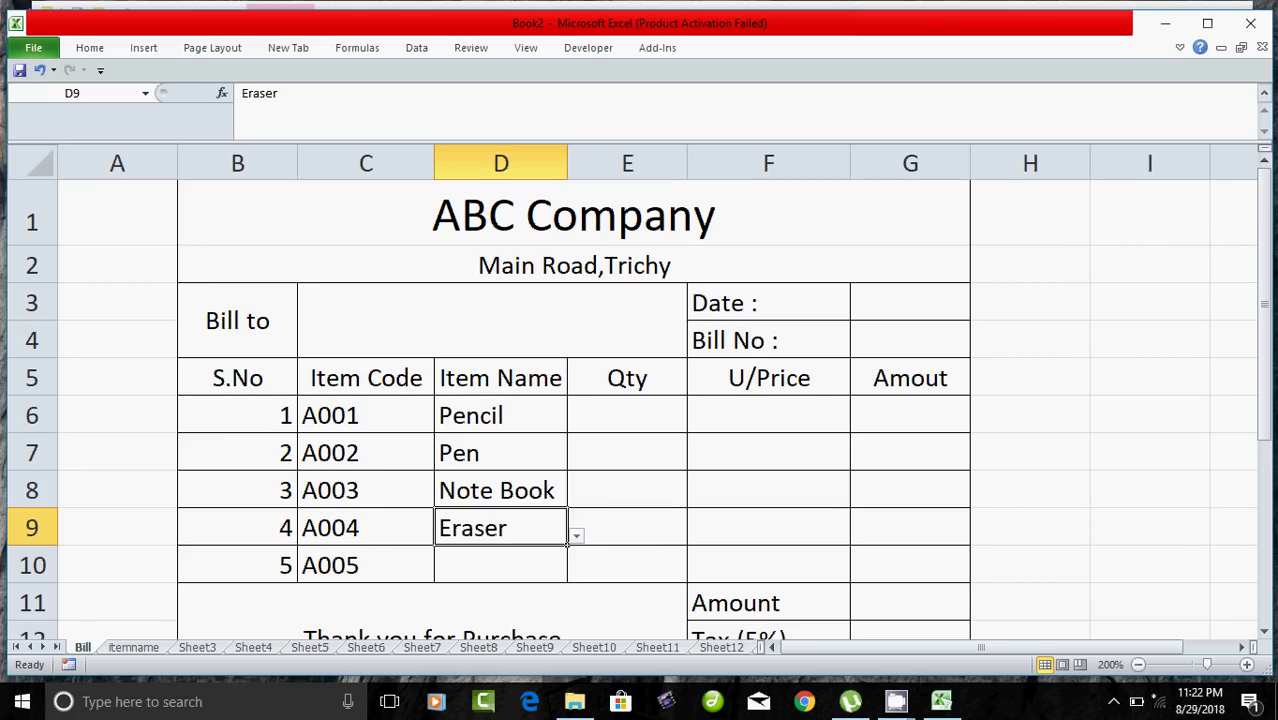
key("Return")
Step: Choose the item name Sharpner from the dropdown list for the fifth bill row in D10
key("alt+Down")
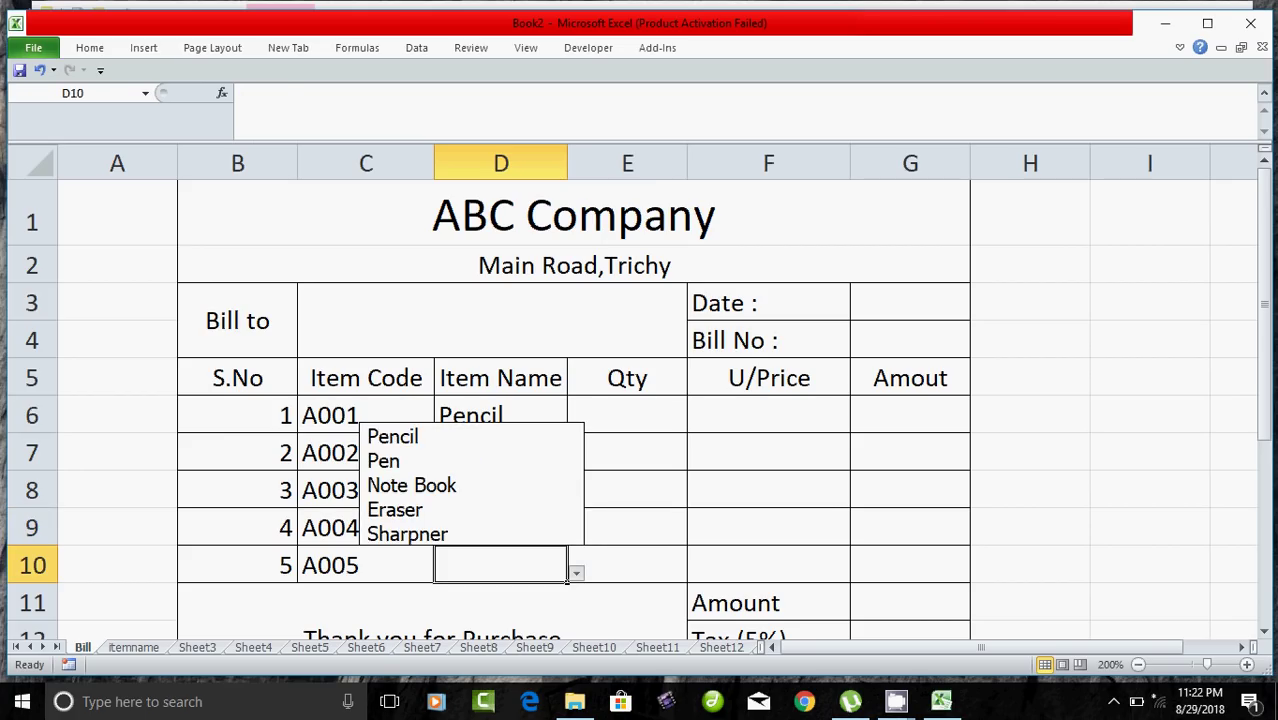
key("Down")
key("Down")
key("Down")
key("Down")
key("Down")
key("Return")
Step: Enter the quantities 5, 10, 15, 20 and 50 for the five bill items in E6:E10
left_click(627, 414)
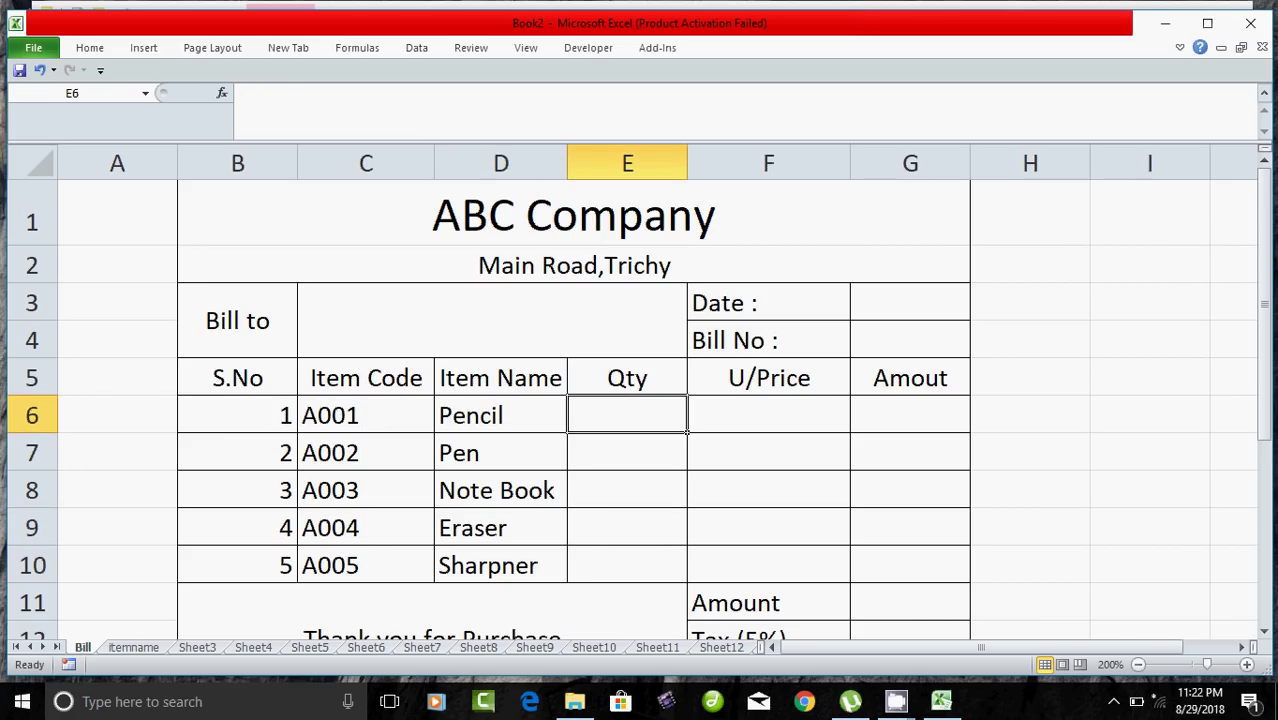
type("5")
key("Return")
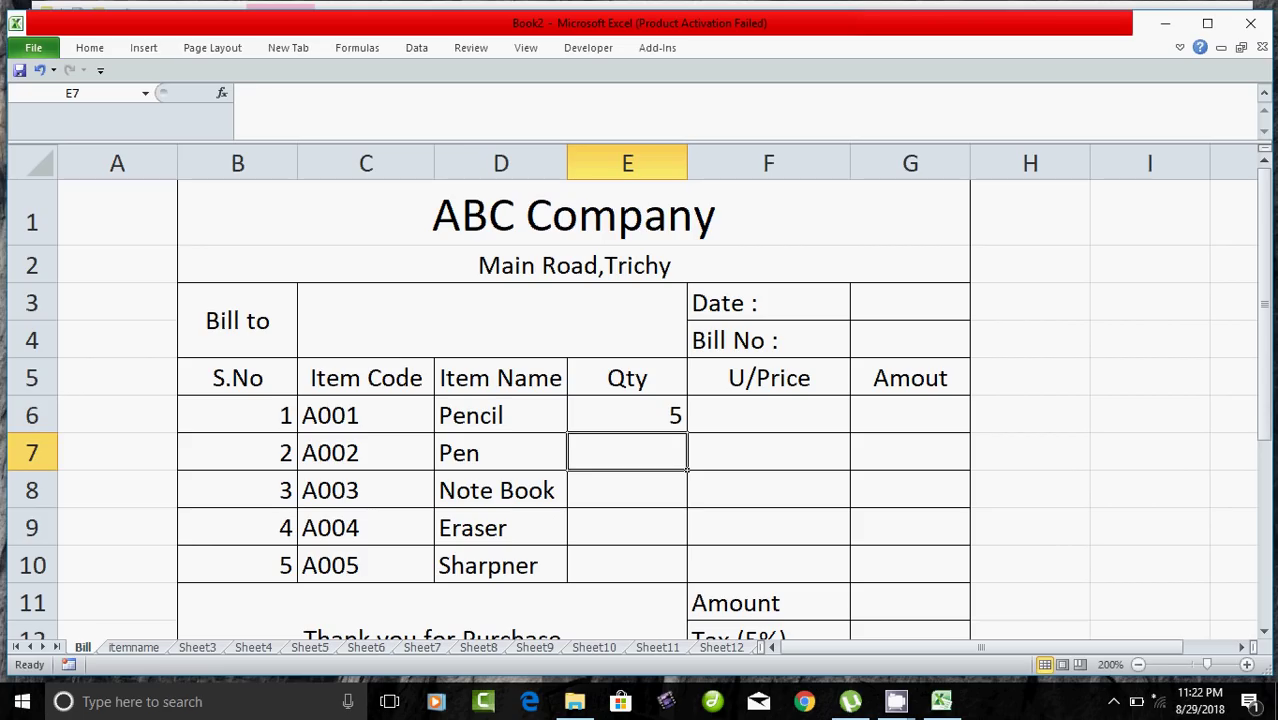
type("10")
key("Return")
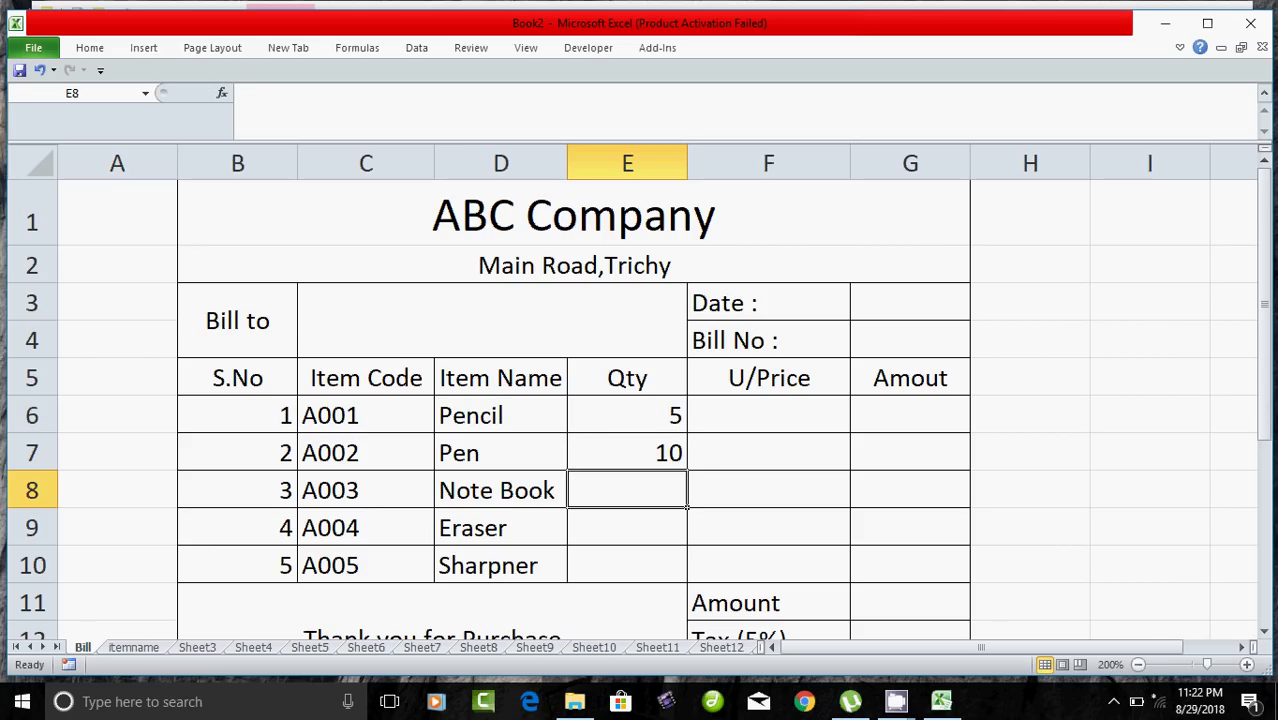
type("15")
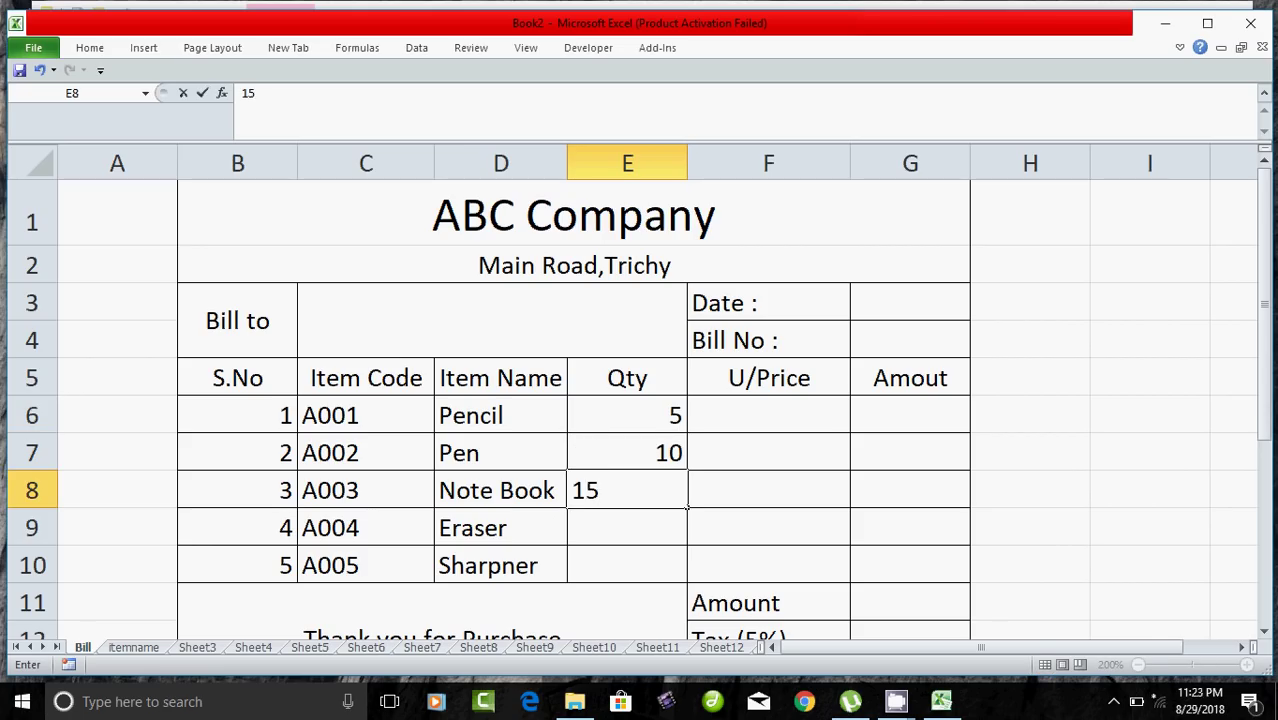
key("Return")
type("20")
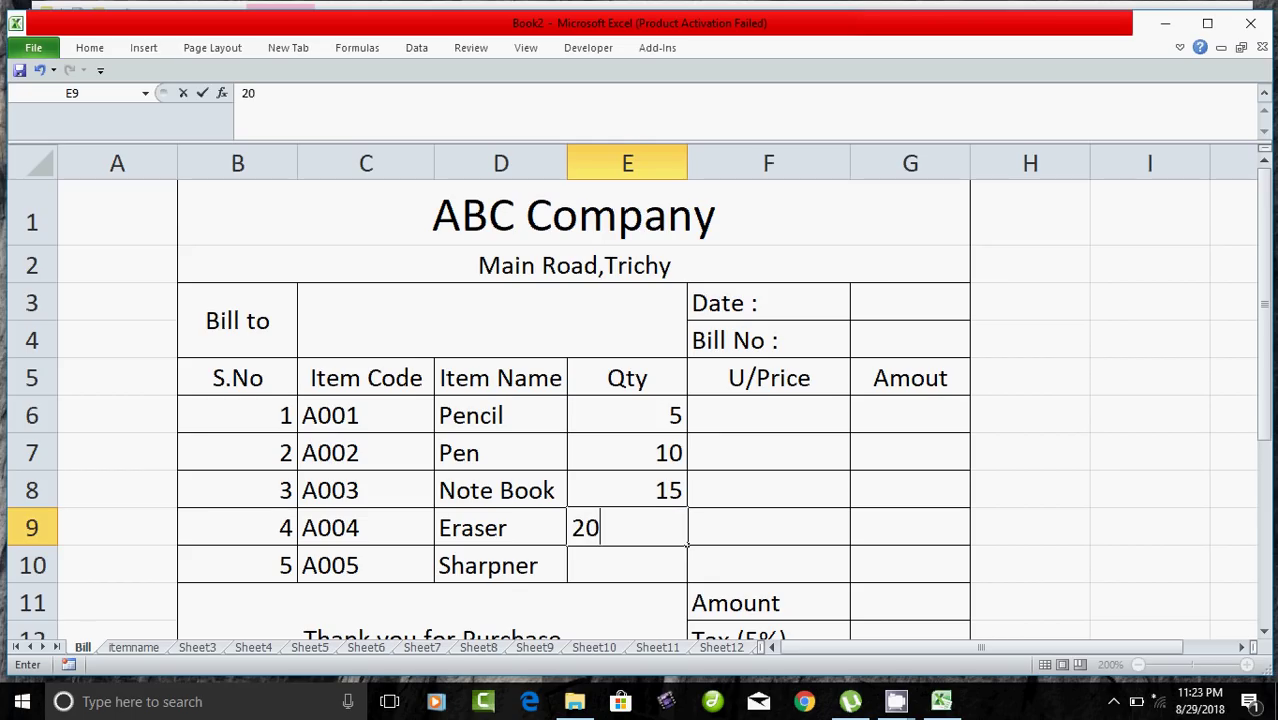
key("Return")
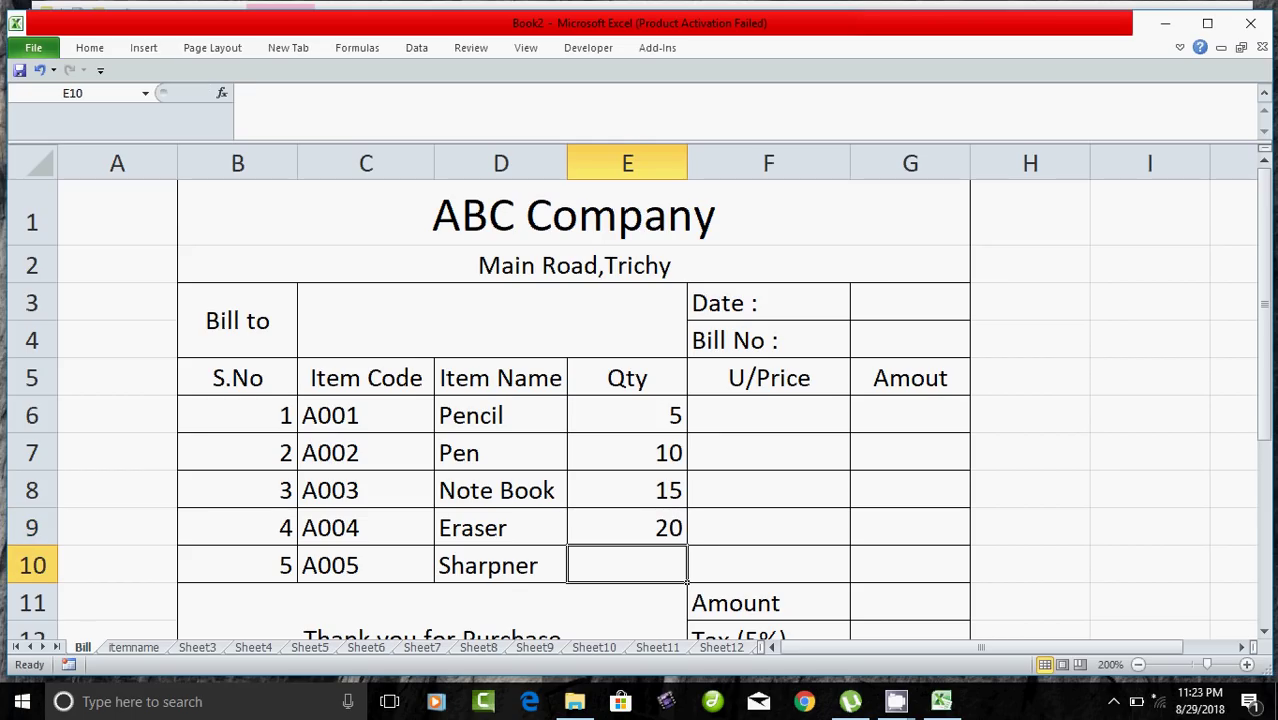
type("50")
key("Return")
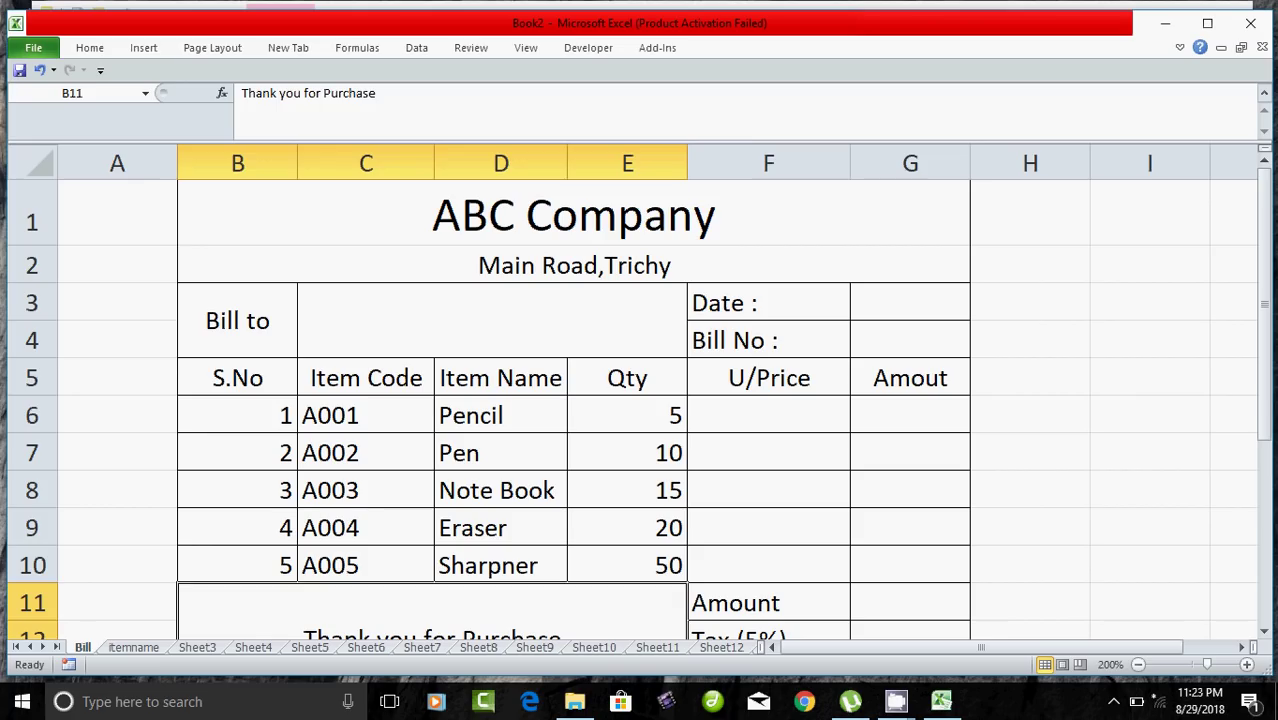
Step: Enter the unit prices 10.50, 5, 25, 1 and 2 for the five bill items in F6:F10
left_click(768, 414)
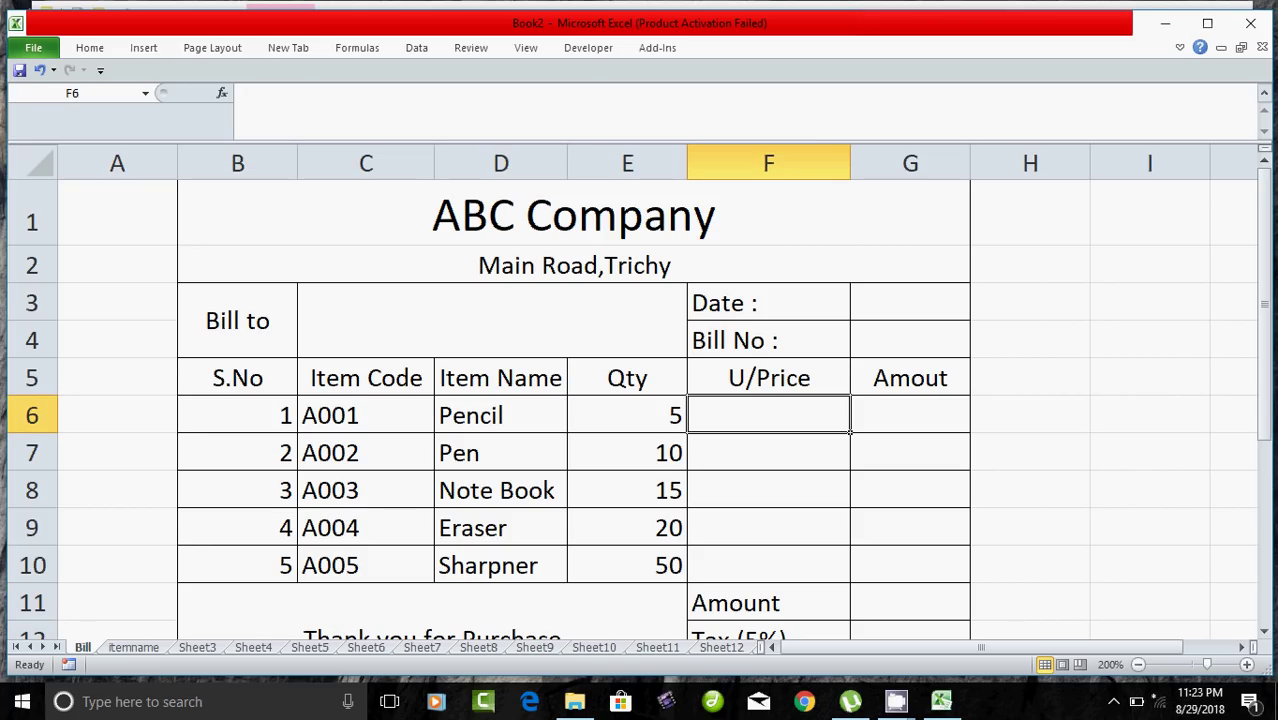
type("1")
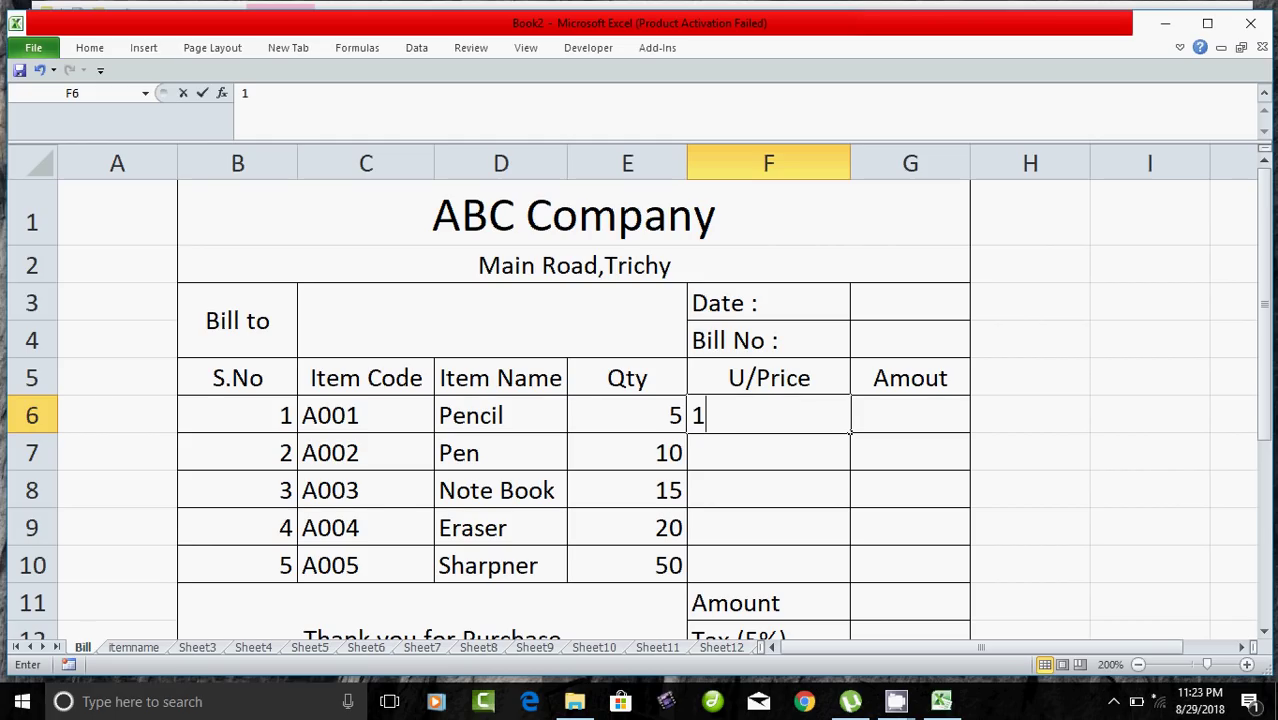
type("0.50")
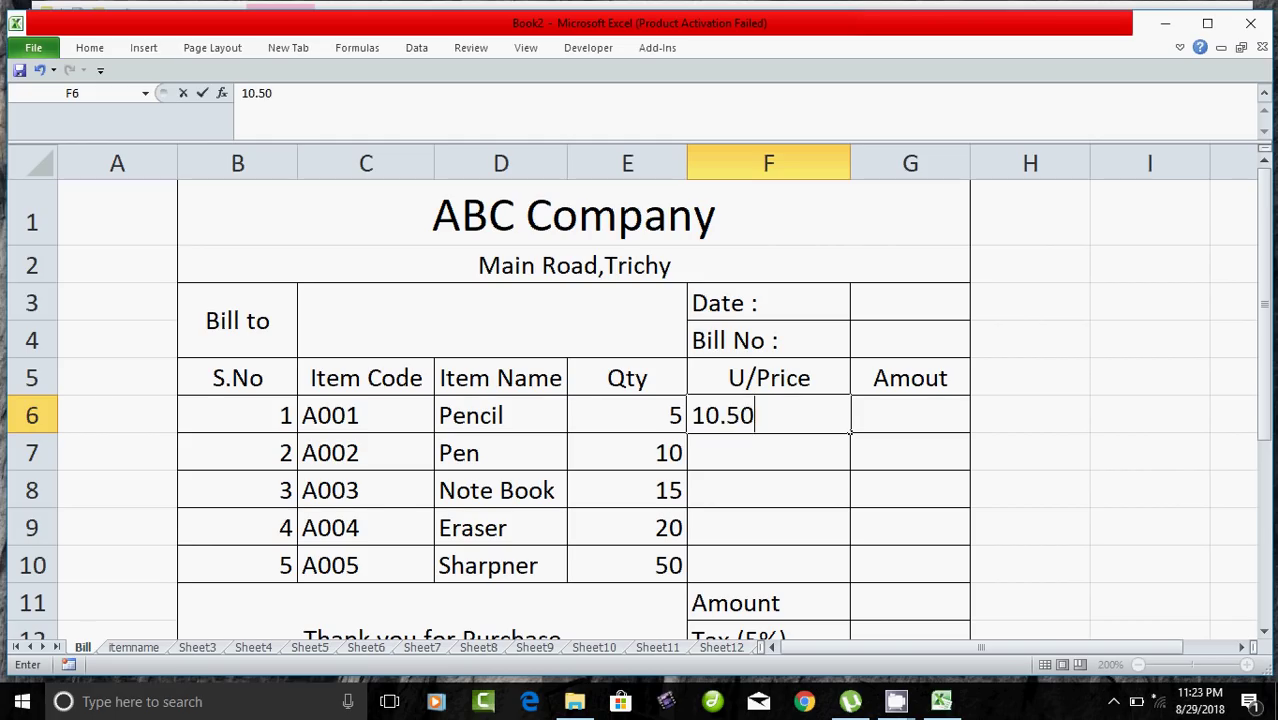
key("Return")
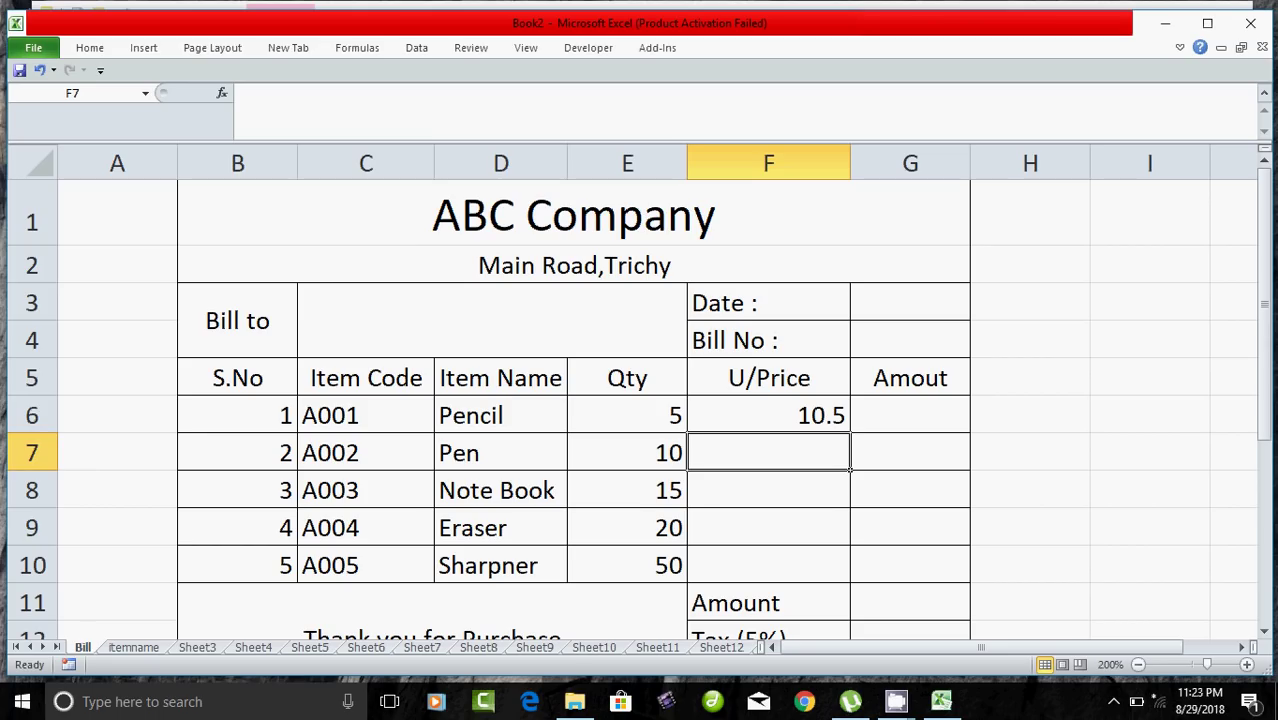
type("5")
key("Return")
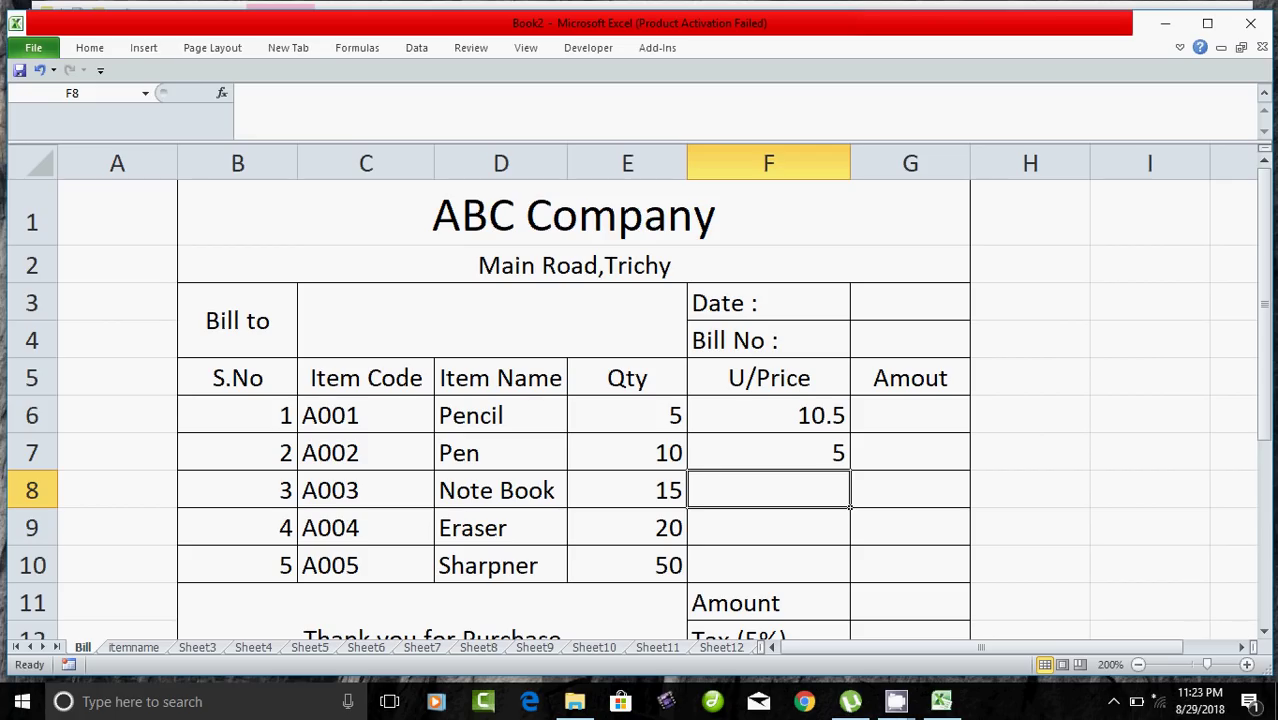
type("25")
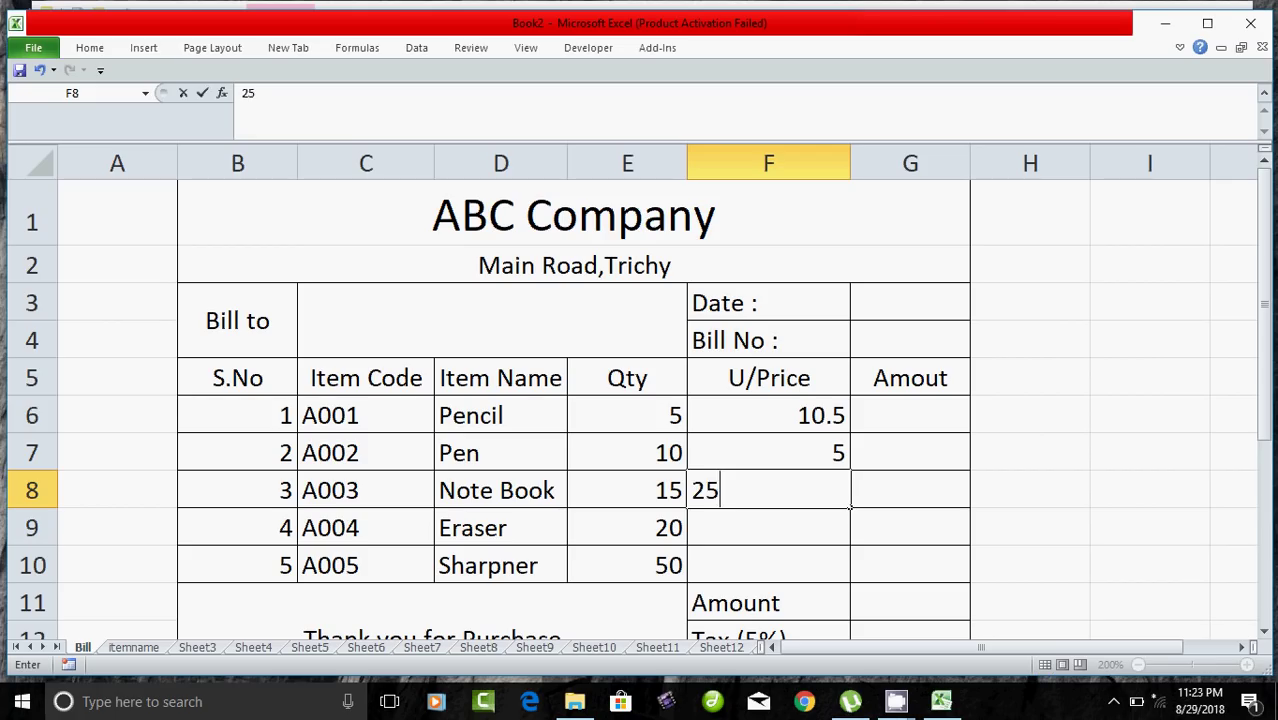
key("Return")
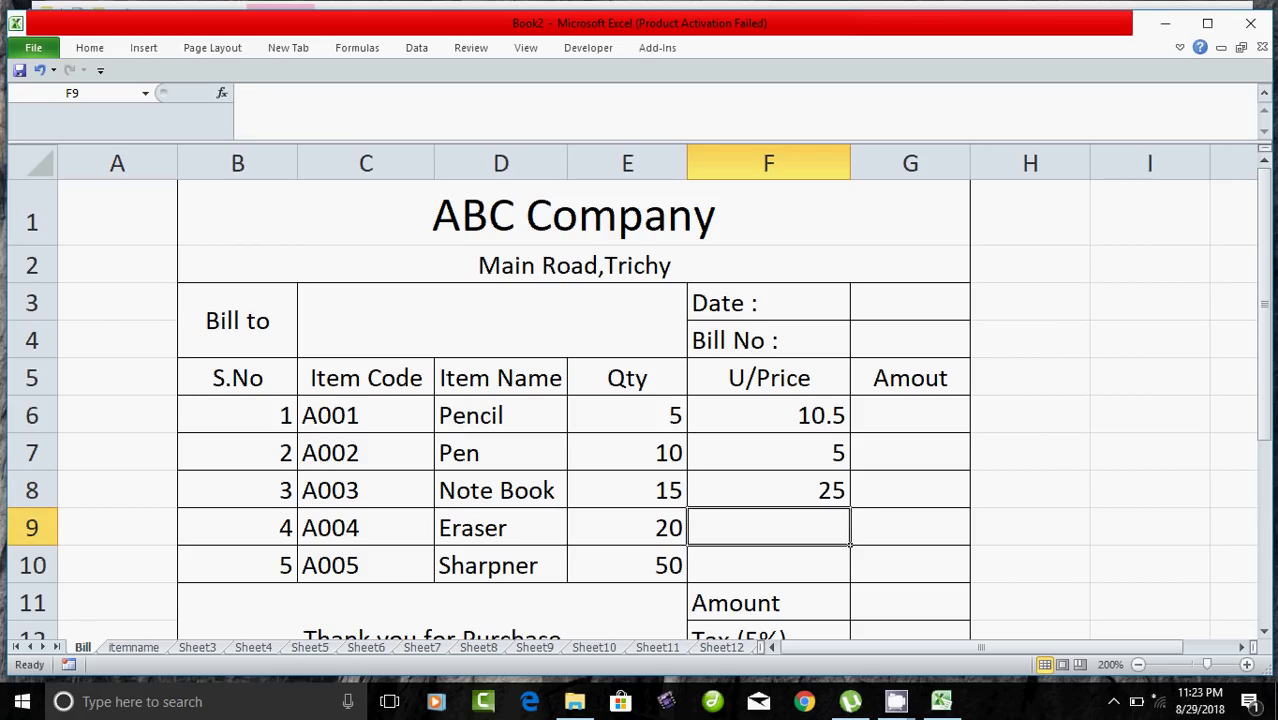
type("1")
key("Return")
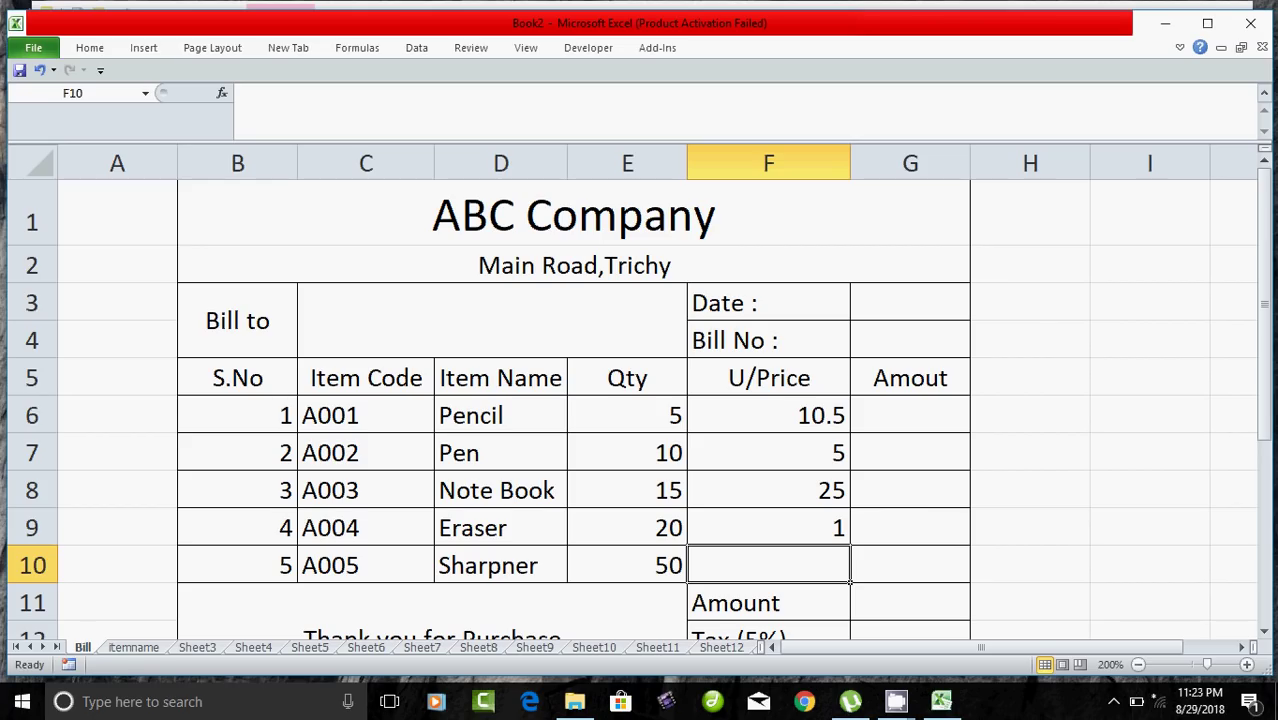
type("1")
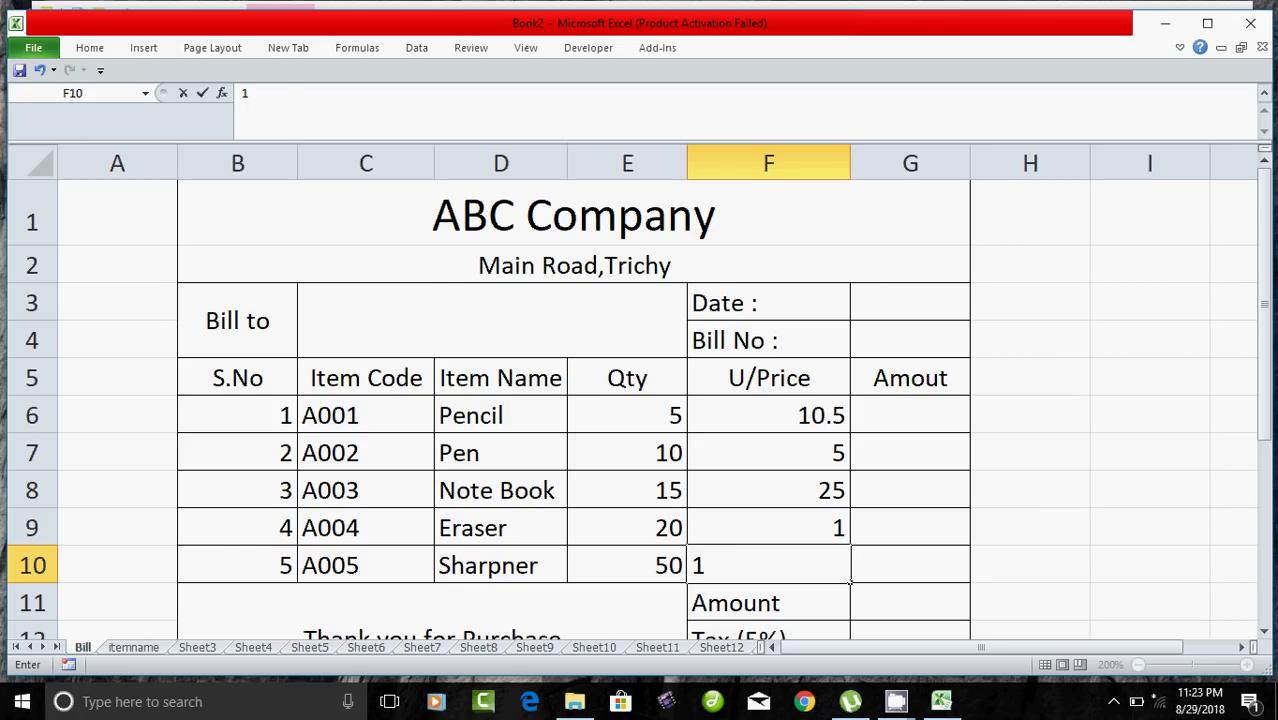
key("BackSpace")
type("2")
key("Return")
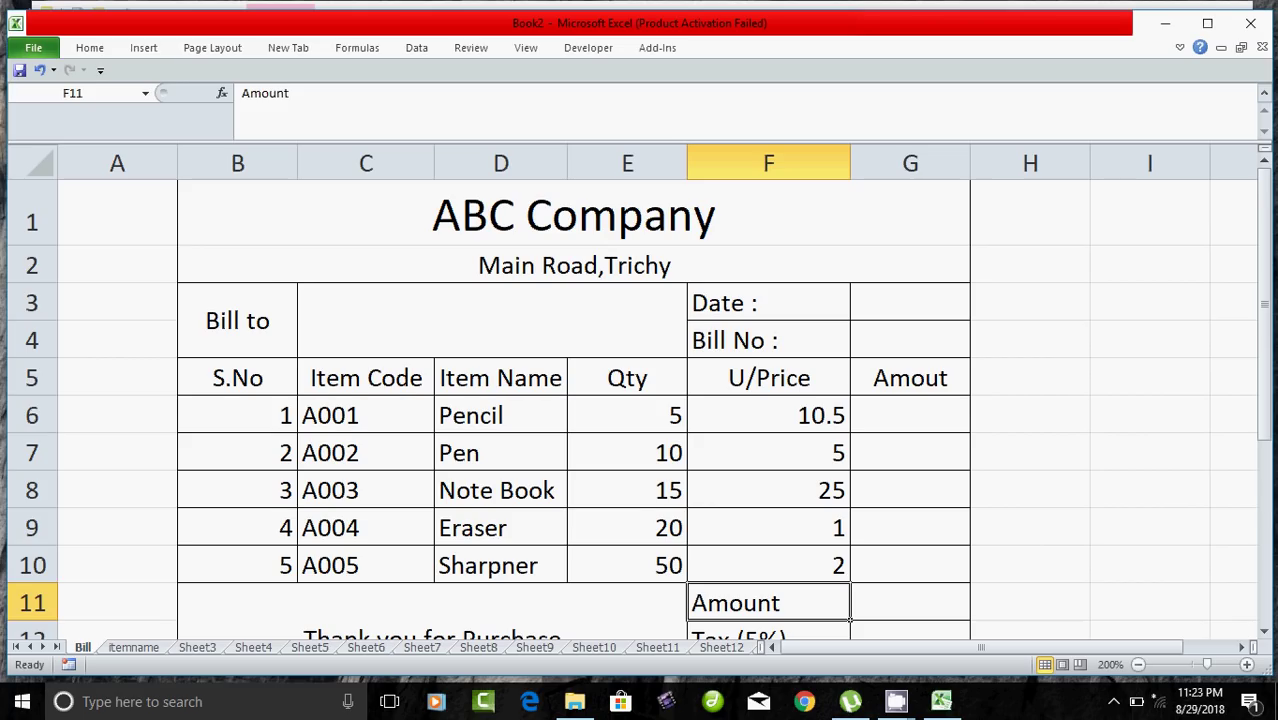
Step: Enter the formula =E6*F6 in G6 to multiply the Pencil row's quantity by its unit price
left_click(909, 414)
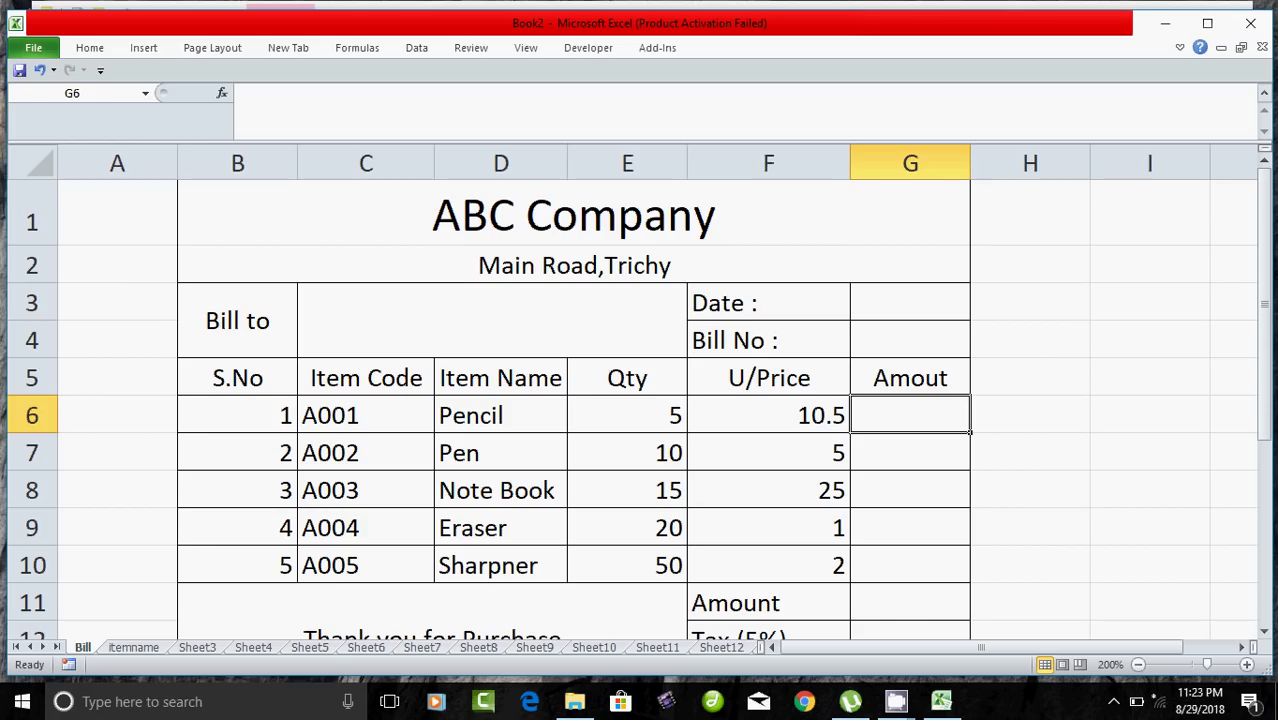
type("=")
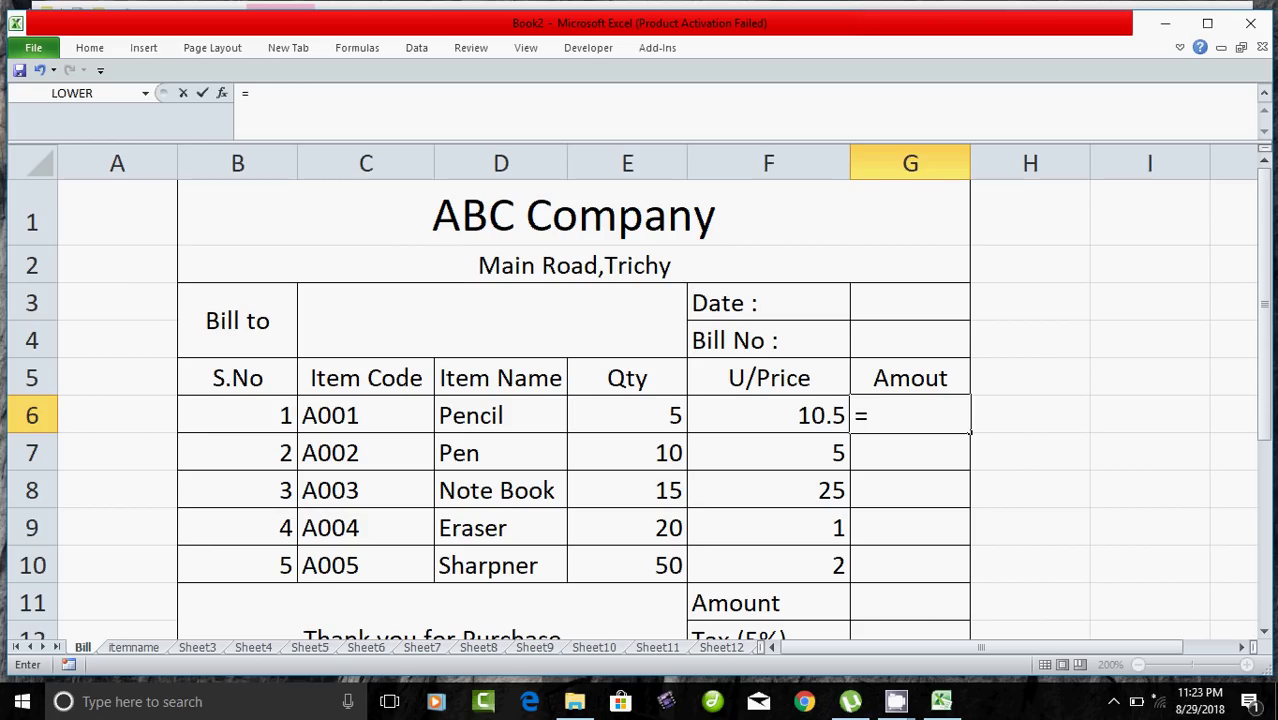
left_click(627, 414)
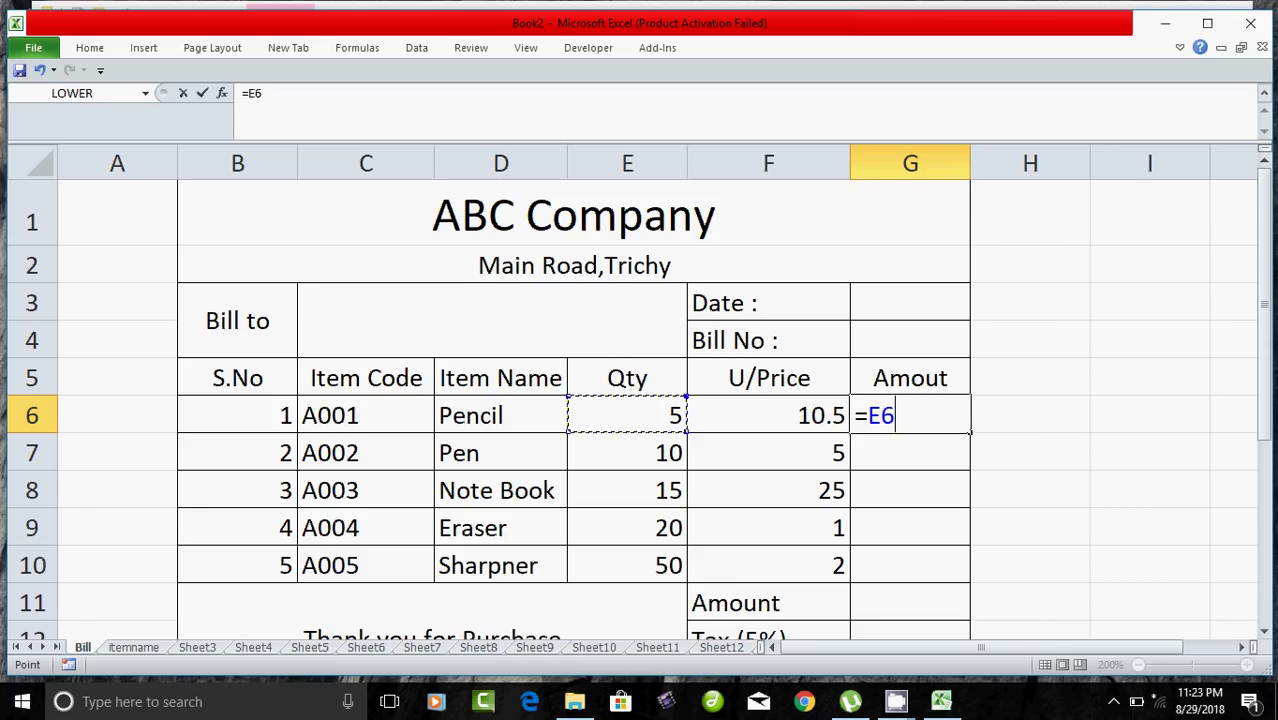
type("*")
key("Left")
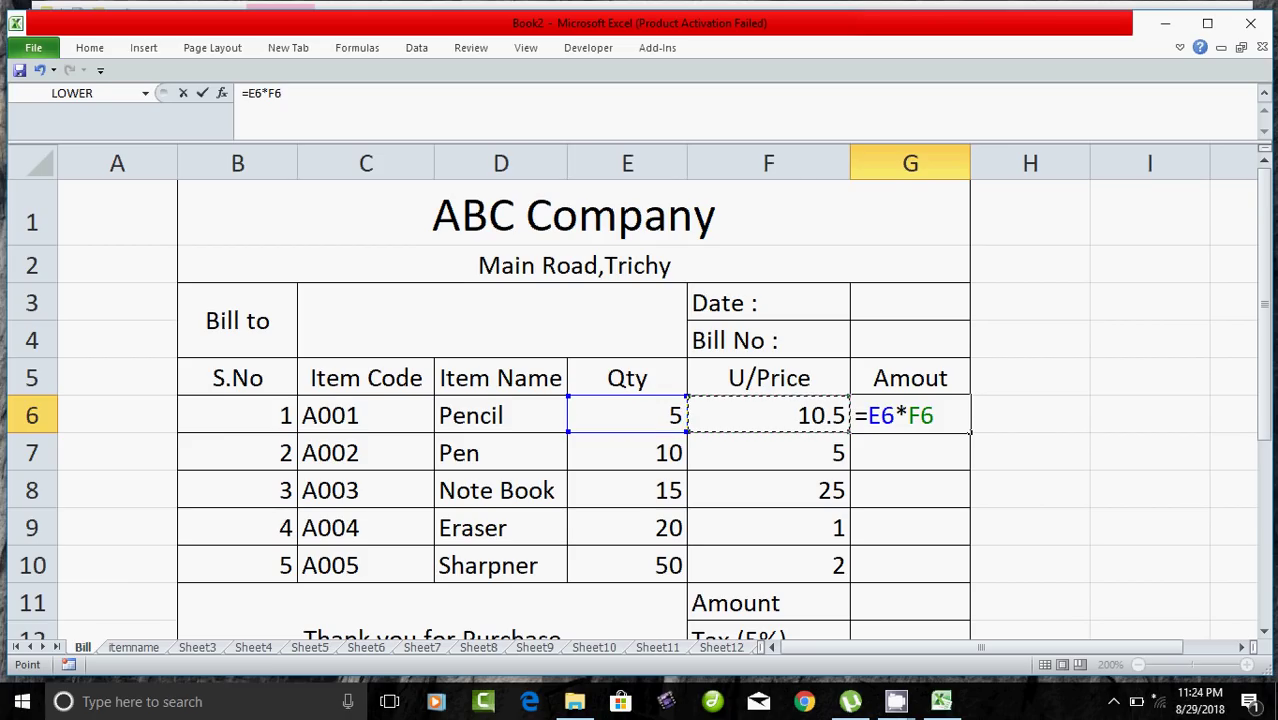
key("Return")
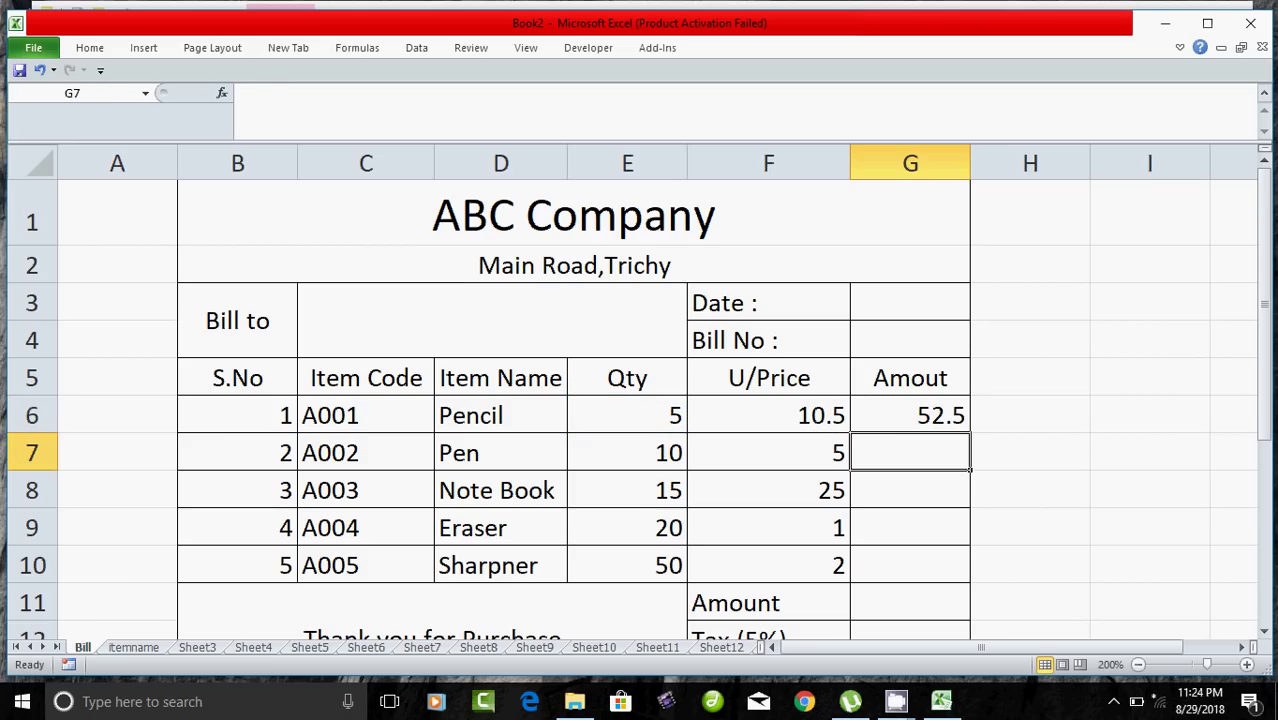
Step: Fill the amount formula from G6 down to G10 for the remaining bill items
left_click(909, 415)
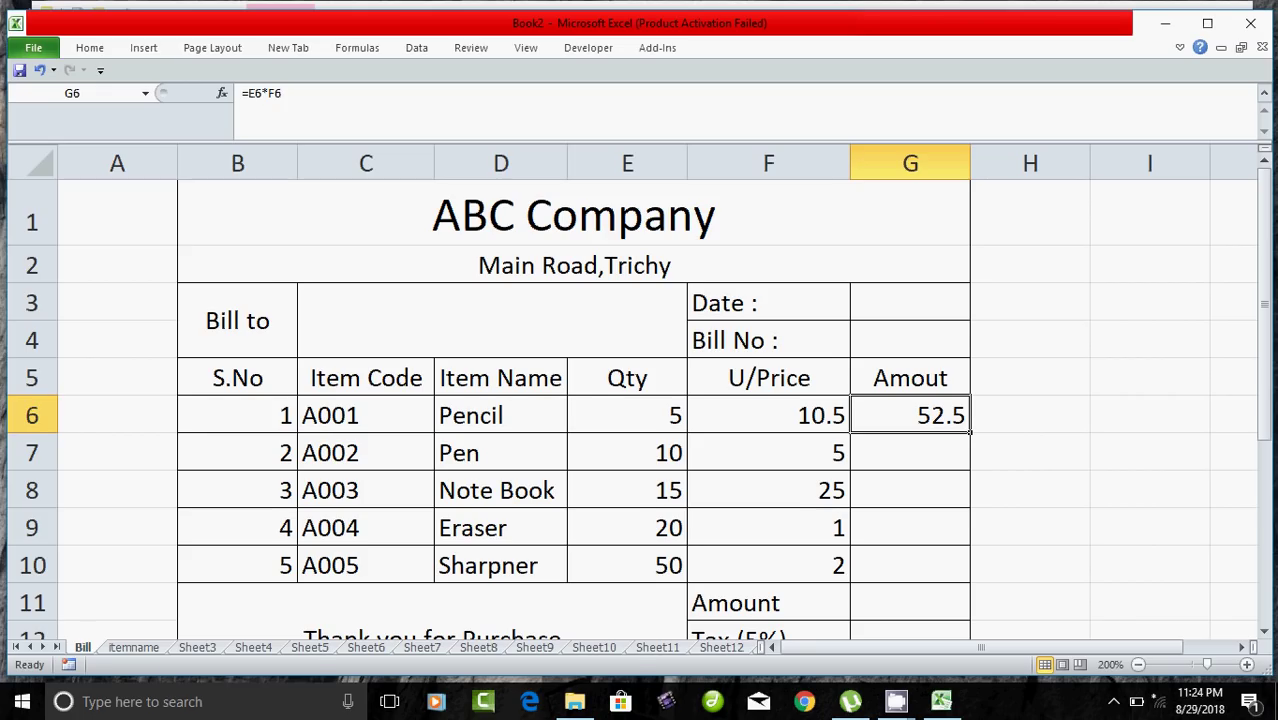
left_click_drag(968, 432, 964, 572)
left_click(1029, 490)
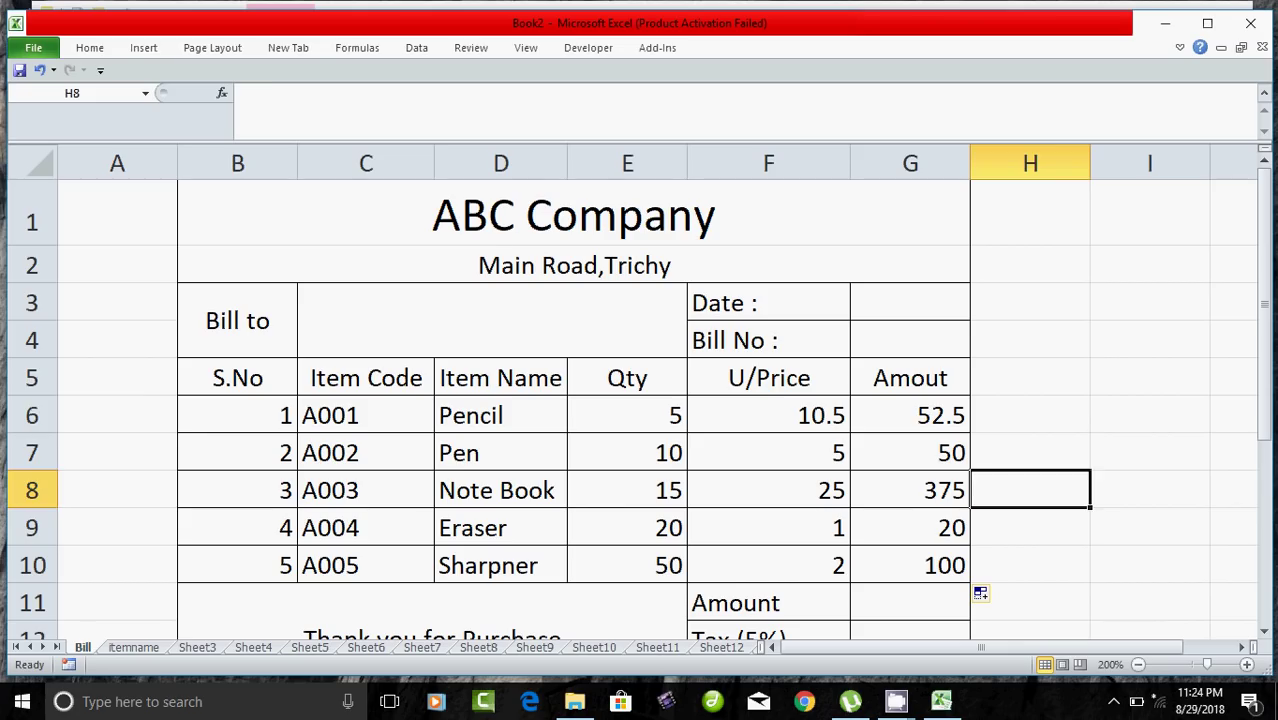
left_click(909, 415)
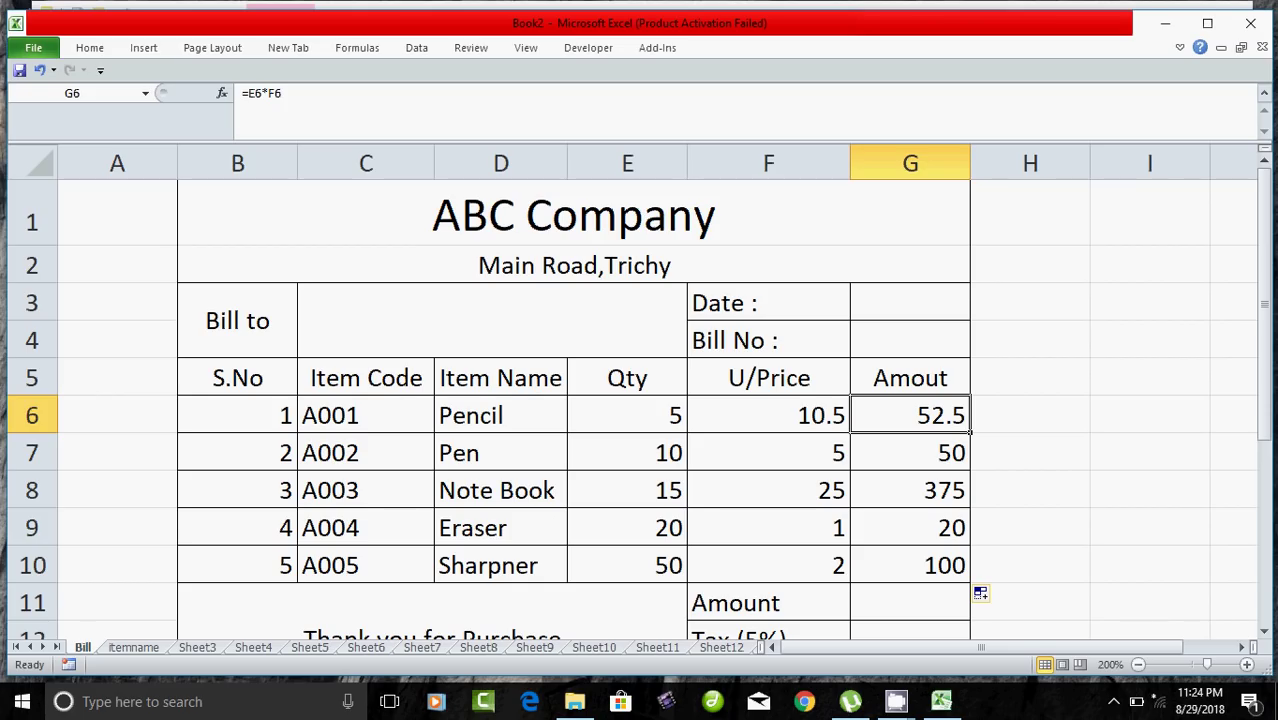
left_click(909, 602)
scroll(633, 410, "down", 1)
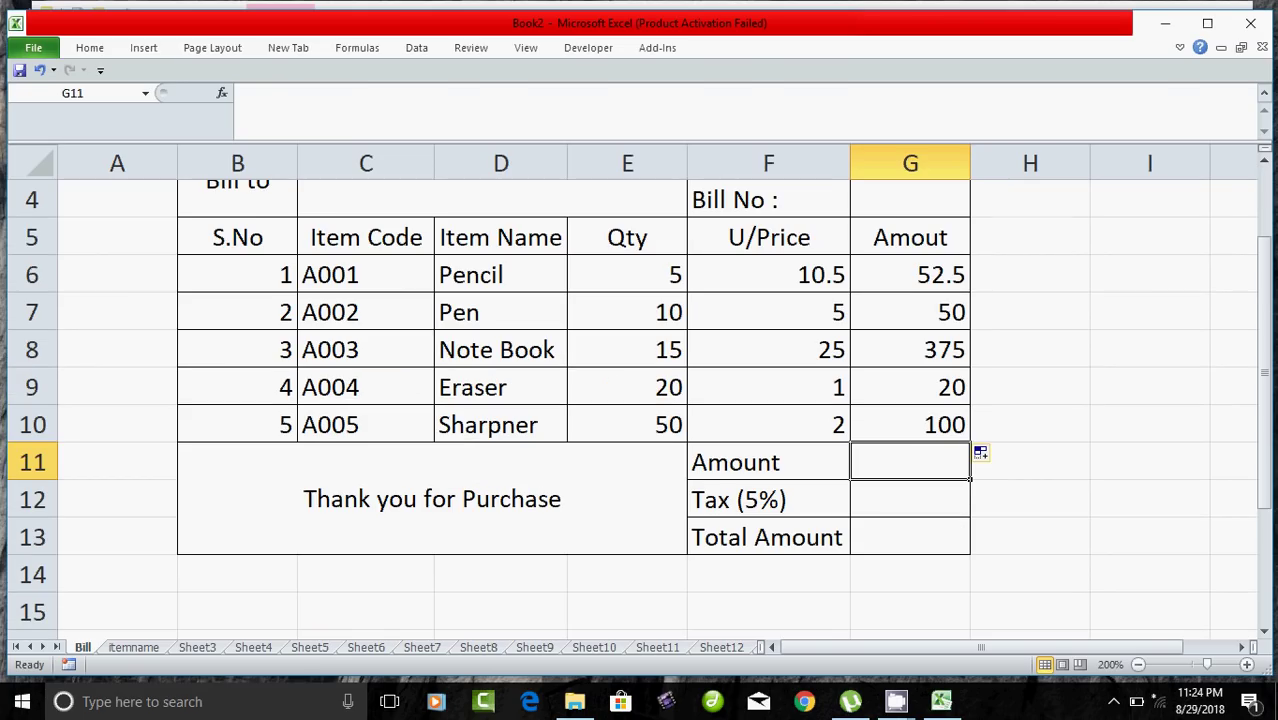
left_click_drag(909, 274, 909, 424)
left_click(909, 461)
type("=")
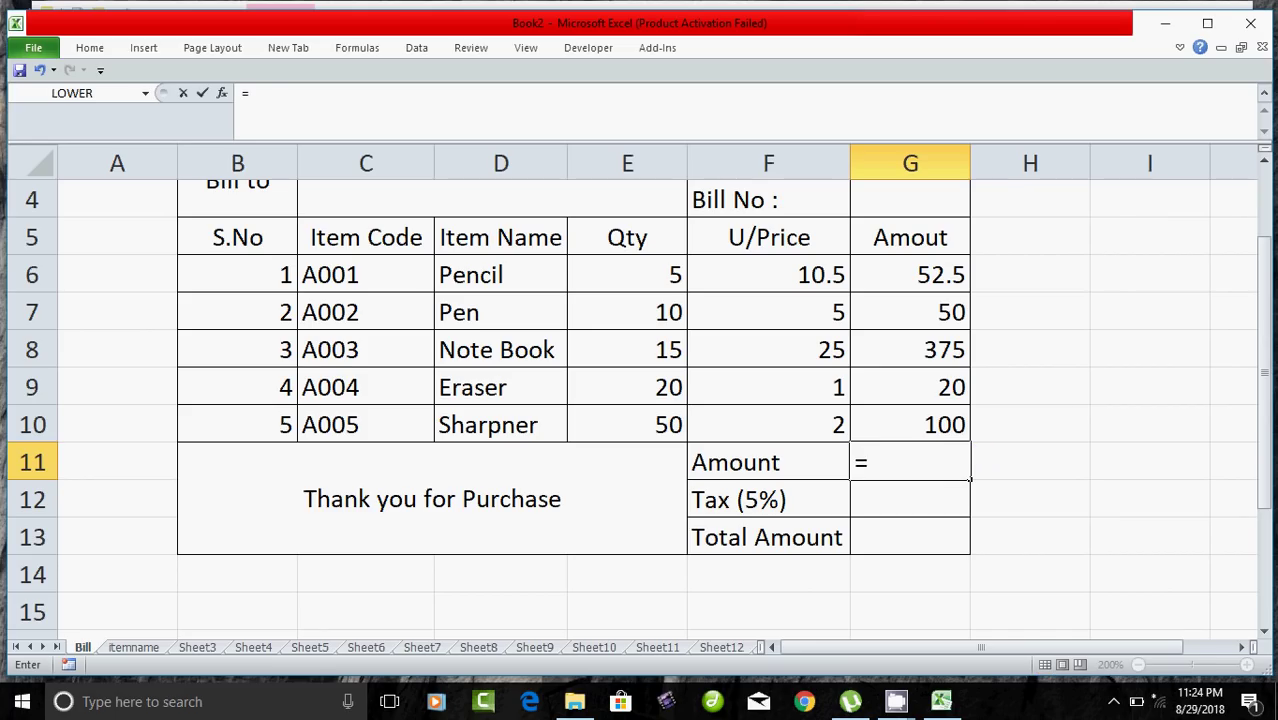
type("sum")
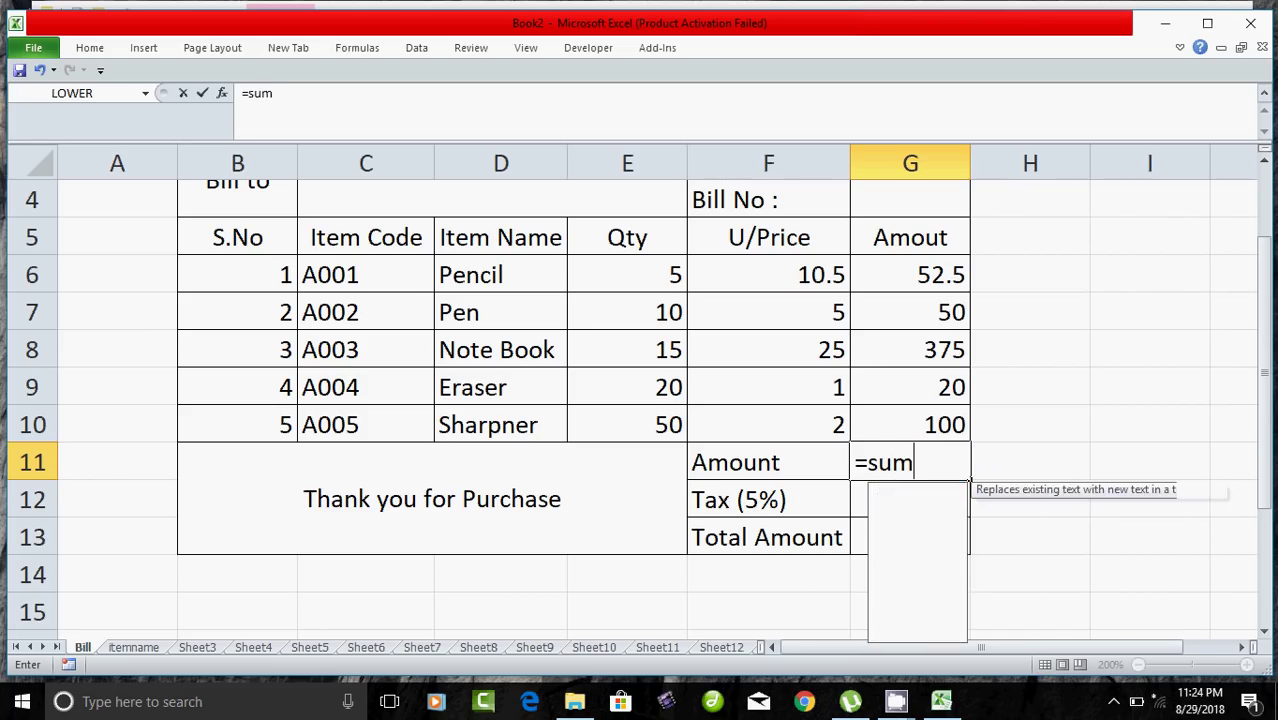
type("*")
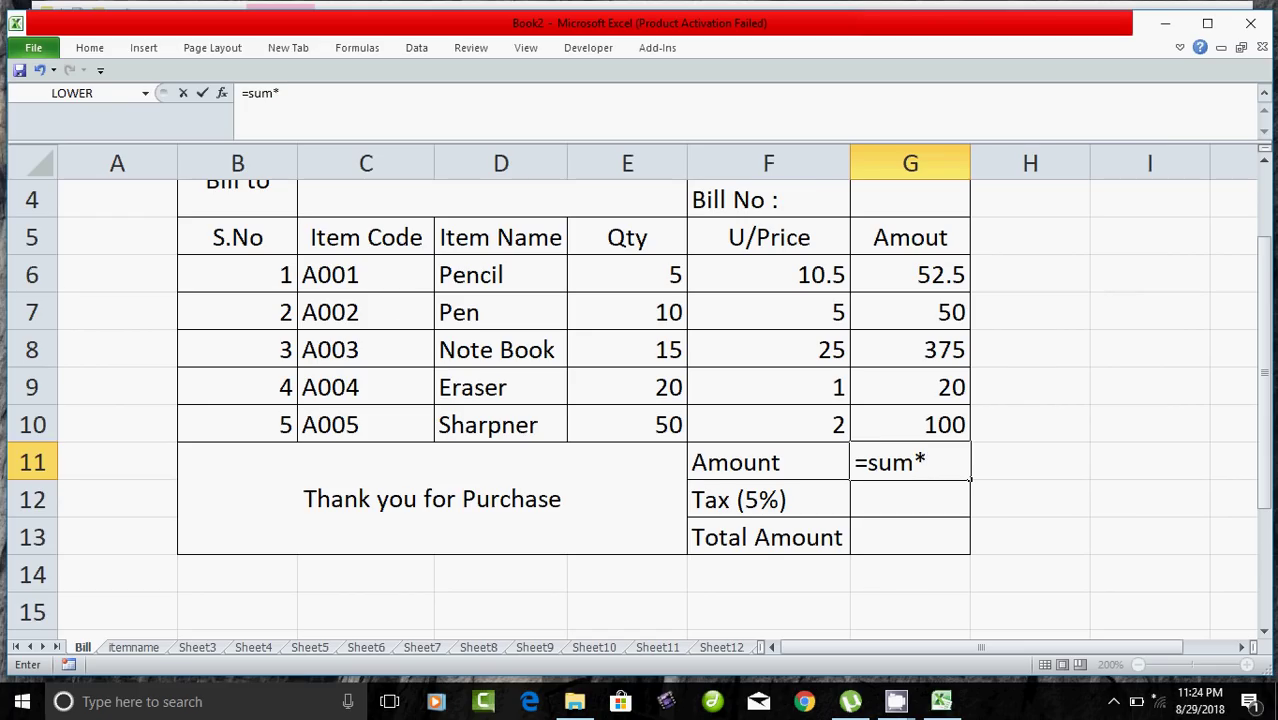
key("BackSpace")
key("shift+Left")
type("(")
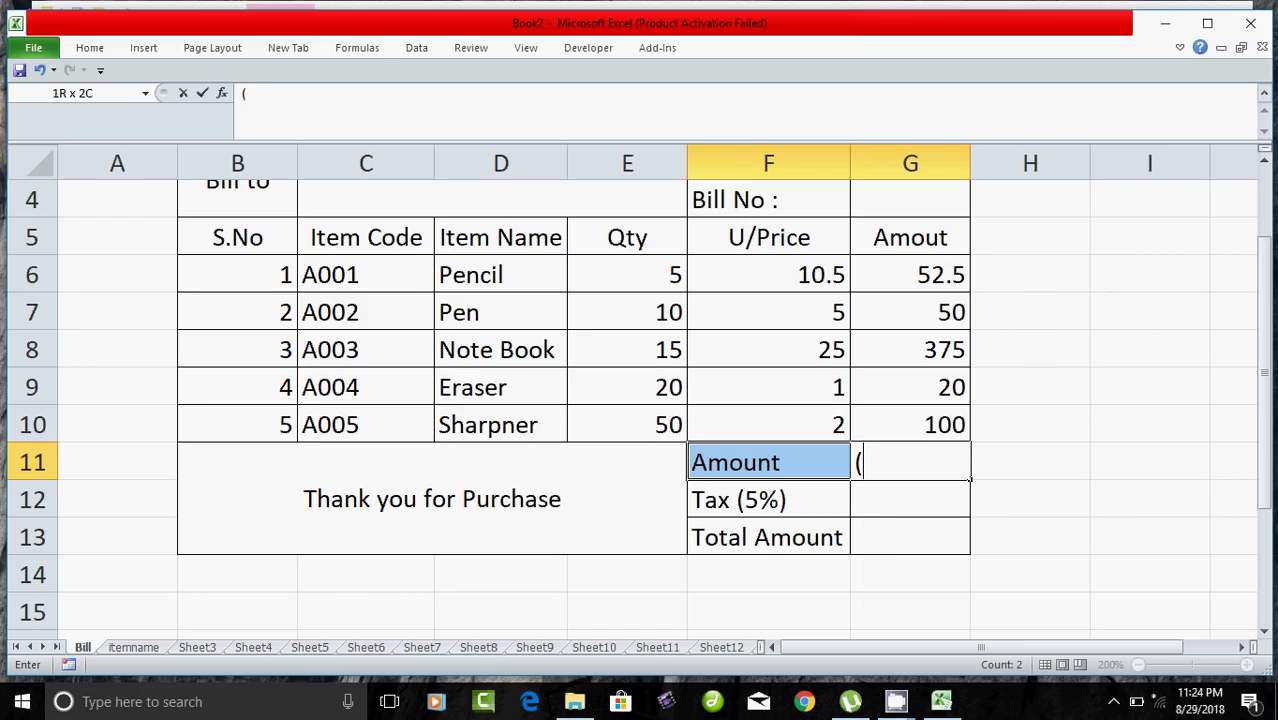
key("F2")
key("BackSpace")
type("s")
key("BackSpace")
Step: Enter the formula =sum(G6:G10) in G11 to add up the item amounts
type("=sum(")
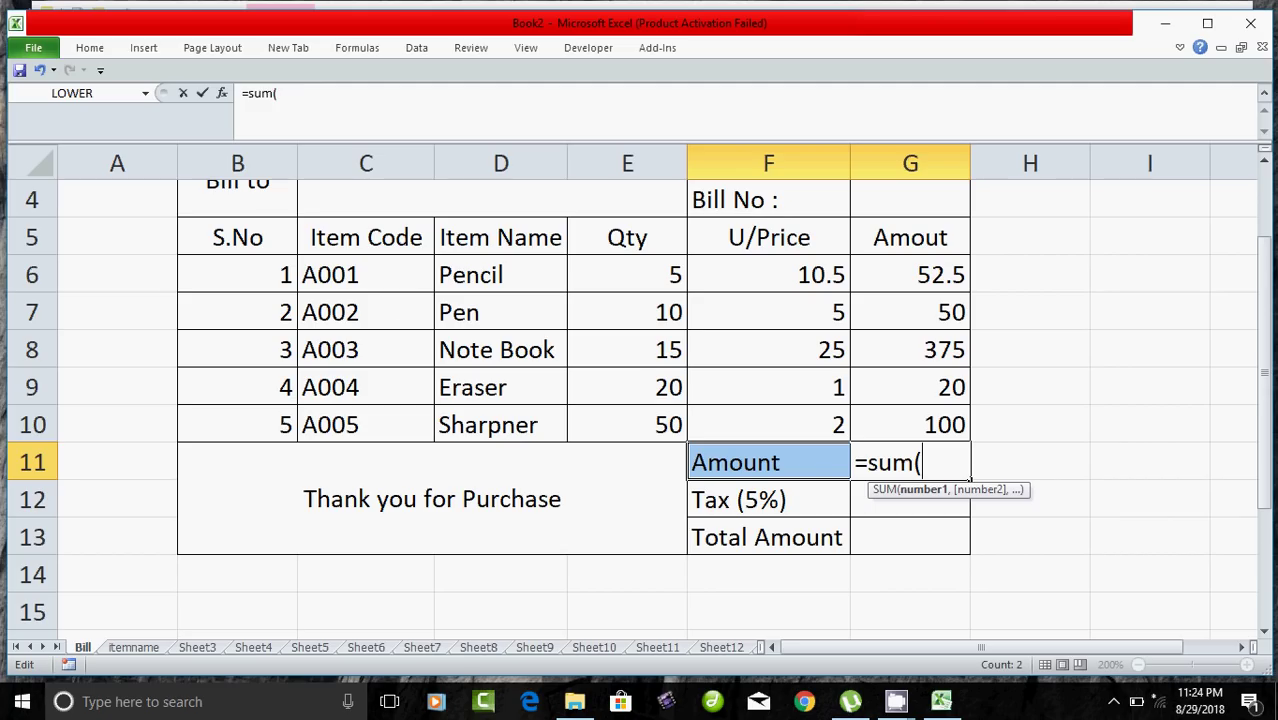
left_click(909, 274)
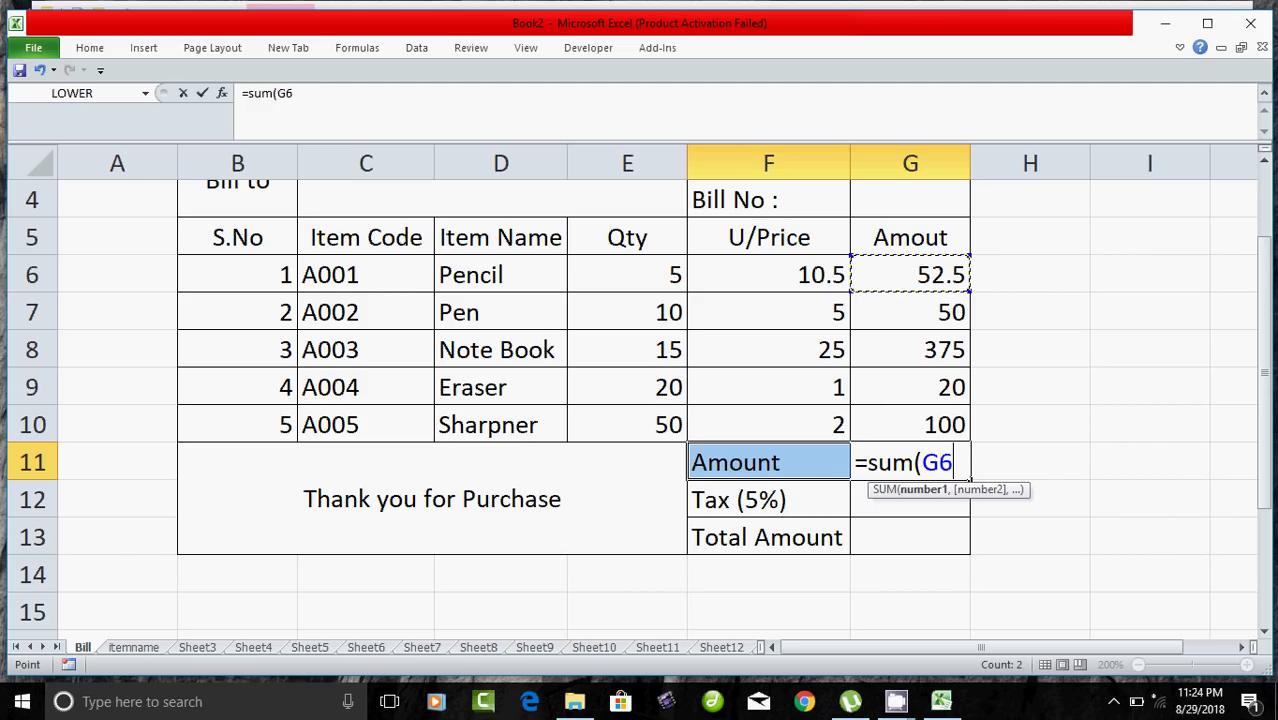
key("F8")
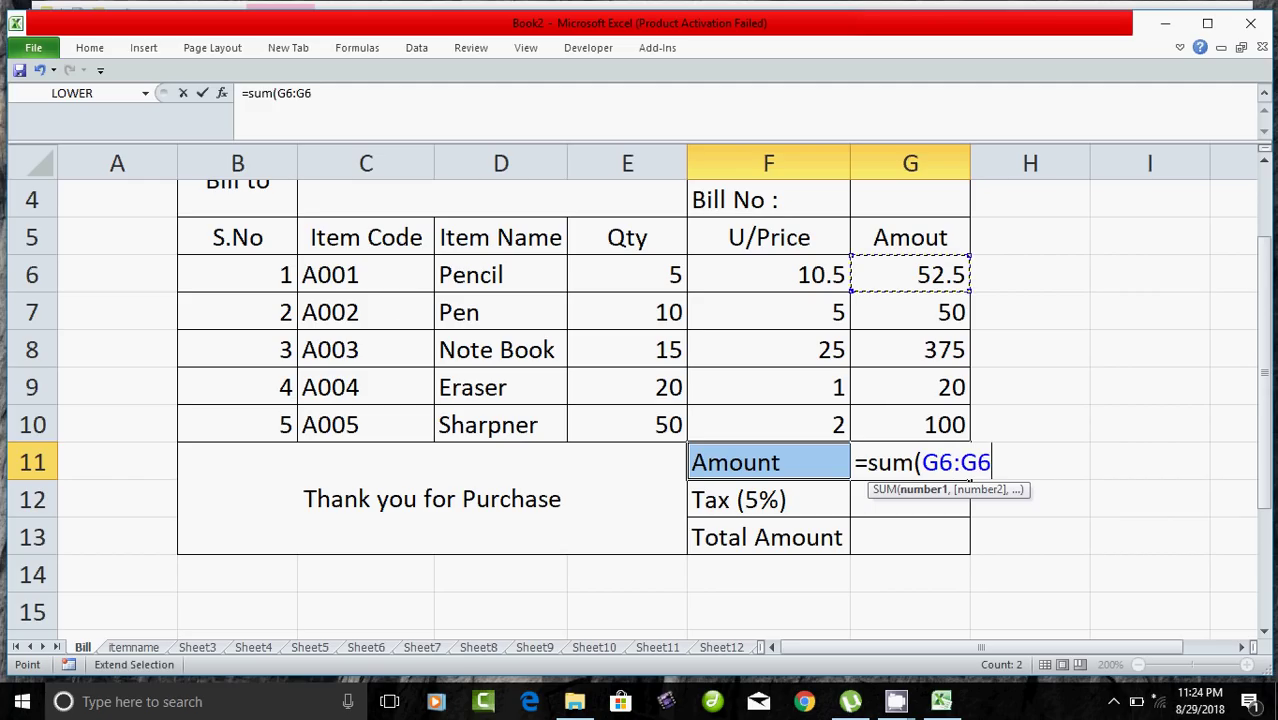
key("Down")
key("Down")
key("Down")
key("Down")
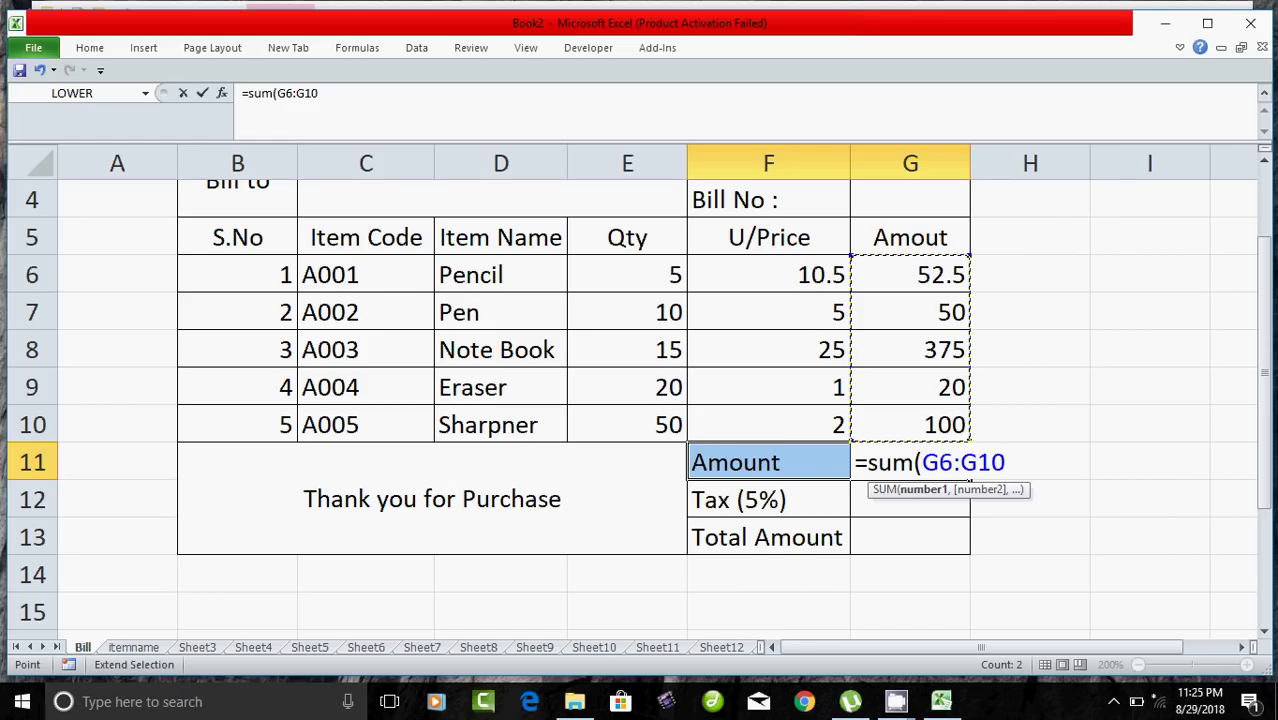
type(")")
key("Return")
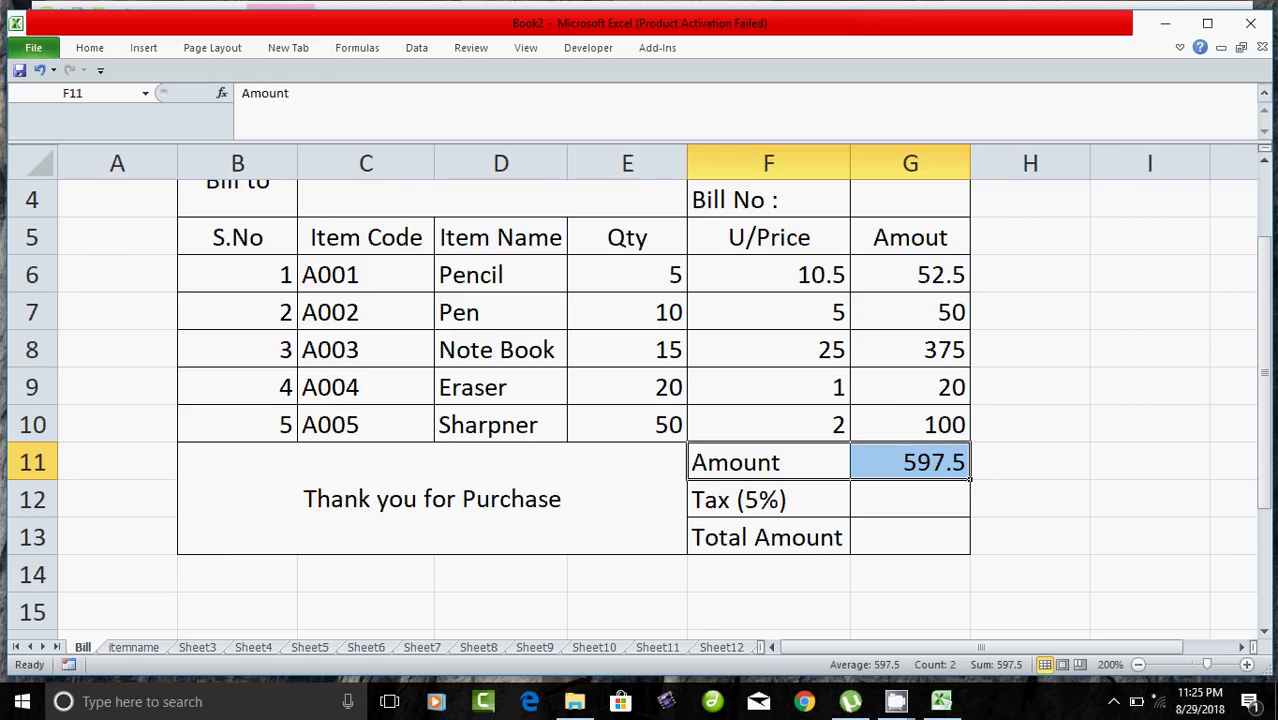
Step: Enter the formula =G11*5/100 in G12 to calculate the 5% tax on the bill amount
left_click(909, 536)
left_click(909, 461)
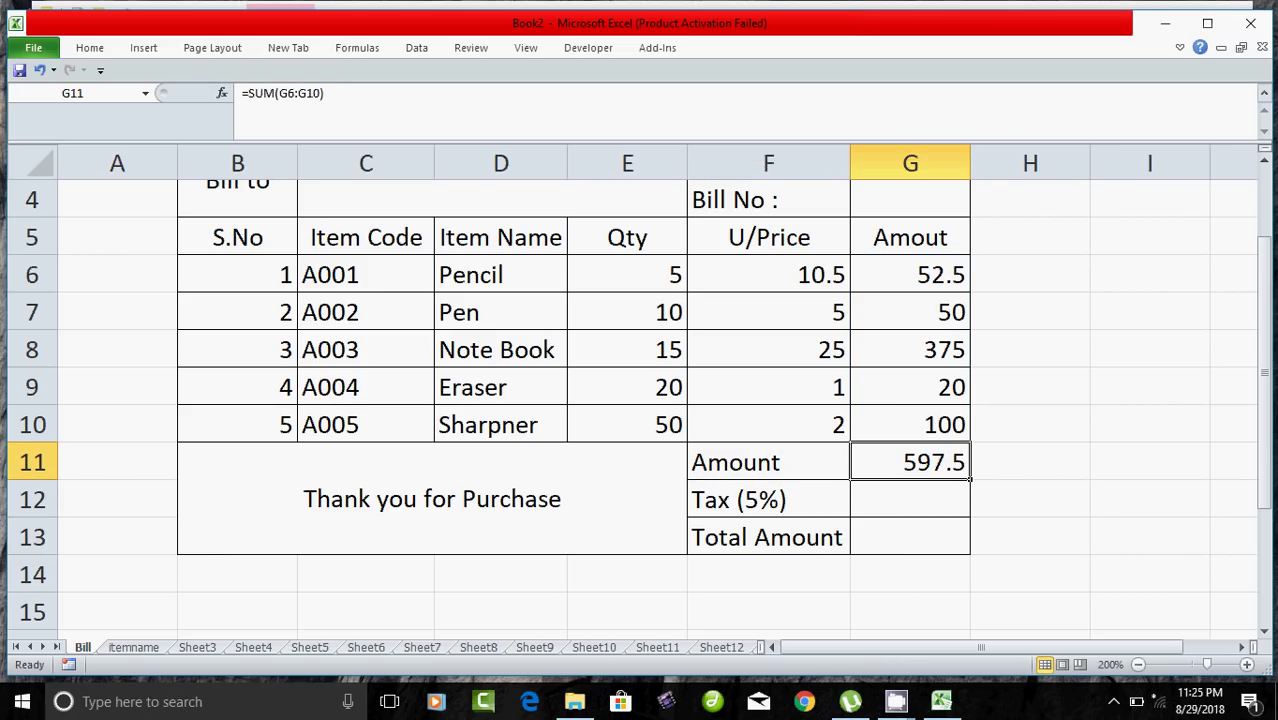
left_click(909, 499)
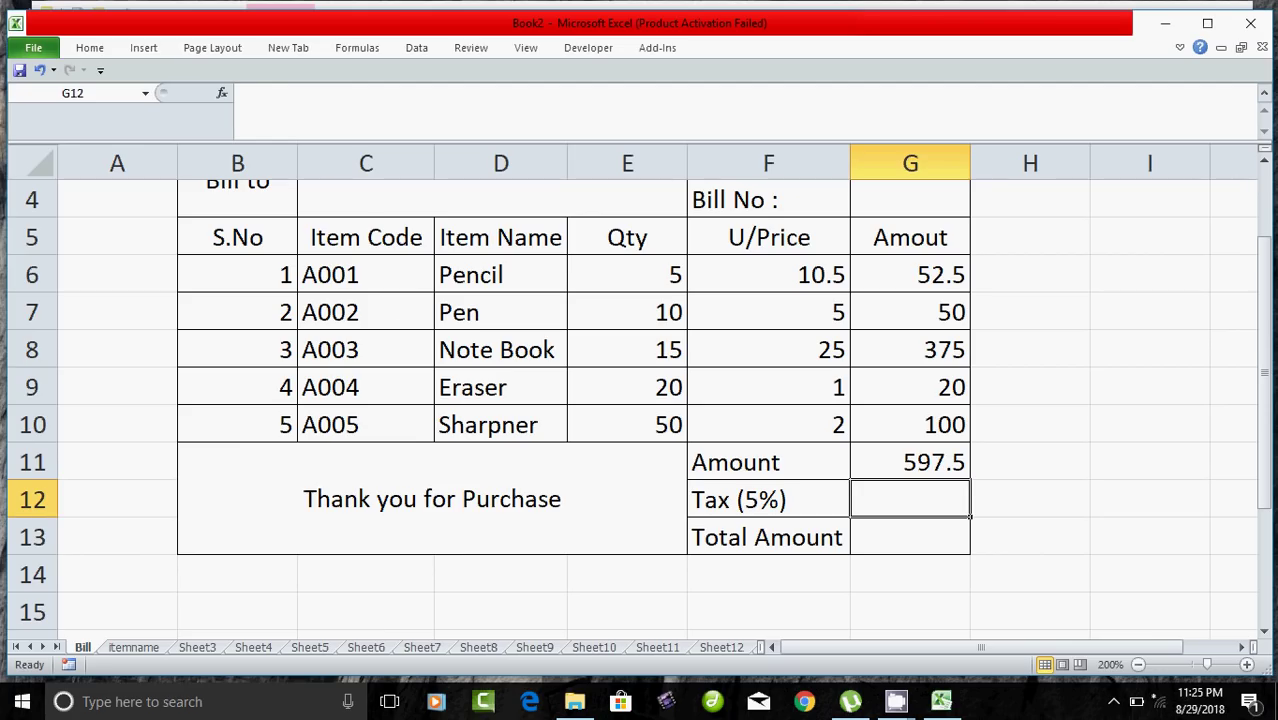
type("=")
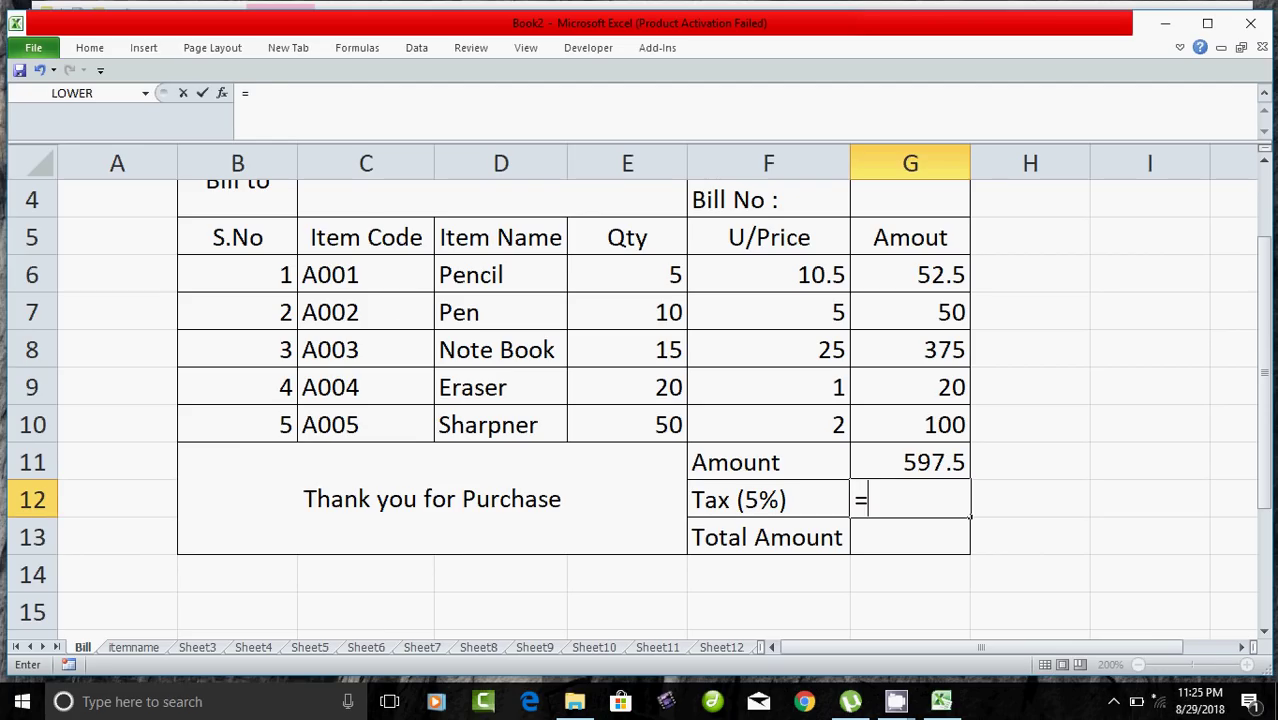
key("Up")
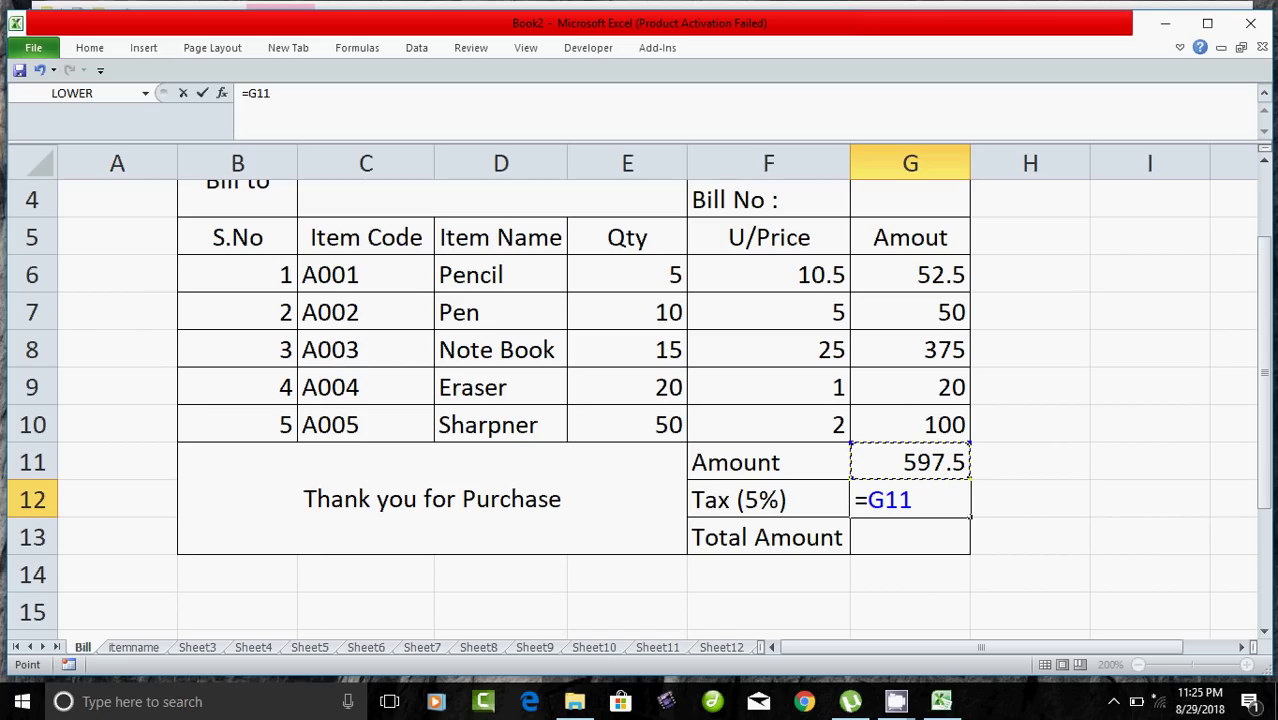
type("*5/100")
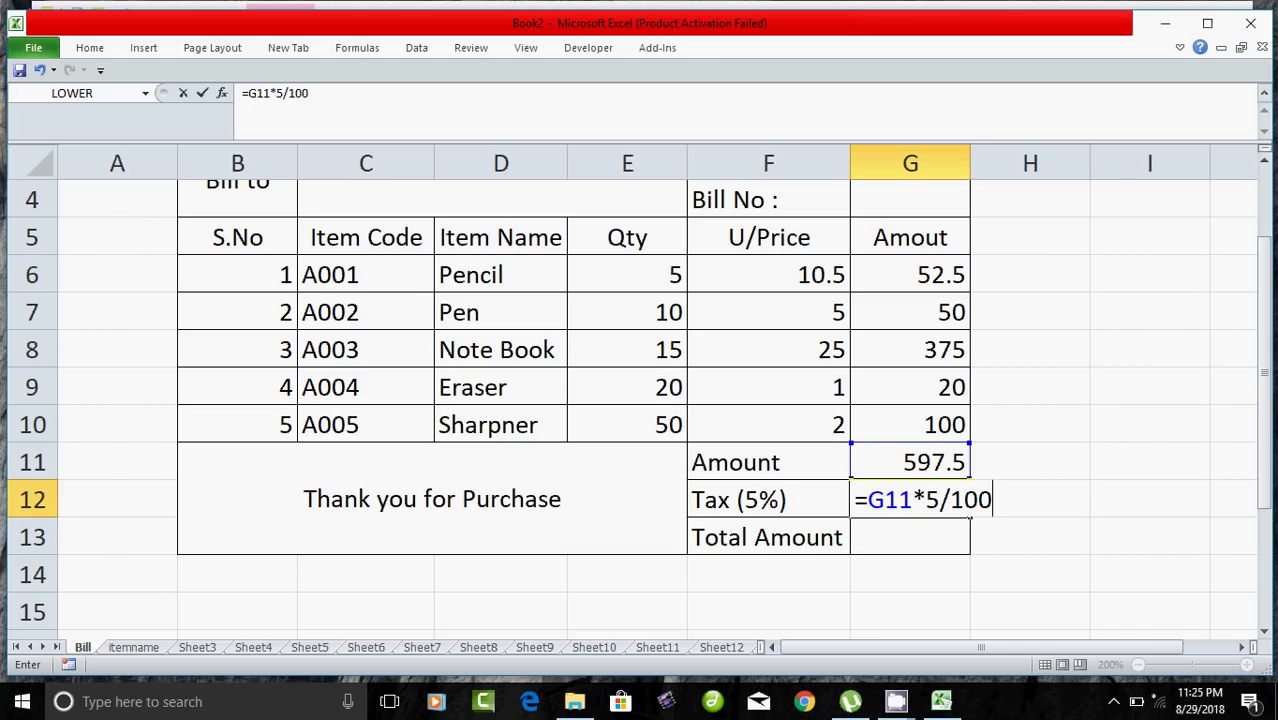
key("Return")
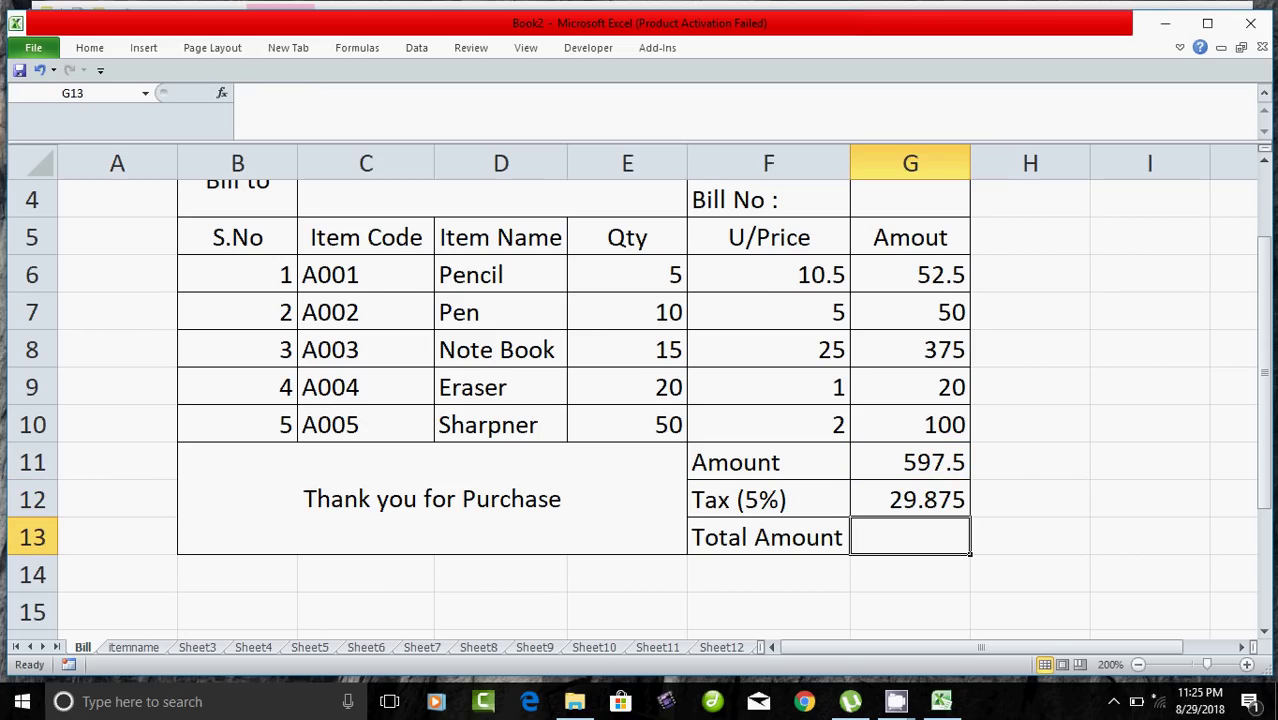
left_click(909, 499)
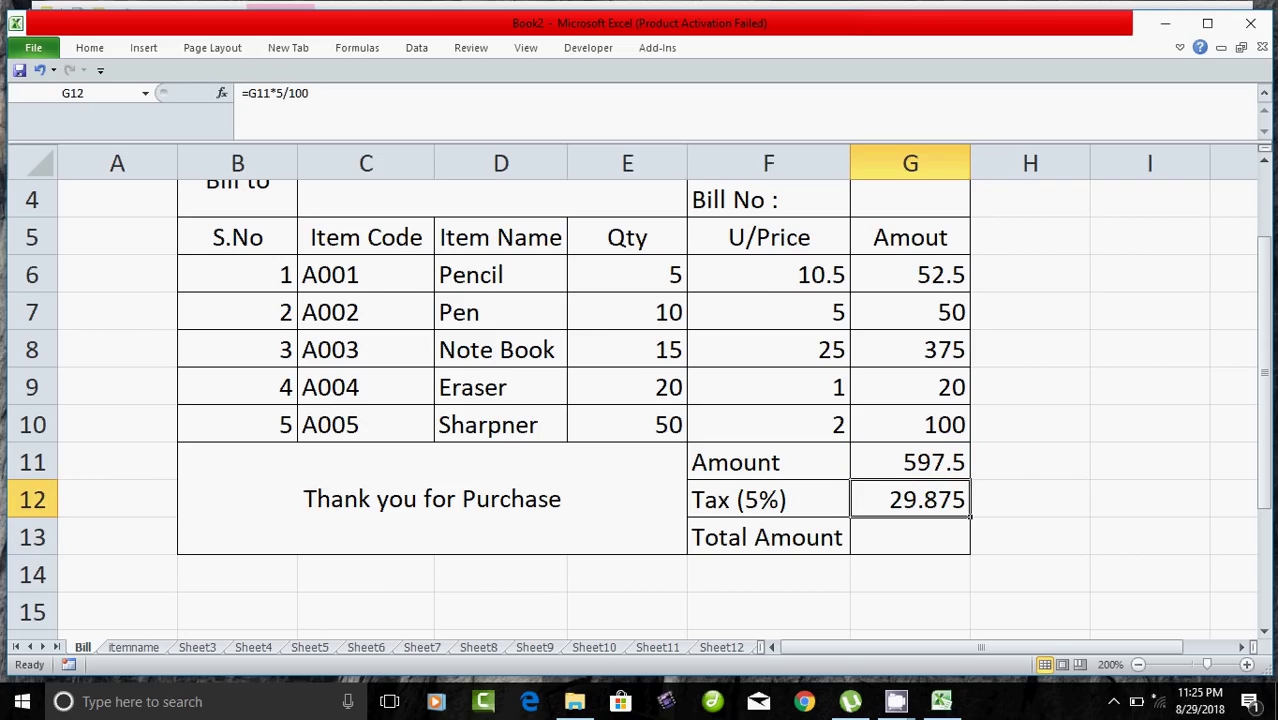
Step: Enter the formula =G11+G12 in G13 to add the tax to the amount as the Total Amount
left_click(909, 536)
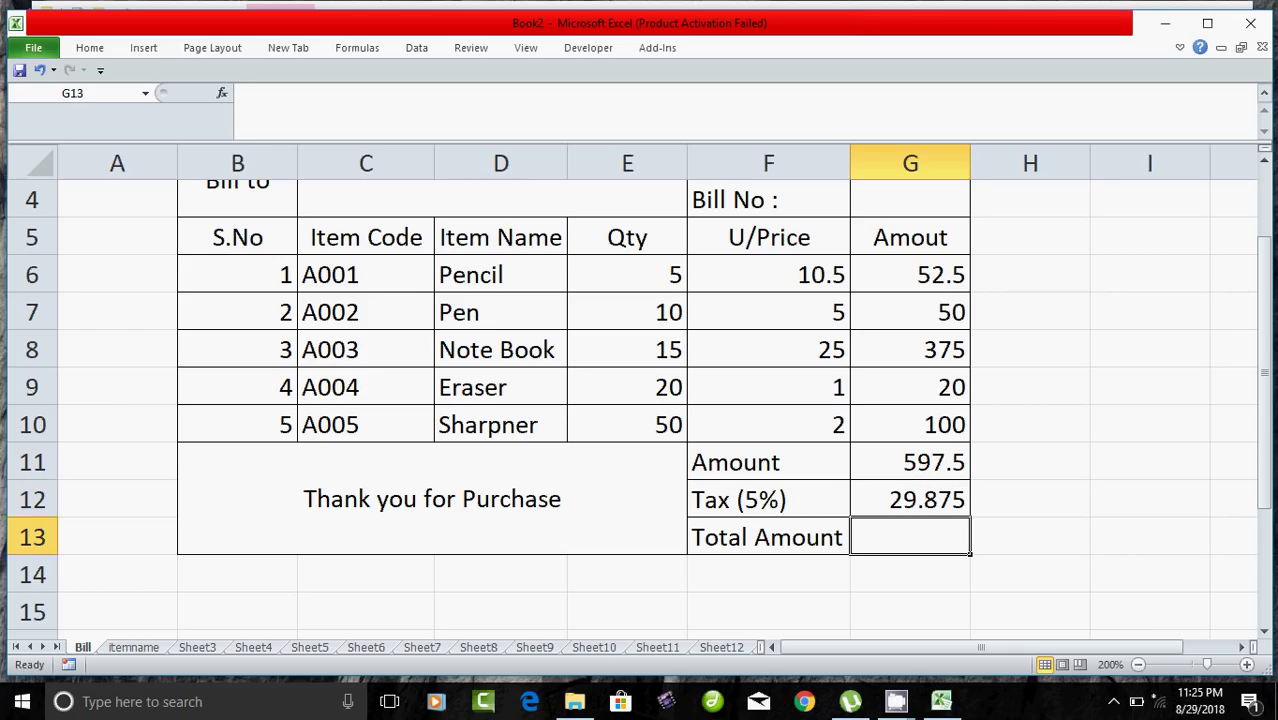
type("=")
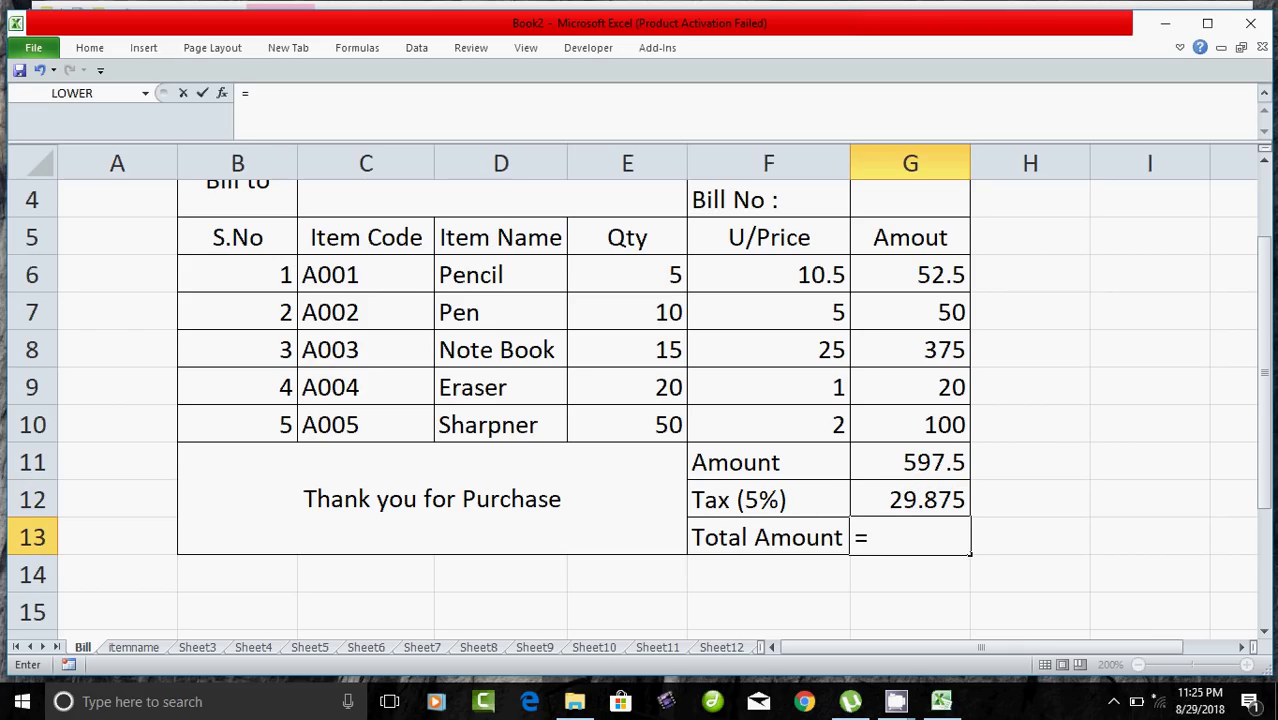
key("Up")
key("Up")
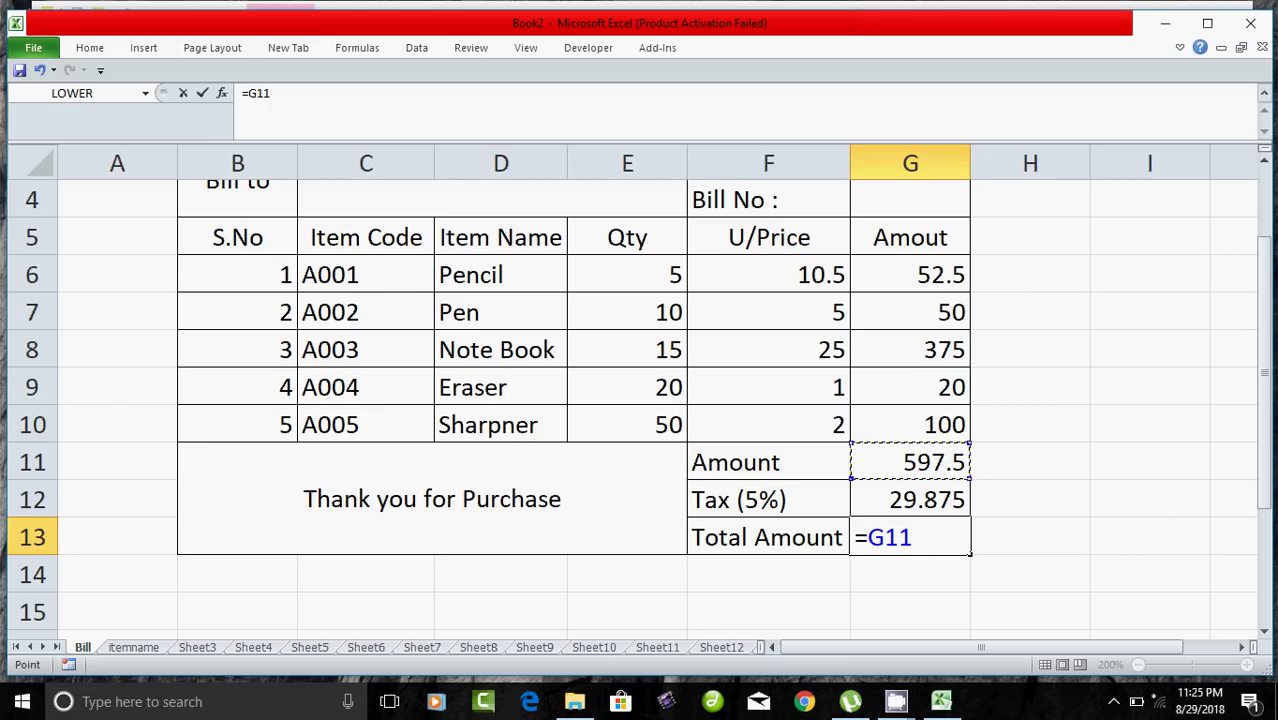
type("+")
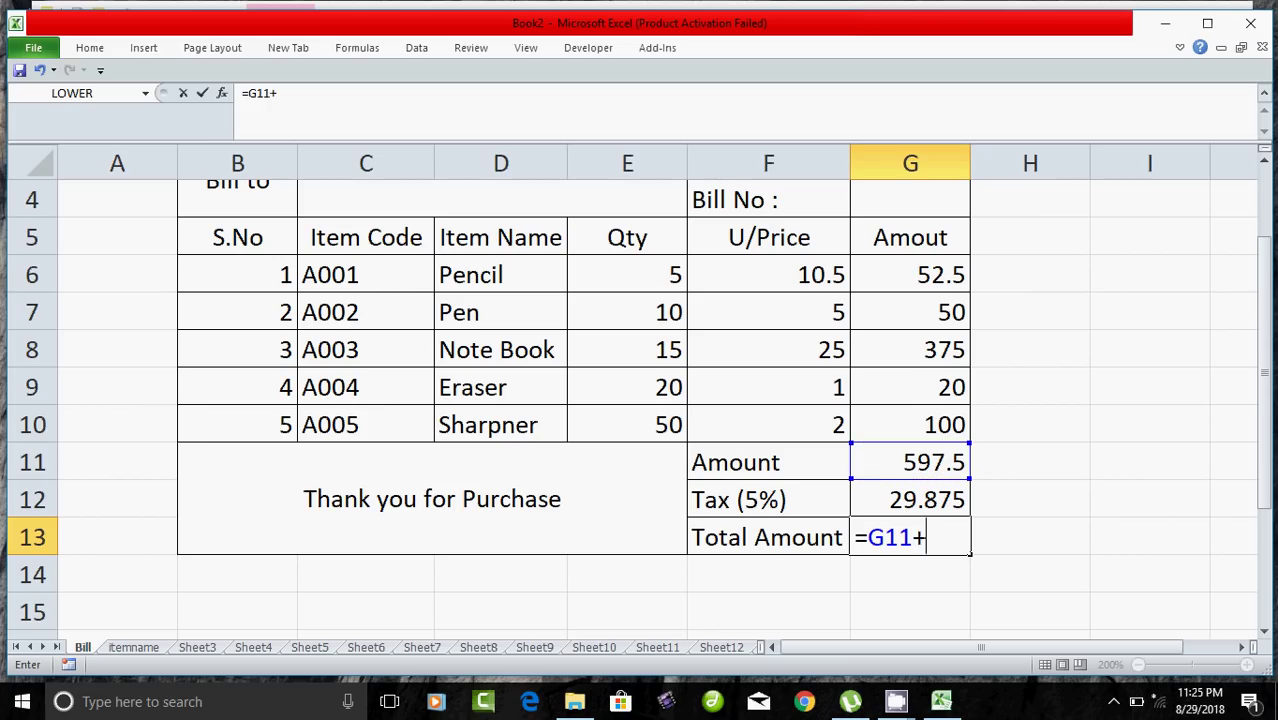
key("Up")
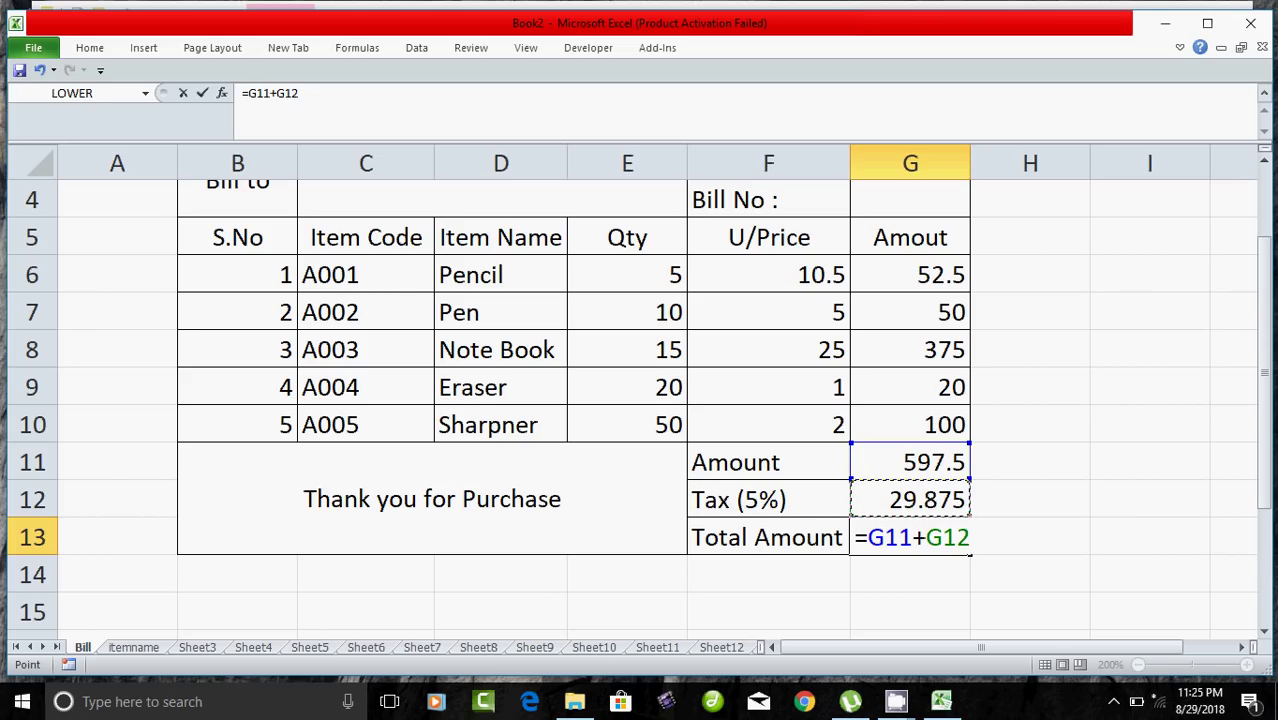
key("Return")
left_click(909, 611)
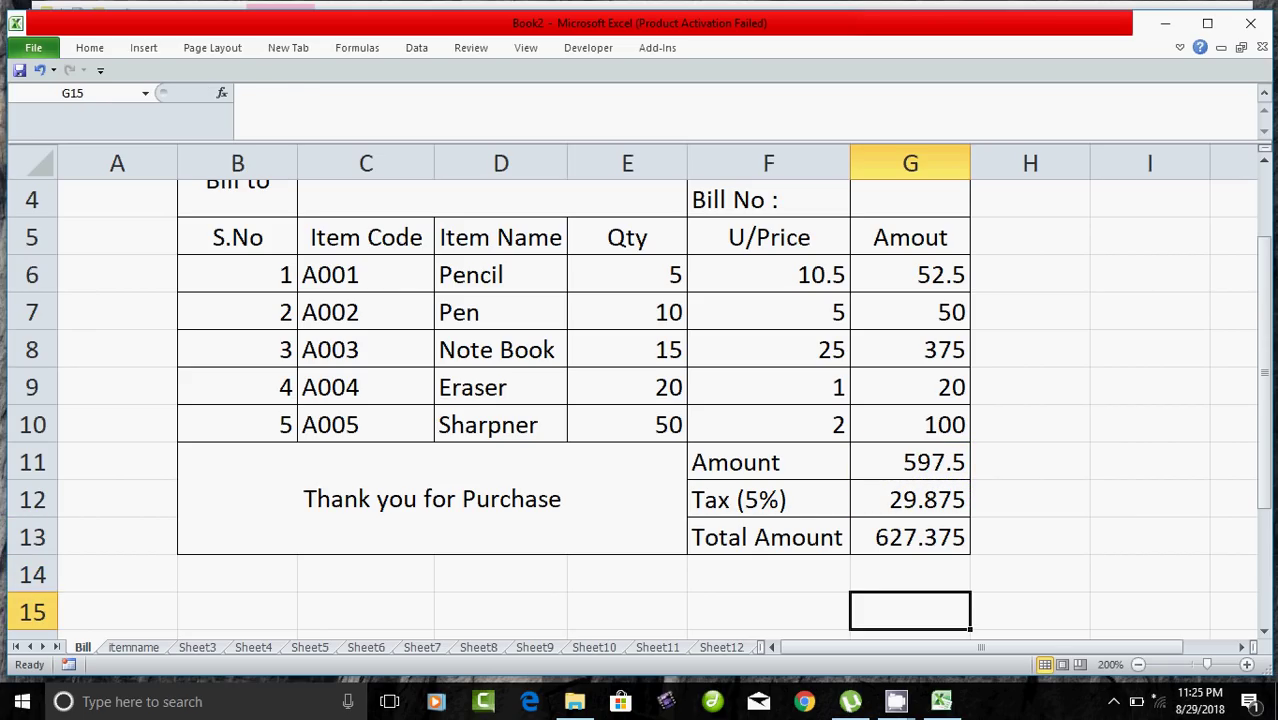
left_click(909, 537)
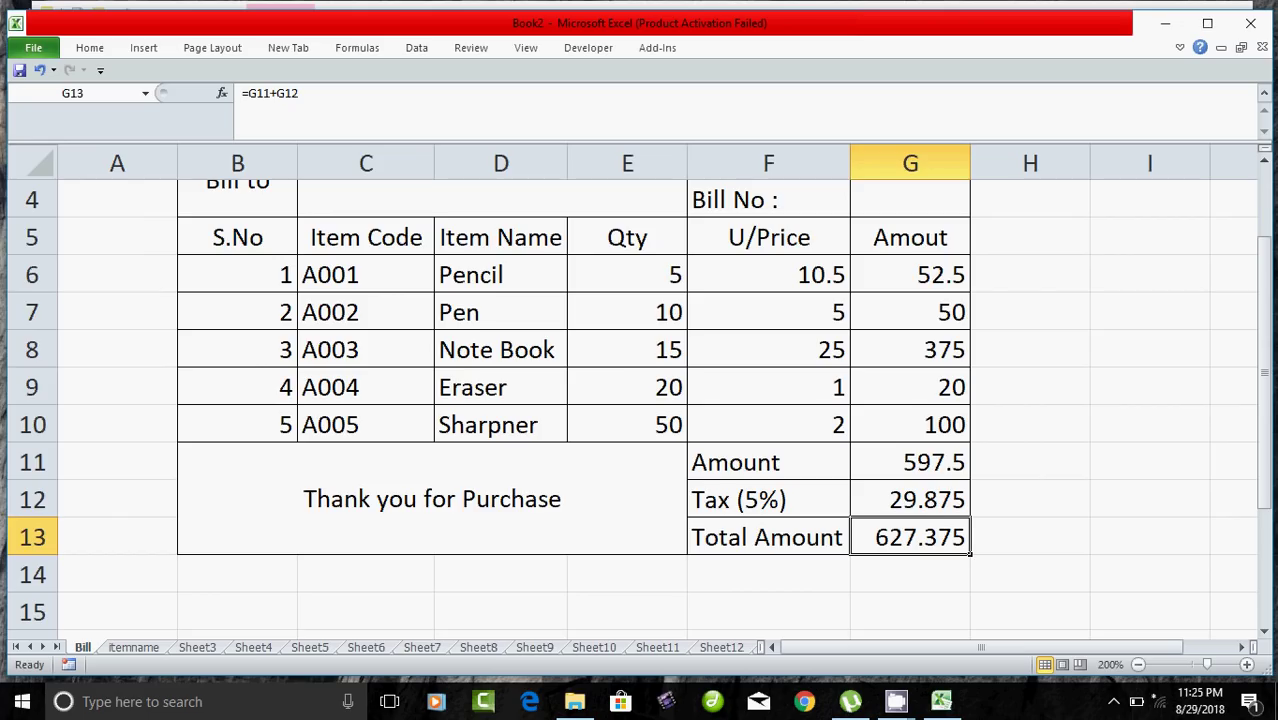
Step: Review the whole cash bill, from the company heading and bill-to area through the item rows to the totals
scroll(630, 400, "up", 1)
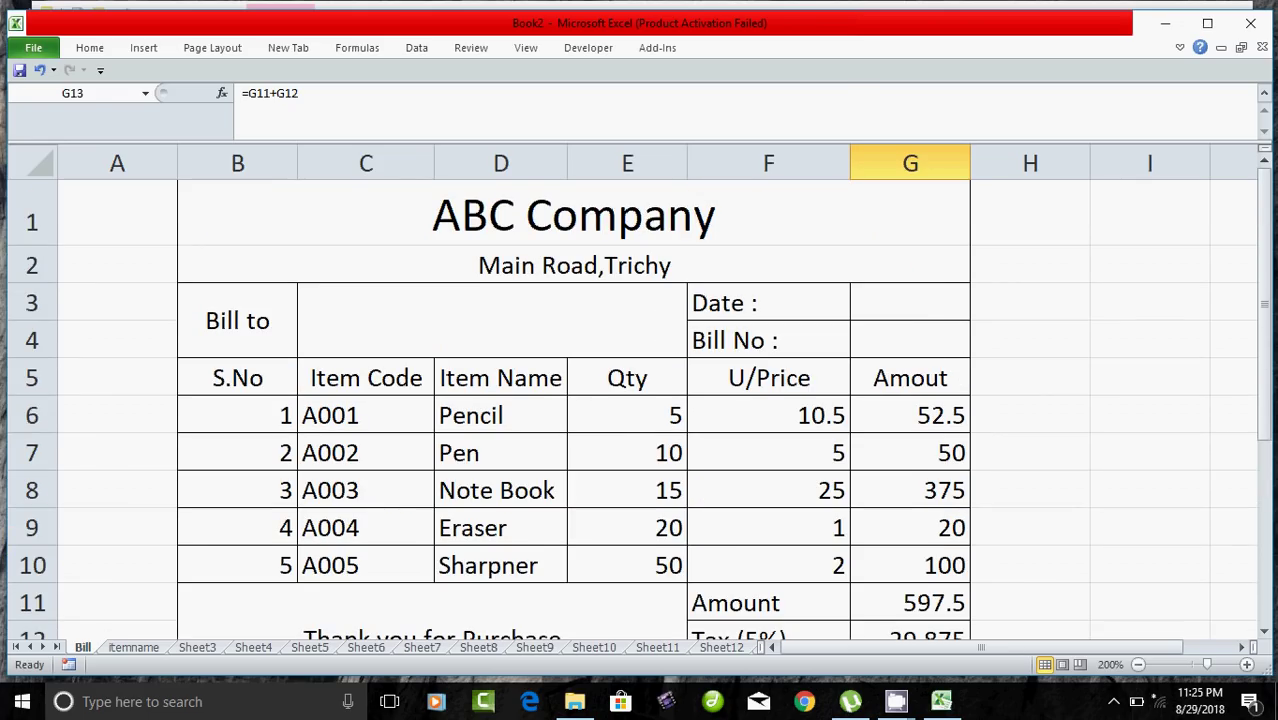
left_click(573, 215)
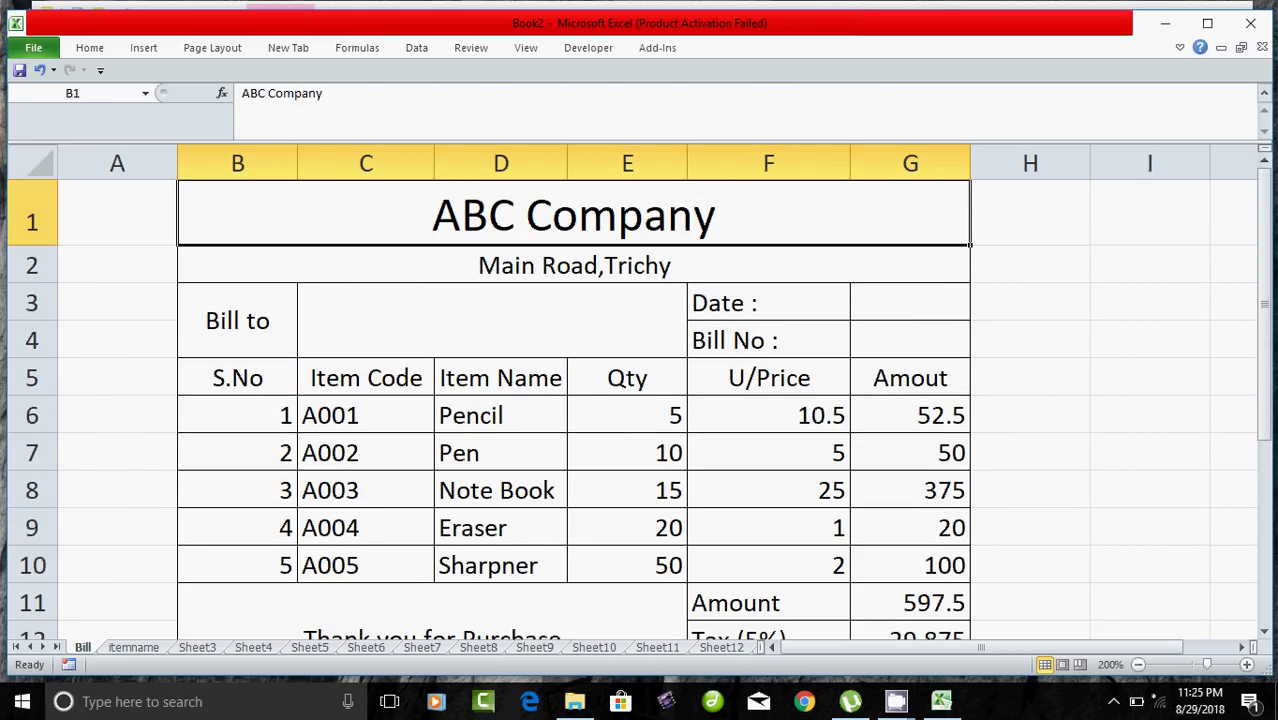
left_click(573, 264)
left_click(491, 320)
left_click(366, 378)
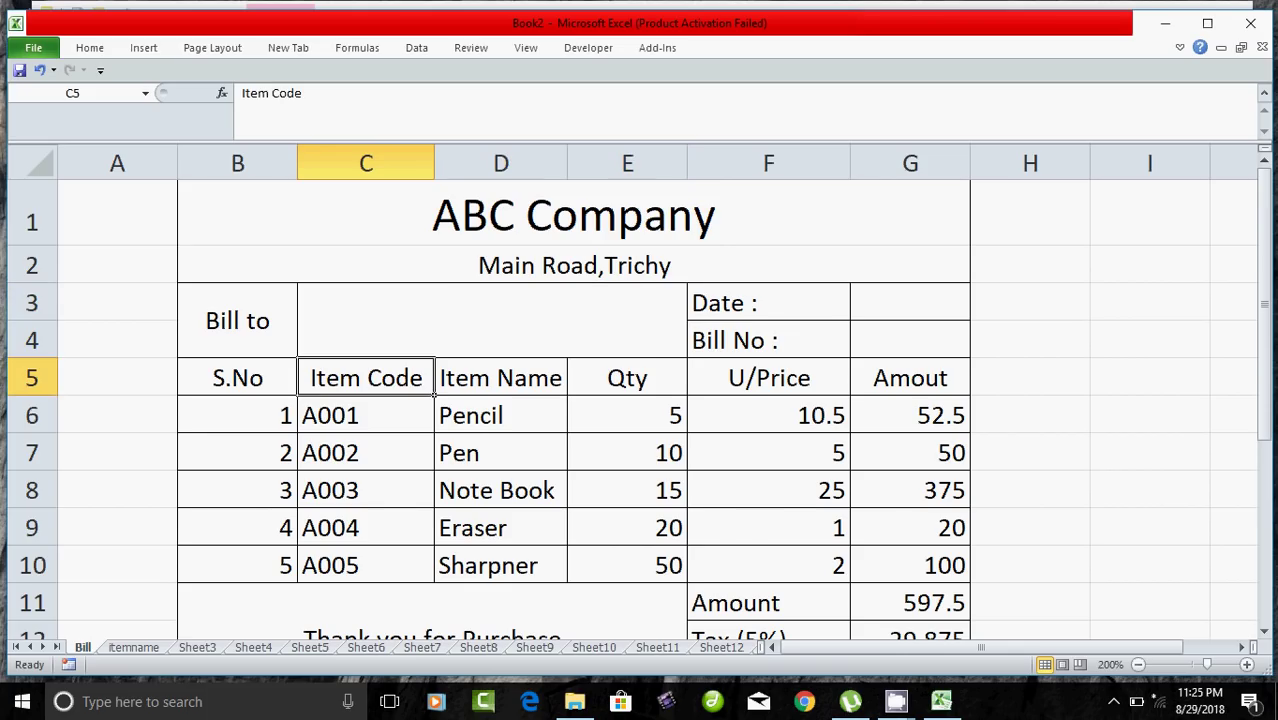
left_click(430, 455)
scroll(440, 455, "down", 1)
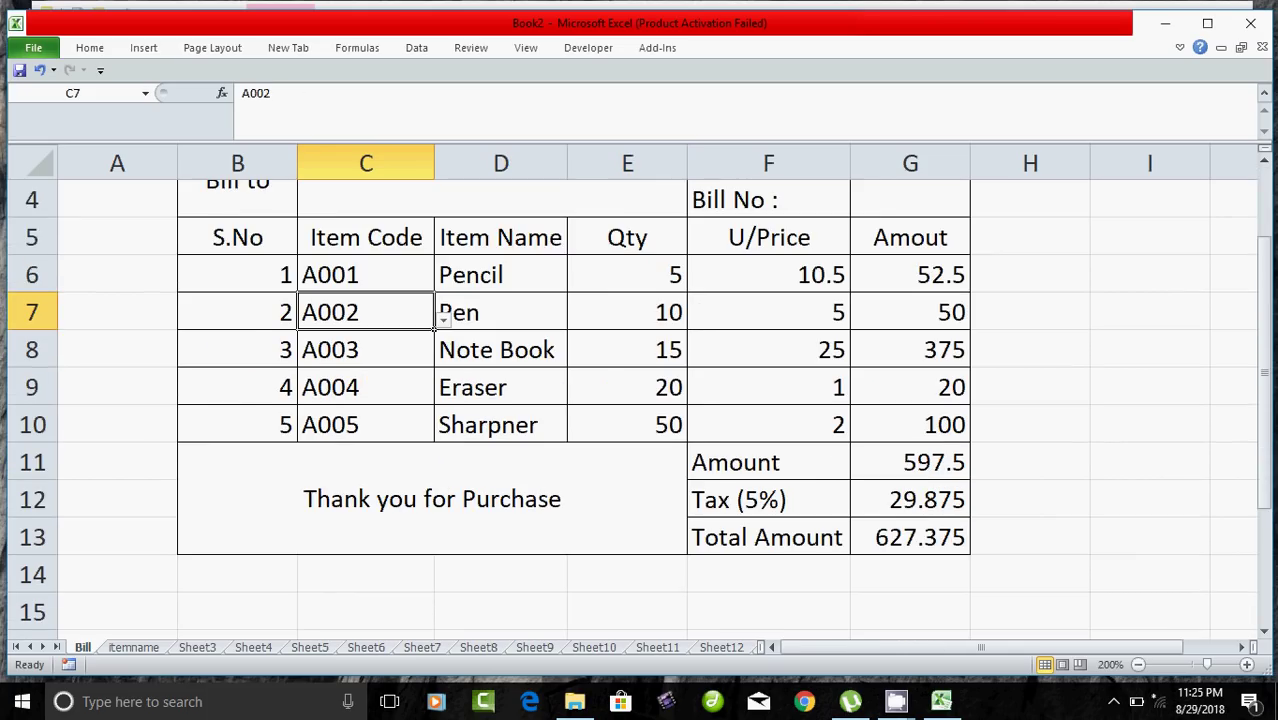
scroll(640, 400, "up", 1)
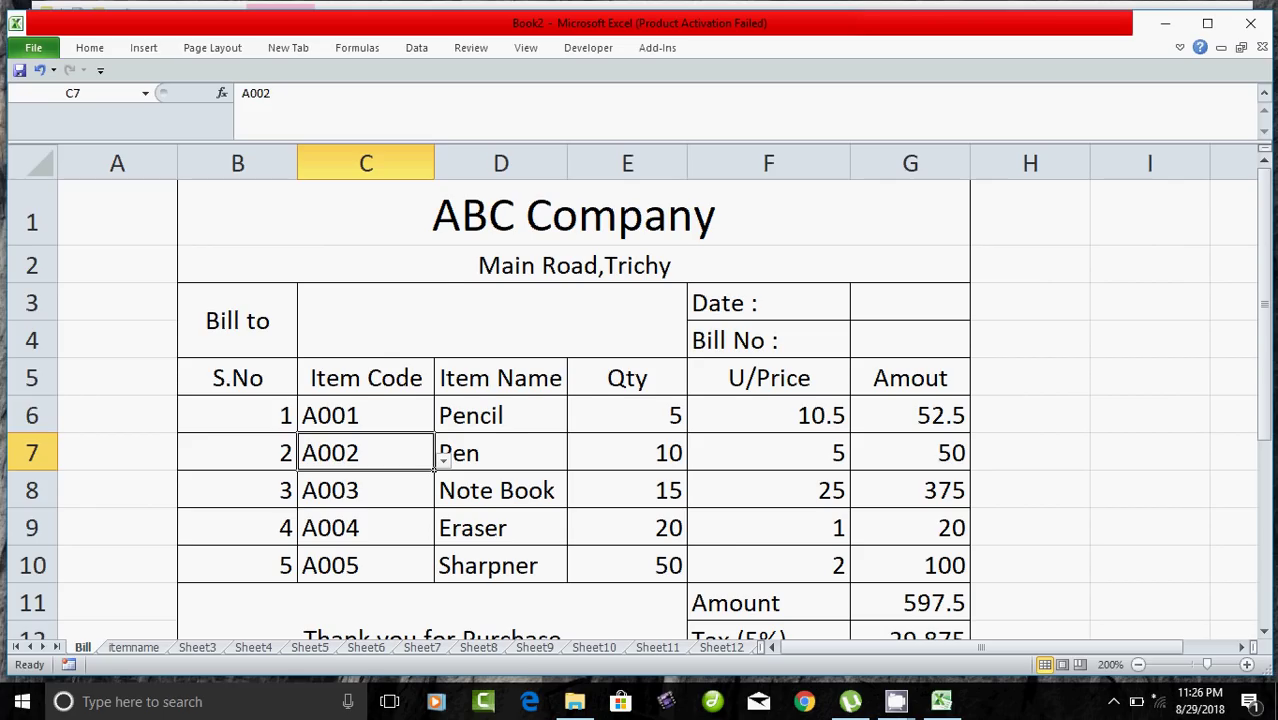
scroll(640, 400, "down", 1)
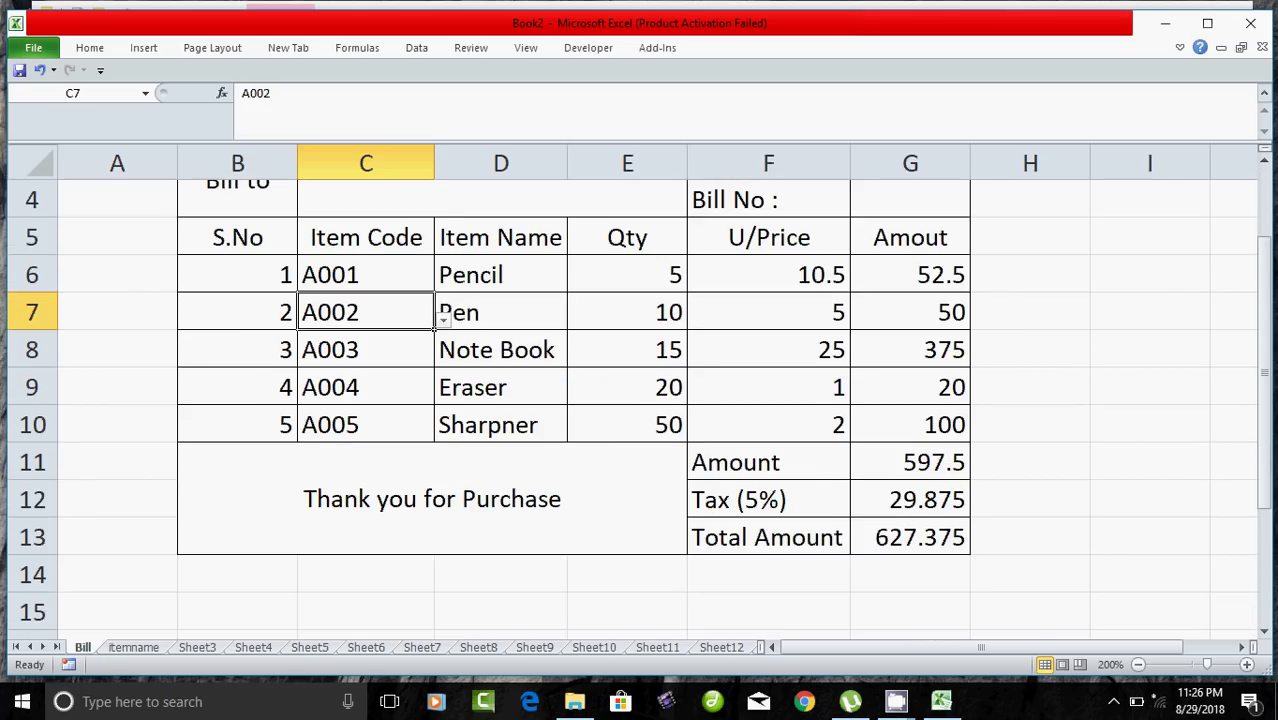
scroll(640, 400, "up", 1)
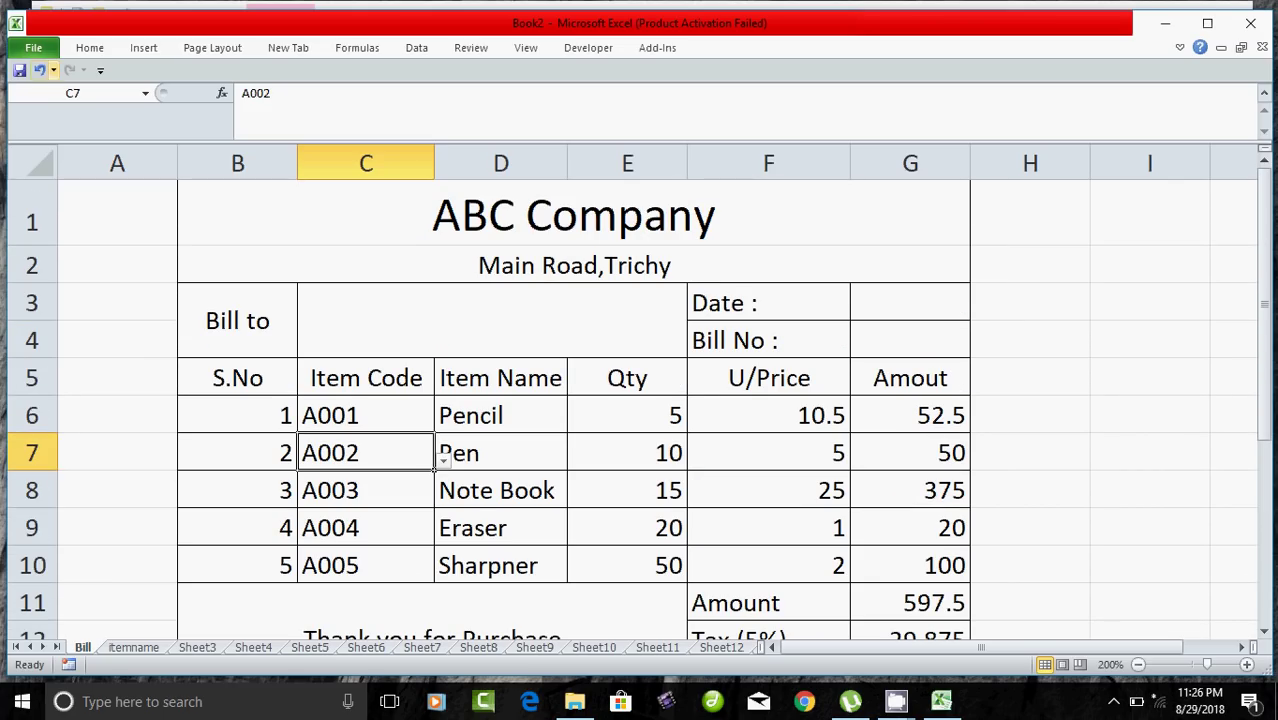
Step: Open the print settings and preview for the cash bill
key("alt+f")
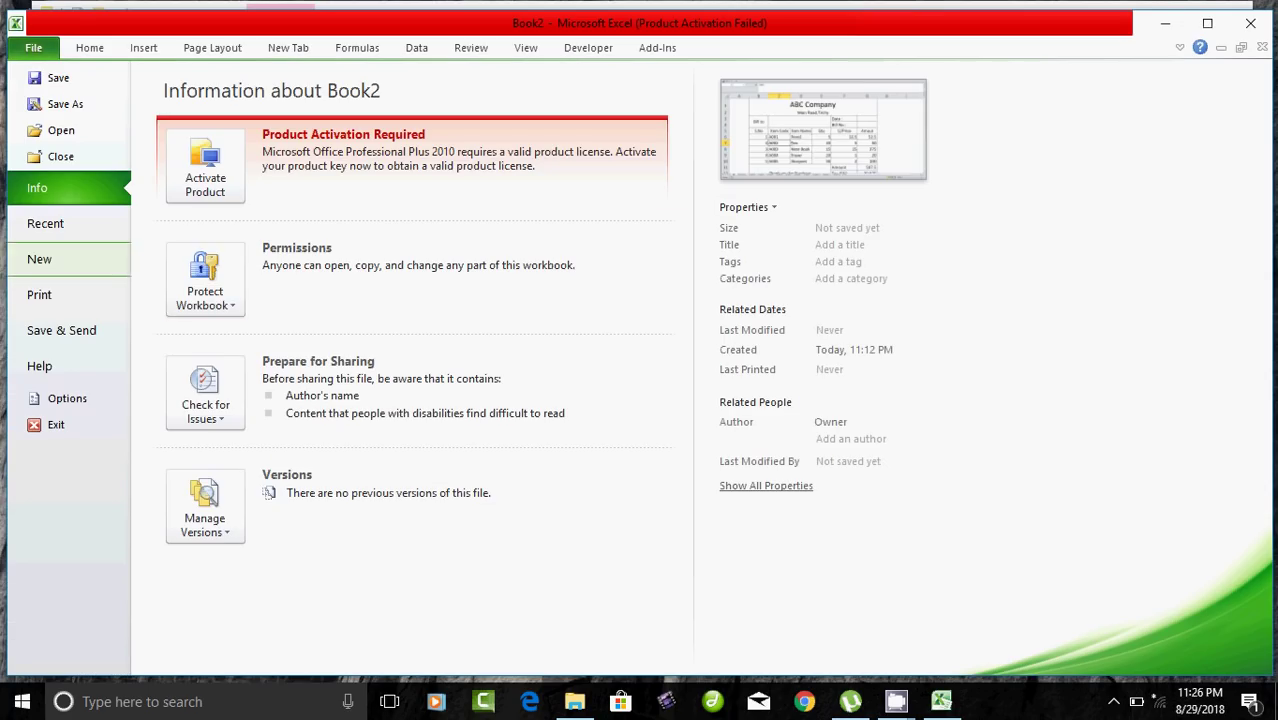
left_click(68, 294)
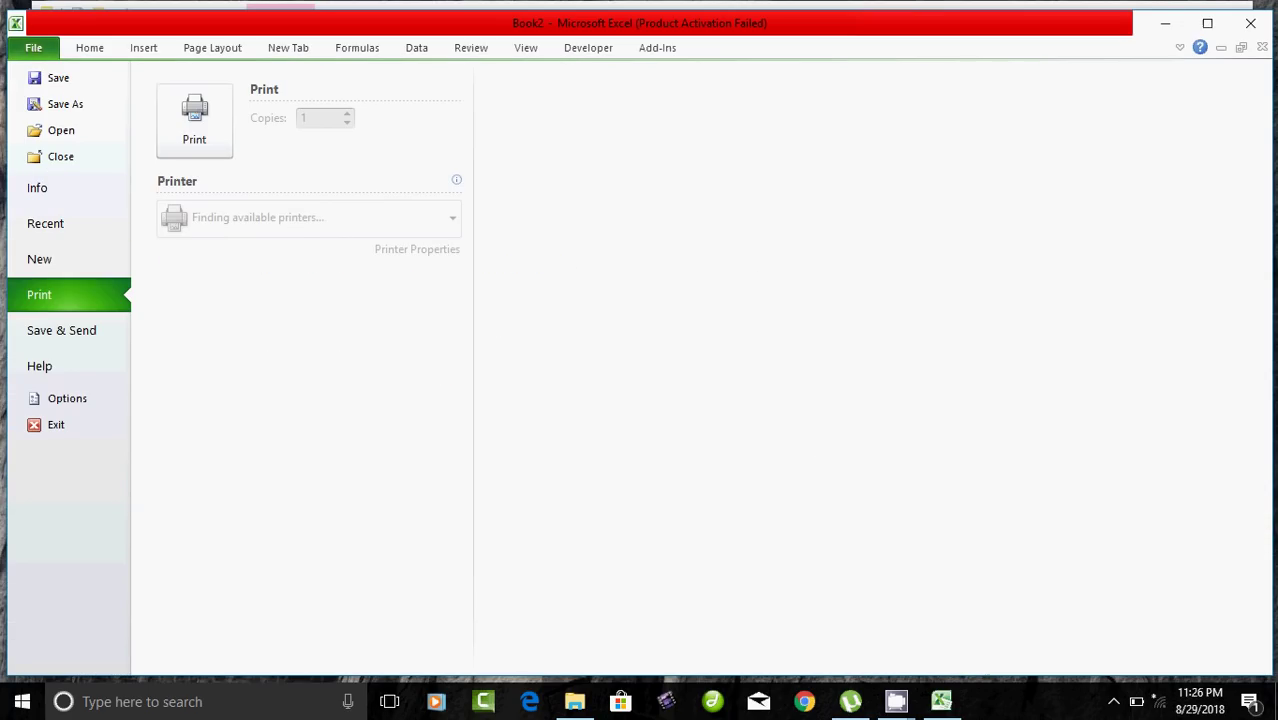